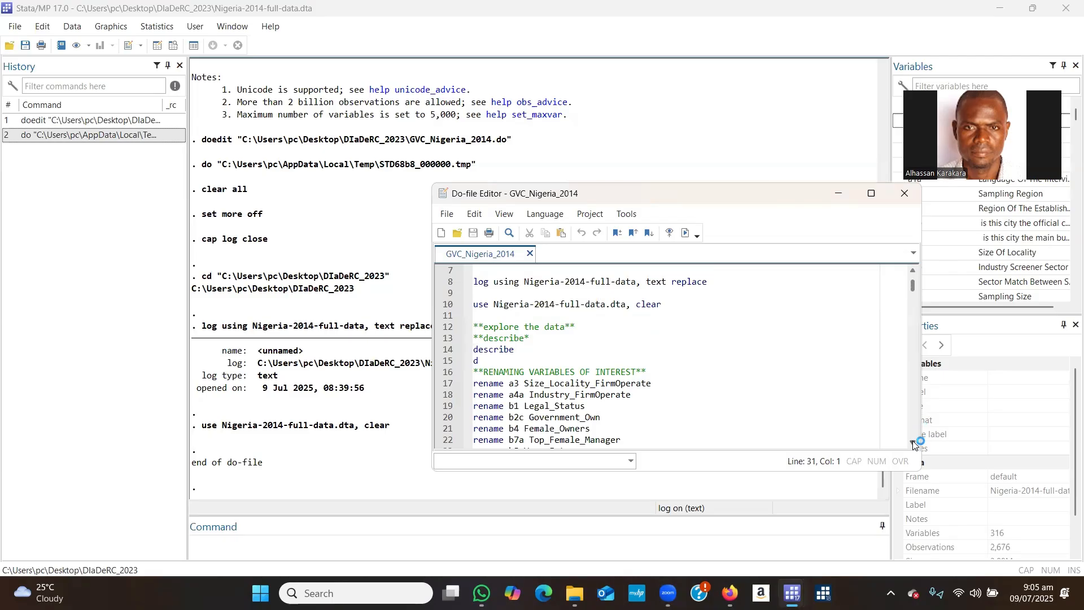
Examine the block of rename commands under the RENAMING VARIABLES OF INTEREST heading in the GVC_Nigeria_2014 do-file.
click(913, 444)
double_click(914, 443)
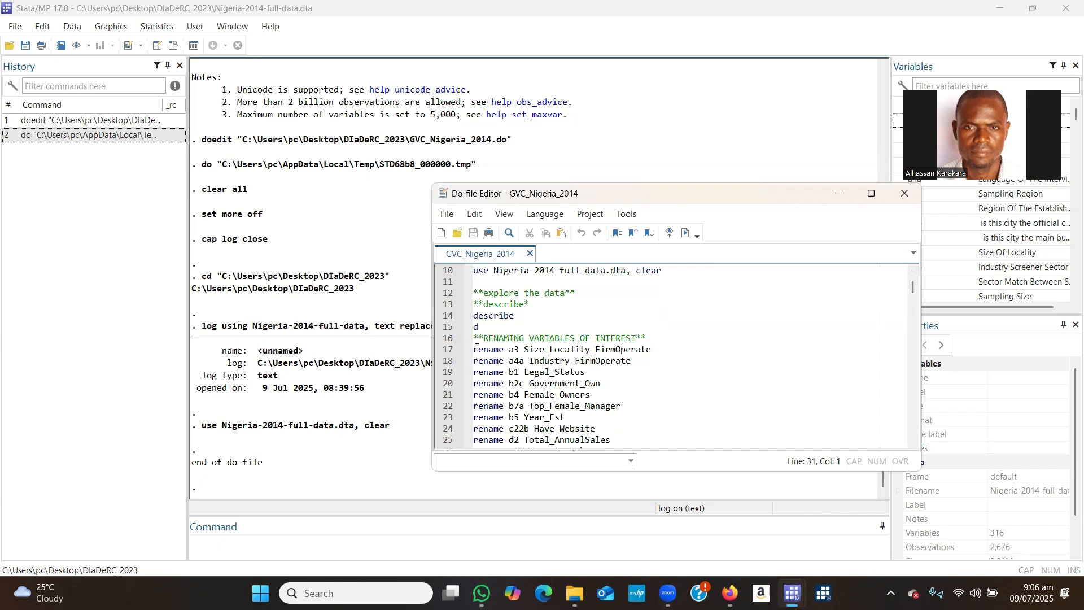
drag(474, 346, 654, 349)
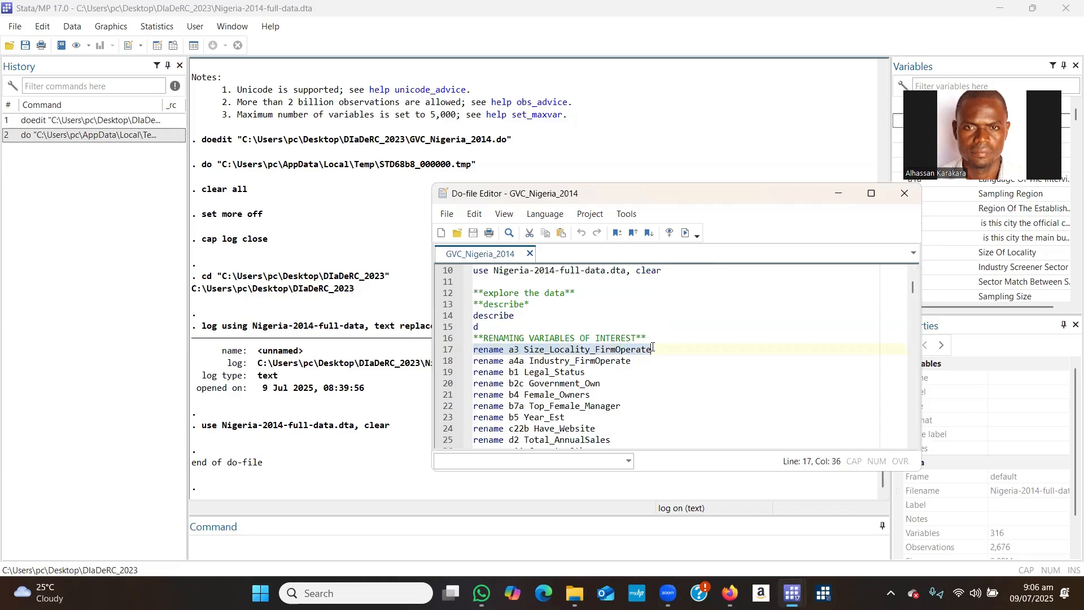
click(553, 350)
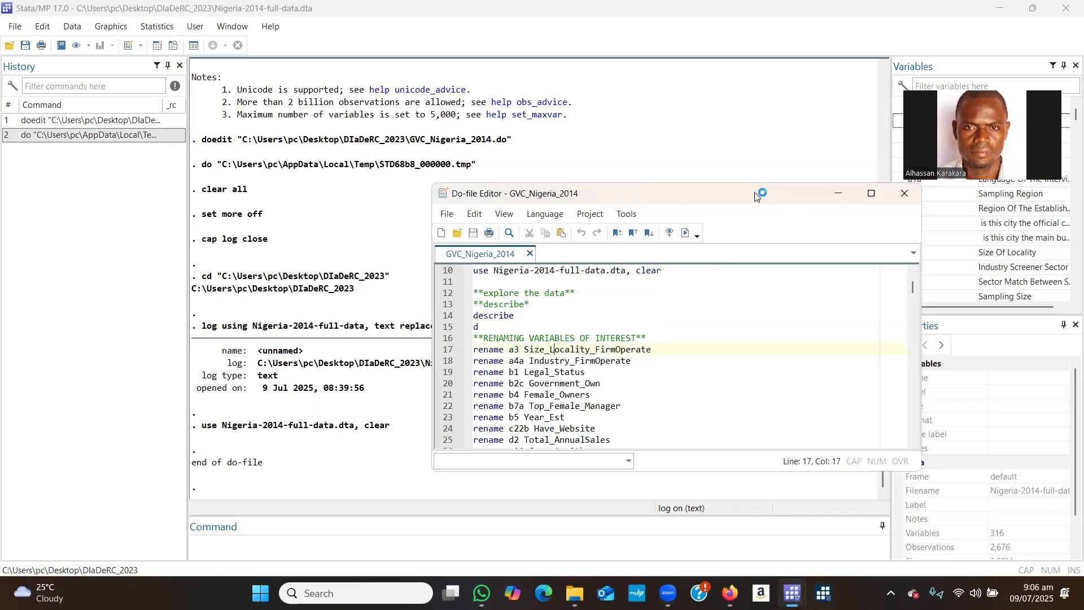
drag(773, 188, 815, 156)
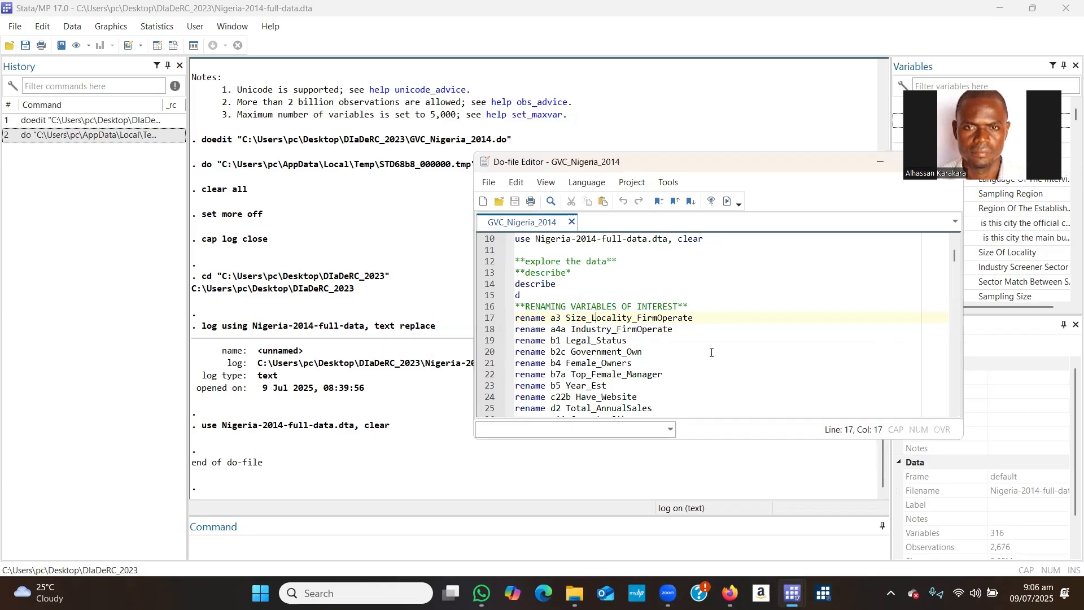
click(956, 412)
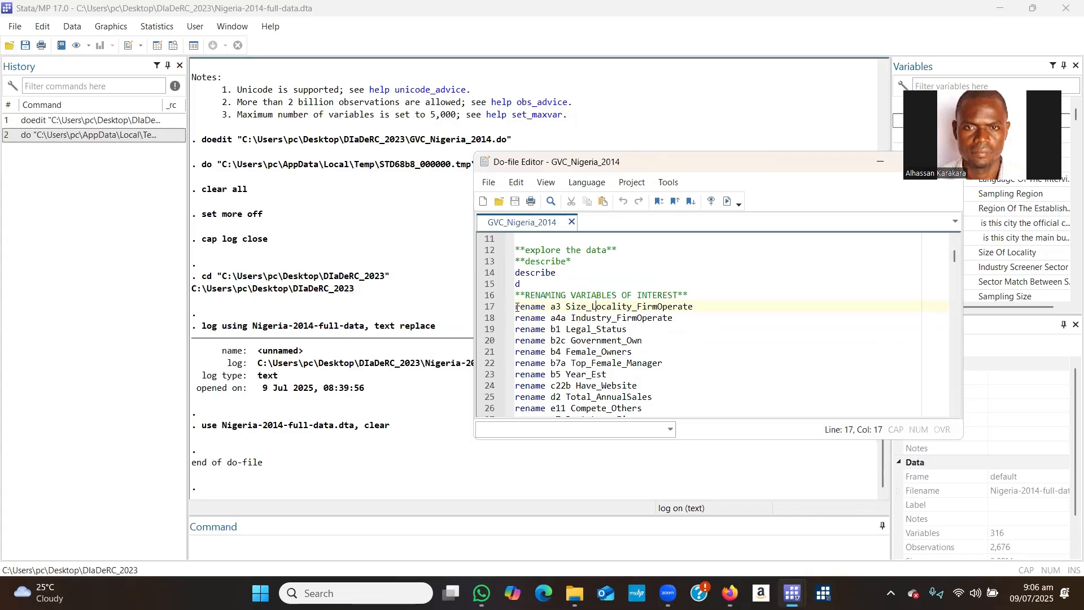
drag(517, 307, 628, 388)
click(627, 387)
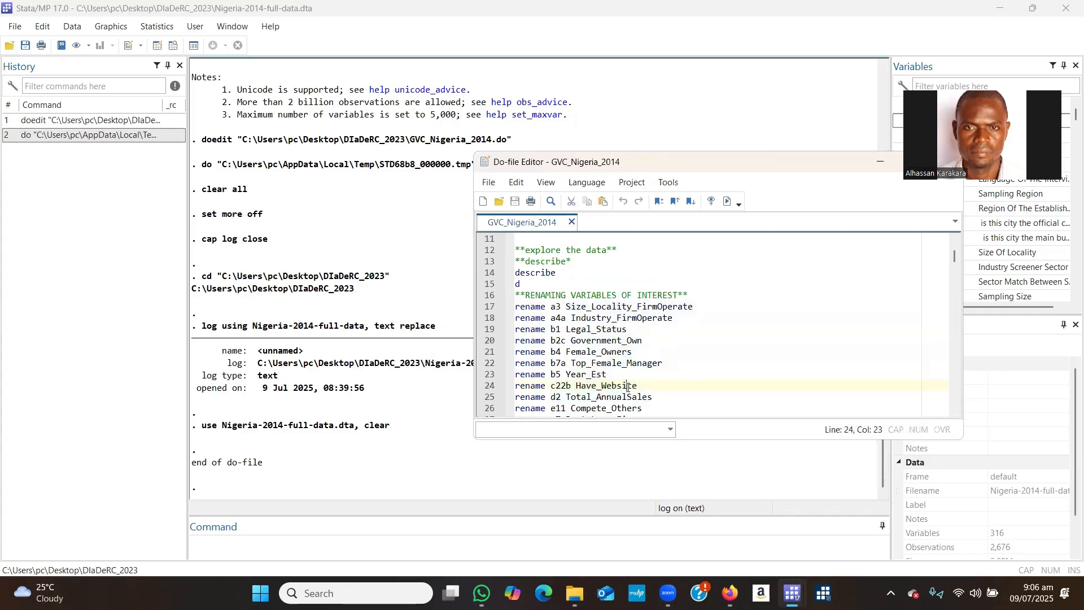
click(955, 412)
click(955, 412)
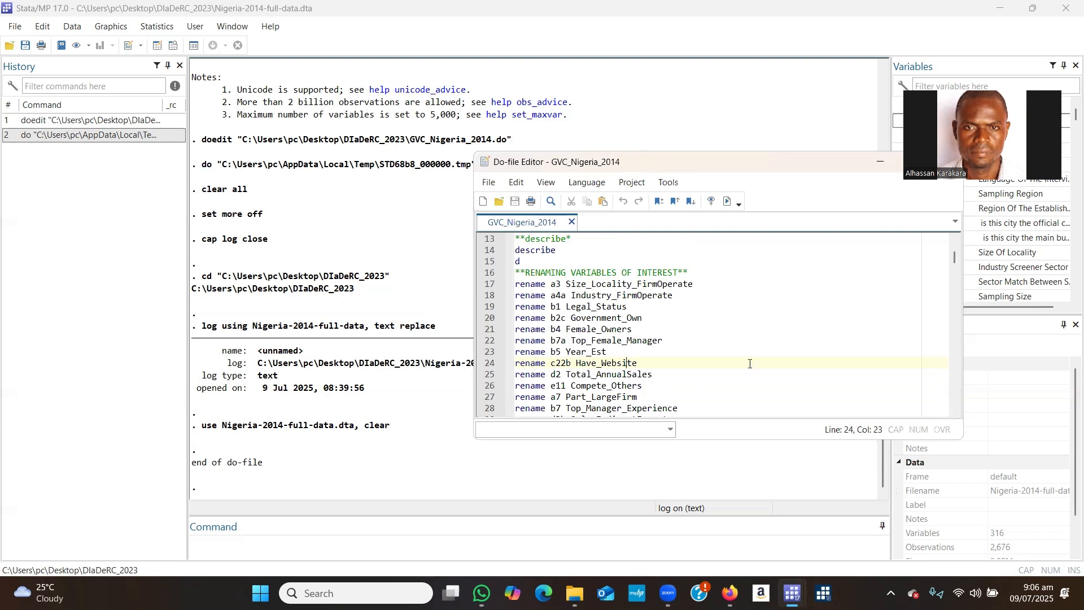
click(956, 412)
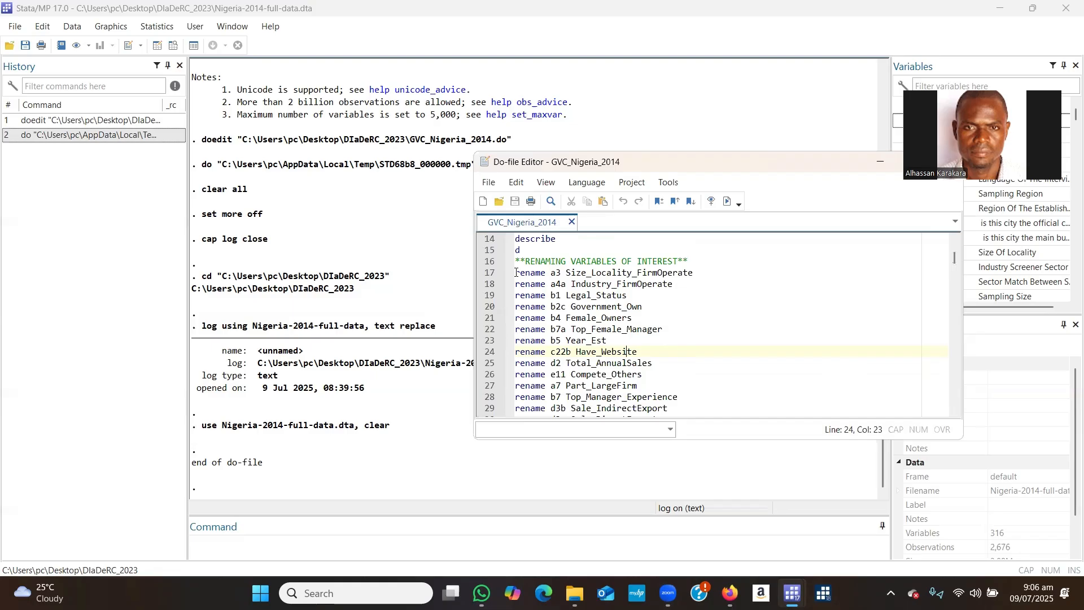
Examine the syntax of the rename command for a3, comparing the old variable name with the new name Size_Locality_FirmOperate.
drag(516, 273, 695, 272)
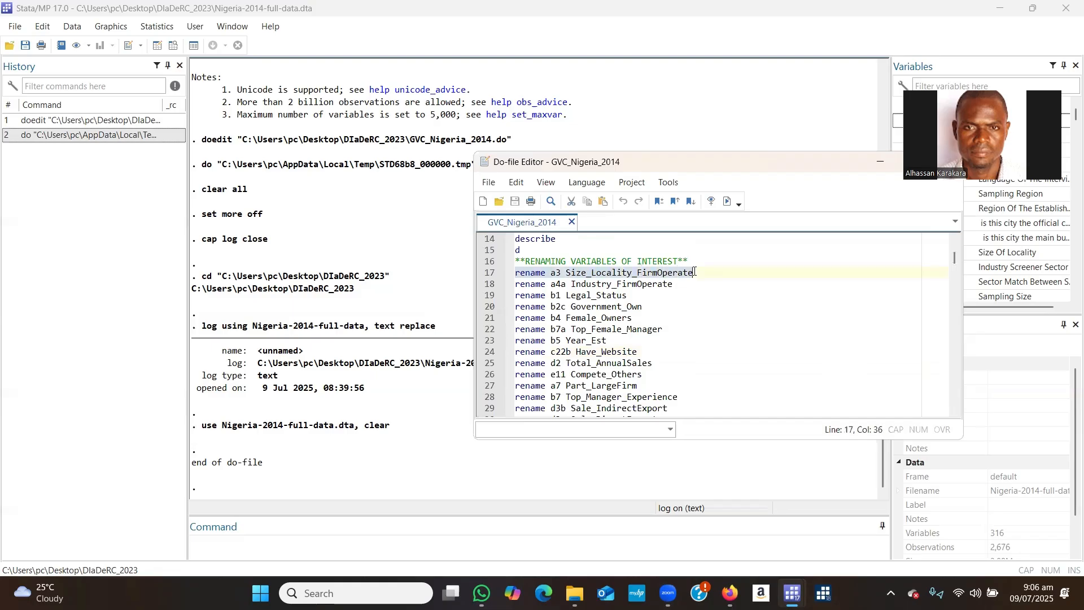
click(531, 273)
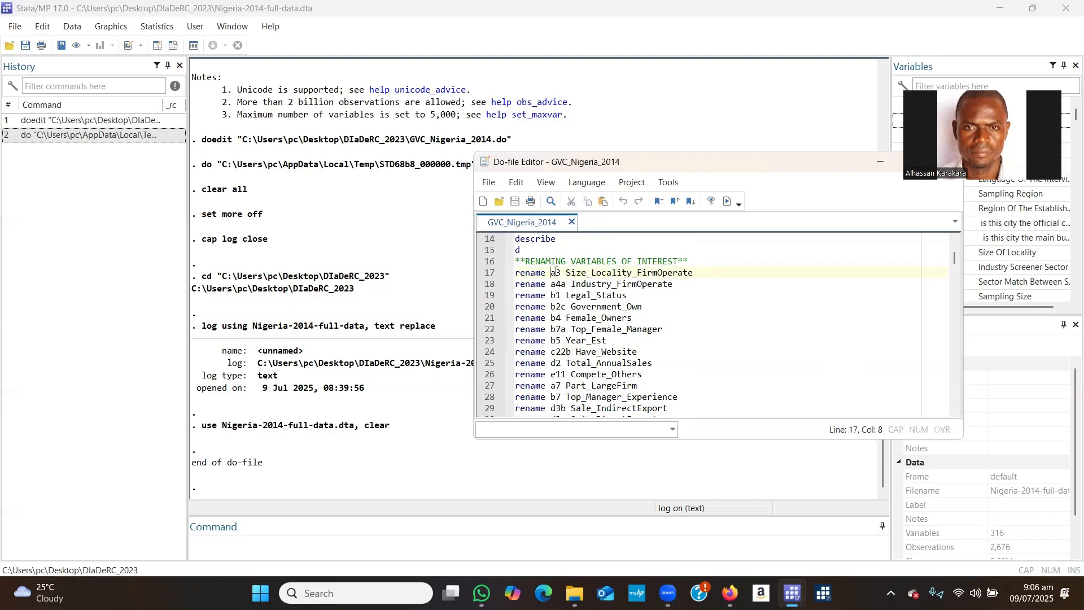
drag(551, 273, 562, 272)
drag(566, 272, 697, 272)
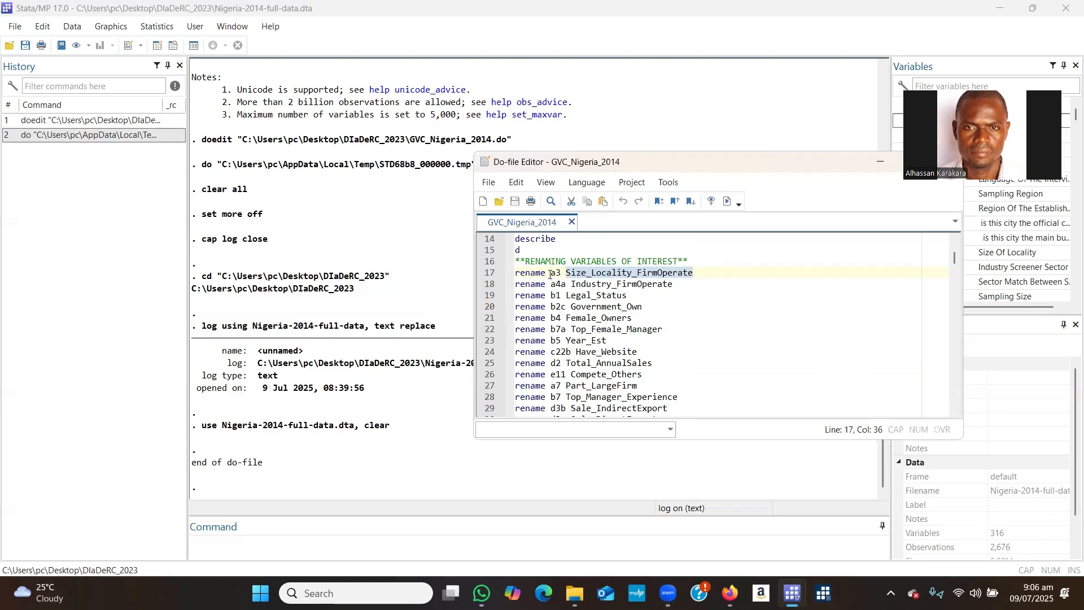
drag(550, 275, 562, 277)
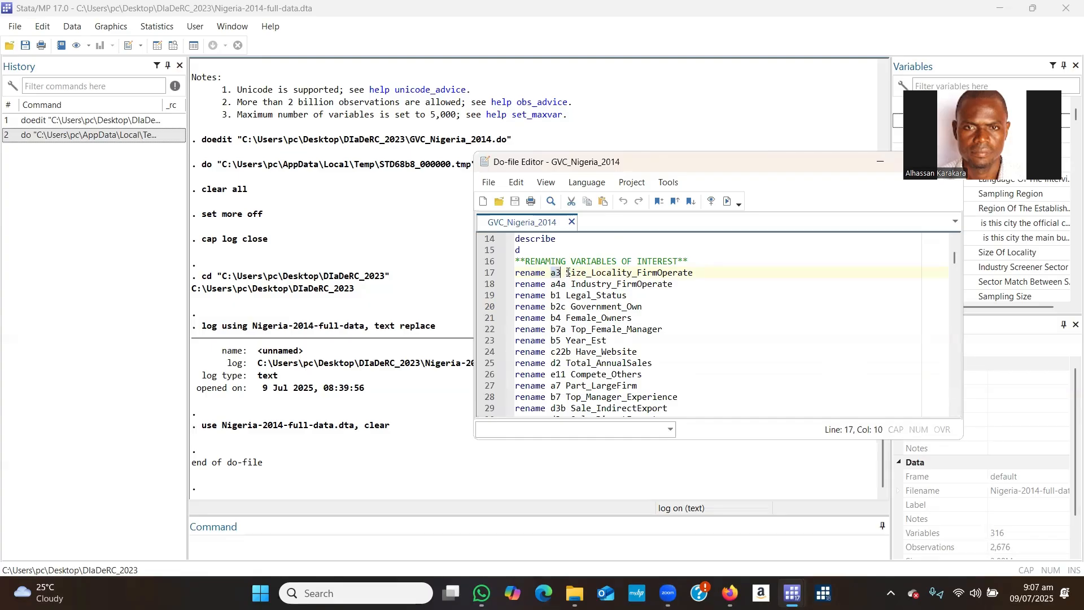
drag(567, 273, 694, 273)
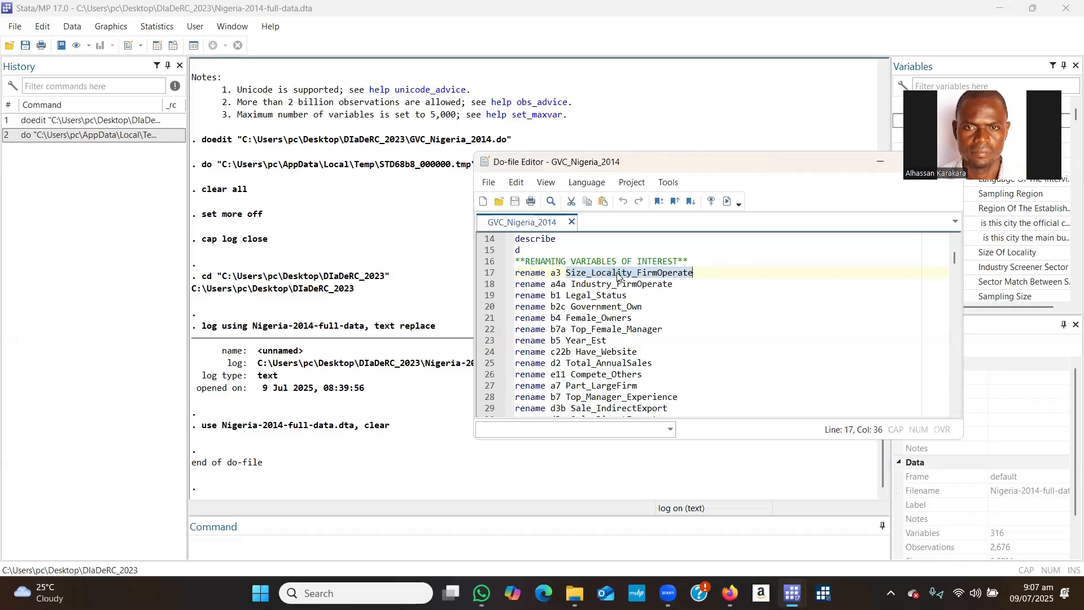
click(570, 274)
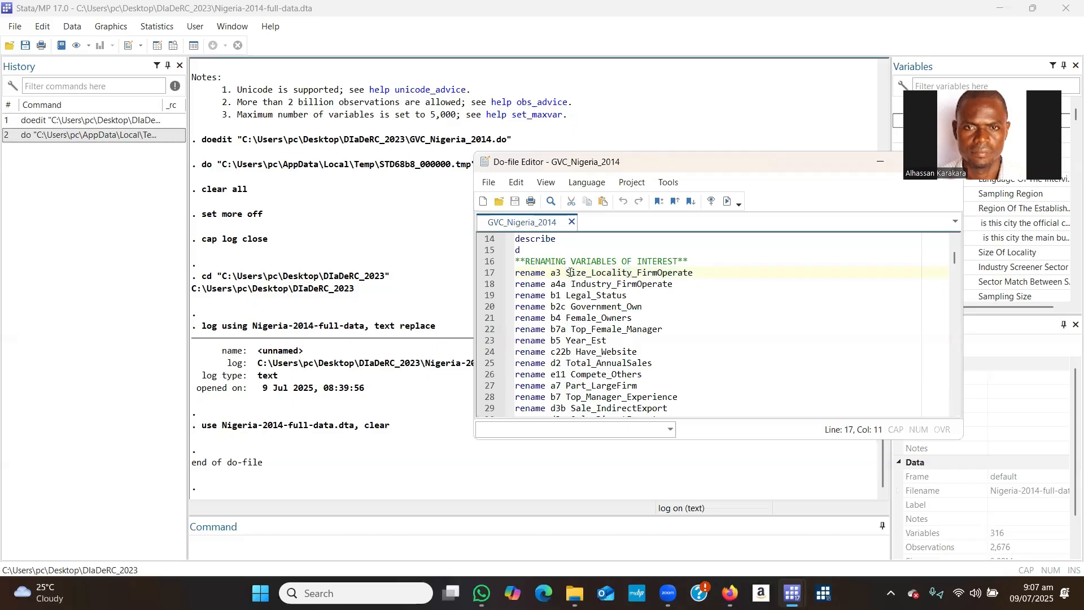
drag(568, 273, 696, 273)
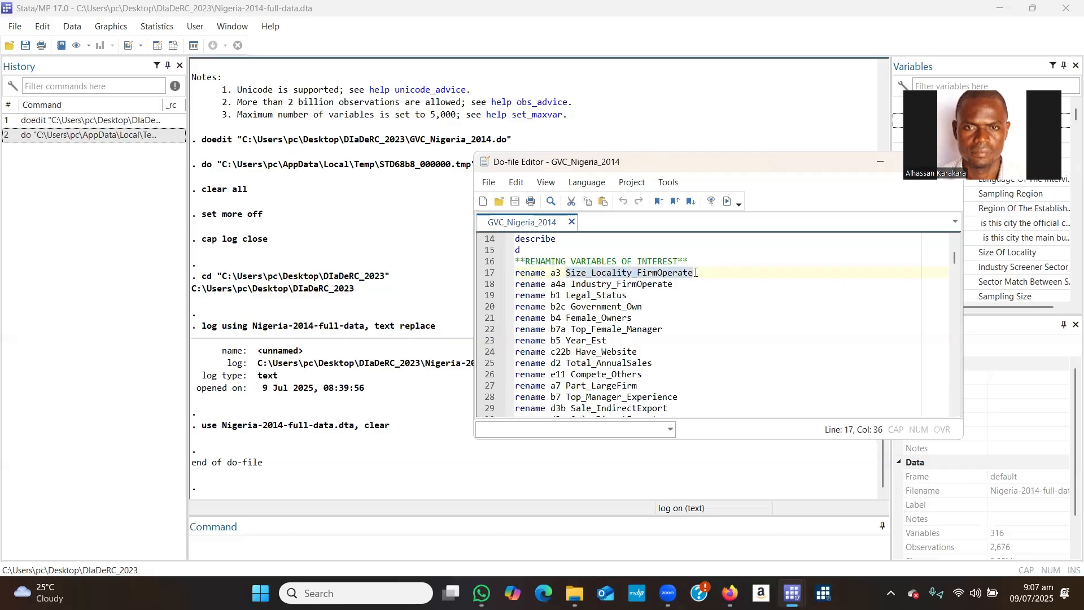
Examine the rename command for a4a and its new variable name Industry_FirmOperate.
click(550, 285)
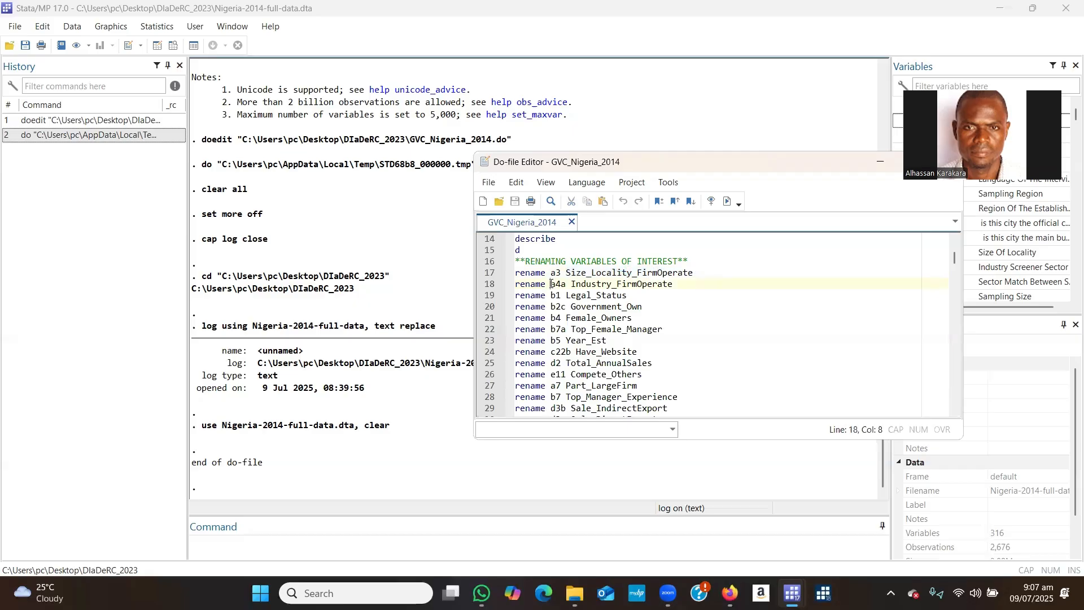
drag(552, 284, 678, 284)
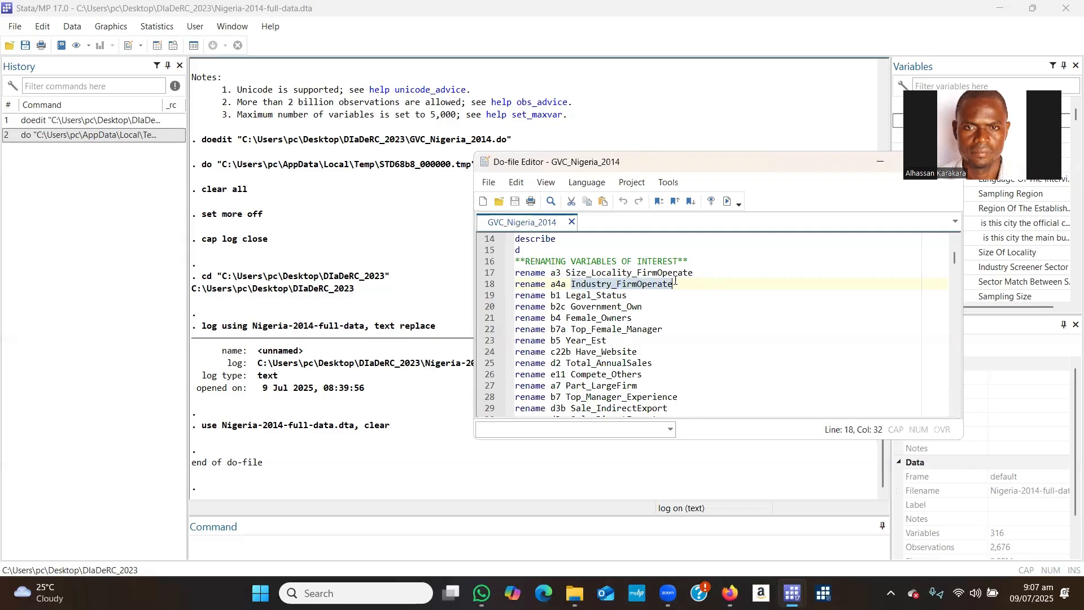
click(632, 286)
drag(572, 284, 673, 285)
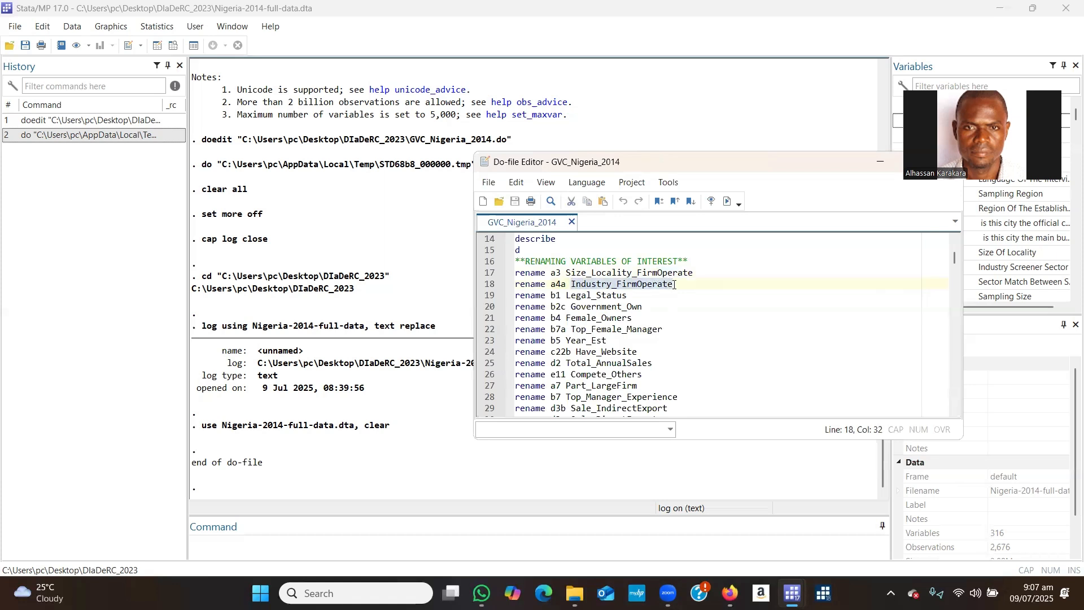
click(614, 285)
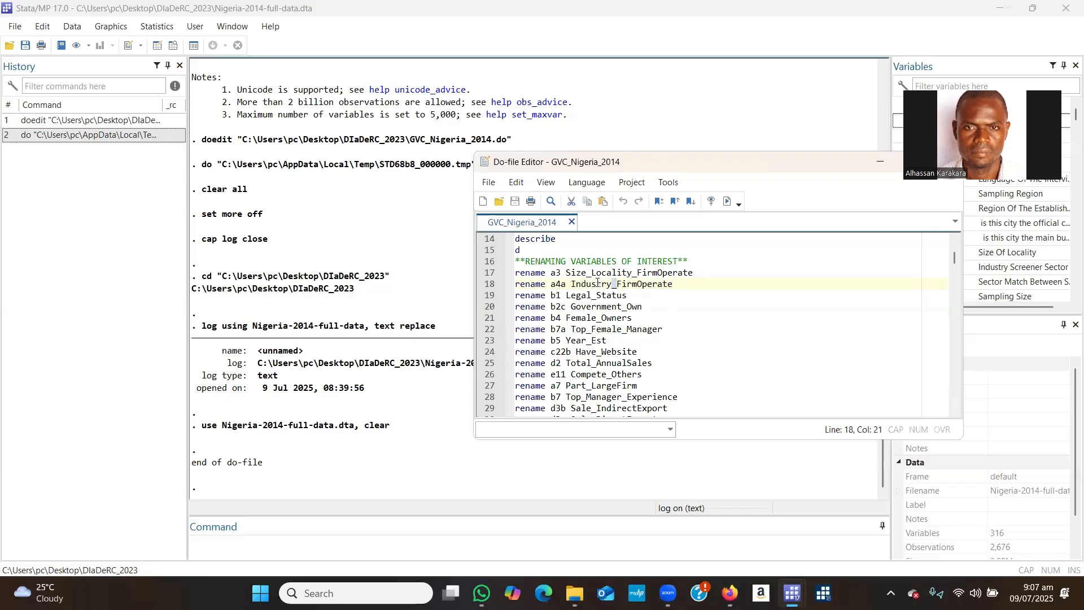
click(593, 283)
drag(572, 284, 674, 284)
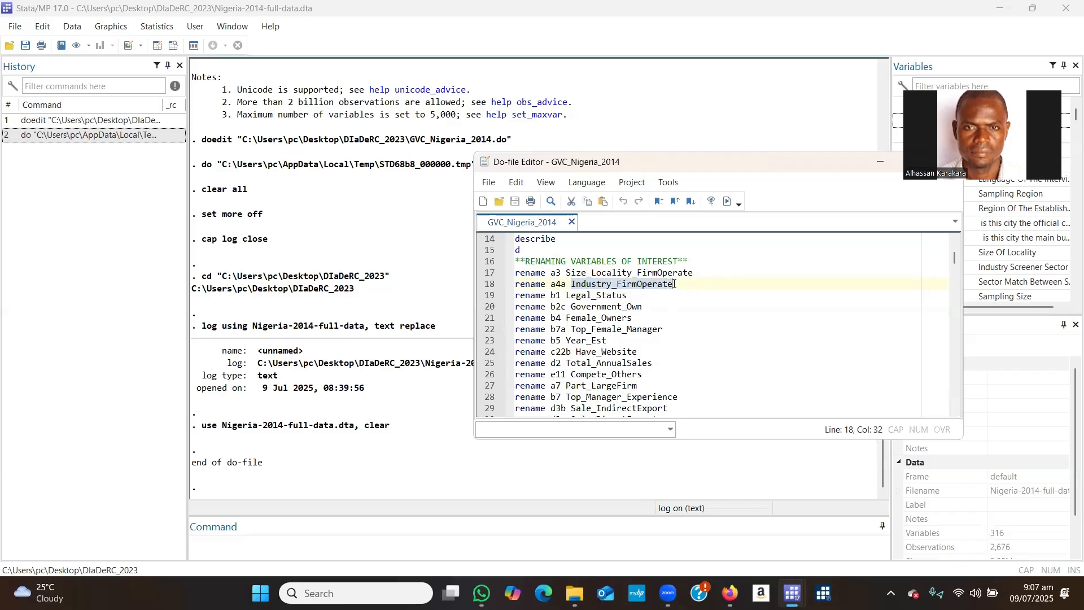
click(620, 285)
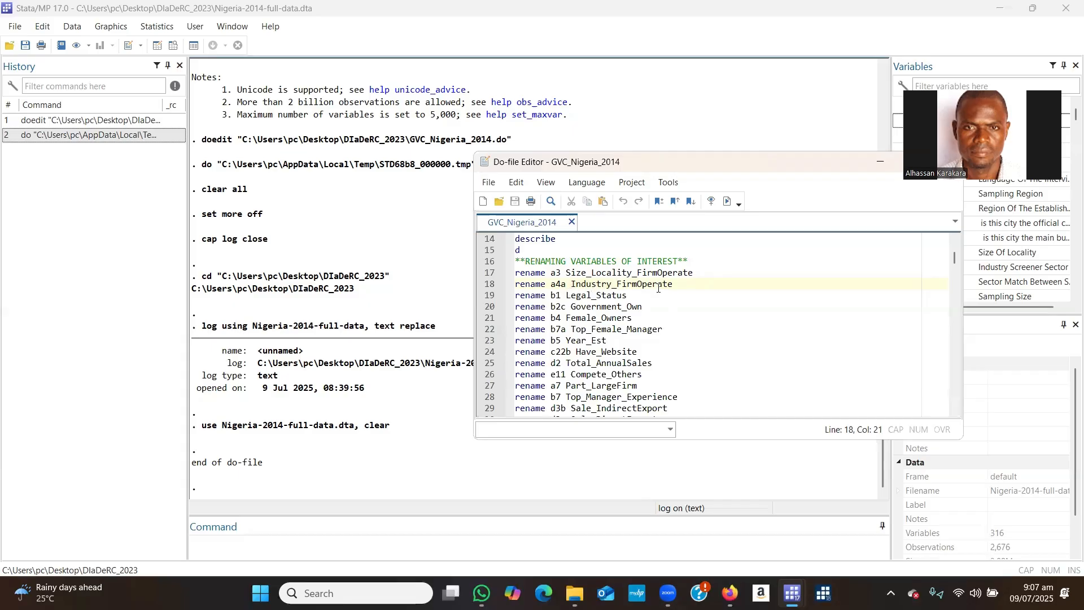
Run only the three do-file lines renaming a3 to Size_Locality_FirmOperate, a4a to Industry_FirmOperate and b1 to Legal_Status.
drag(516, 296, 554, 296)
triple_click(553, 296)
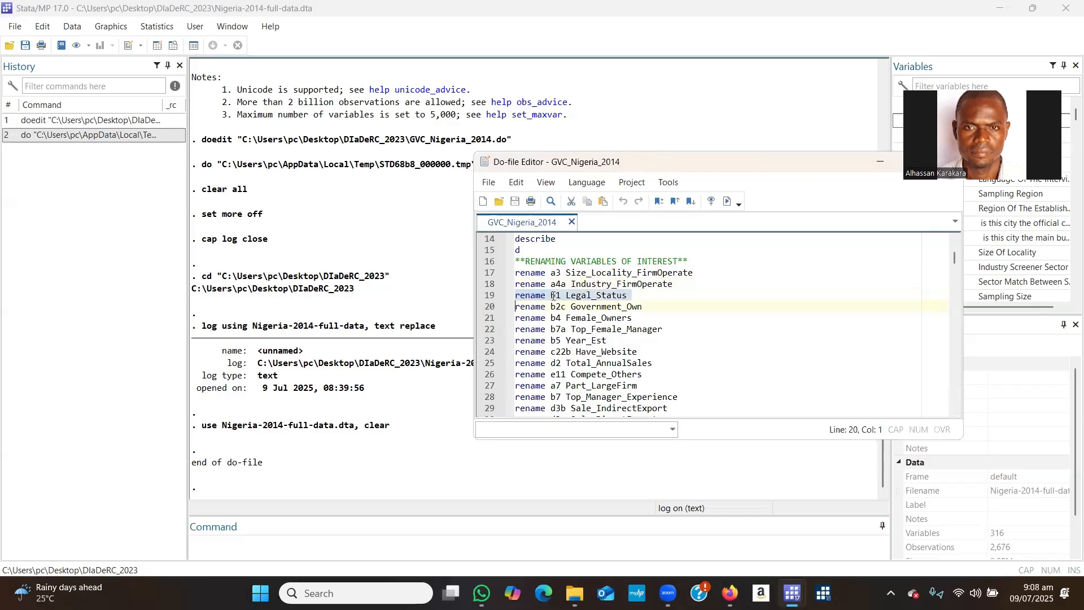
click(565, 295)
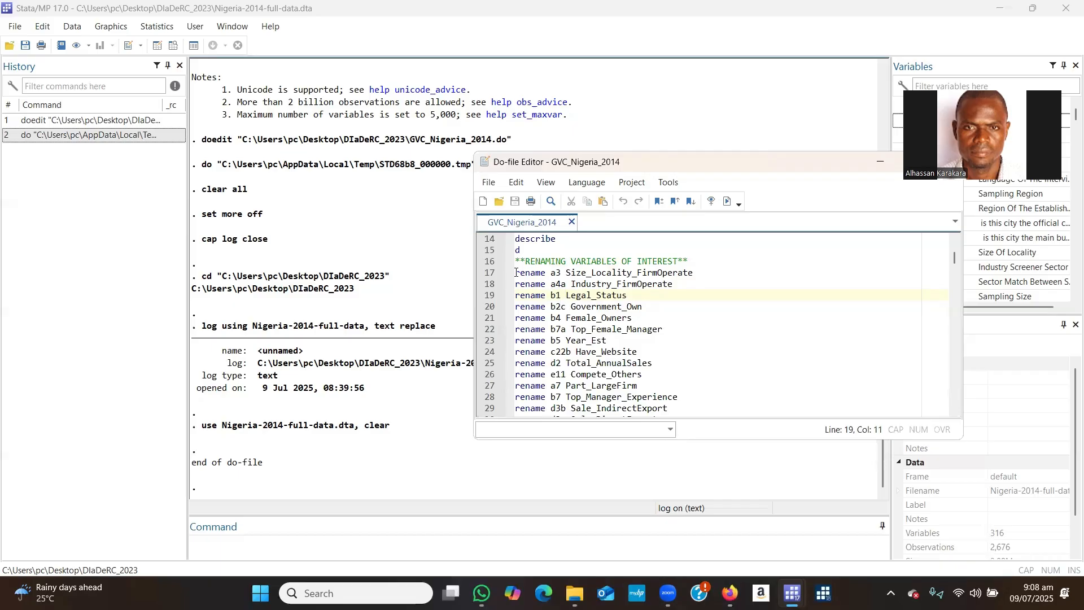
drag(515, 272, 628, 296)
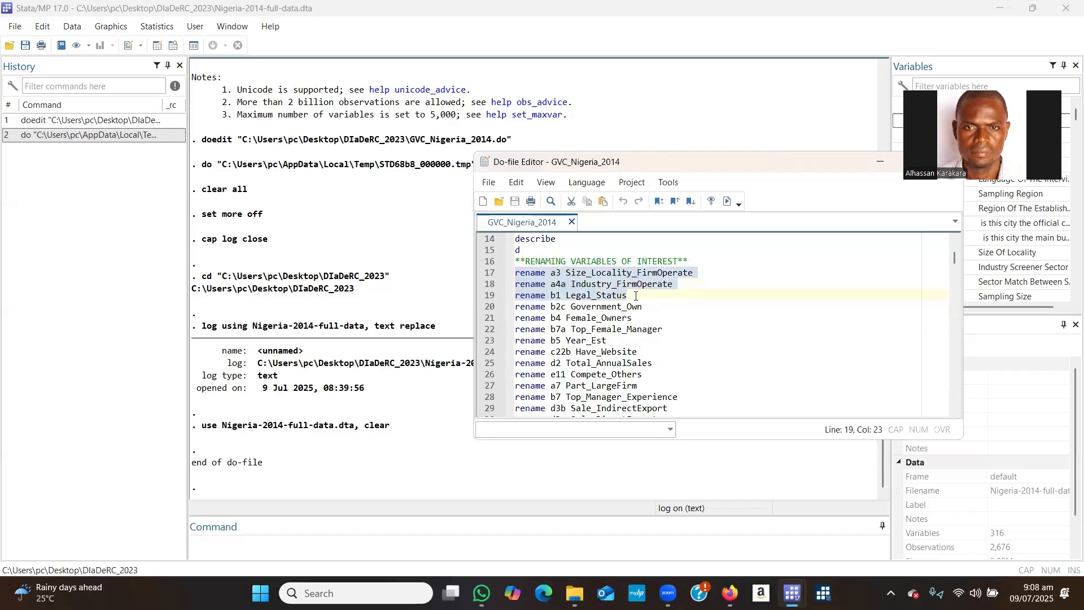
click(728, 202)
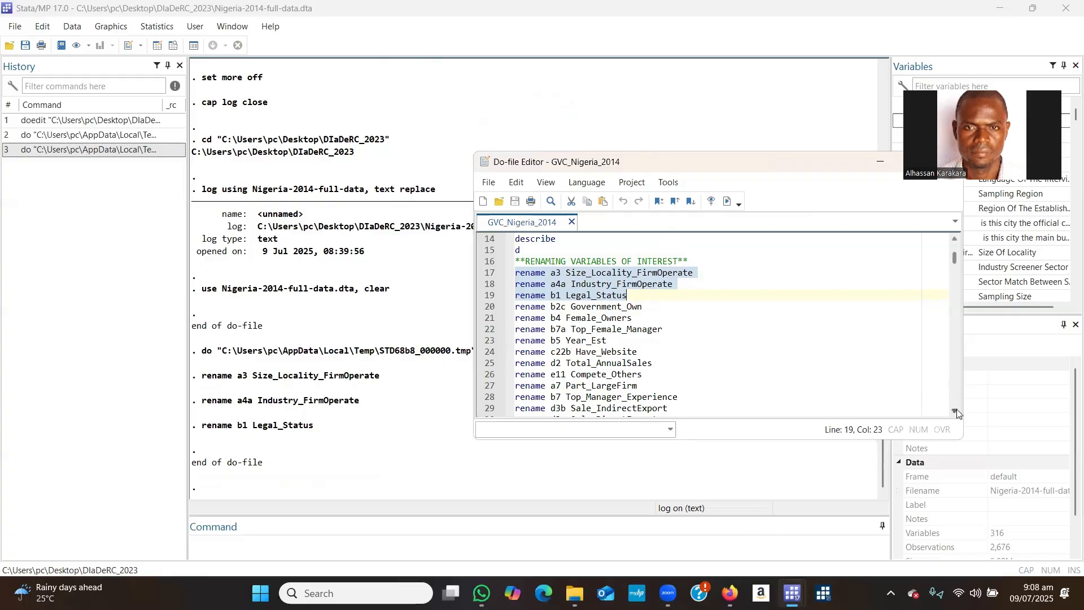
Run the remaining individual rename commands on lines 20 to 30, from b2c Government_Own through d3c Sale_DirectExport.
scroll(958, 414, down, 1)
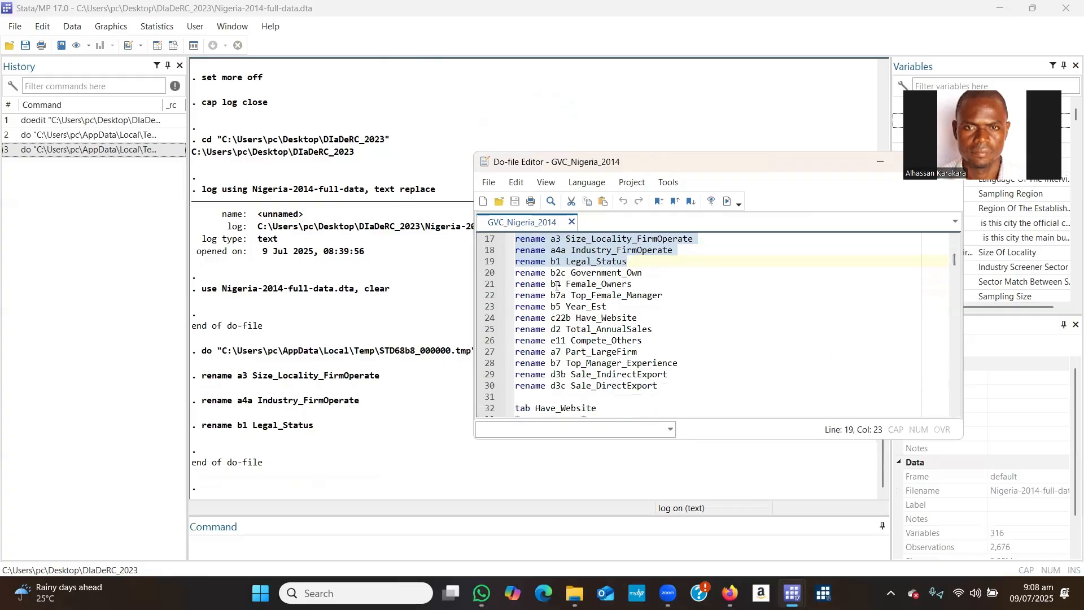
drag(515, 273, 676, 387)
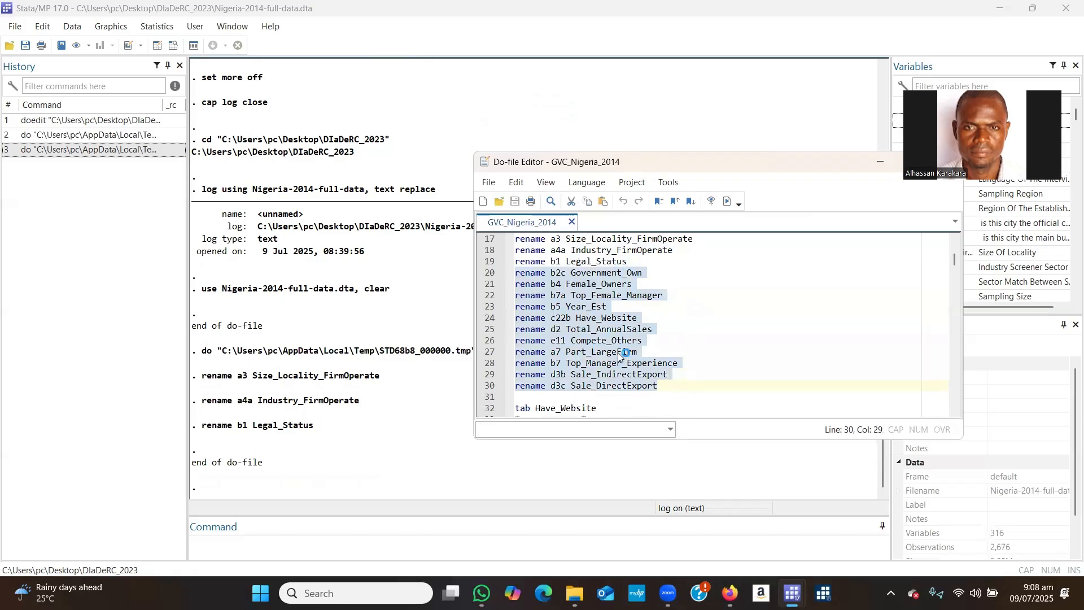
click(728, 201)
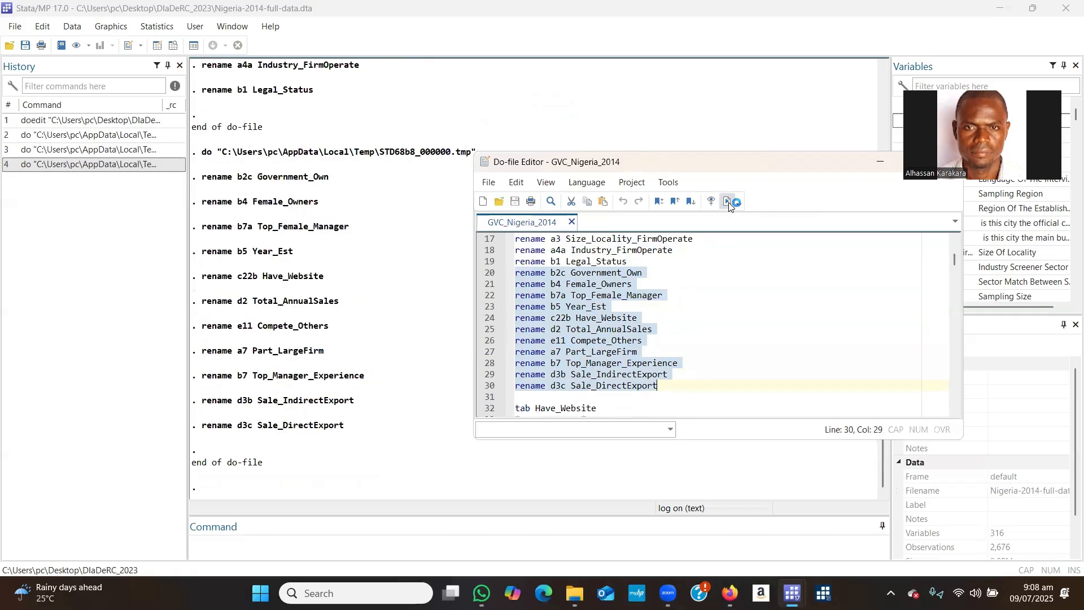
Examine the group rename command on line 37, comparing the bracketed list of old names with the bracketed list of new names.
click(956, 412)
scroll(955, 412, down, 3)
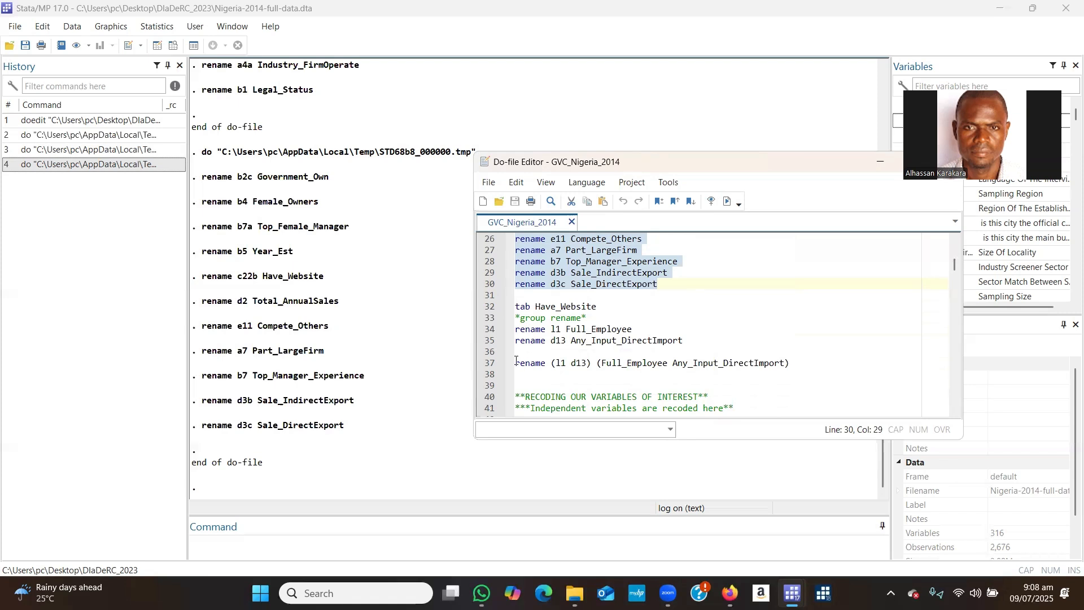
drag(515, 362, 586, 362)
double_click(562, 362)
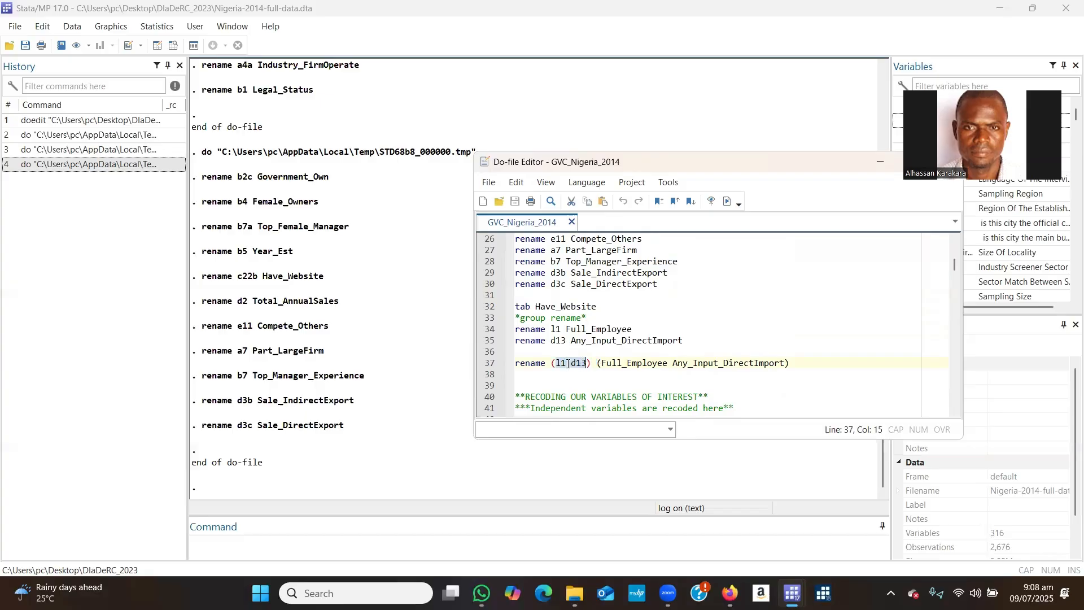
click(568, 364)
drag(602, 363, 788, 362)
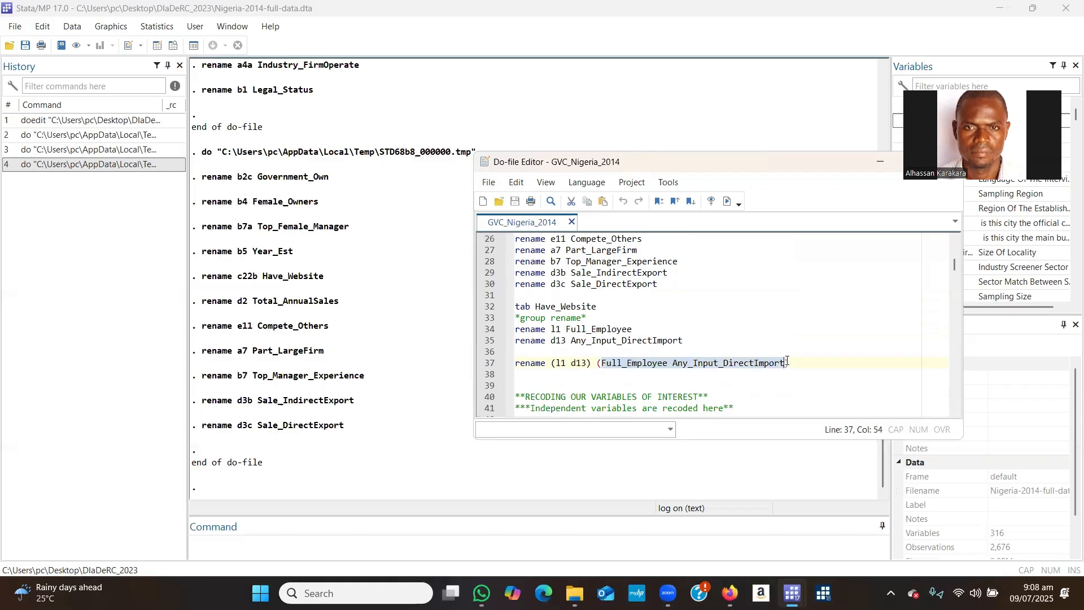
click(809, 368)
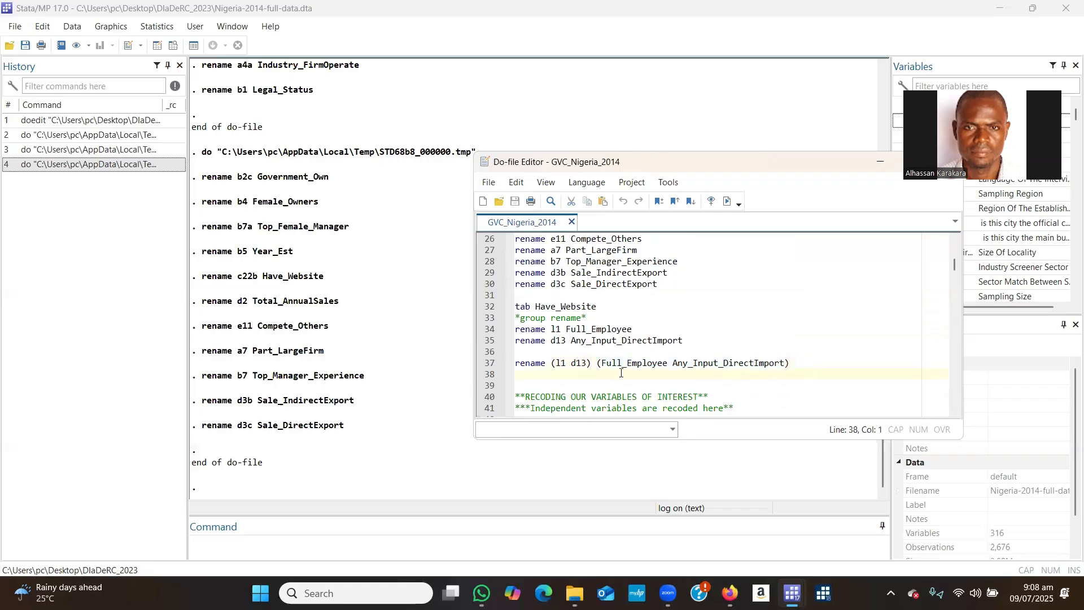
Match each old name in the group rename with its new name: l1 with Full_Employee, d13 with Any_Input_DirectImport.
double_click(561, 363)
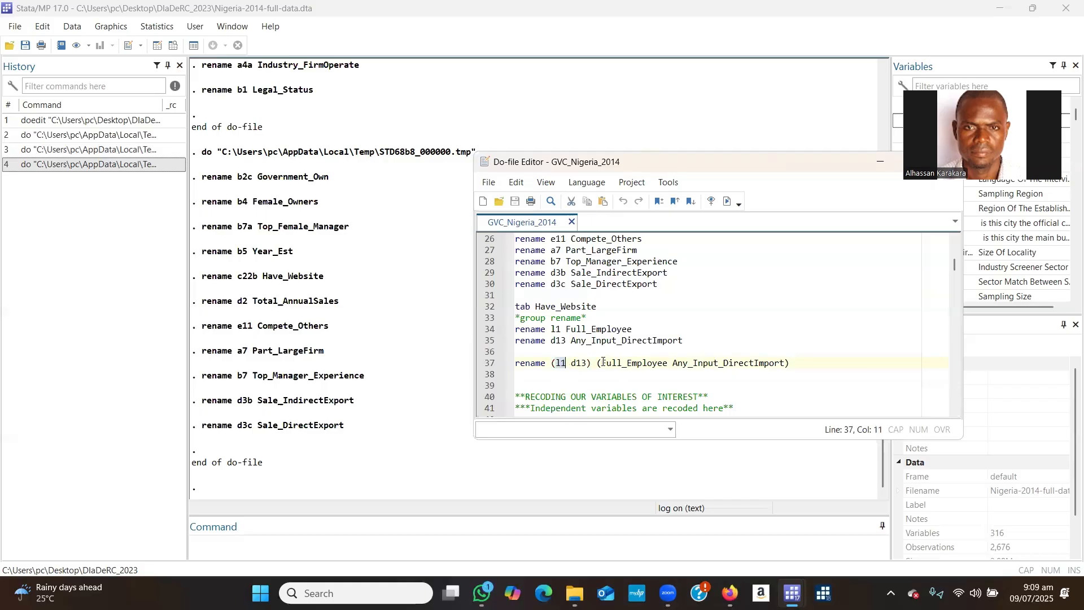
drag(602, 363, 667, 360)
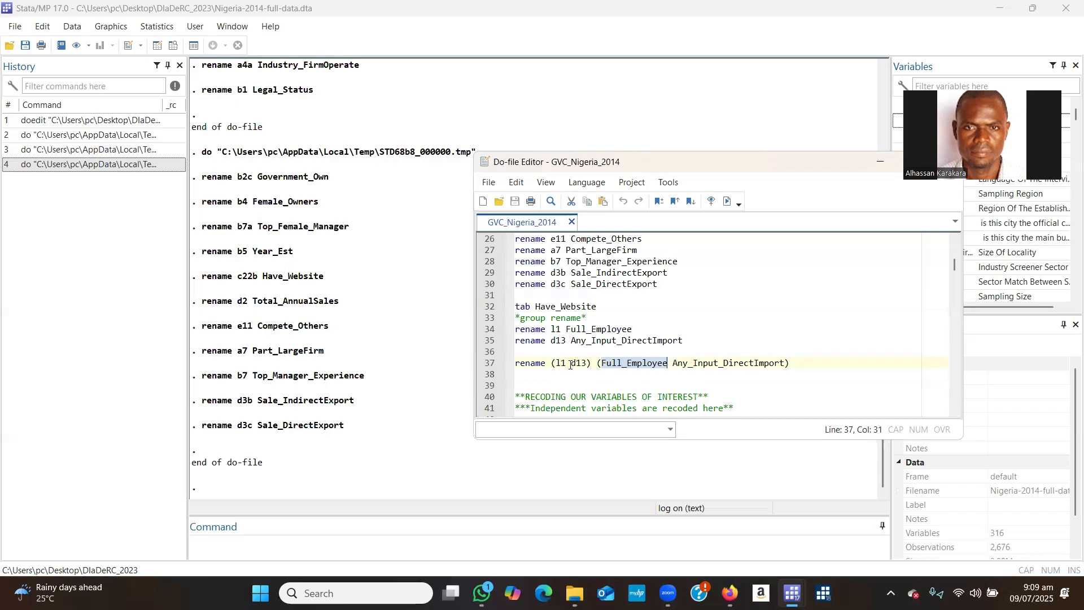
drag(570, 363, 587, 364)
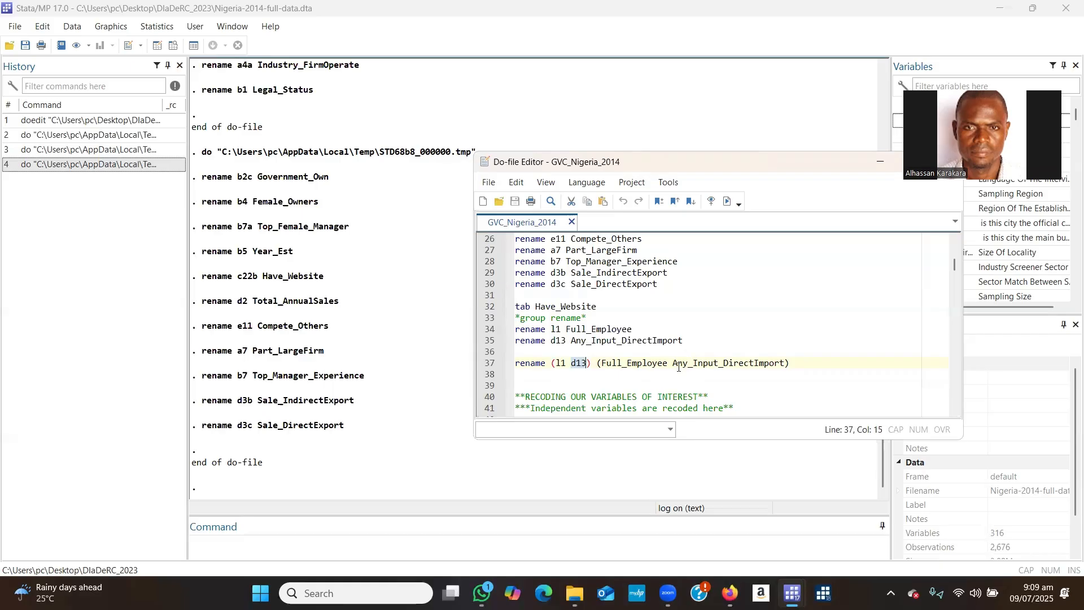
drag(678, 364, 786, 365)
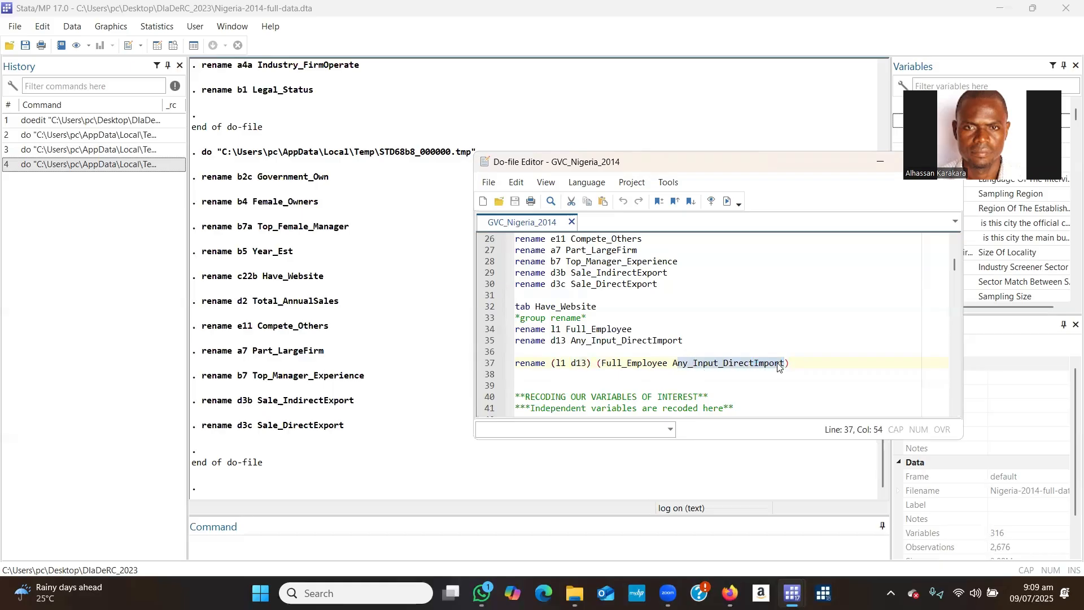
Run only the line 37 group rename of l1 and d13 to Full_Employee and Any_Input_DirectImport.
click(714, 365)
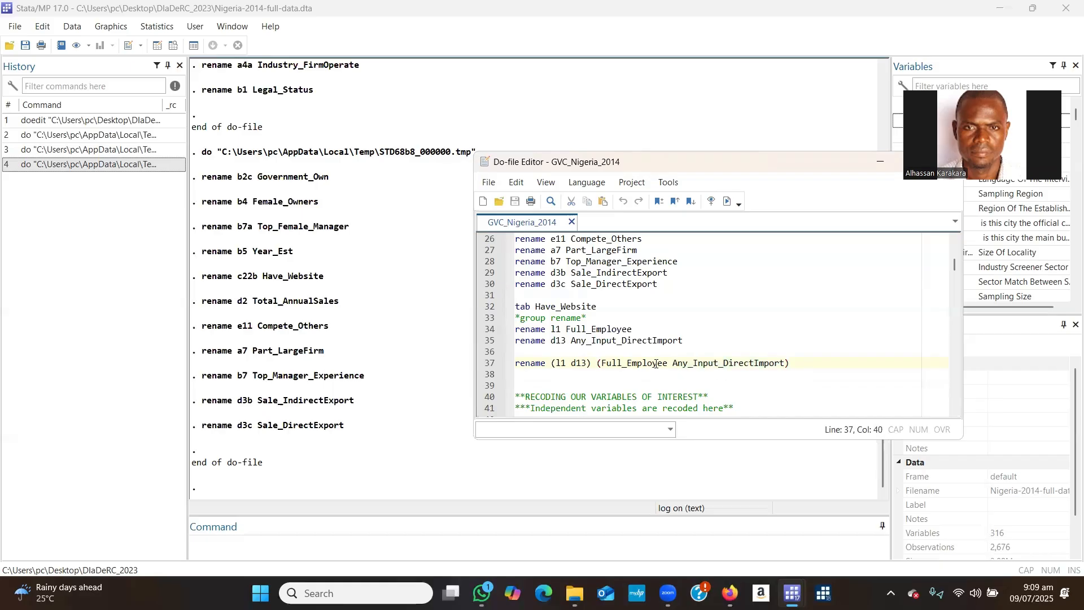
drag(517, 365, 804, 365)
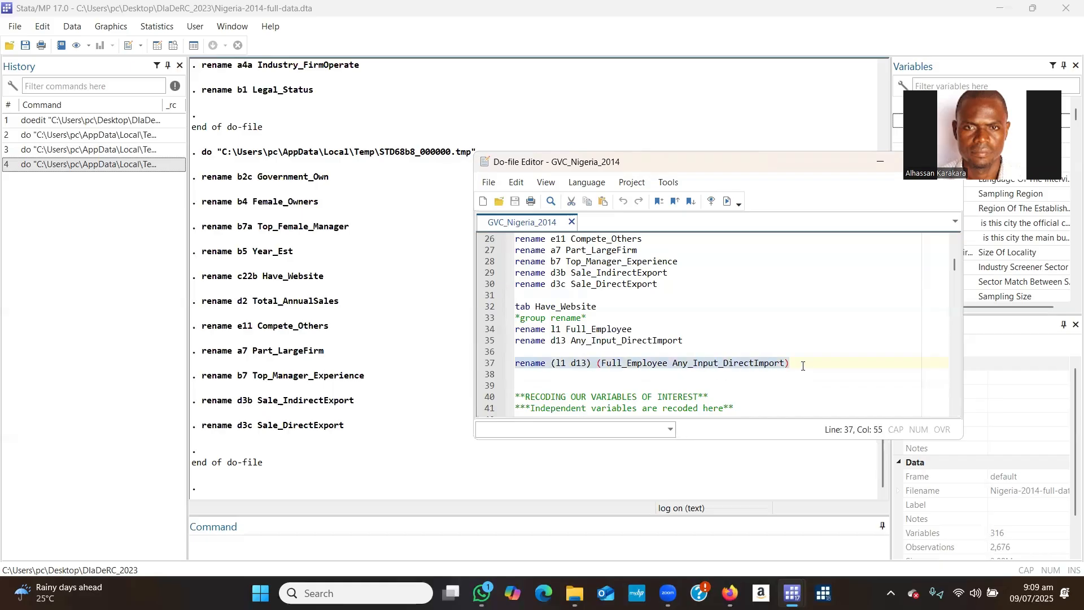
click(728, 201)
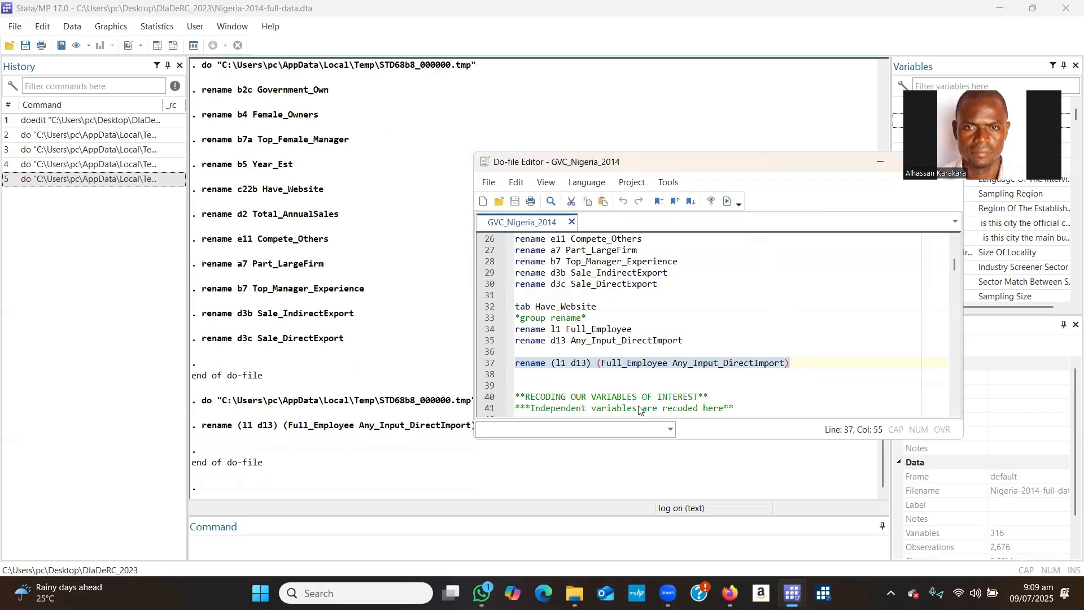
Review the do-file around the group rename commands and the RECODING OUR VARIABLES OF INTEREST heading with its first commands.
click(956, 414)
click(956, 414)
click(956, 414)
click(956, 413)
click(956, 414)
click(956, 414)
click(956, 414)
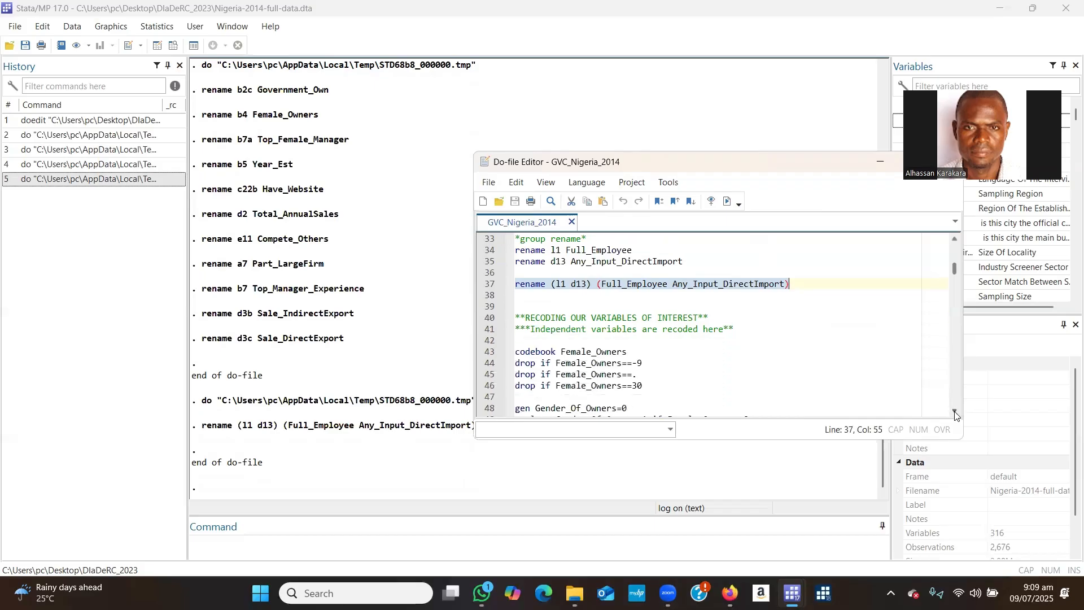
click(956, 414)
click(956, 414)
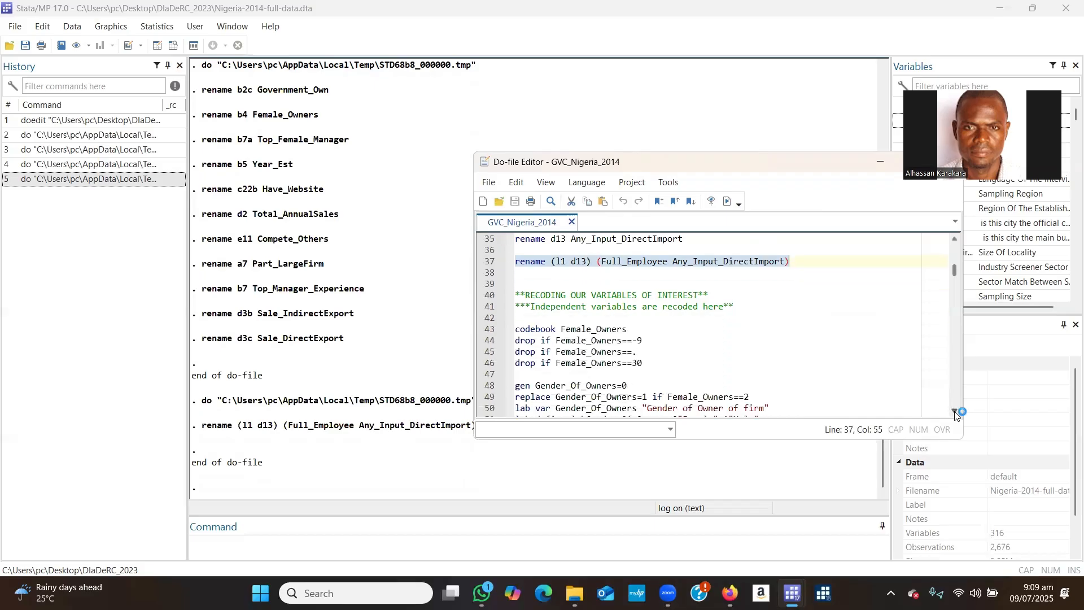
click(955, 241)
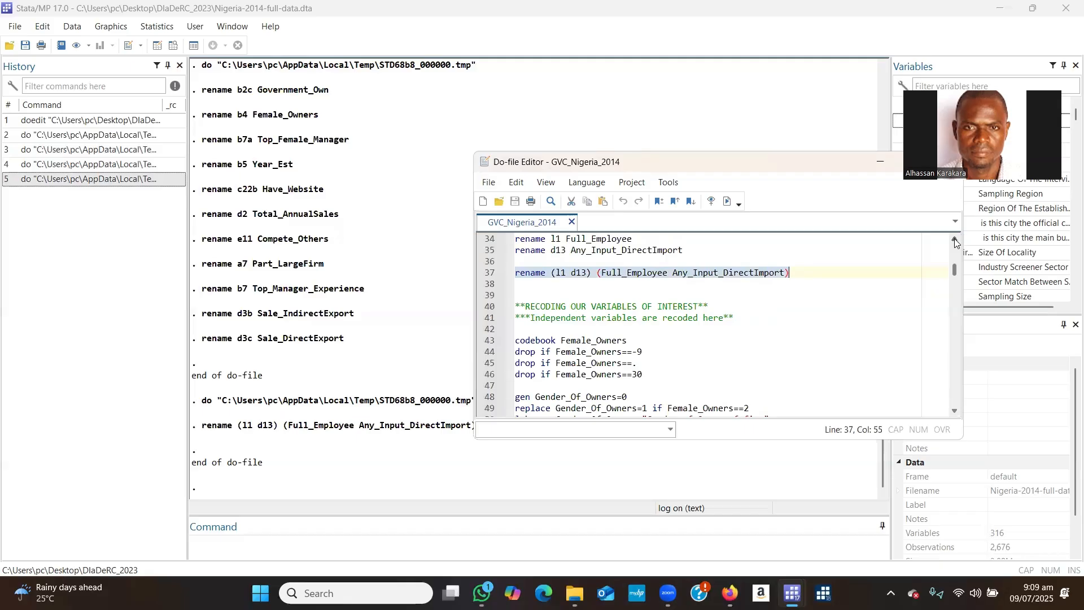
click(956, 242)
click(956, 242)
click(956, 242)
click(956, 242)
click(956, 241)
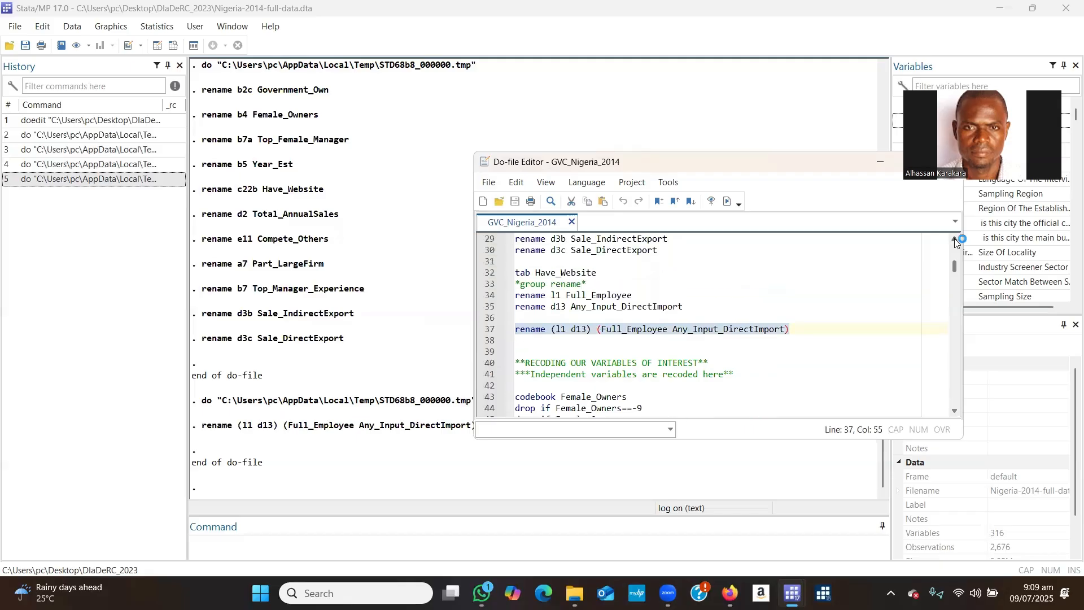
click(956, 241)
click(956, 241)
click(955, 411)
click(955, 412)
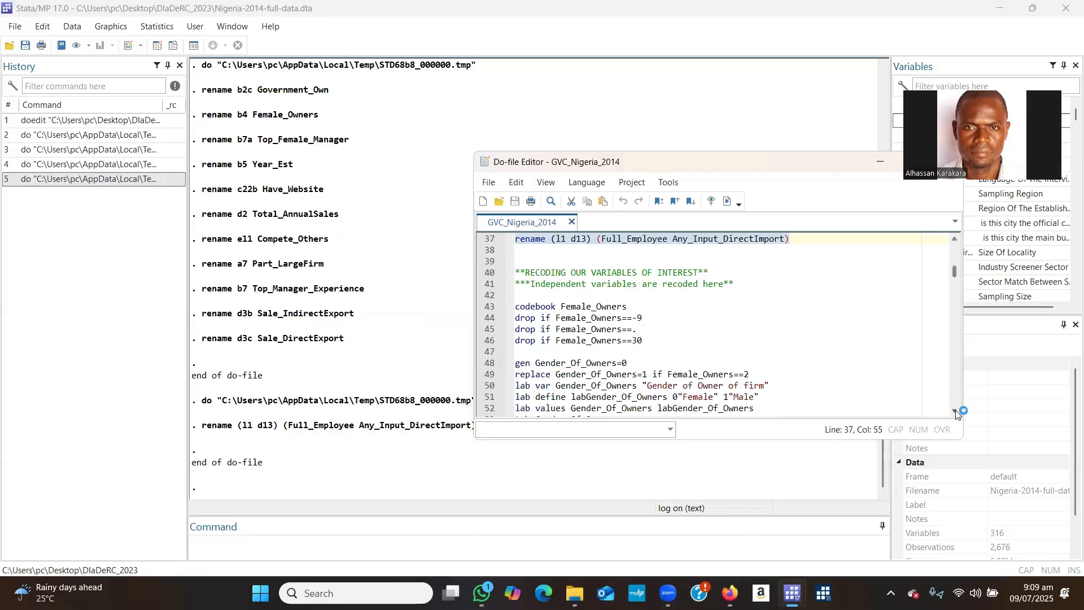
drag(526, 271, 700, 273)
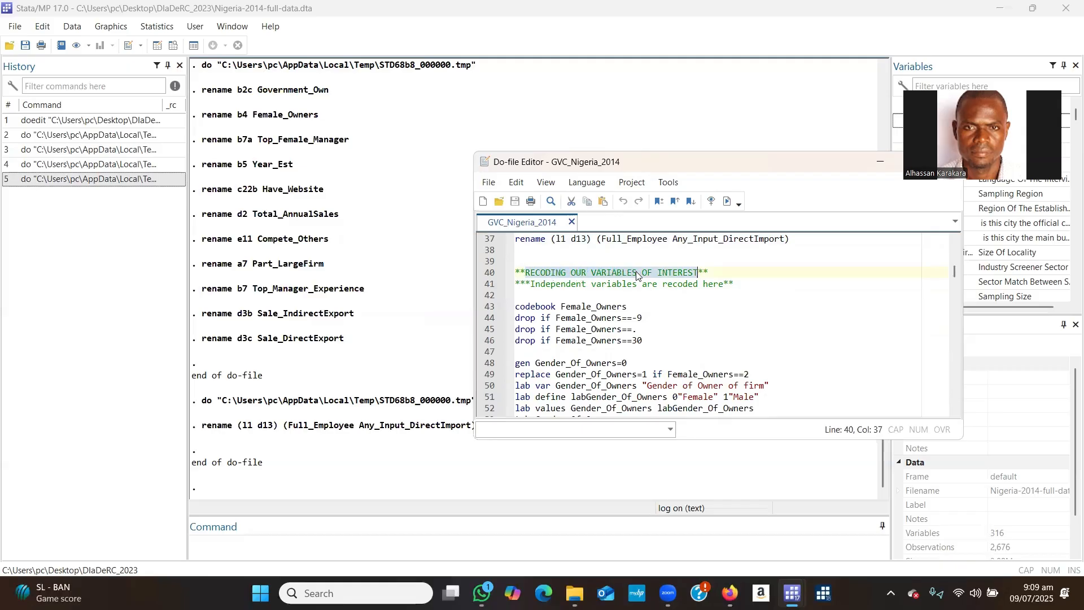
Add the comment "** codebook" on the line below the independent variables comment, keeping blank lines before the codebook Female_Owners command.
click(629, 291)
key(Return)
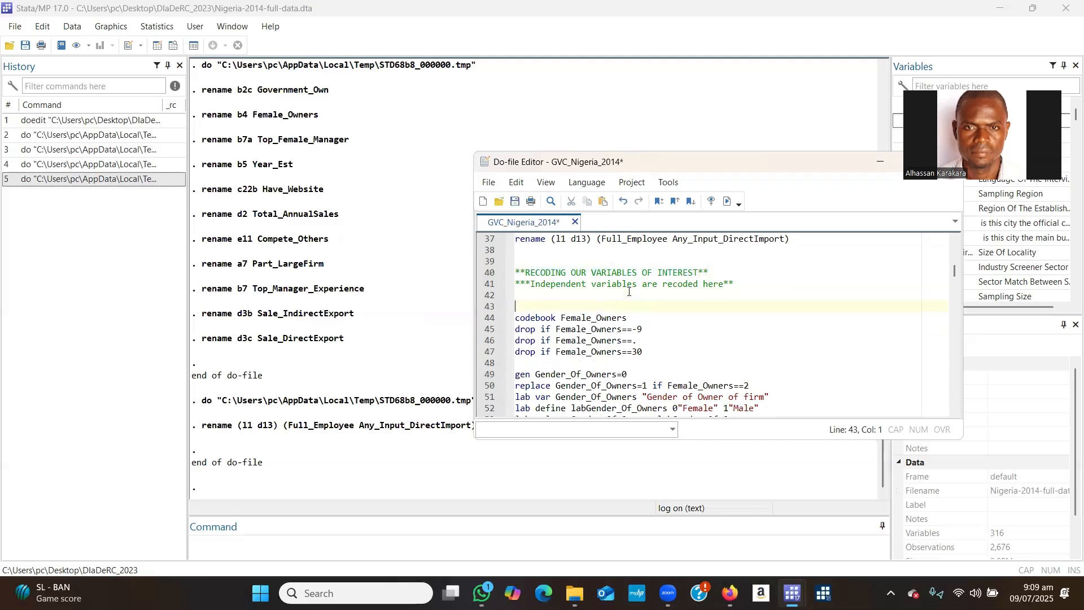
key(Return)
key(Up)
key(Up)
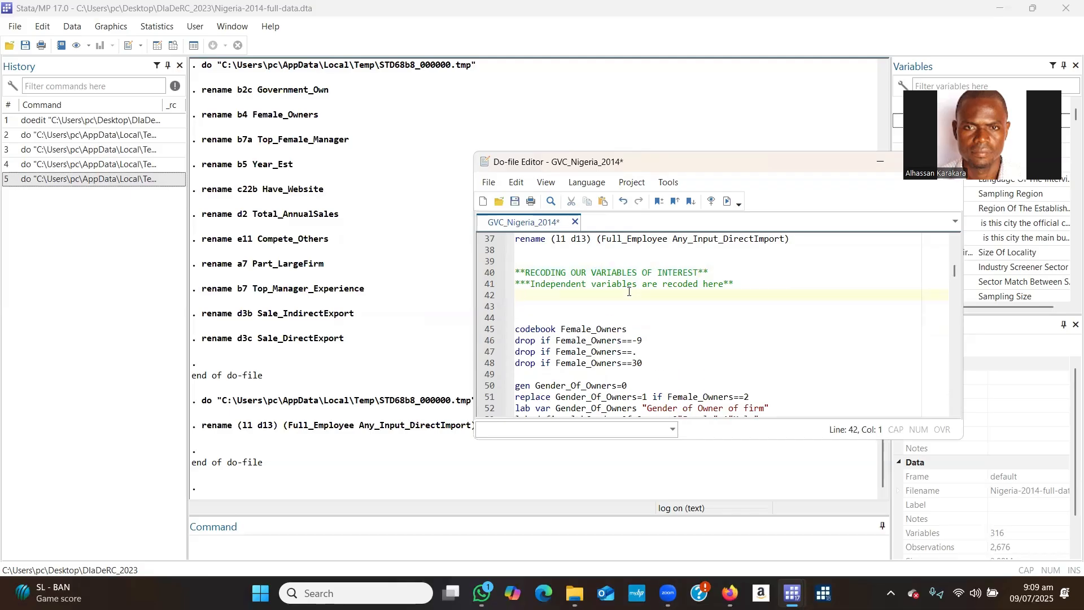
text(** codebook)
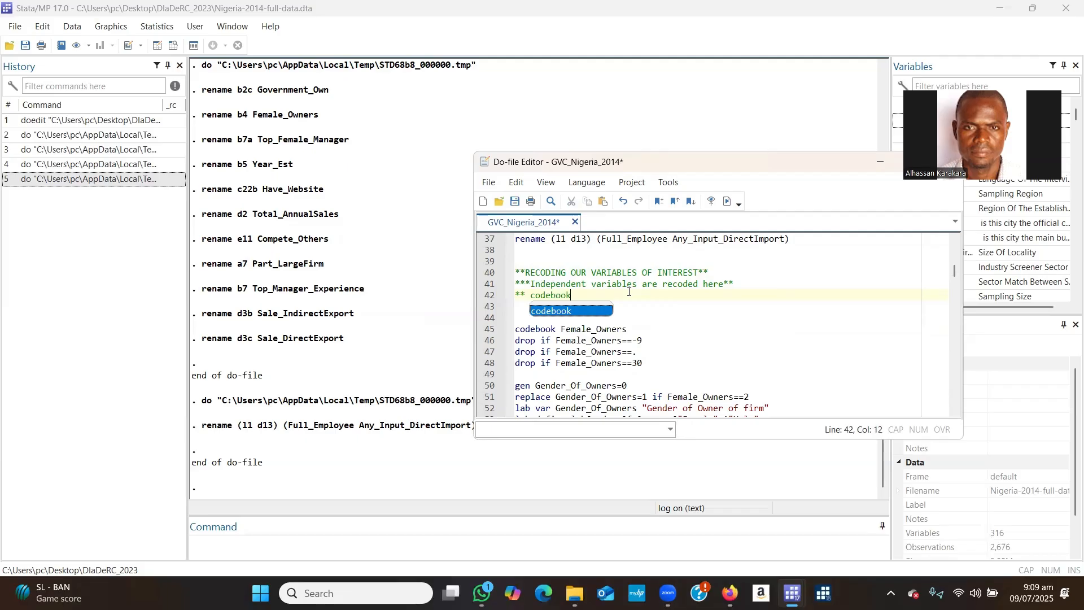
key(Return)
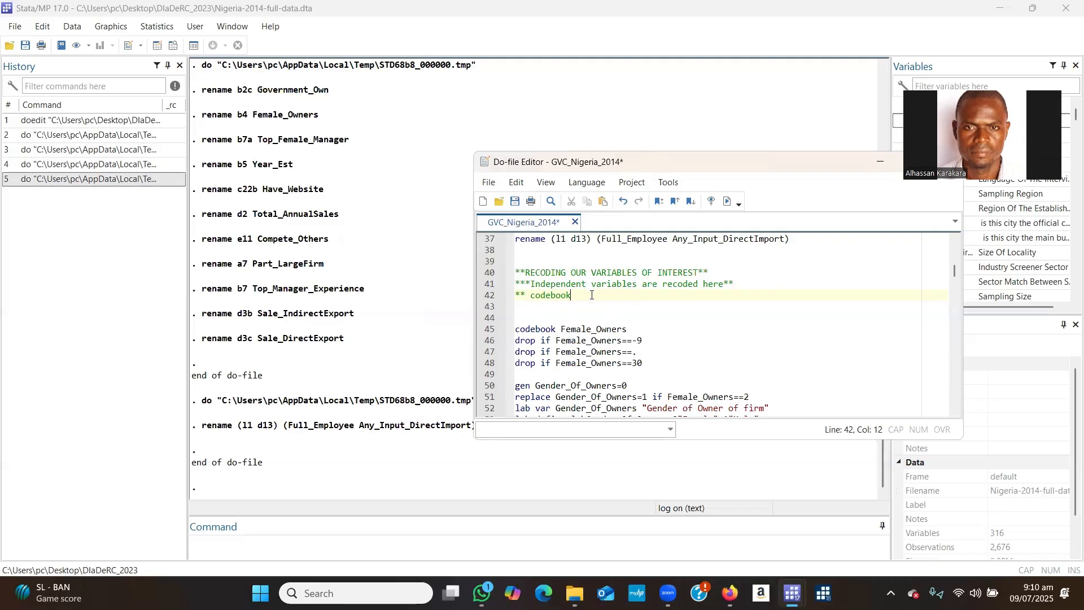
Add the comment "**tabulate tab" on a new line below the codebook comment and save the do-file.
key(Return)
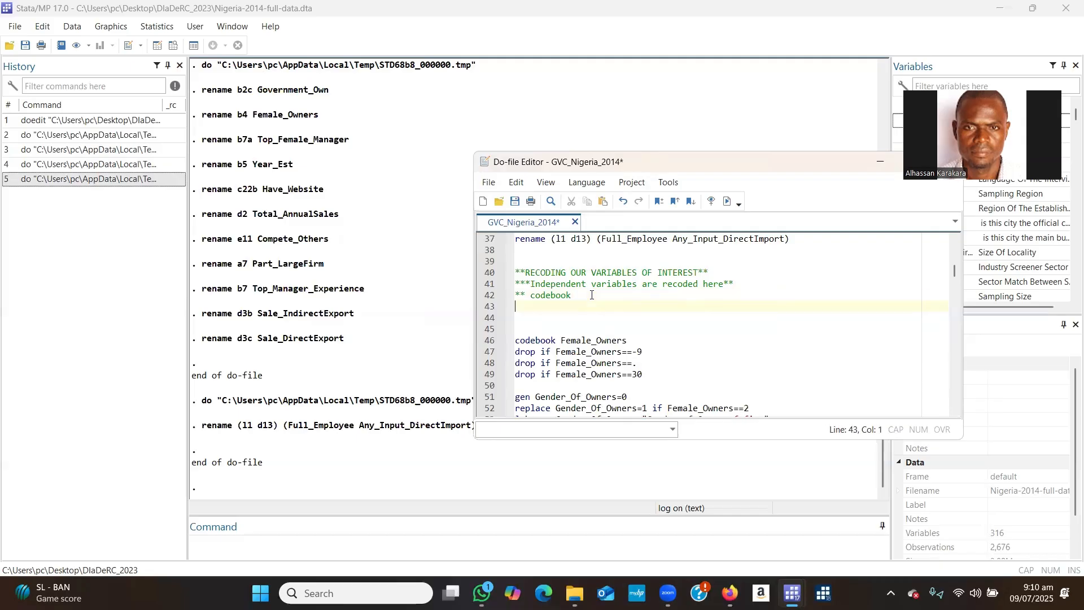
text(**tabulta)
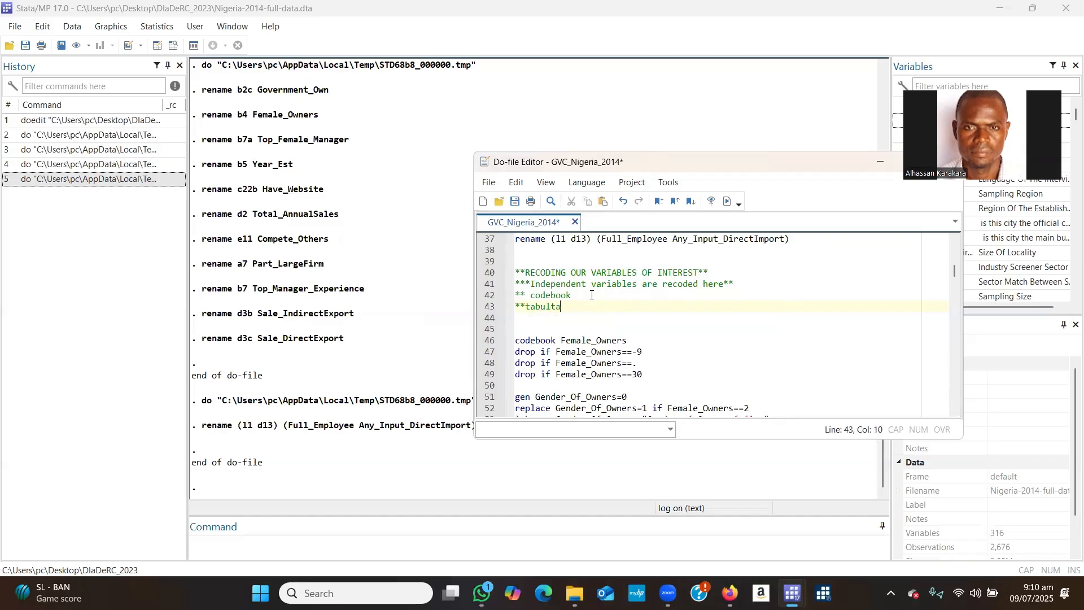
text(e)
key(BackSpace)
text(tab)
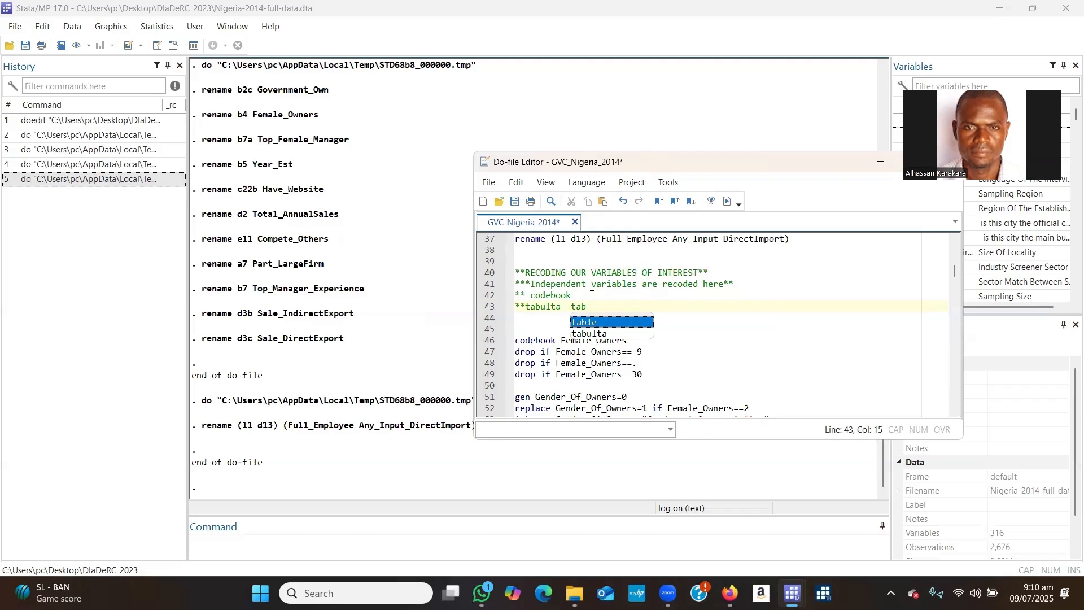
click(650, 286)
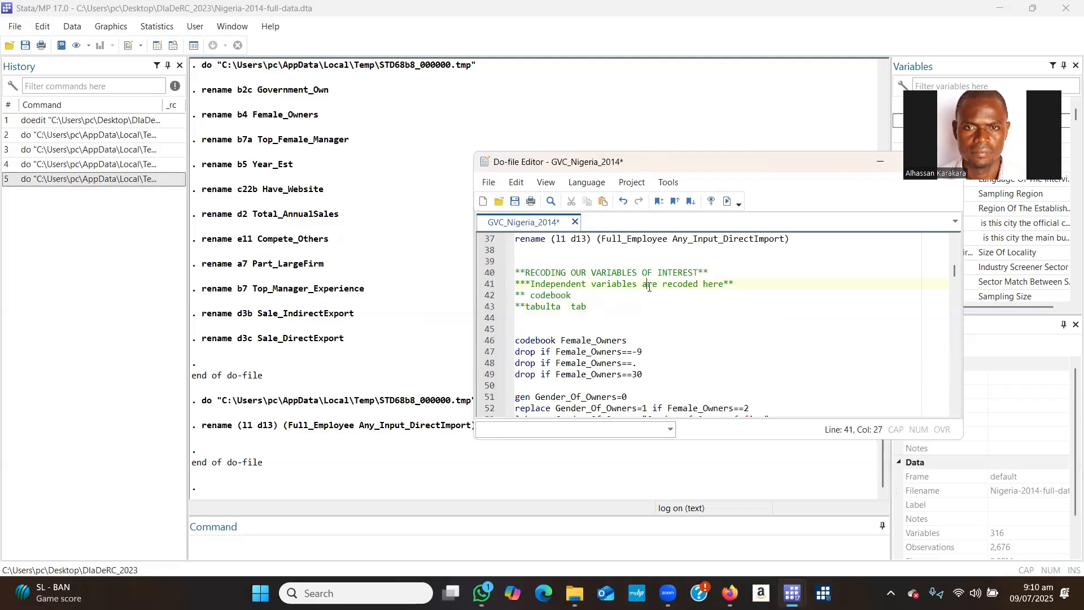
click(551, 306)
text(a)
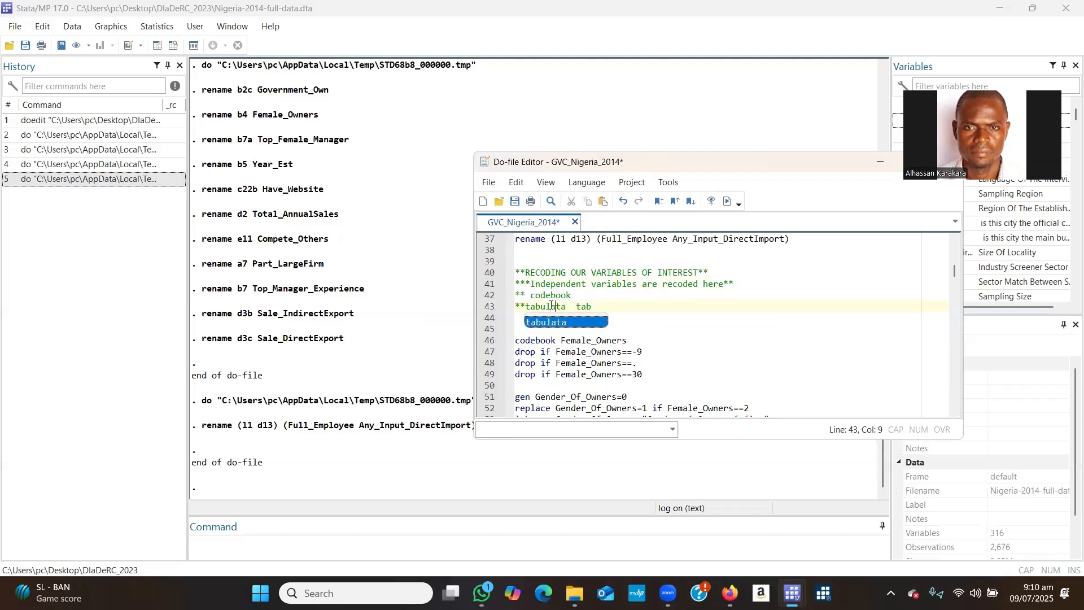
key(Right)
key(BackSpace)
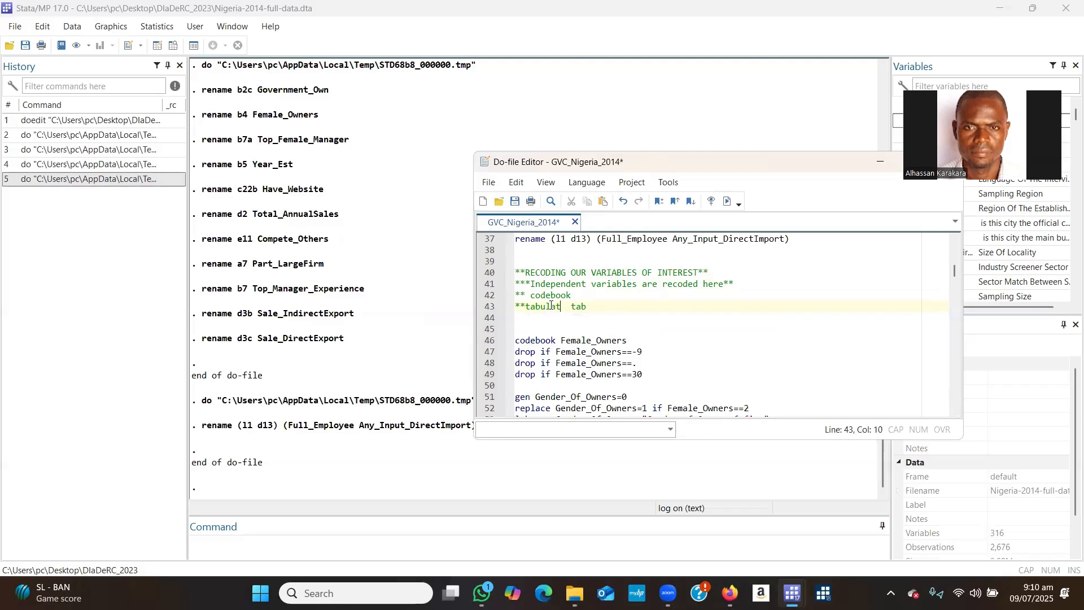
text(e)
click(612, 316)
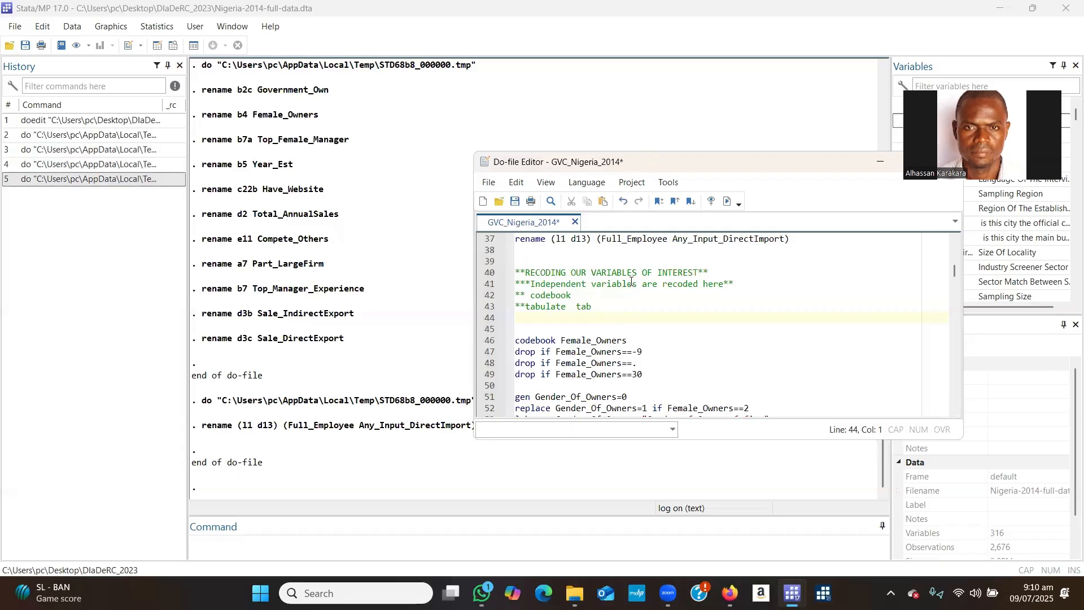
click(514, 202)
Review the individual rename commands in the do-file and locate the line renaming b4 to Female_Owners.
click(954, 239)
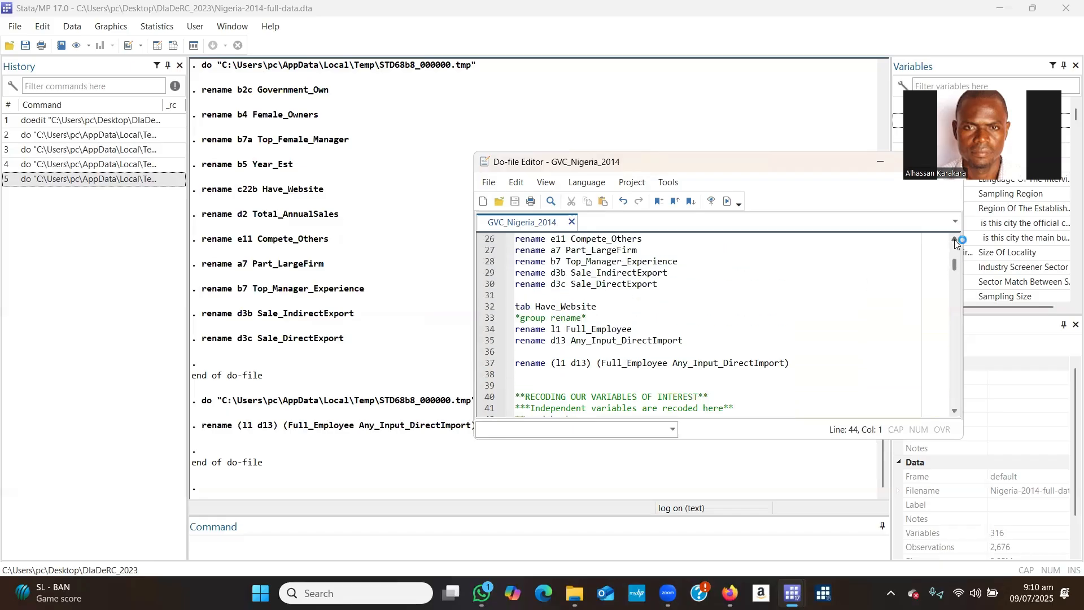
click(954, 239)
click(955, 239)
click(954, 240)
click(955, 239)
click(954, 240)
click(954, 239)
click(954, 240)
click(954, 239)
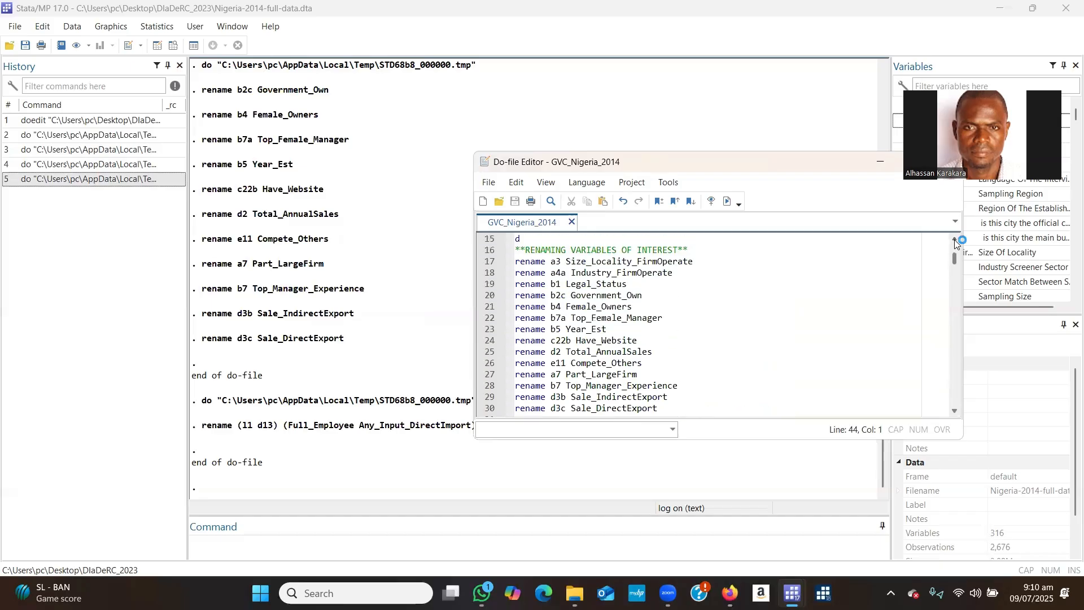
click(954, 240)
click(955, 239)
click(954, 240)
click(954, 239)
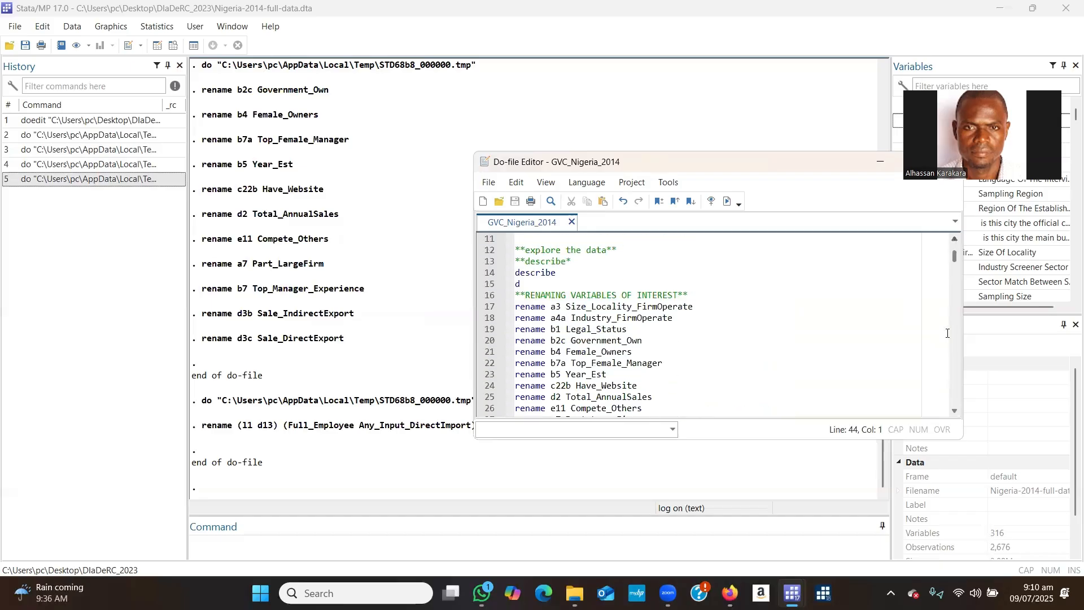
click(955, 412)
click(955, 411)
click(954, 411)
click(954, 411)
click(954, 411)
click(954, 412)
click(954, 412)
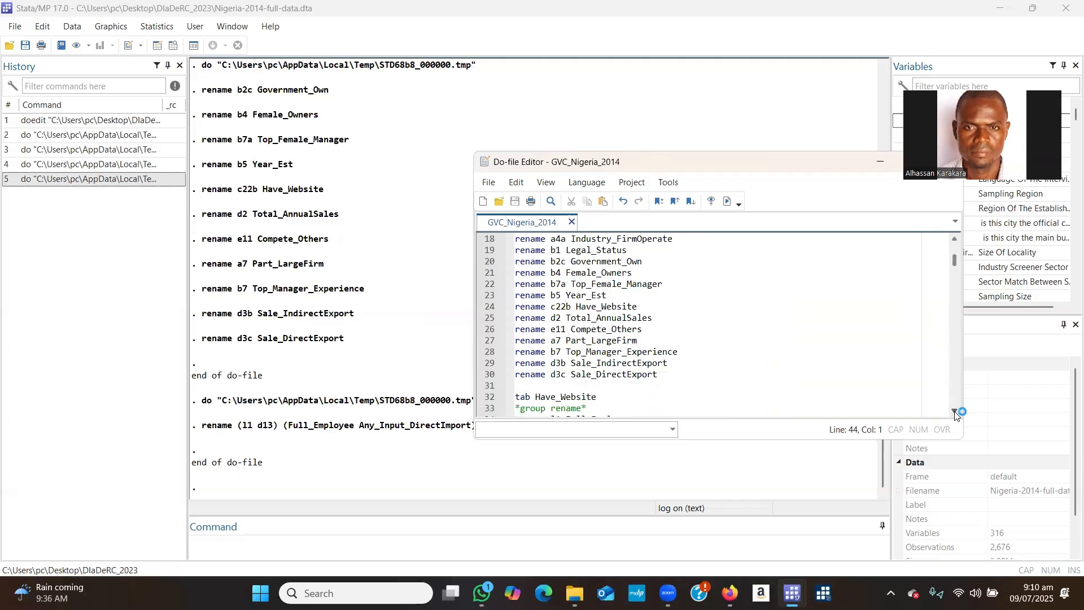
click(954, 412)
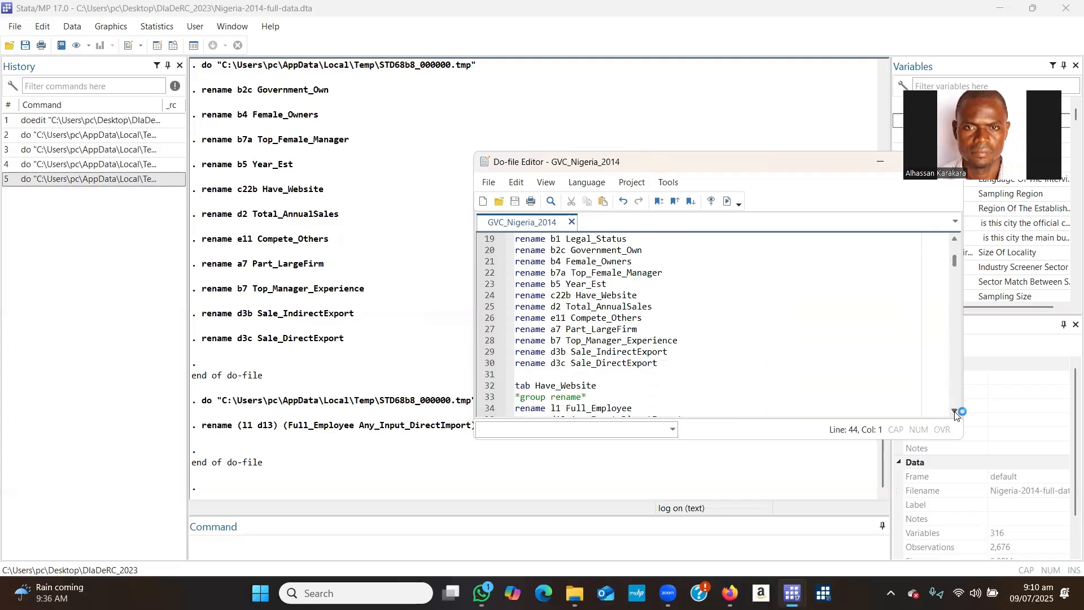
click(556, 261)
drag(558, 260, 634, 259)
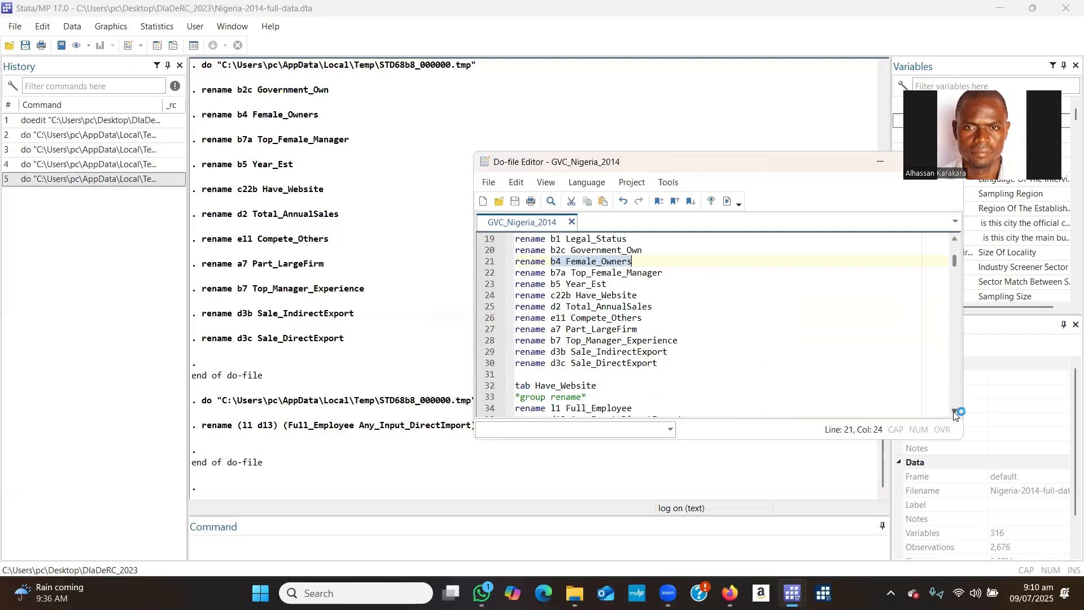
Run only the codebook Female_Owners command from the recoding section of the do-file.
click(955, 413)
scroll(955, 414, down, 4)
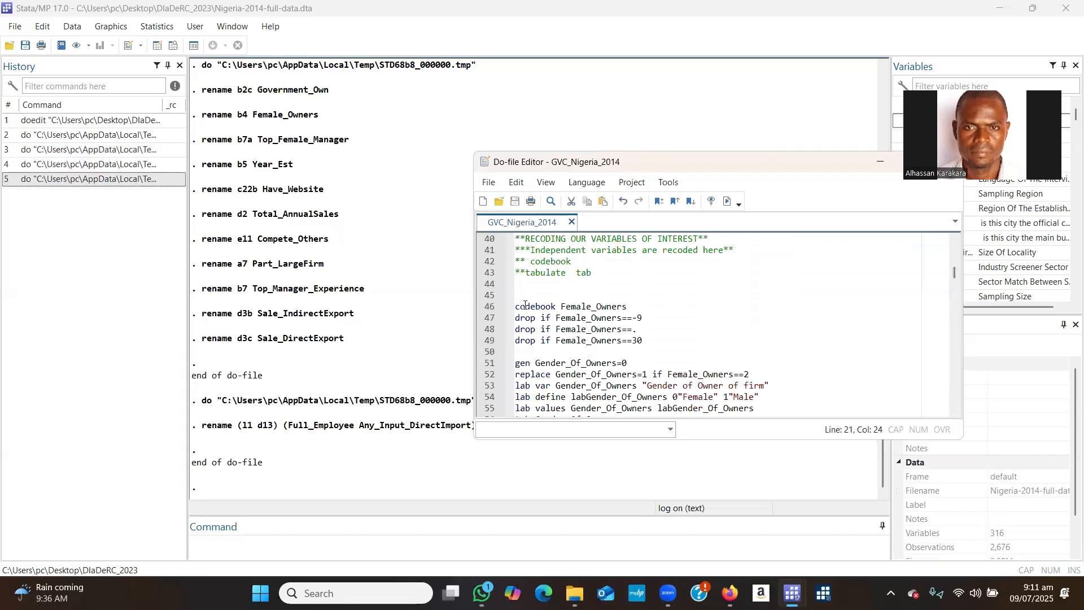
drag(515, 306, 629, 305)
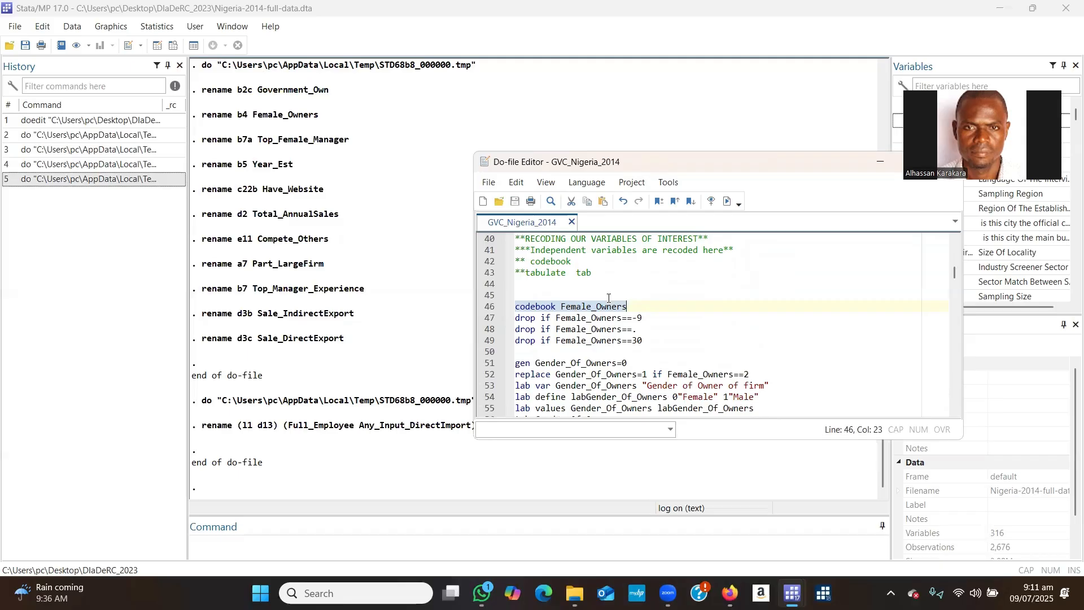
click(591, 306)
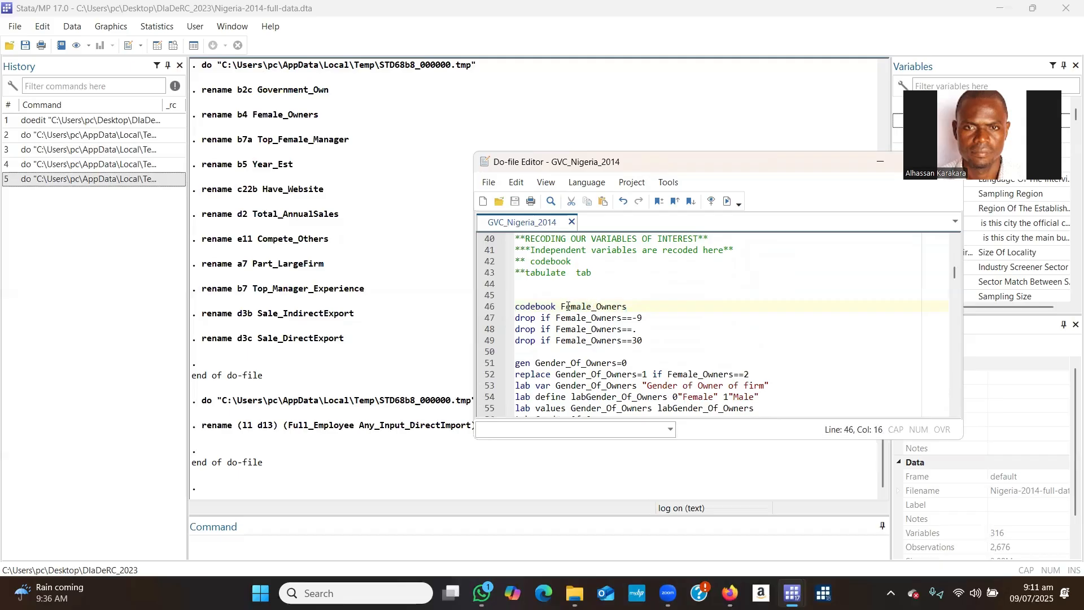
double_click(587, 306)
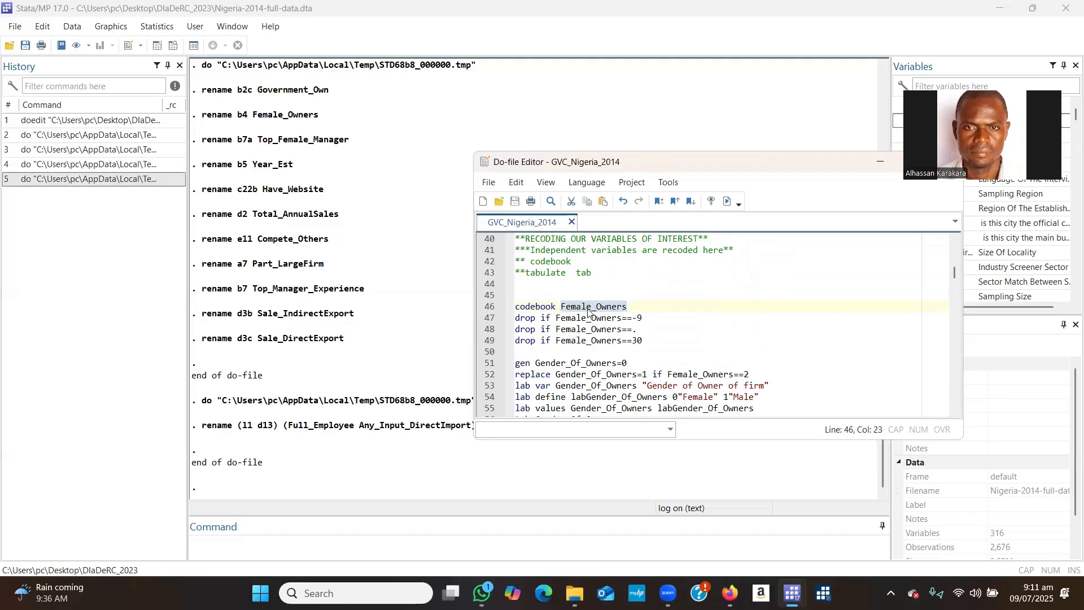
click(520, 309)
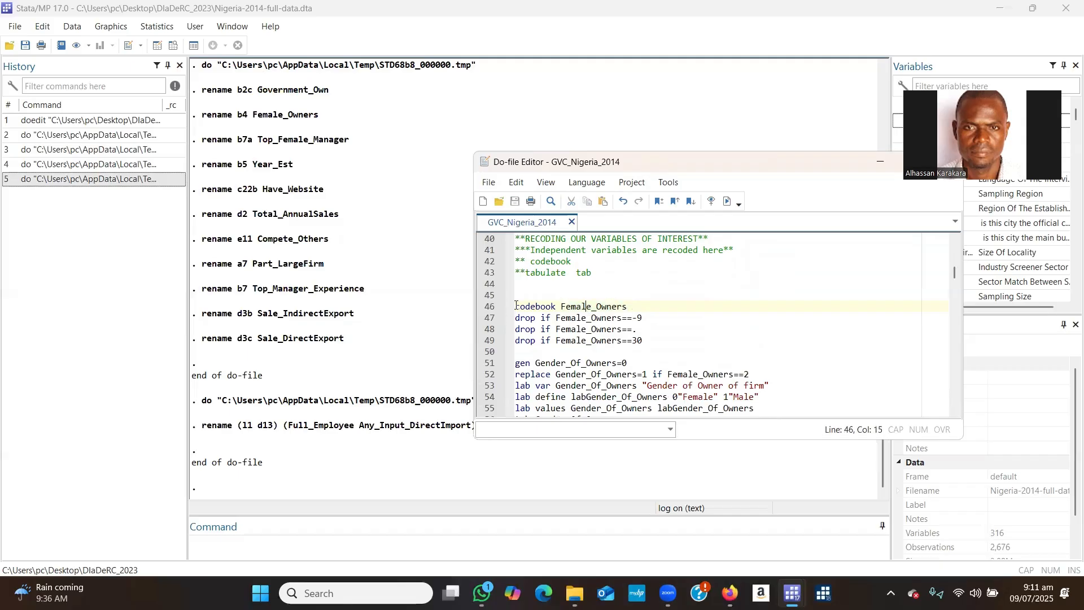
drag(545, 306, 633, 305)
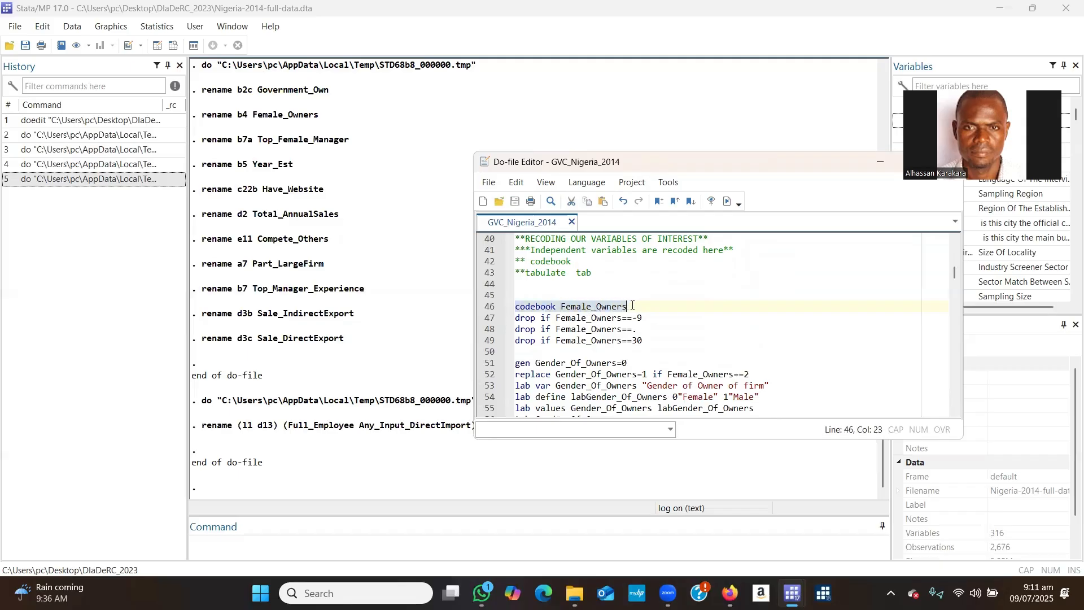
click(728, 202)
click(726, 201)
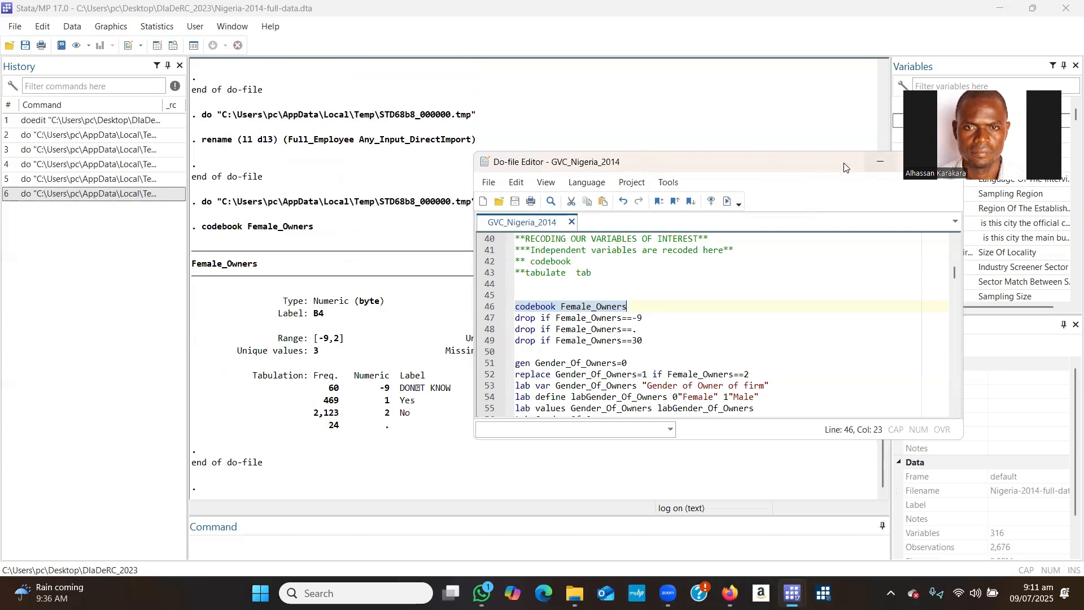
Examine the Female_Owners codebook output, including the missing values, each response category's frequency and code, and the don't know category.
click(878, 163)
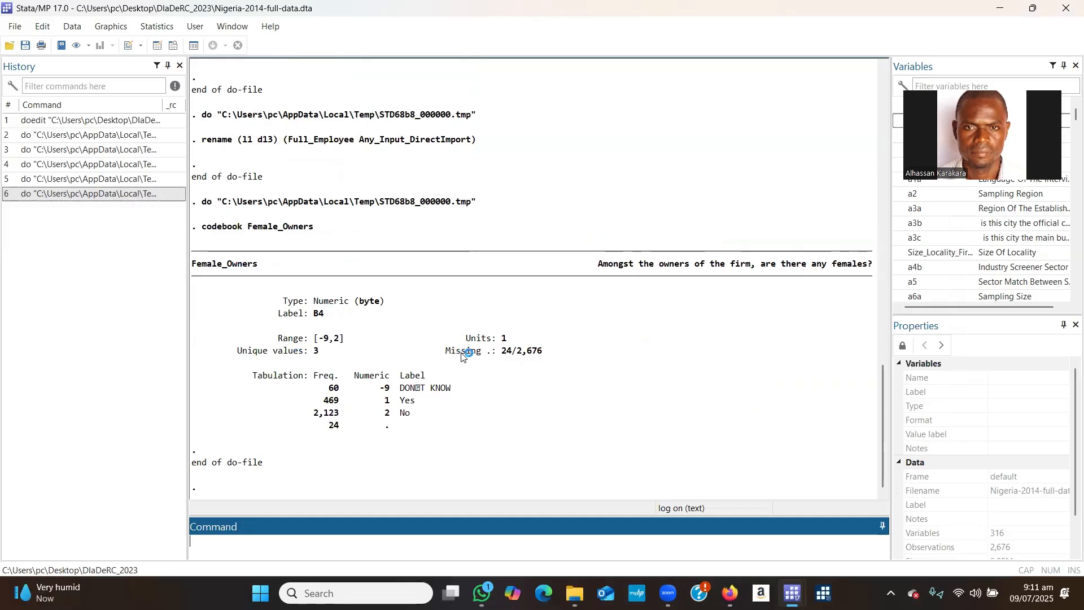
double_click(509, 354)
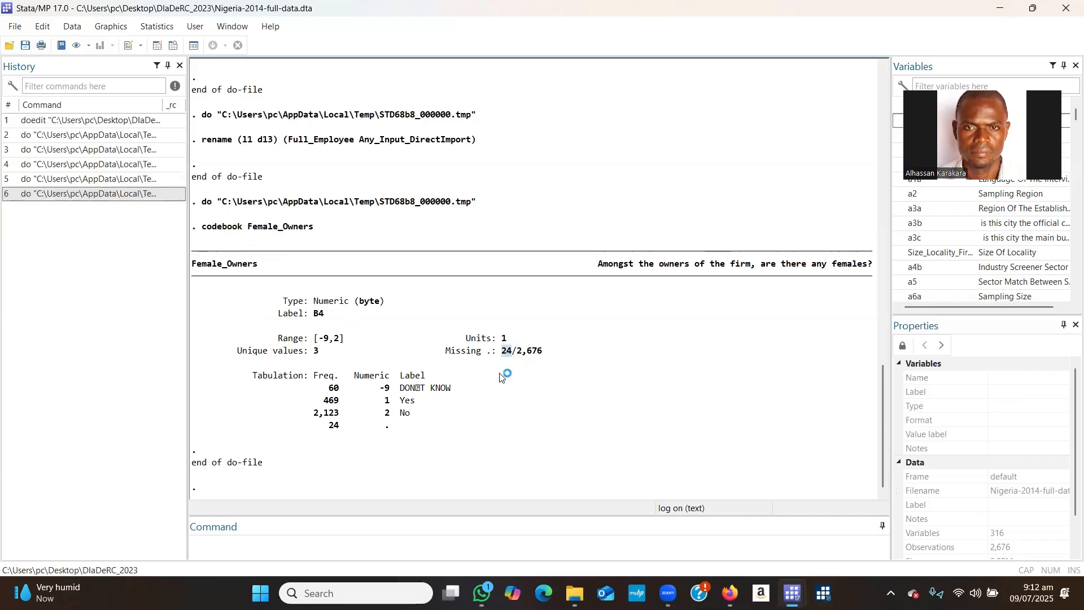
double_click(331, 426)
click(425, 414)
drag(337, 390, 457, 388)
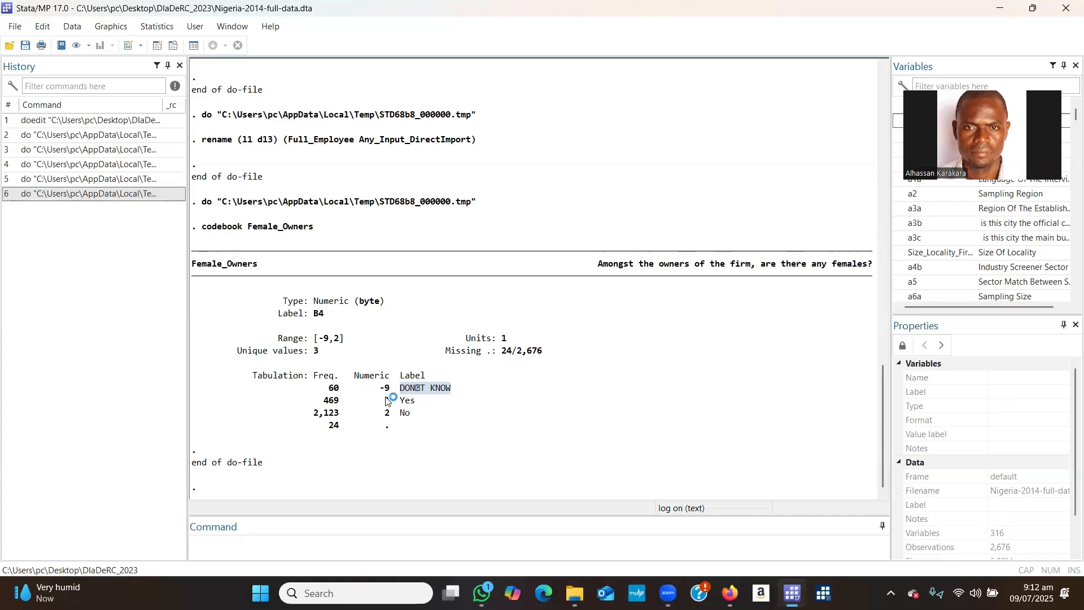
drag(320, 401, 418, 404)
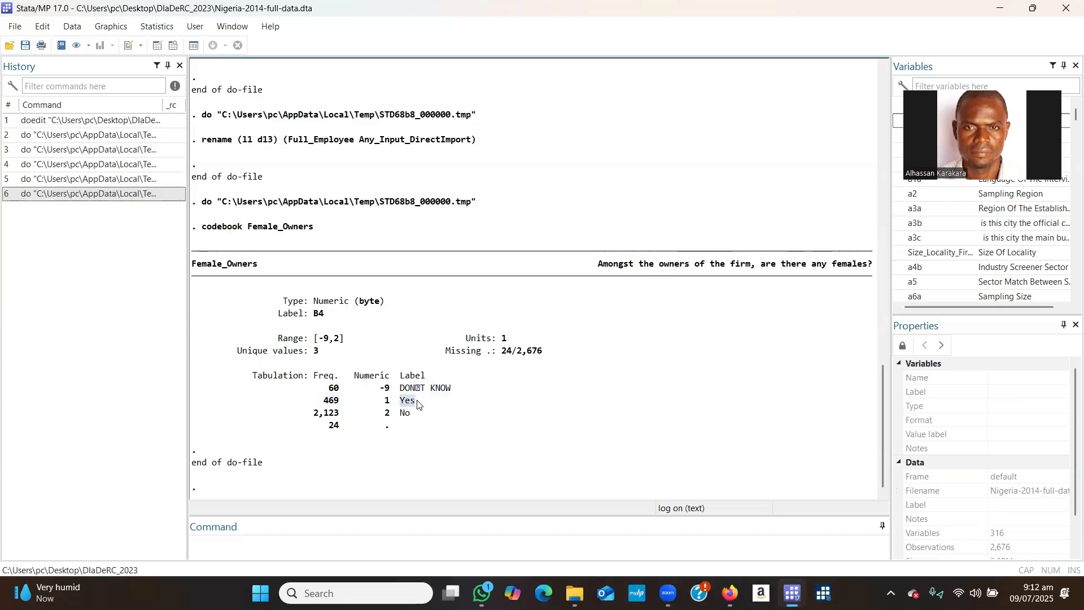
drag(320, 402, 418, 414)
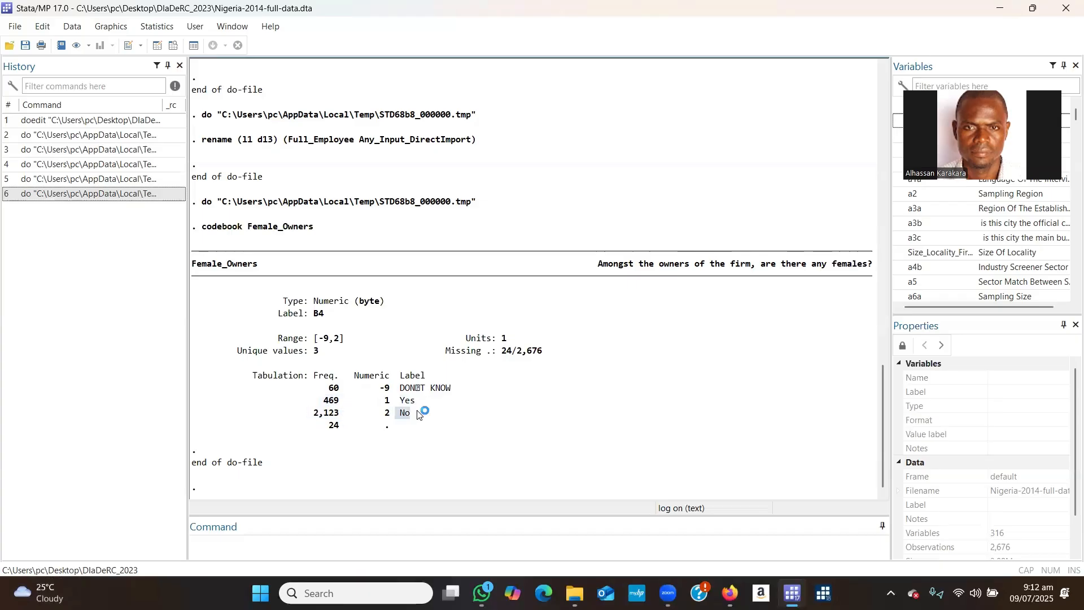
drag(310, 413, 340, 416)
click(330, 415)
double_click(334, 389)
drag(398, 389, 451, 387)
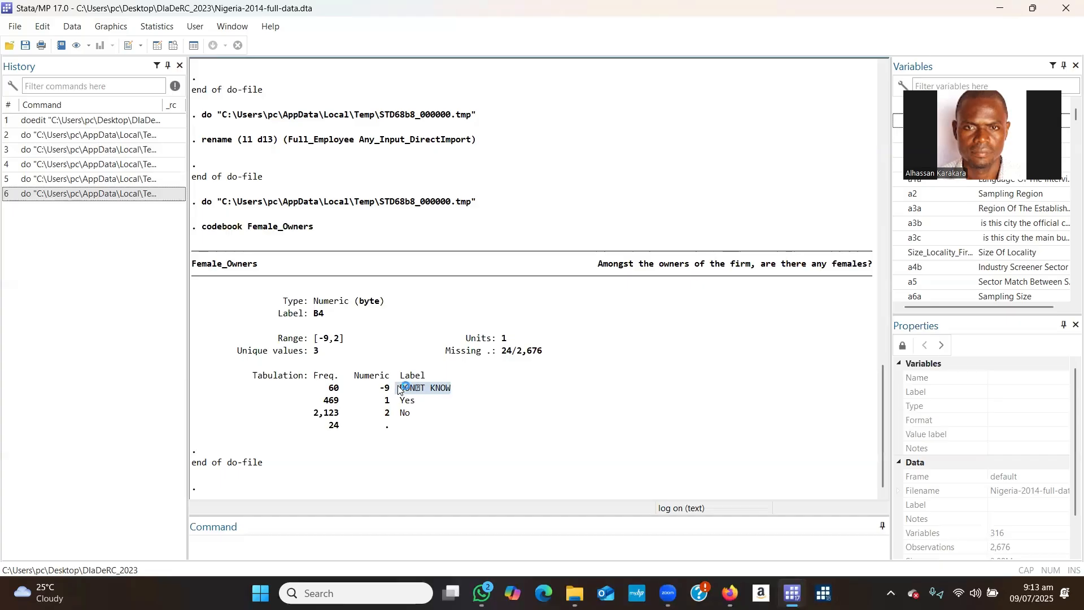
click(479, 413)
drag(326, 391, 450, 388)
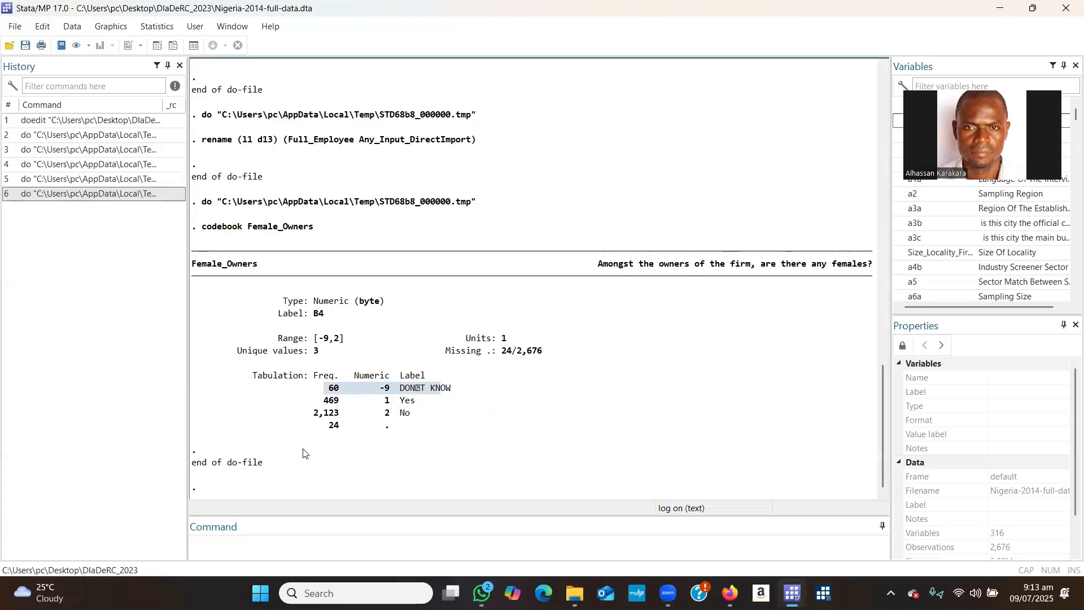
drag(313, 430, 395, 431)
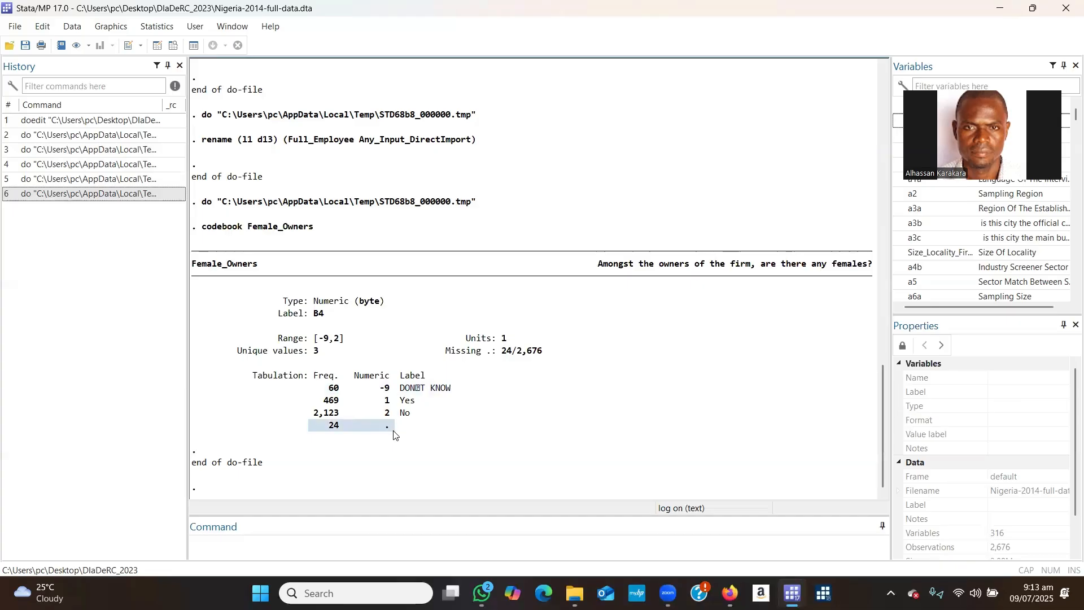
click(489, 419)
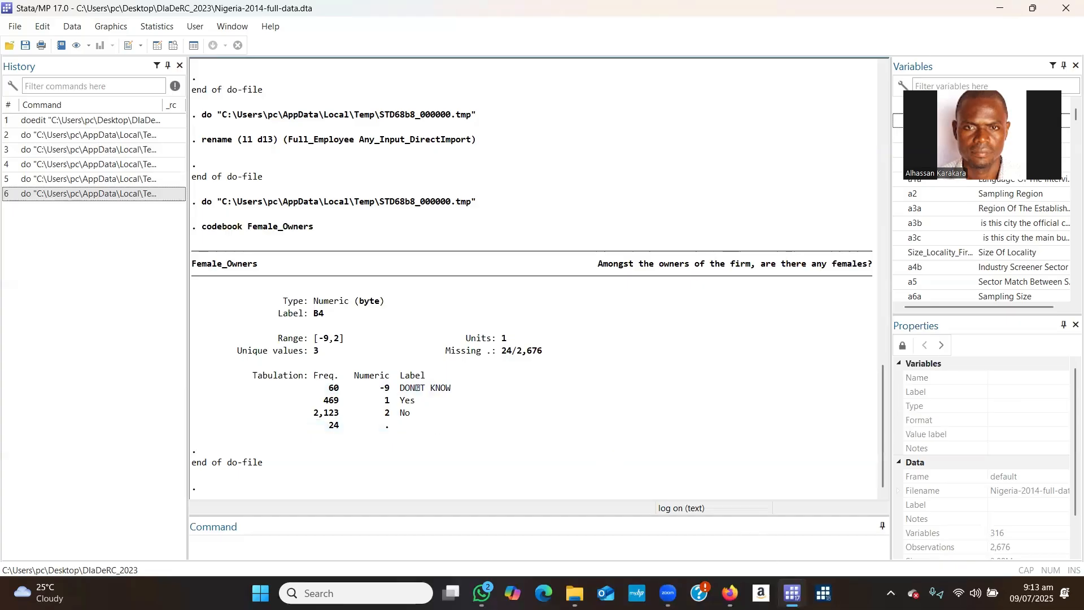
Run only the drop if Female_Owners==-9 line from the do-file and check the deletion in the output.
mouse_move(793, 593)
click(849, 528)
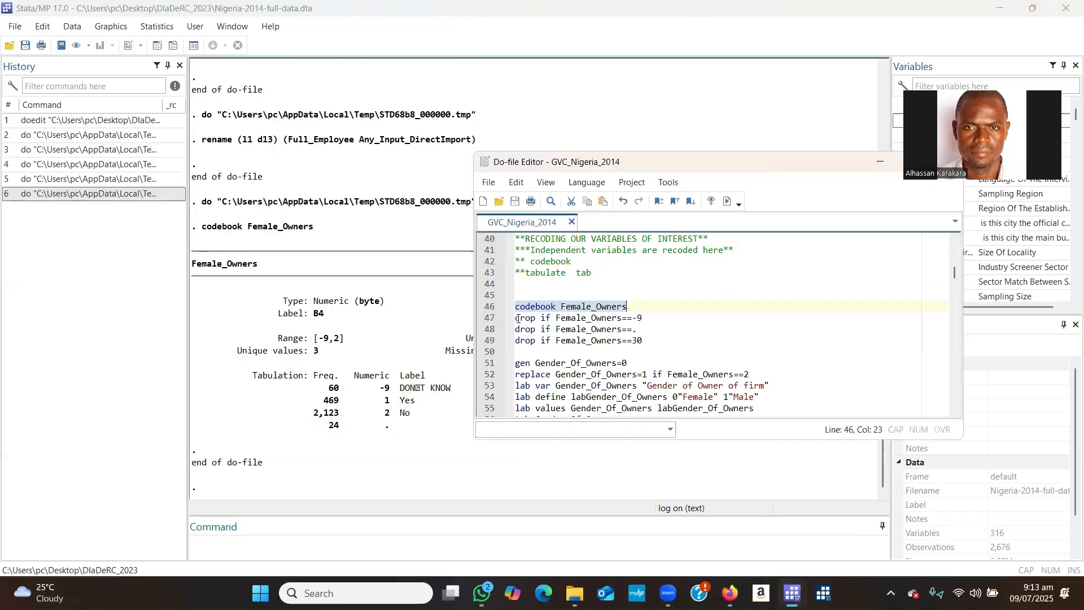
drag(516, 317, 647, 317)
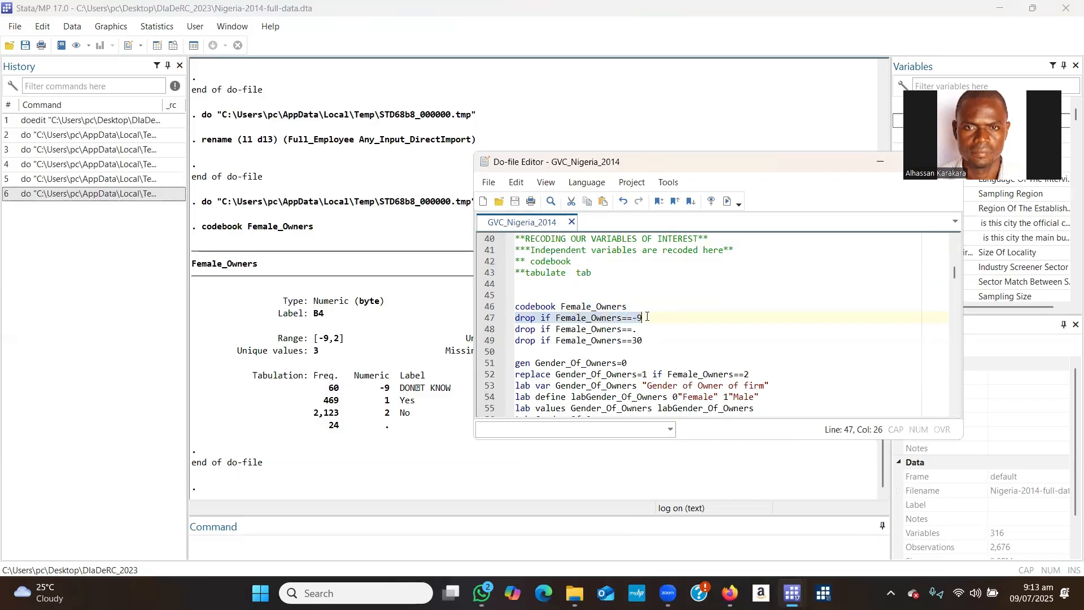
drag(718, 165, 763, 167)
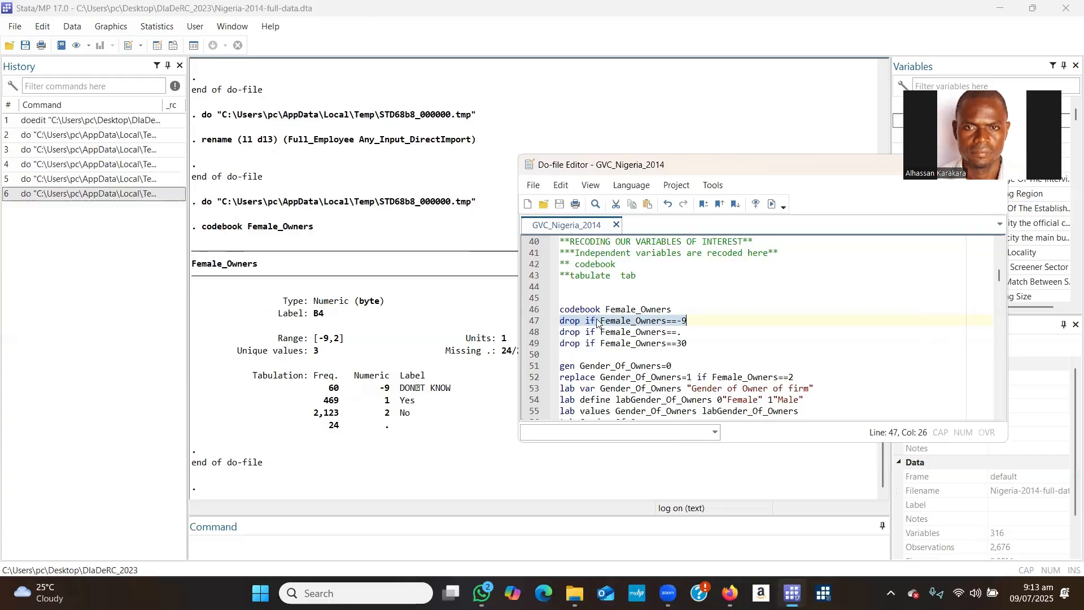
click(771, 205)
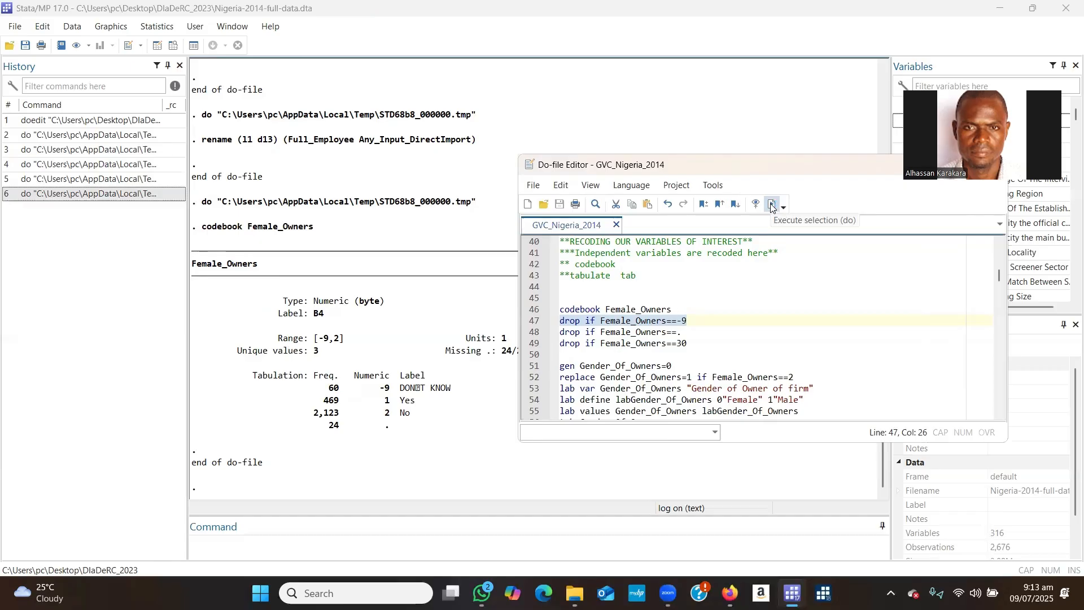
click(772, 207)
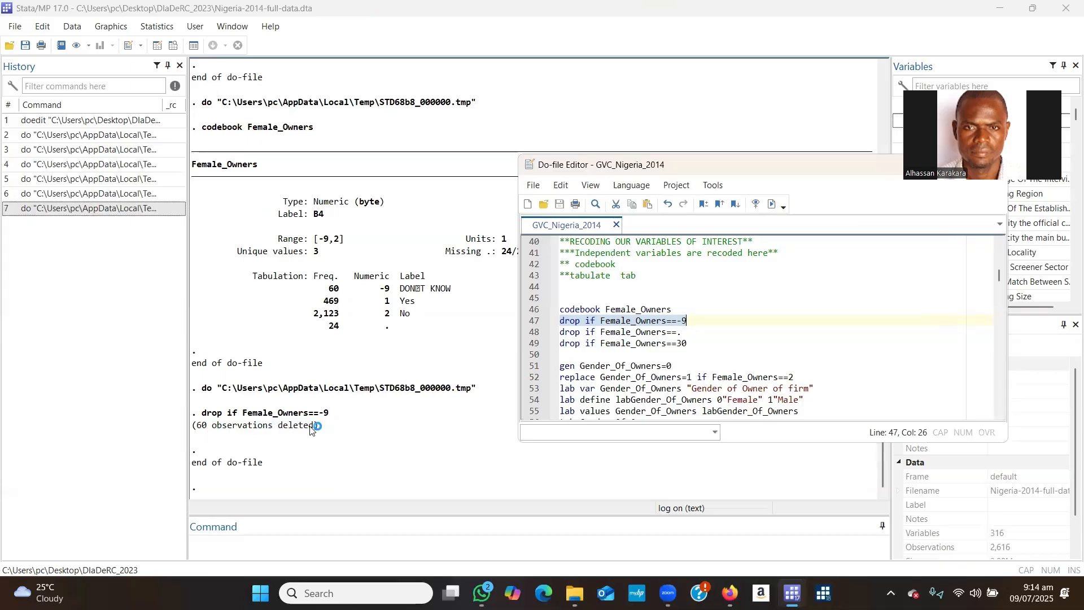
click(198, 427)
drag(198, 427, 312, 427)
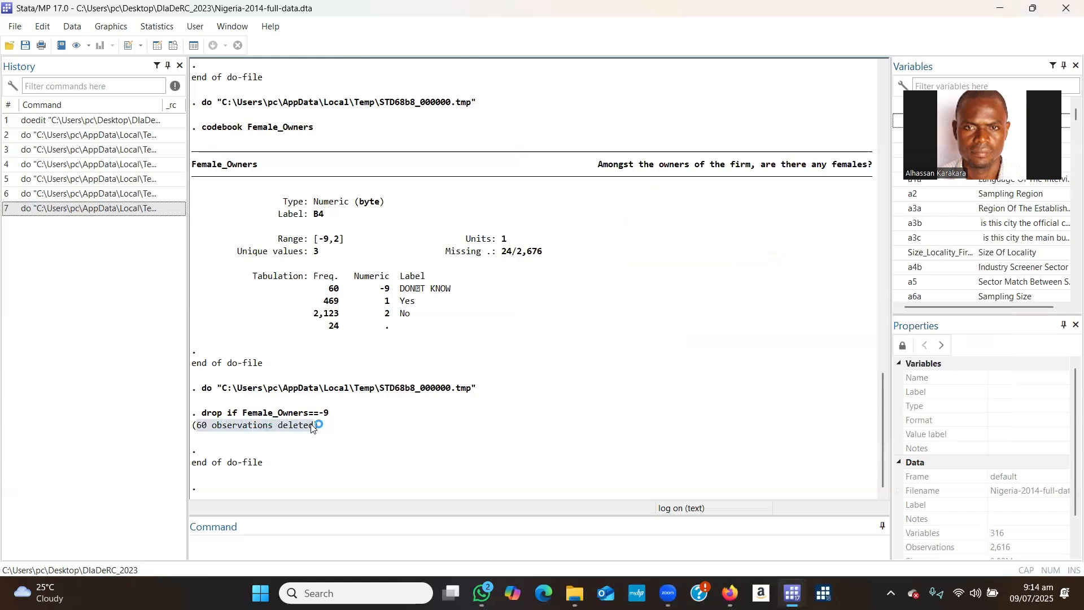
Compare the don't know and missing rows in the codebook table and run only the drop if Female_Owners==. line.
mouse_move(793, 590)
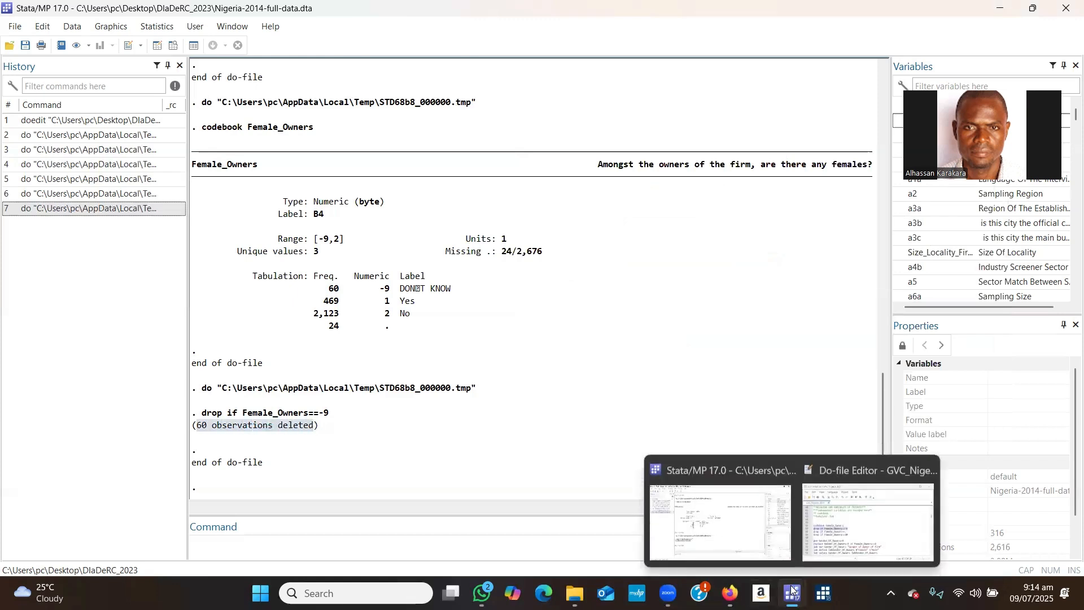
click(857, 529)
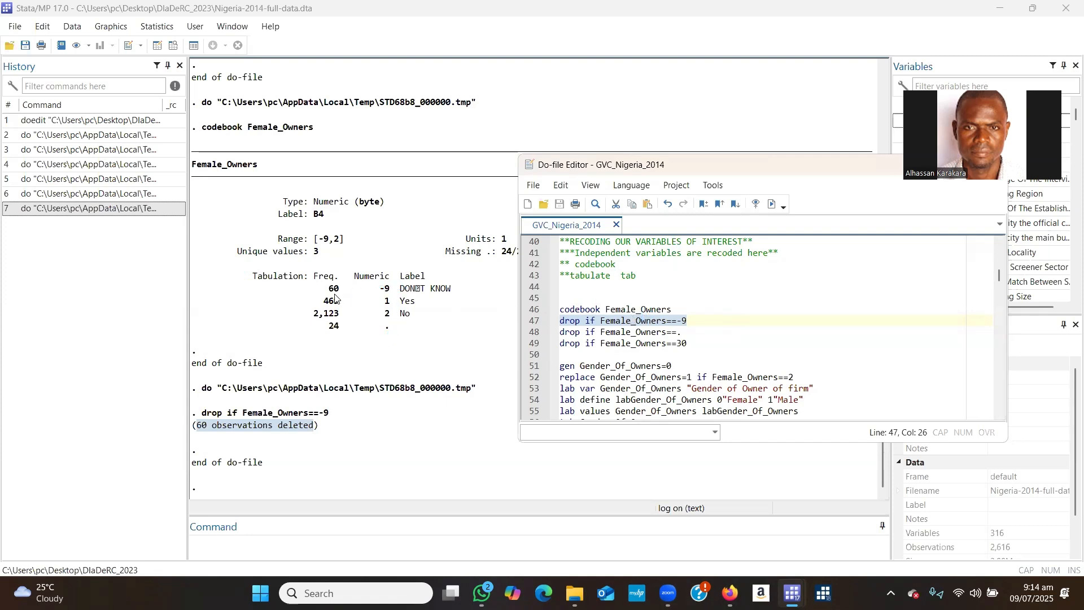
drag(325, 290, 457, 281)
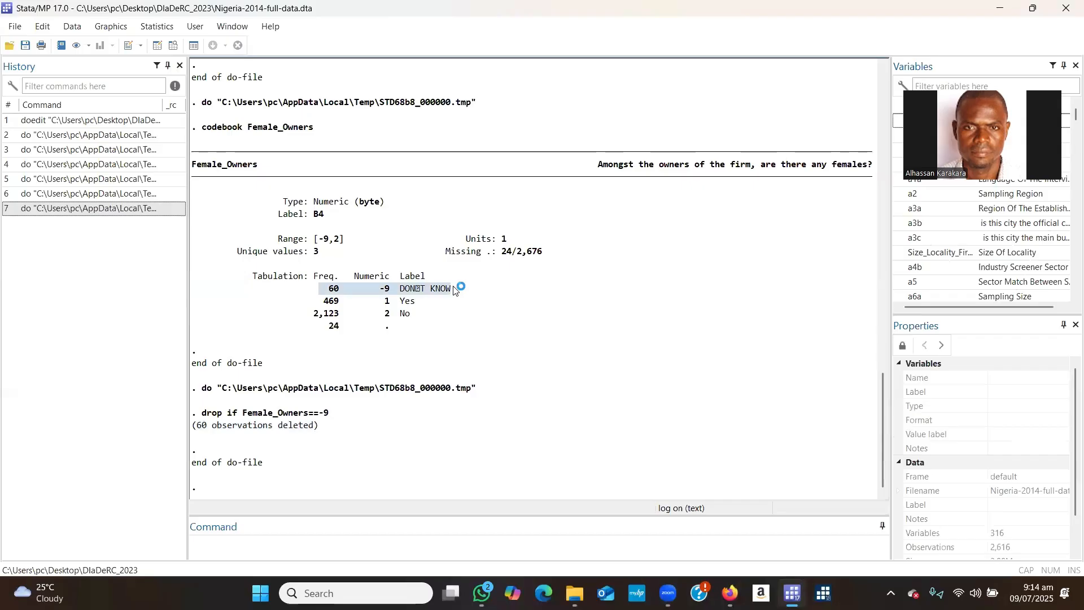
drag(325, 327, 405, 327)
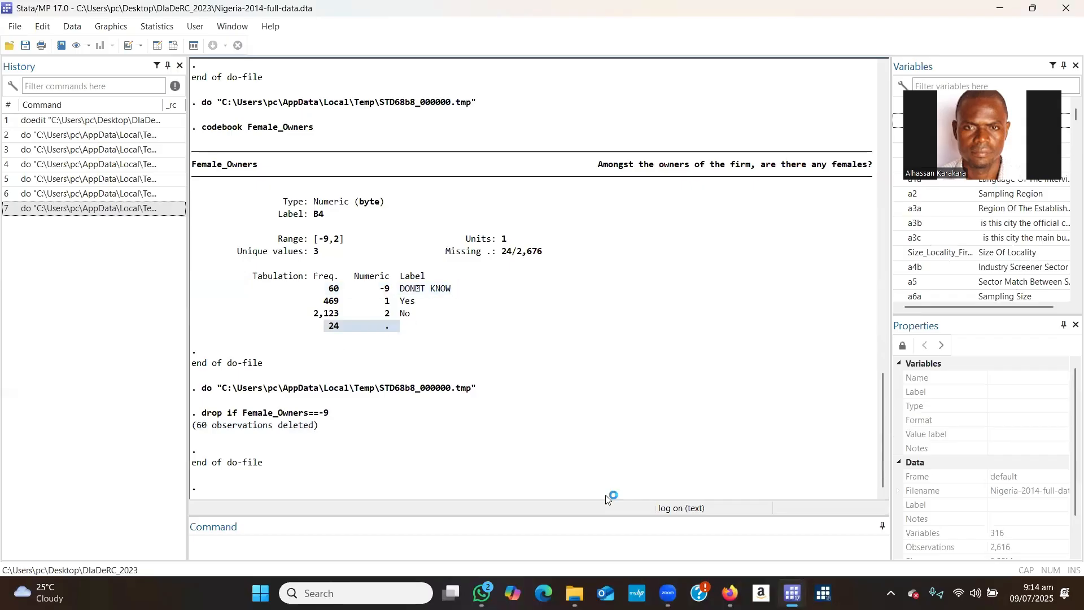
mouse_move(792, 592)
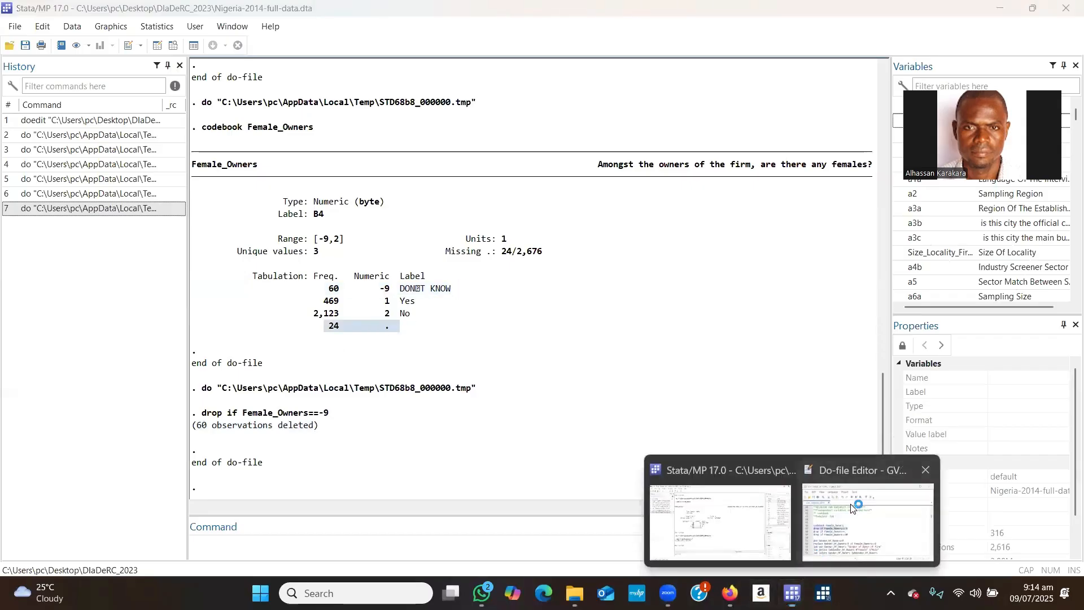
click(855, 508)
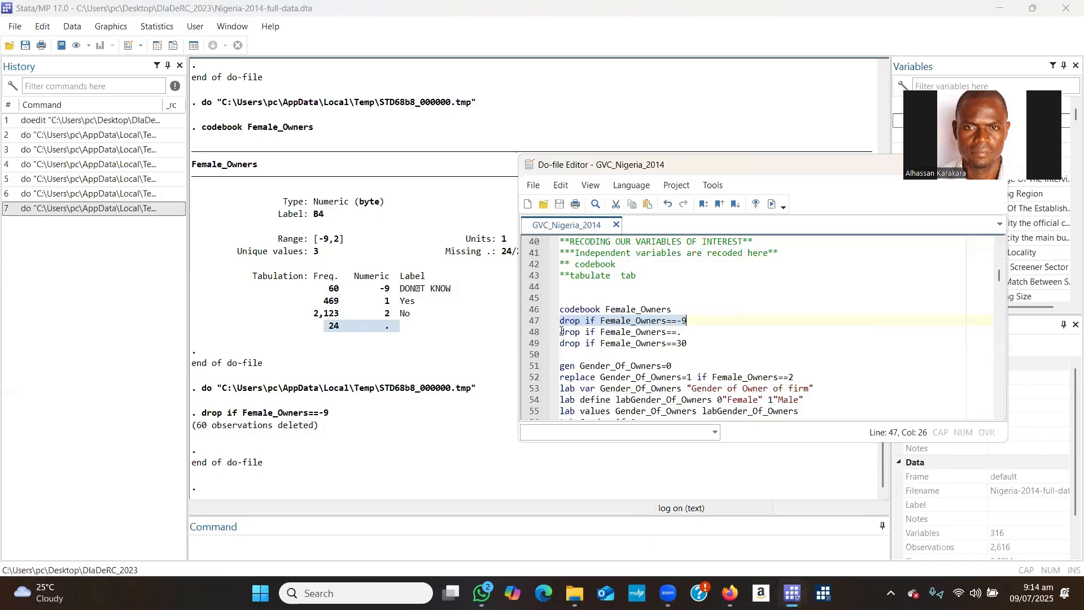
drag(561, 332, 687, 330)
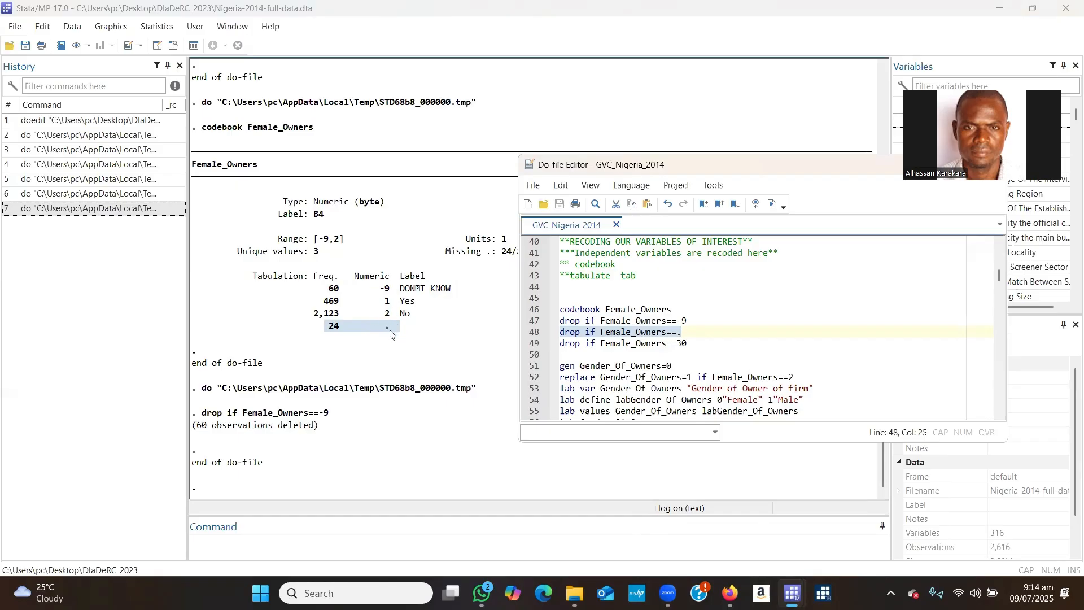
click(772, 204)
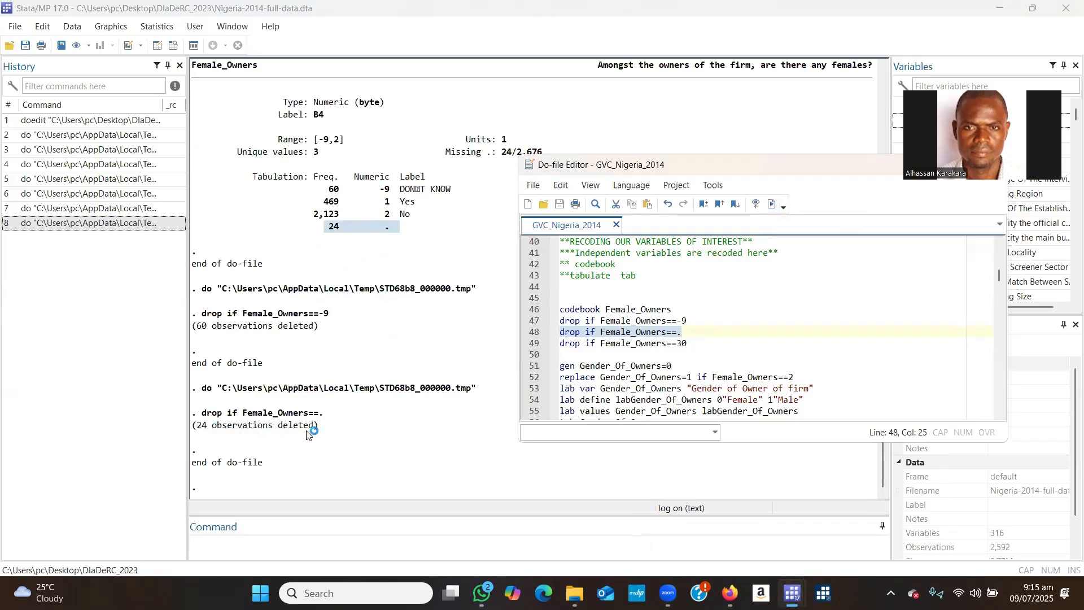
Delete the drop if Female_Owners==30 line from the do-file and save the file.
click(629, 354)
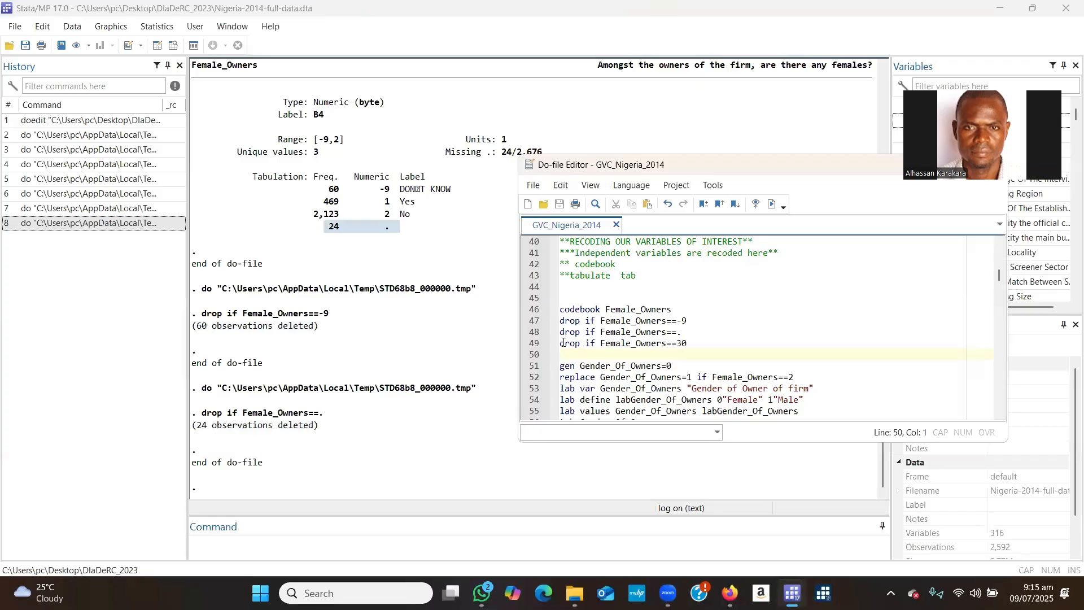
drag(562, 345, 706, 337)
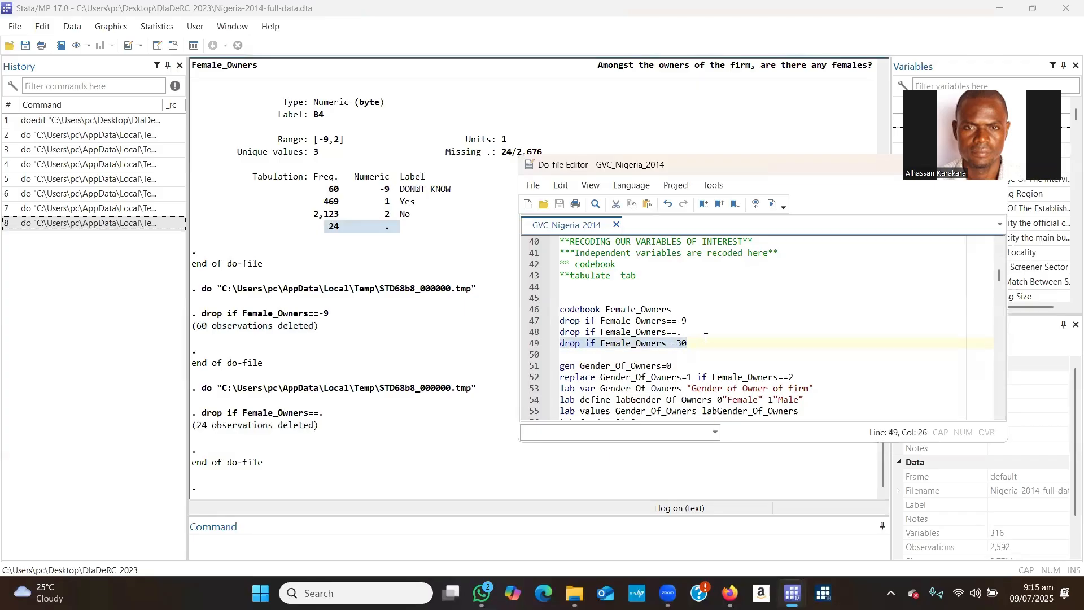
key(Delete)
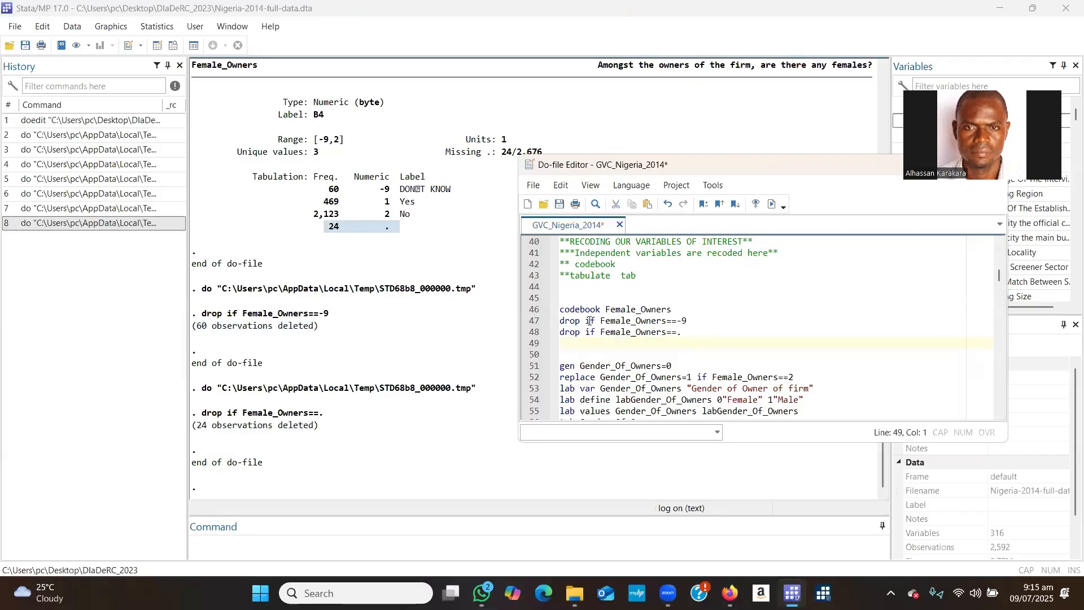
click(559, 203)
Begin a tab command below the drop lines in the do-file and rerun only the codebook Female_Owners line.
text(tab)
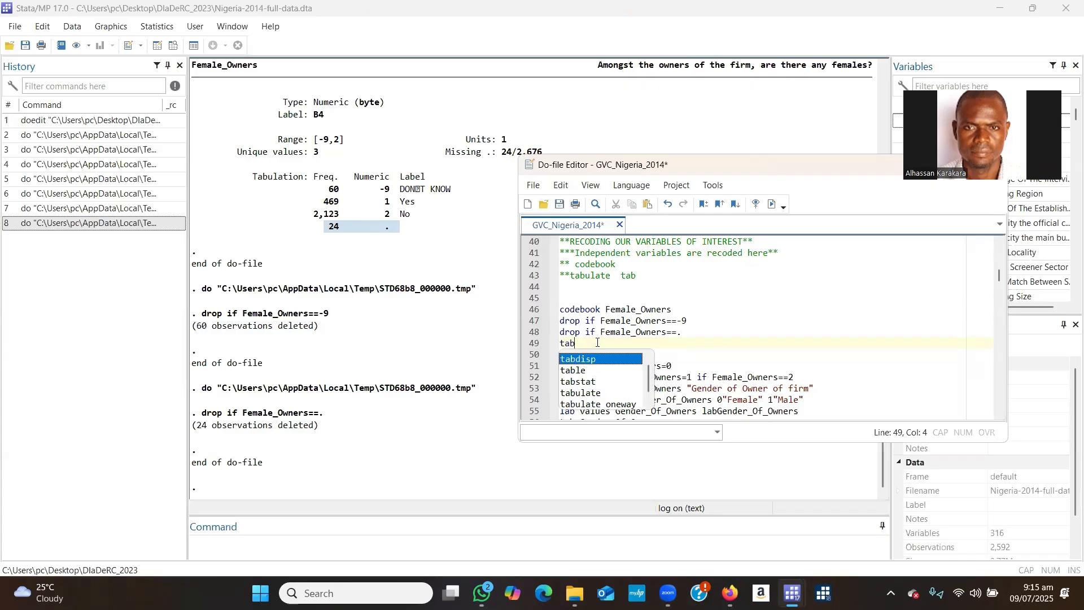
key(Escape)
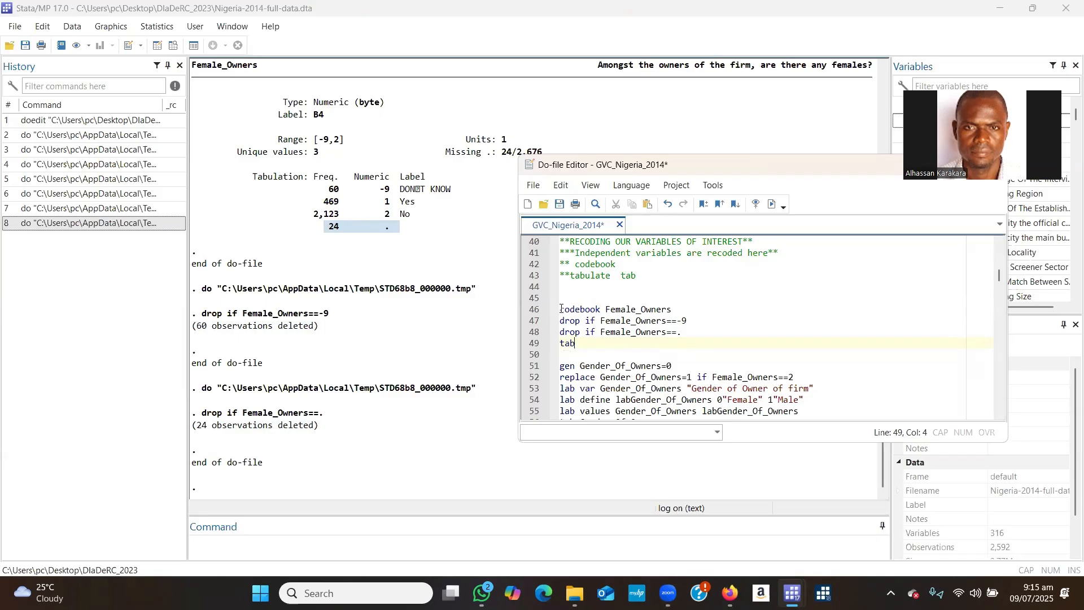
drag(561, 308, 674, 308)
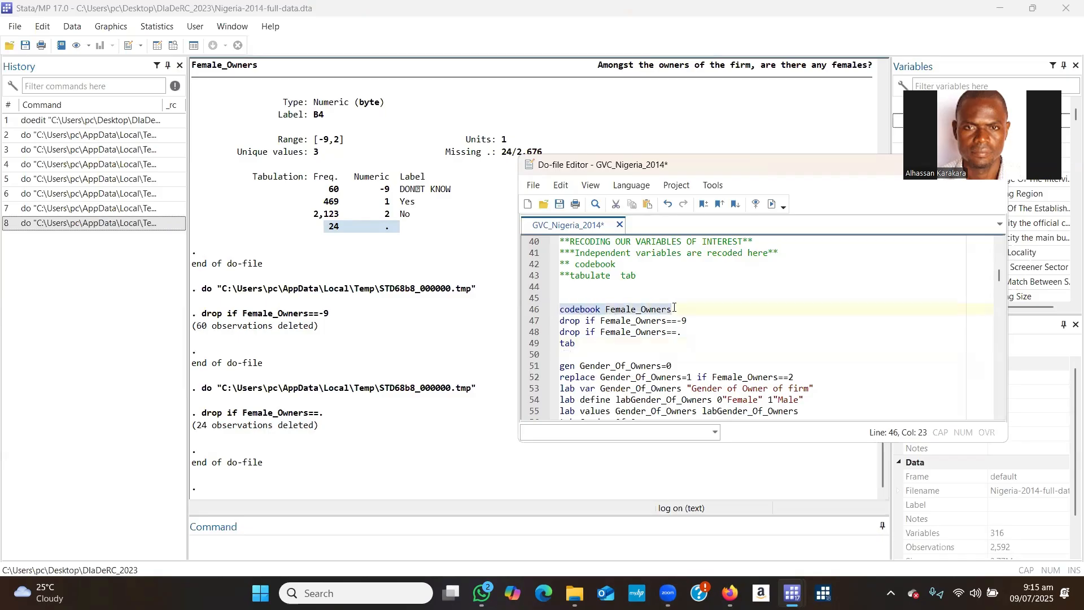
click(771, 204)
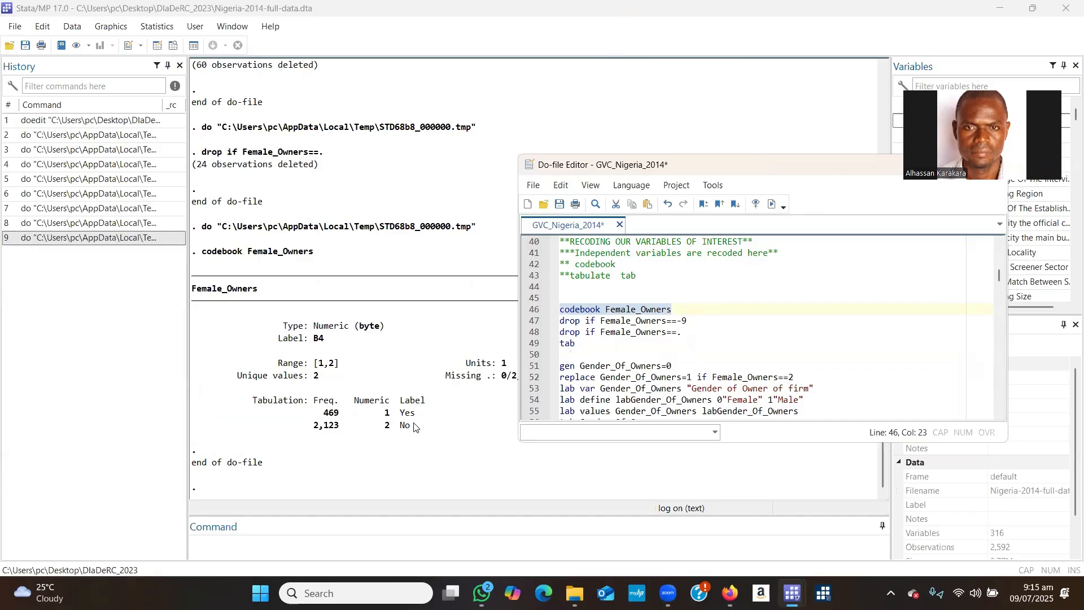
Complete the new do-file line as tab Female_Owners and run only that line.
click(603, 343)
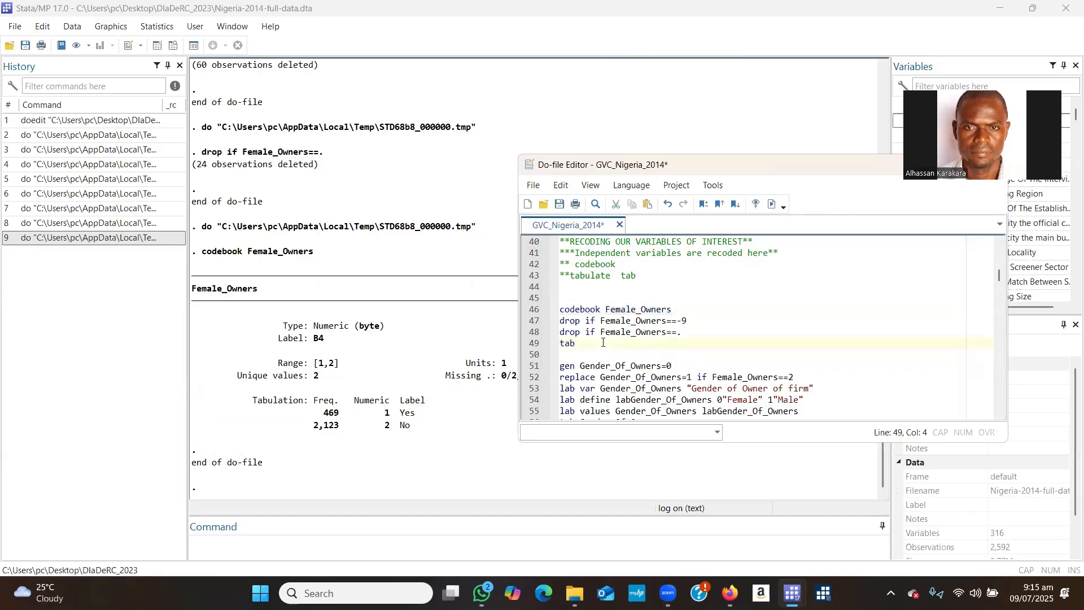
text(Fe)
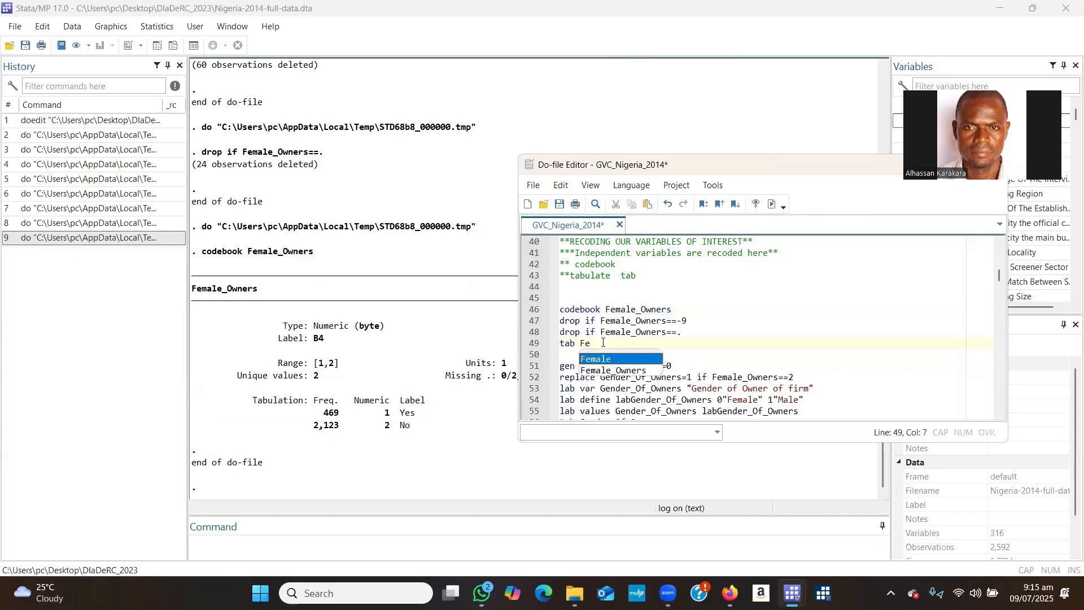
click(619, 371)
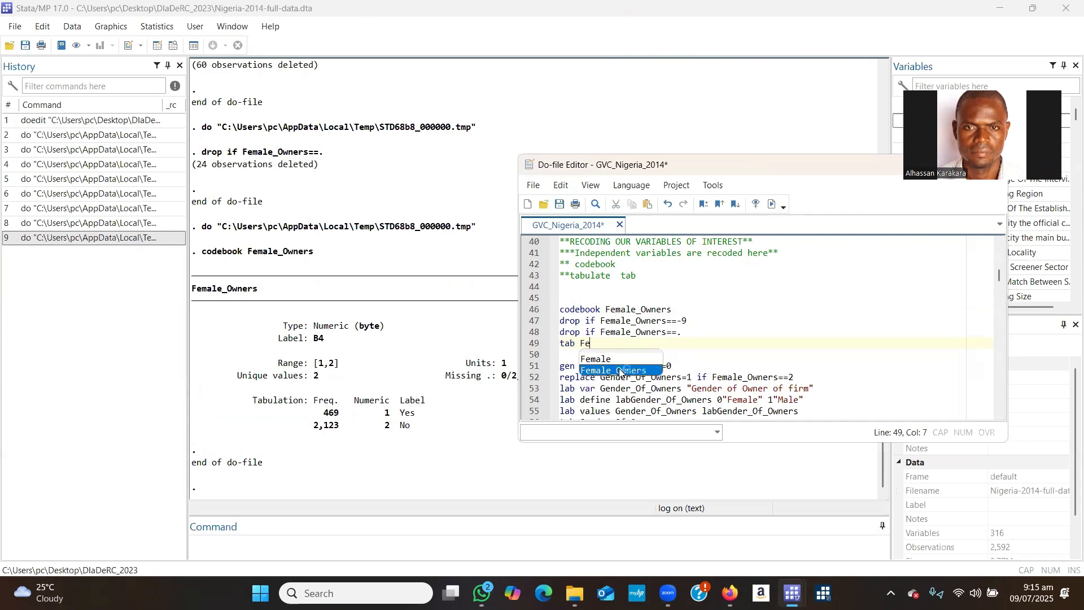
double_click(619, 370)
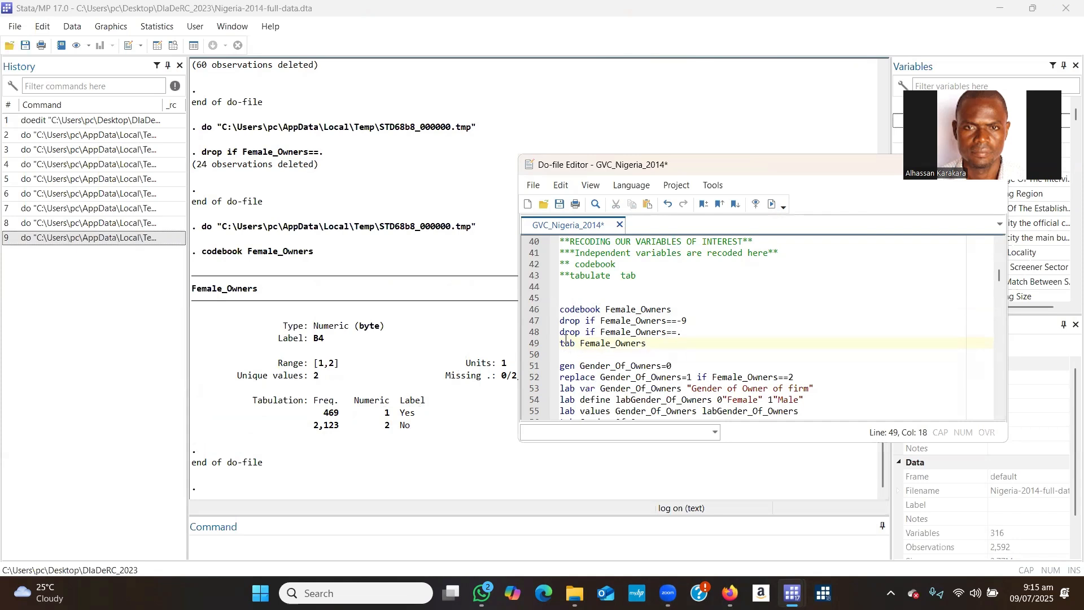
drag(563, 341, 651, 339)
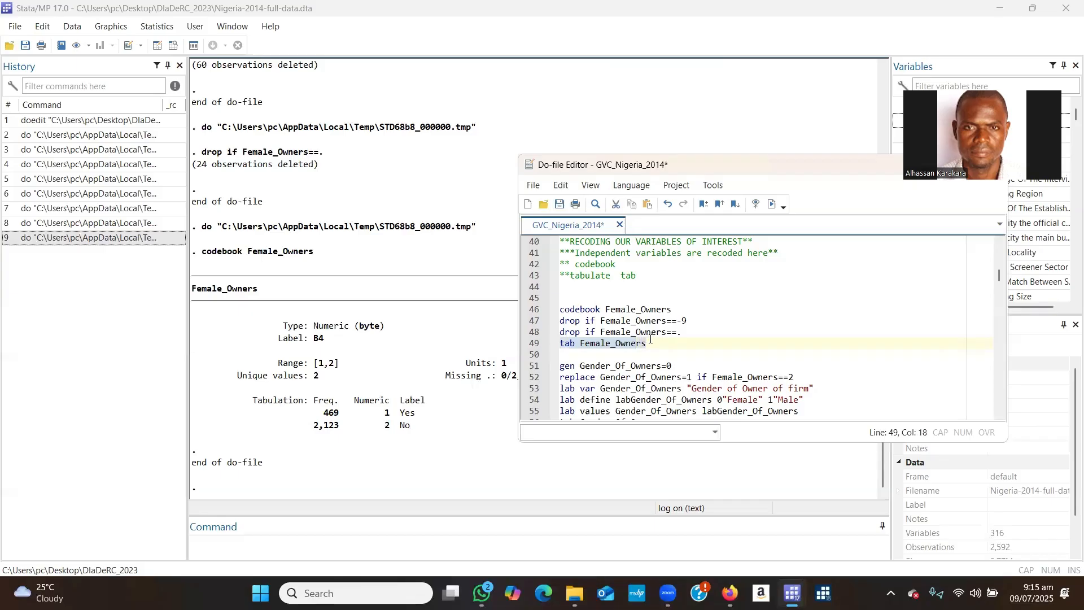
click(772, 204)
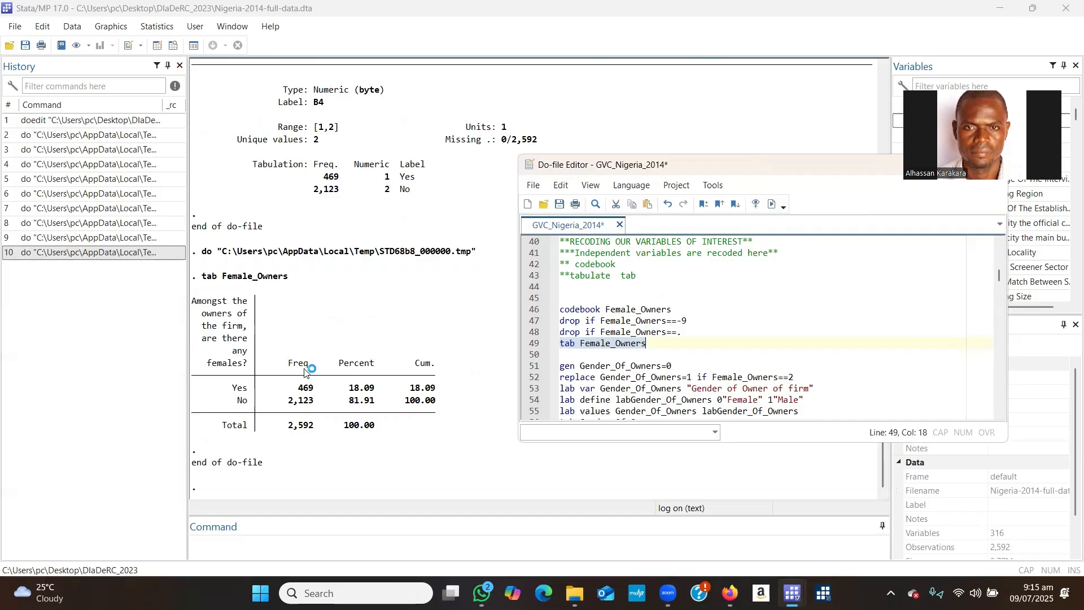
Examine the Yes, No and Total rows of the Female_Owners frequency table in the results.
click(283, 385)
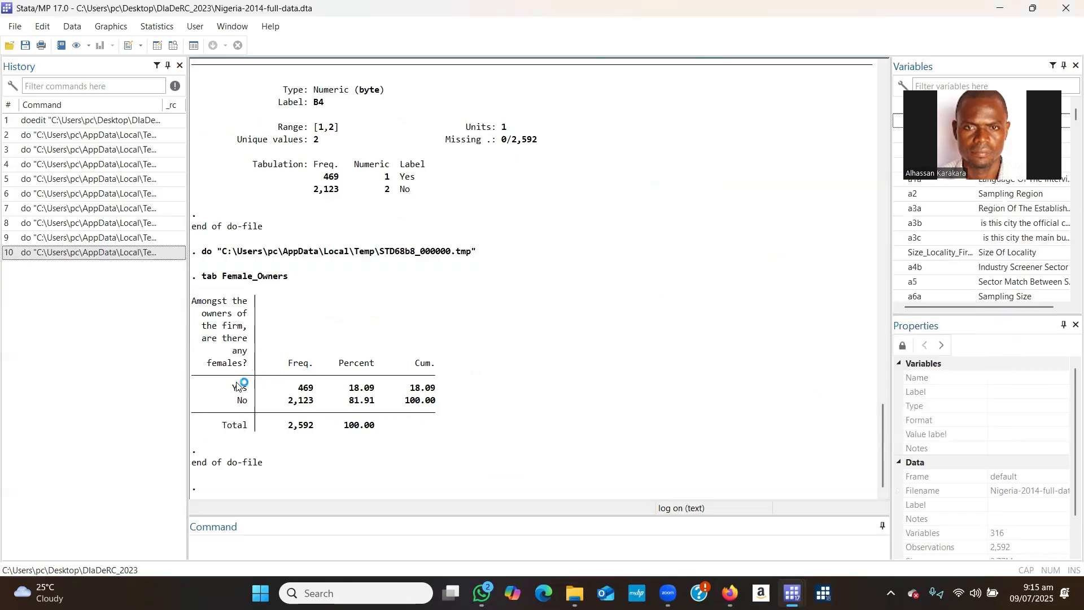
drag(232, 388, 325, 382)
drag(326, 411, 426, 428)
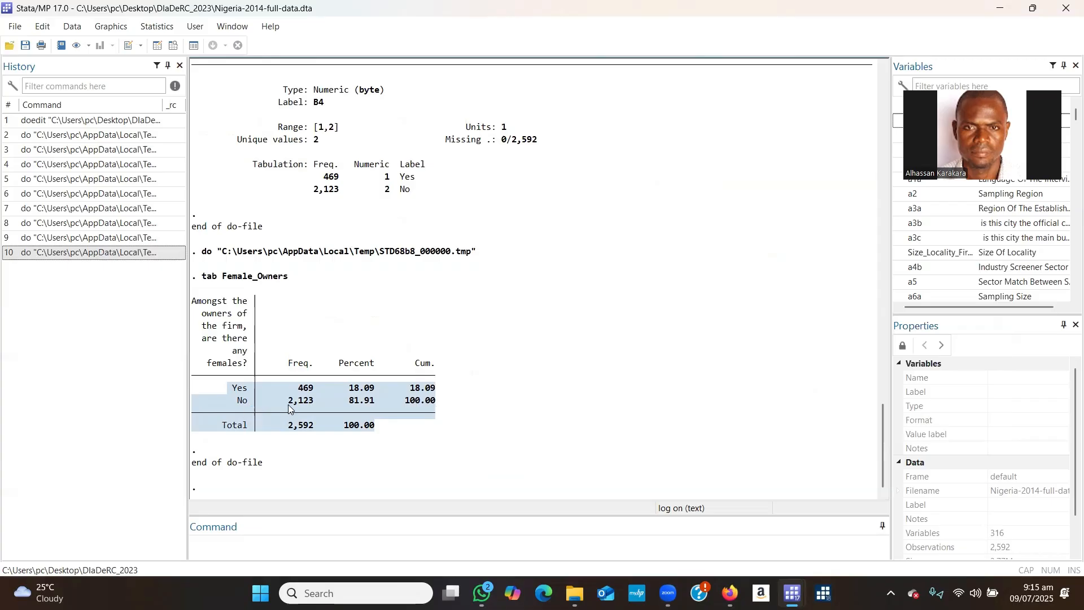
click(549, 396)
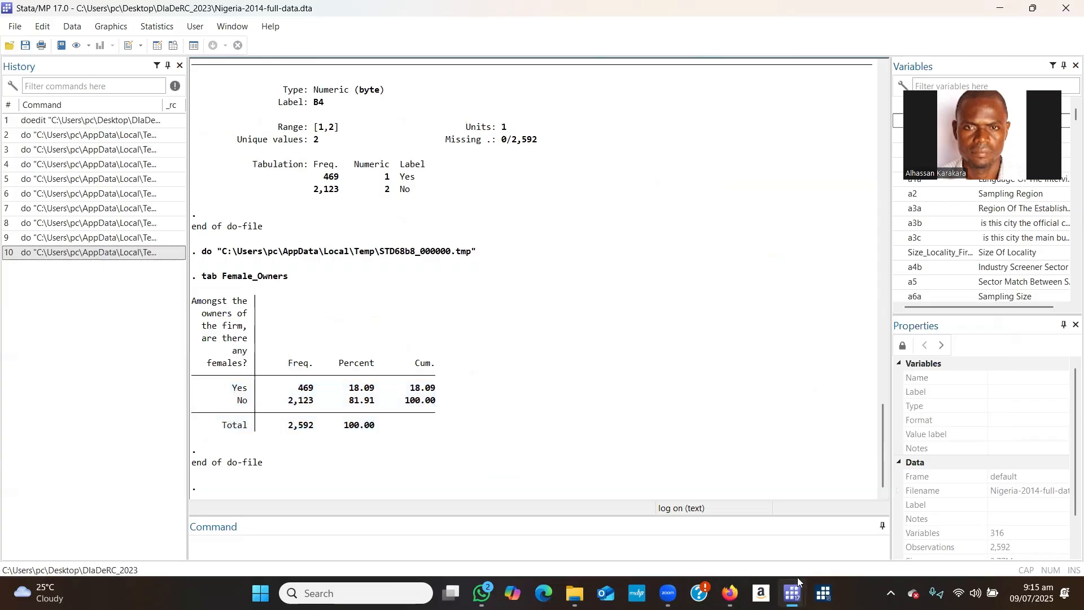
Return to the do-file and run only the gen Gender_Of_Owners=0 line.
mouse_move(796, 590)
click(849, 519)
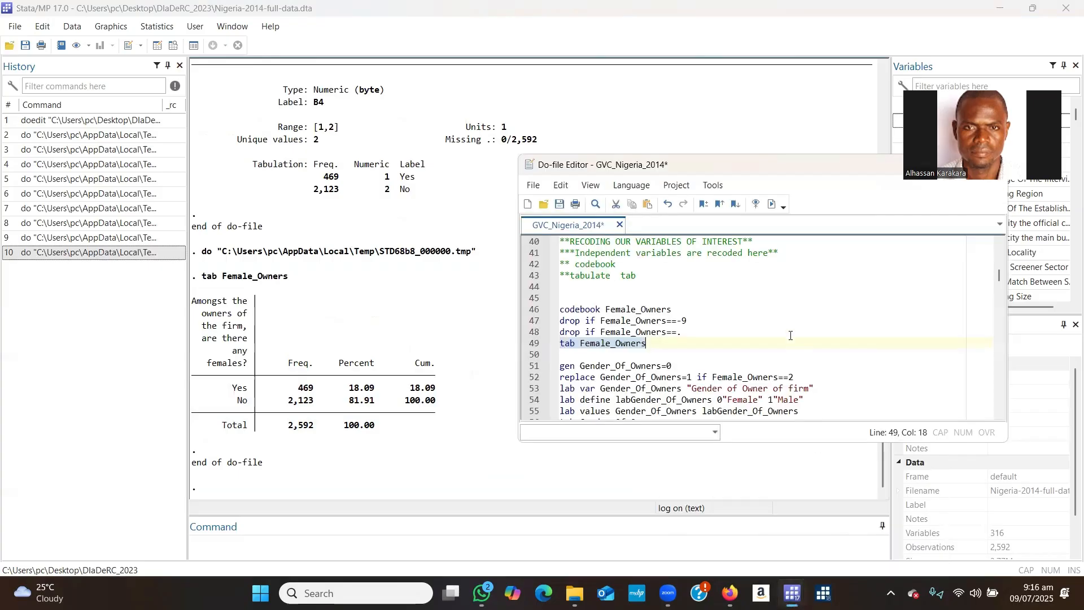
click(999, 413)
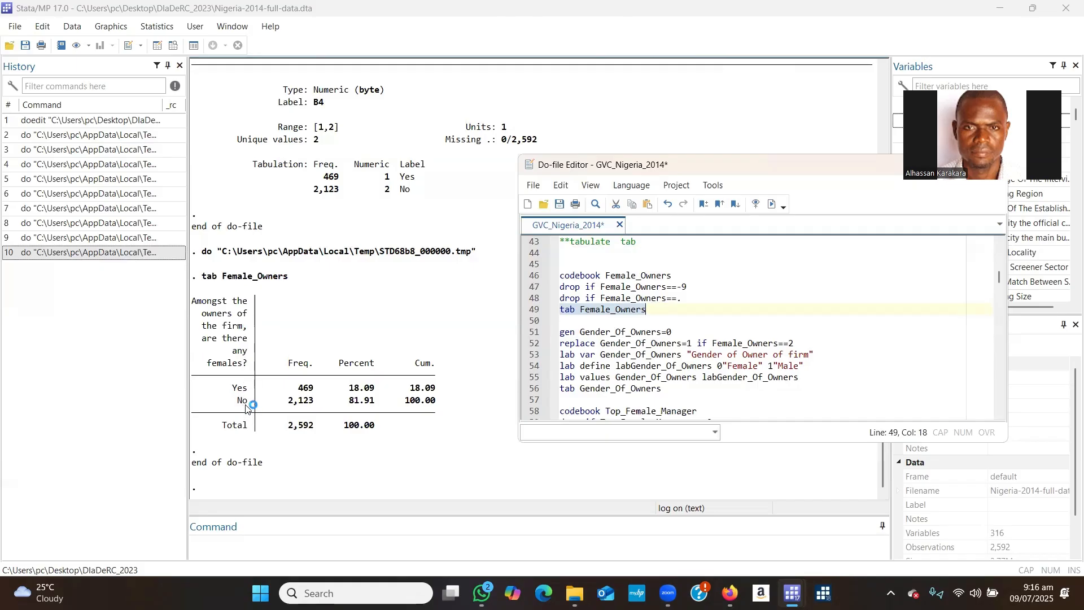
click(615, 332)
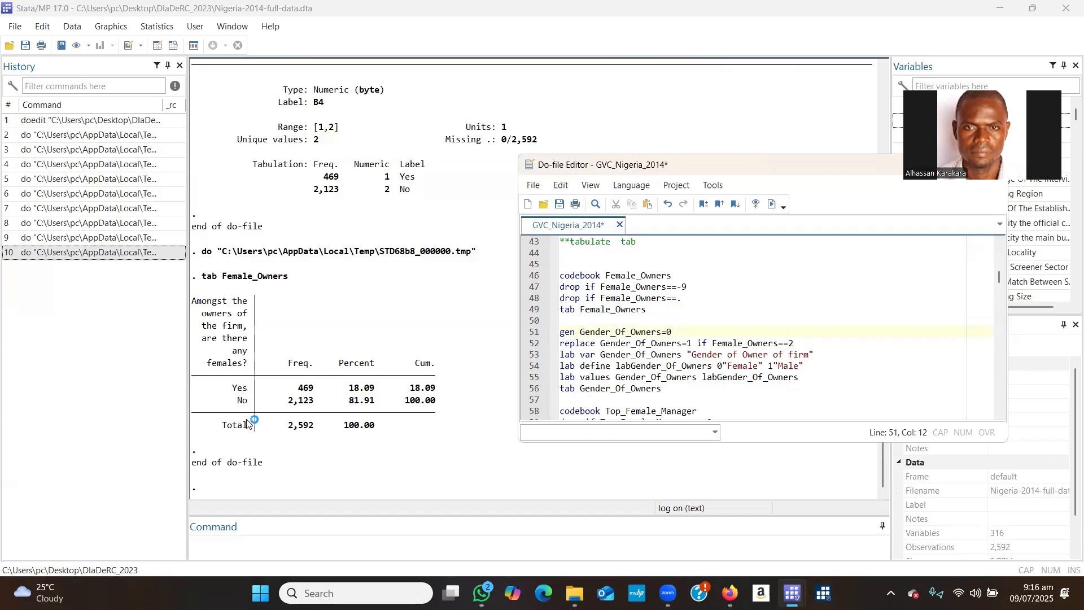
click(560, 332)
drag(562, 334, 577, 333)
click(569, 333)
drag(559, 332, 677, 332)
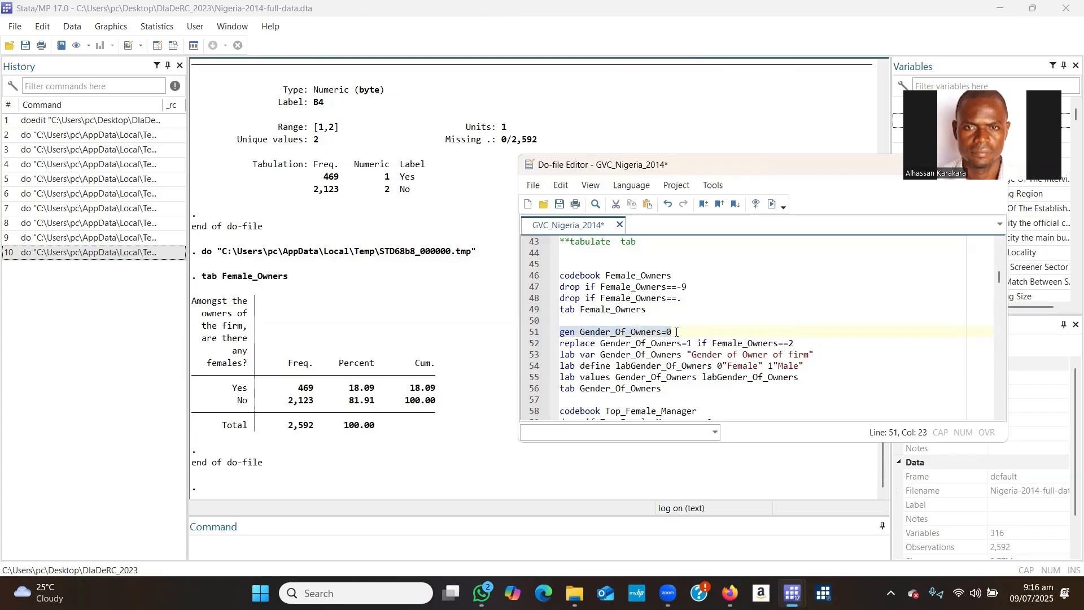
click(772, 205)
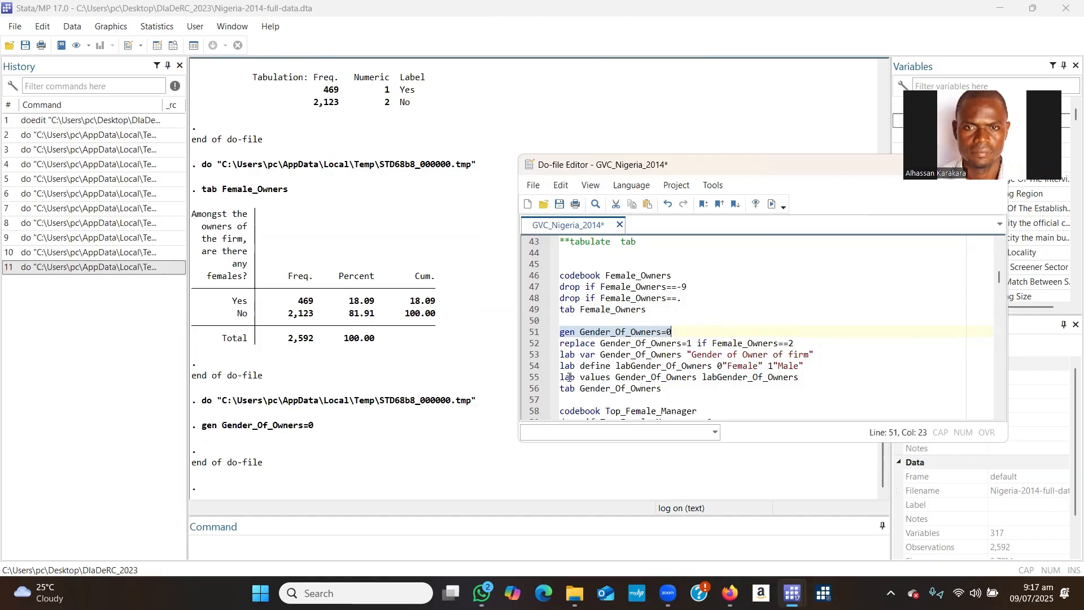
Compare the new variable name Gender_Of_Owners in the gen and replace lines with the original Female_Owners in the codebook line.
click(565, 332)
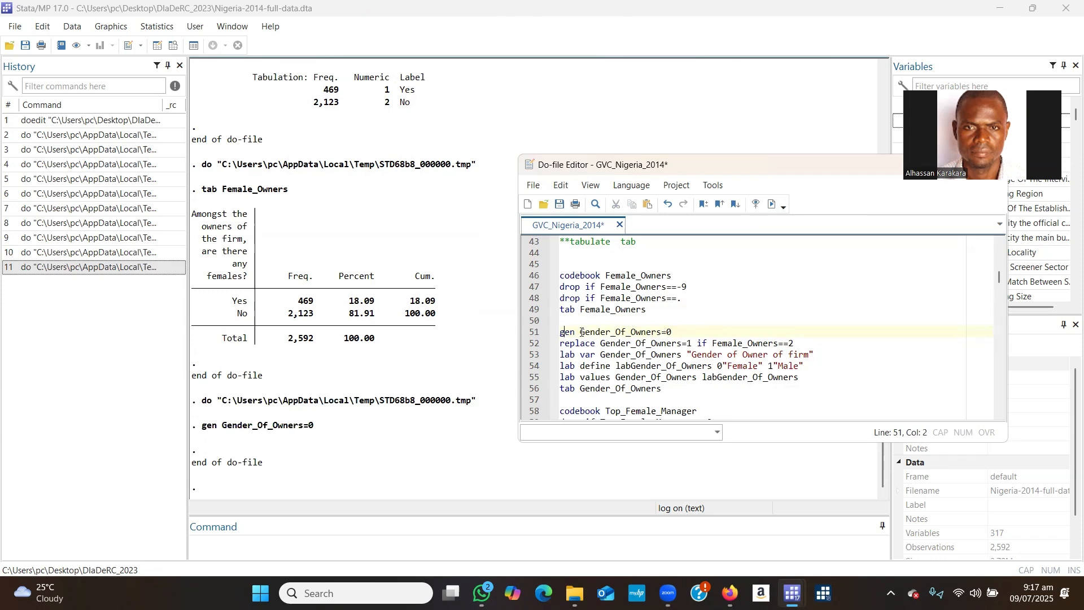
drag(581, 332, 664, 332)
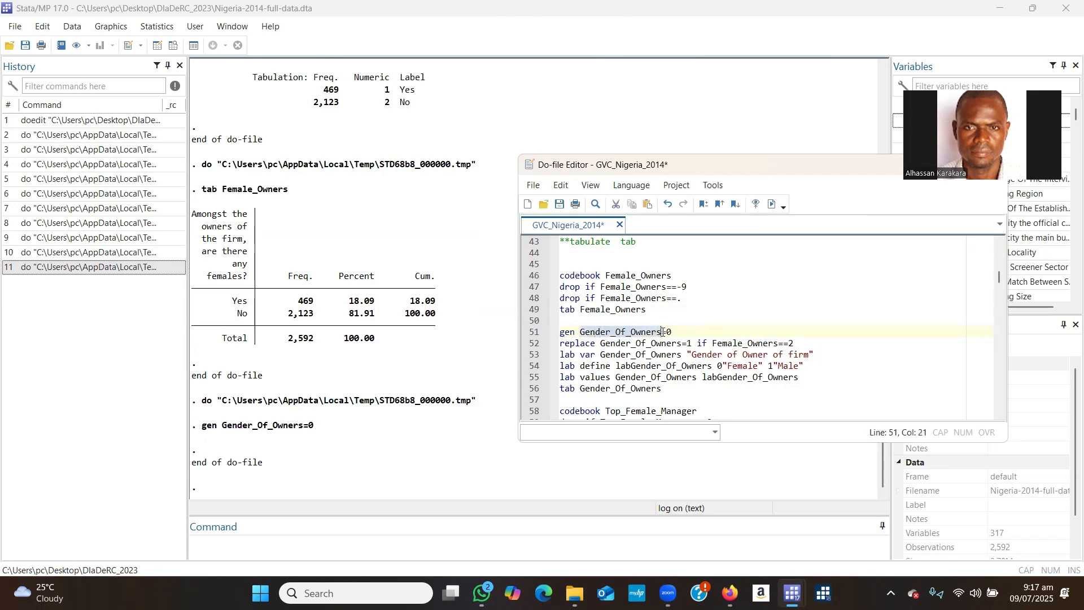
drag(606, 276, 674, 276)
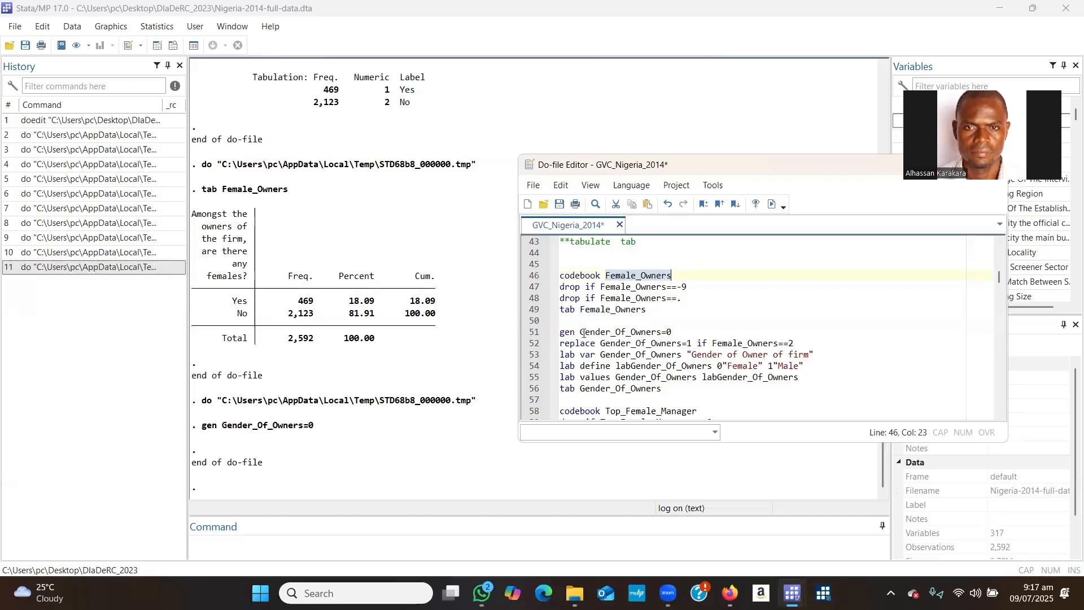
drag(581, 332, 662, 332)
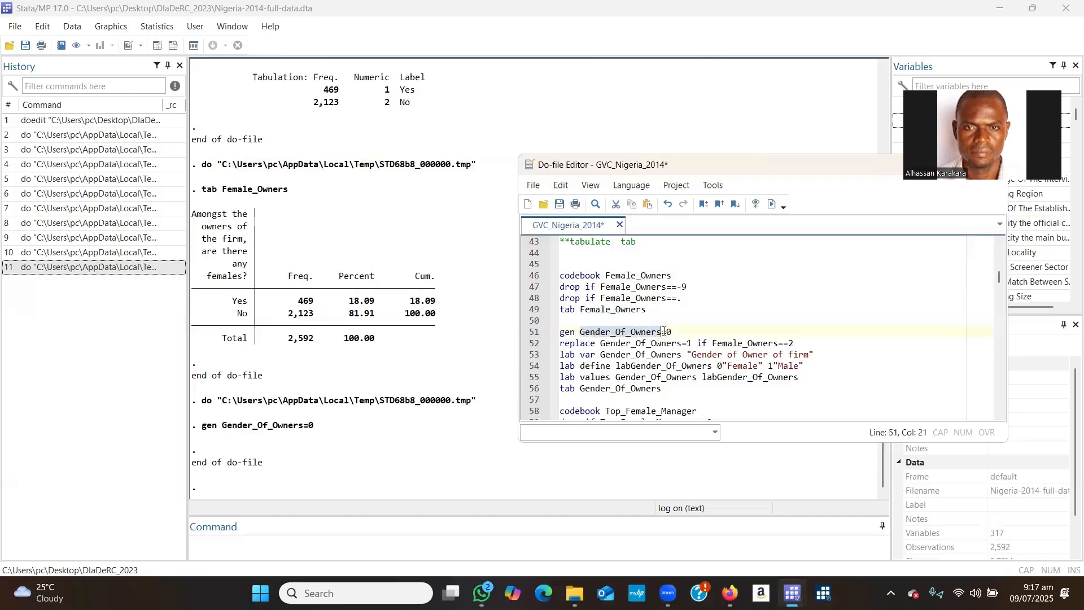
click(601, 339)
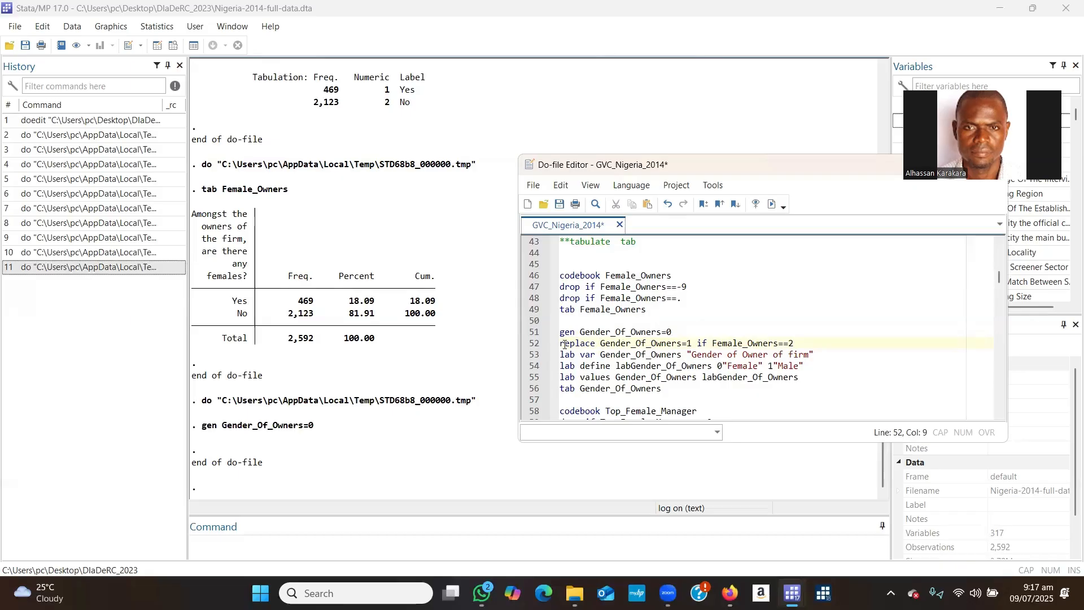
drag(562, 344, 692, 344)
click(721, 296)
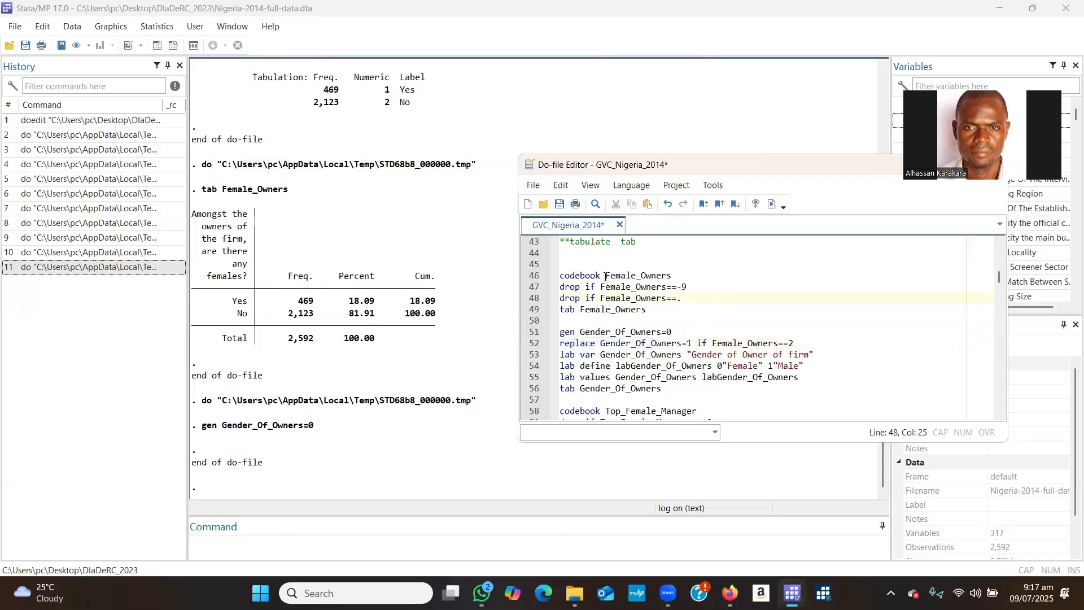
drag(605, 277, 674, 277)
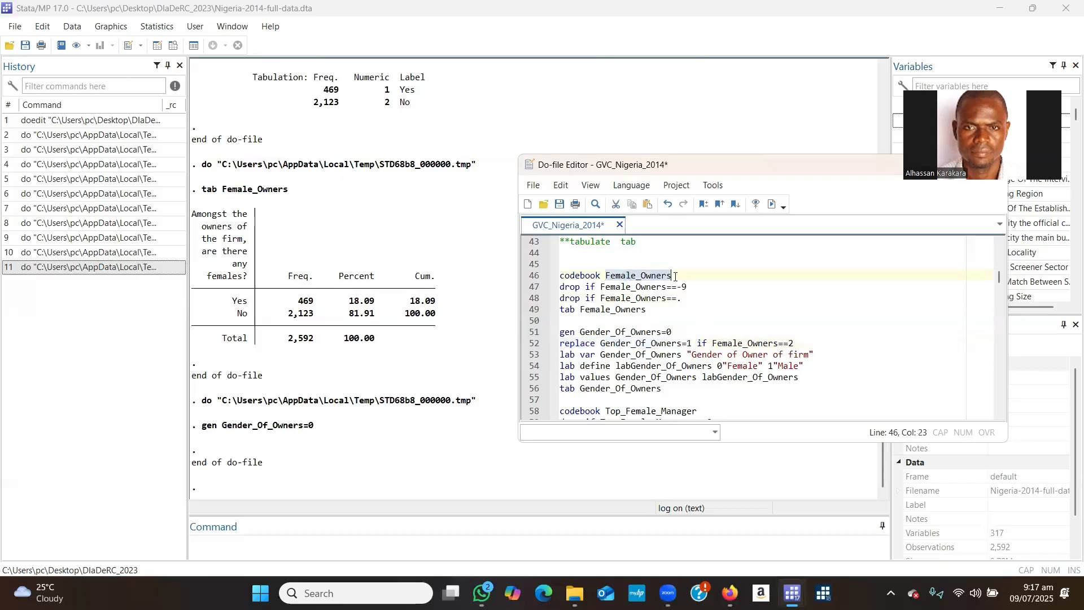
click(638, 332)
click(638, 317)
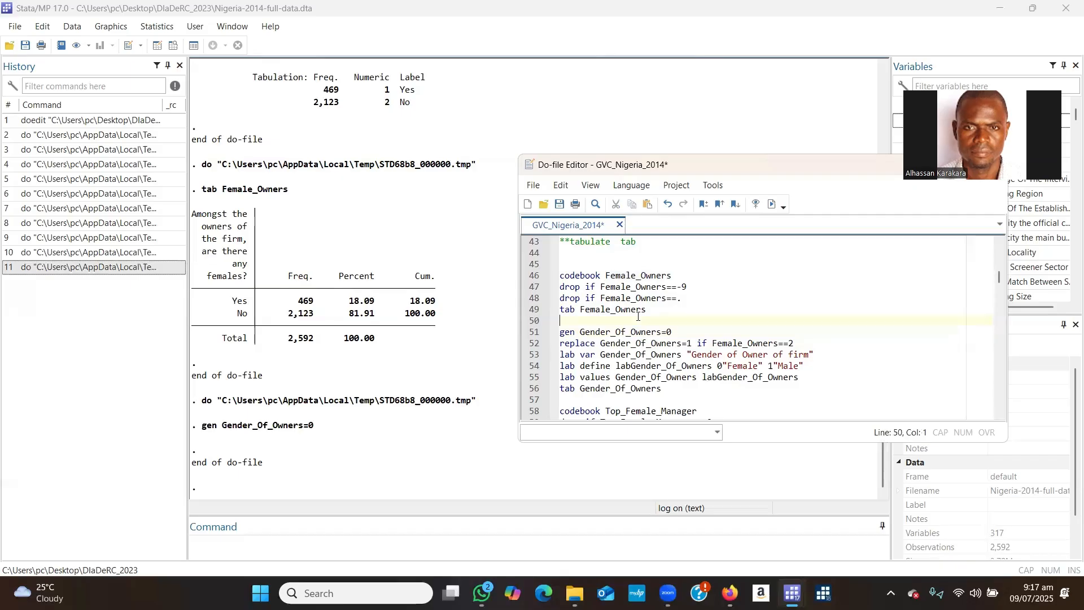
drag(580, 332, 680, 333)
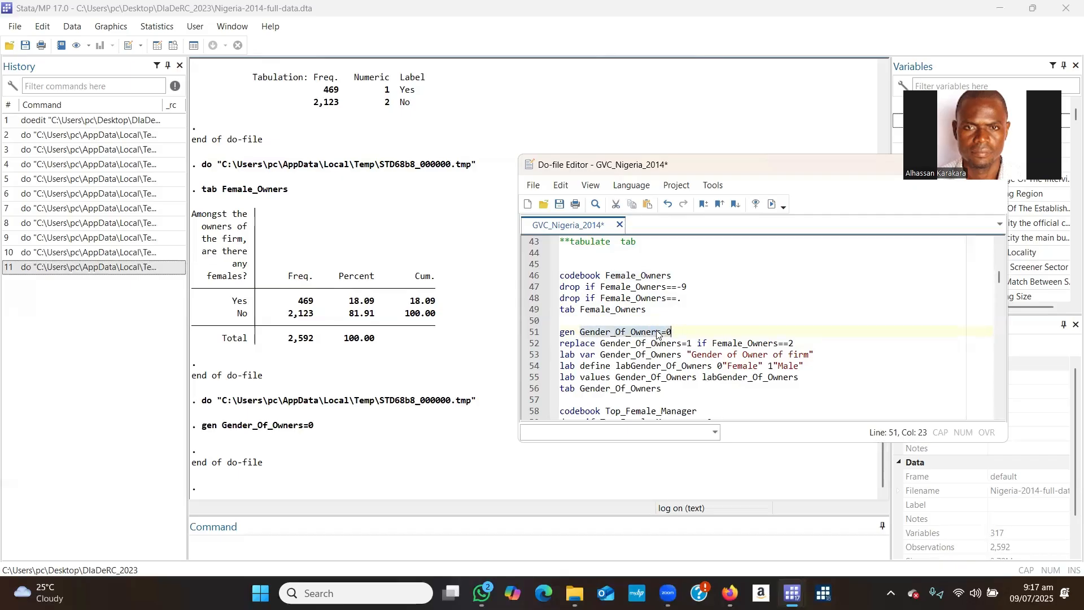
click(656, 333)
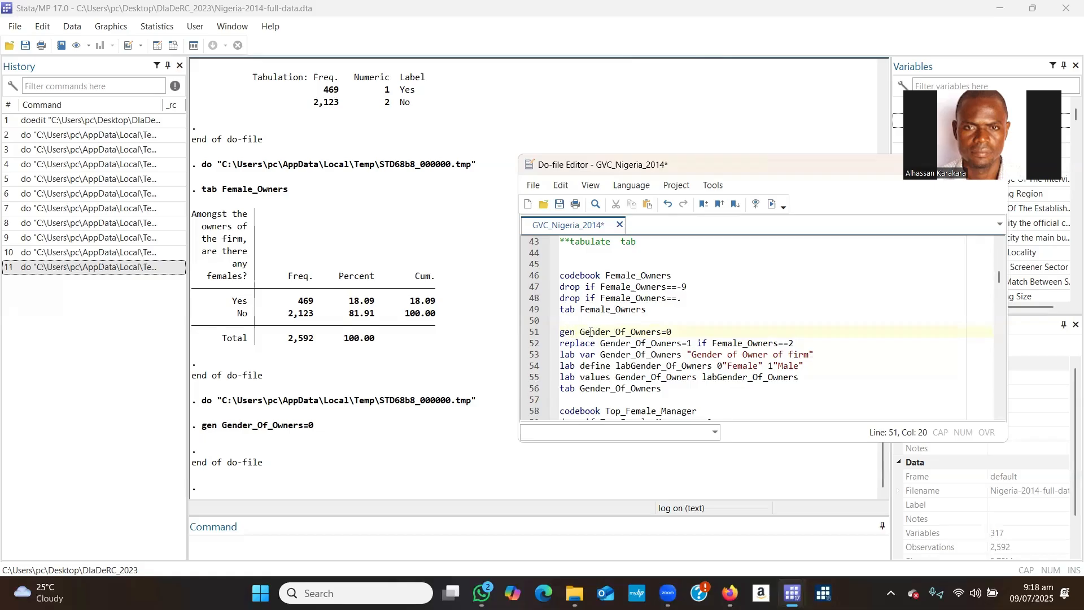
Review the gen Gender_Of_Owners=0 line that creates the new variable in the do-file.
drag(561, 332, 673, 331)
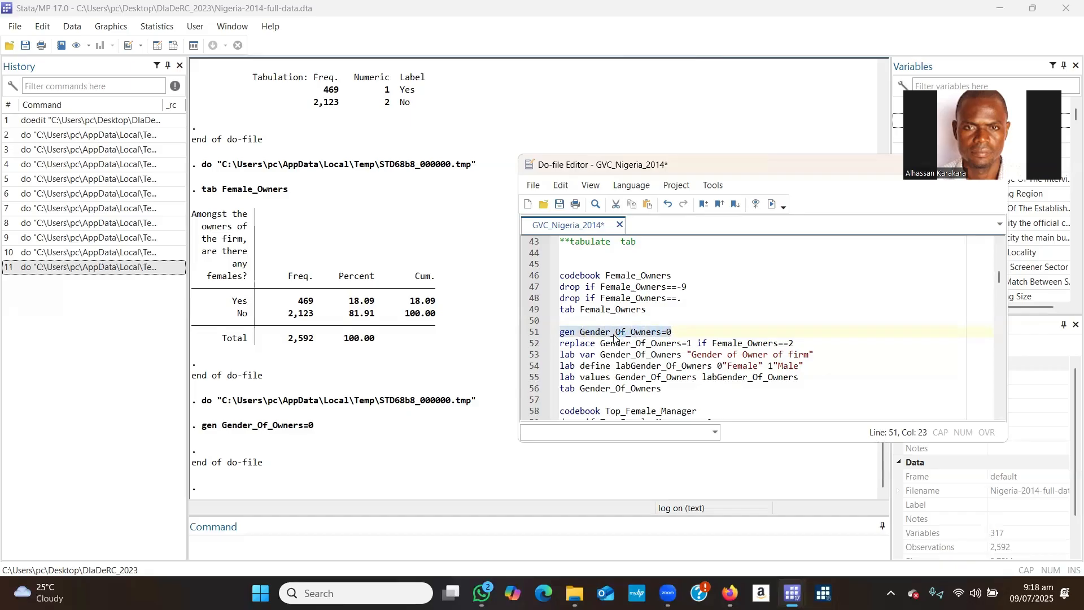
click(637, 333)
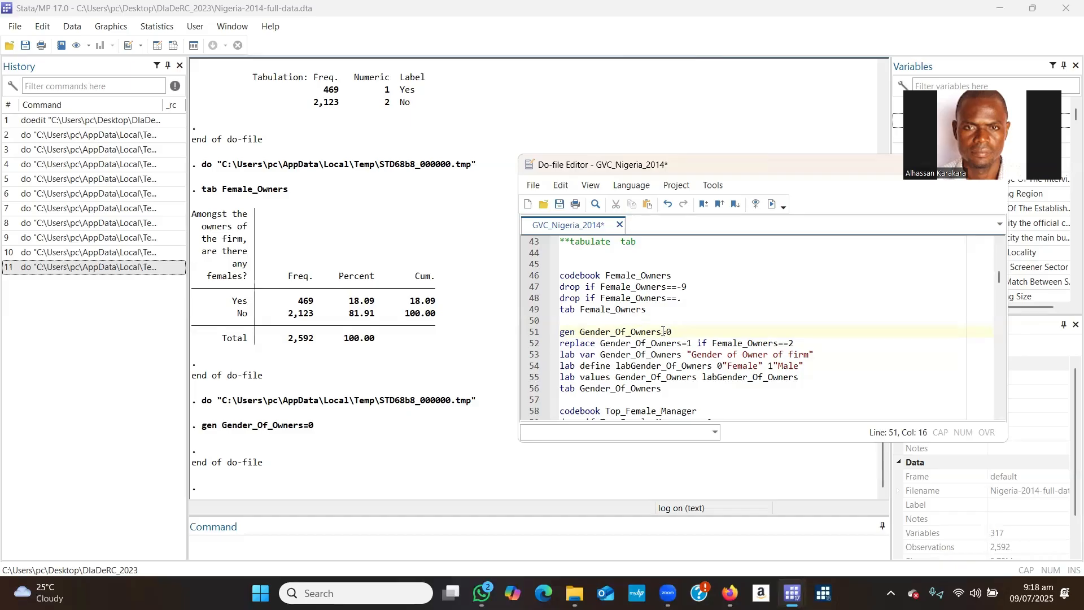
click(559, 332)
drag(559, 332, 678, 331)
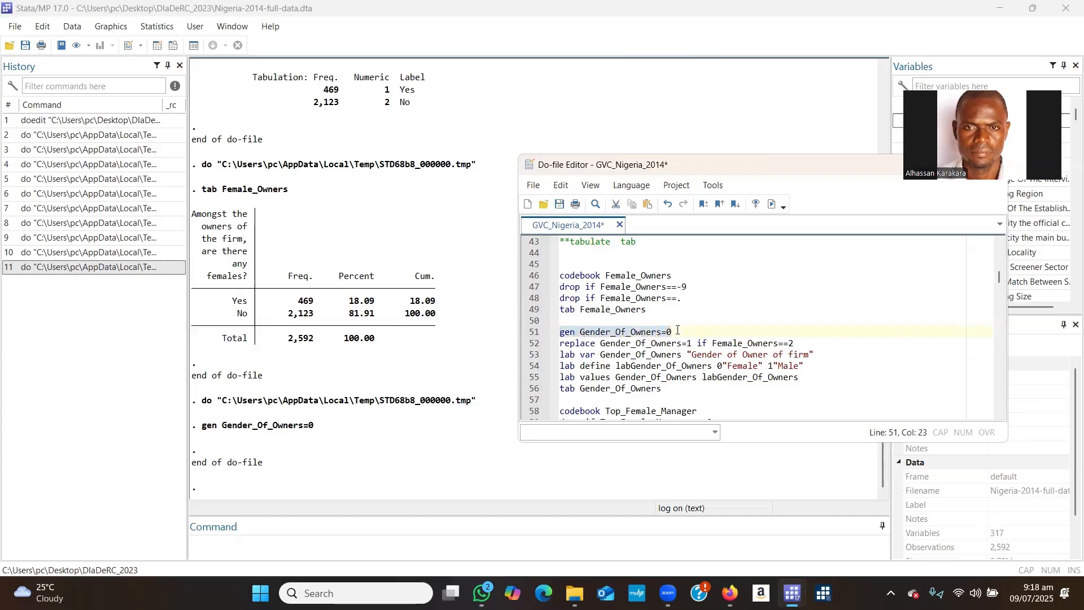
click(620, 333)
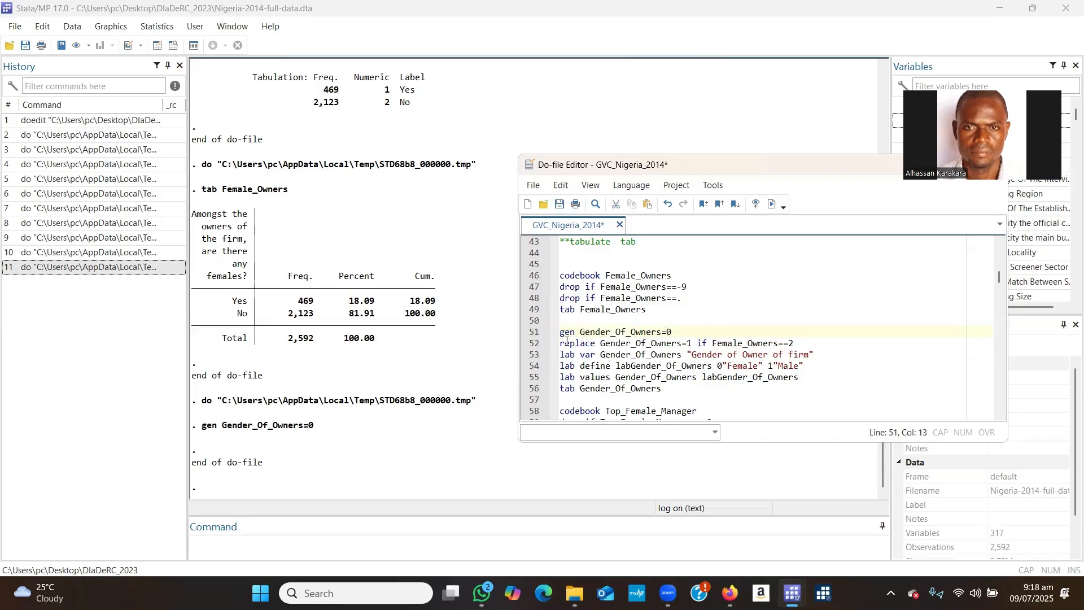
Examine the replace Gender_Of_Owners=1 line and check its Female_Owners==2 condition against the No row of the codebook tabulation.
drag(561, 343, 589, 344)
click(588, 343)
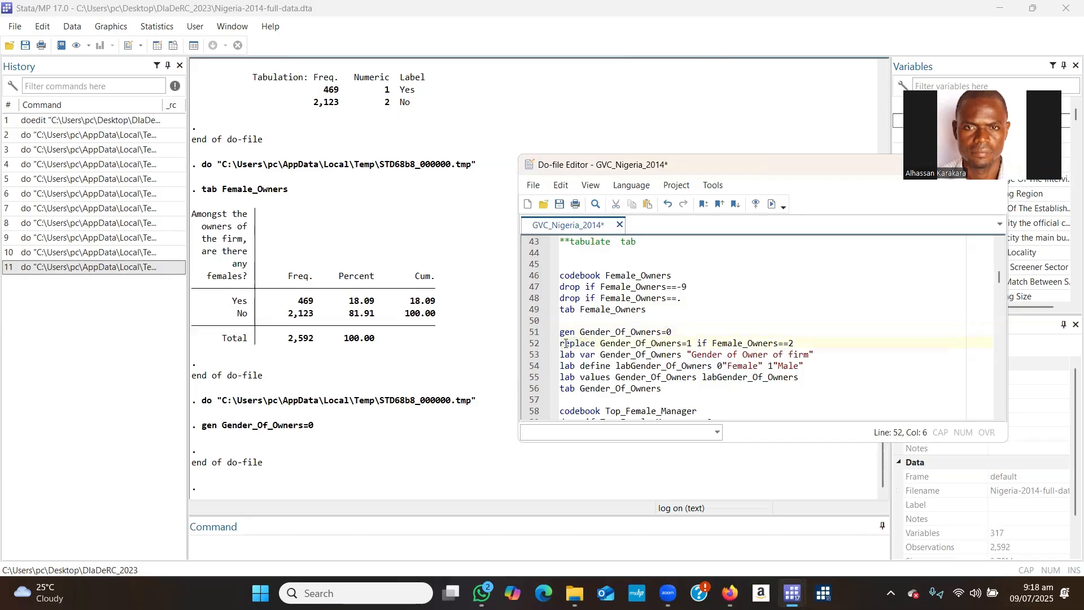
drag(581, 331, 678, 332)
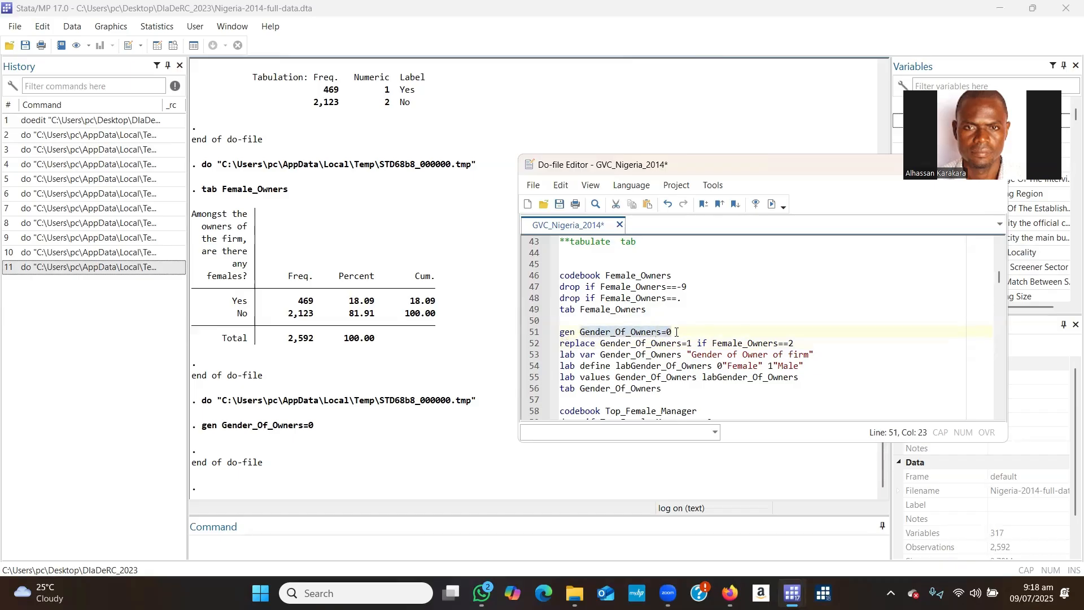
click(561, 344)
drag(562, 344, 693, 345)
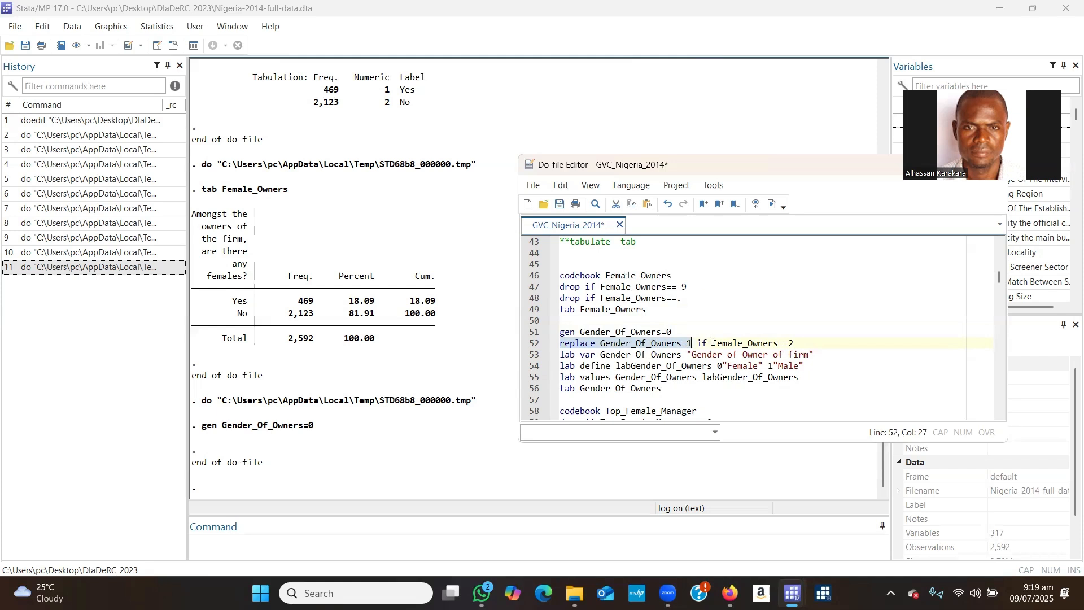
drag(713, 344, 785, 344)
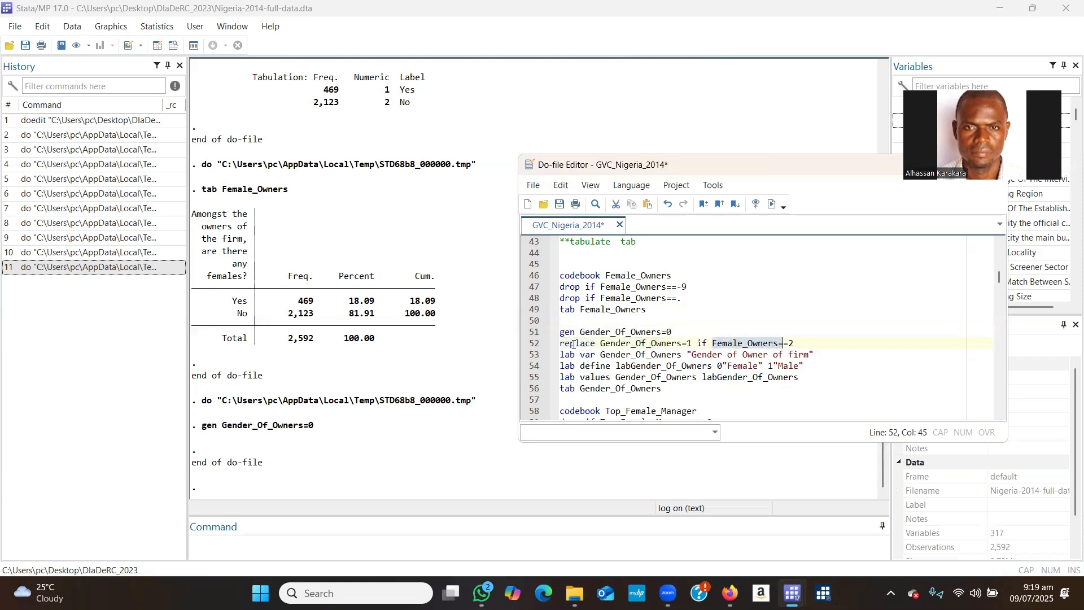
drag(560, 344, 601, 343)
drag(676, 343, 797, 343)
click(415, 135)
drag(310, 104, 415, 106)
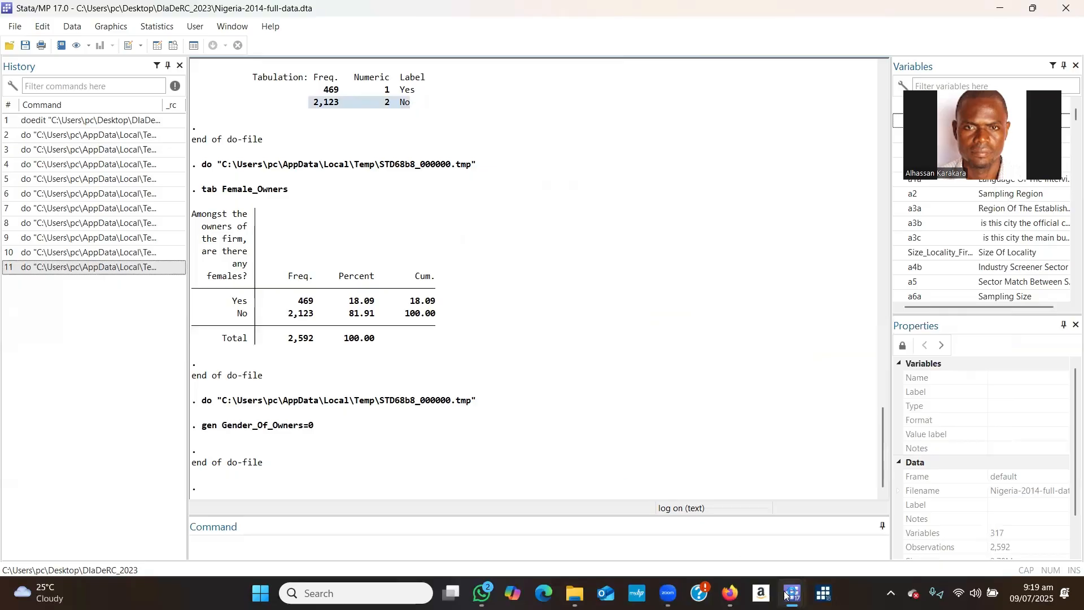
Return to the do-file and run only the replace Gender_Of_Owners=1 if Female_Owners==2 line.
mouse_move(792, 593)
click(855, 515)
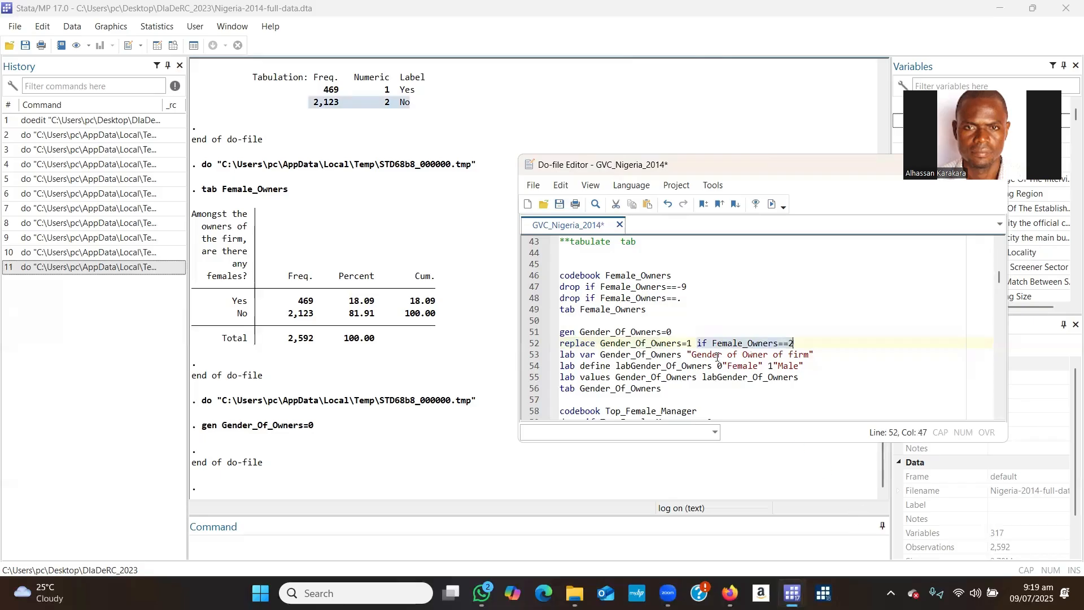
click(555, 344)
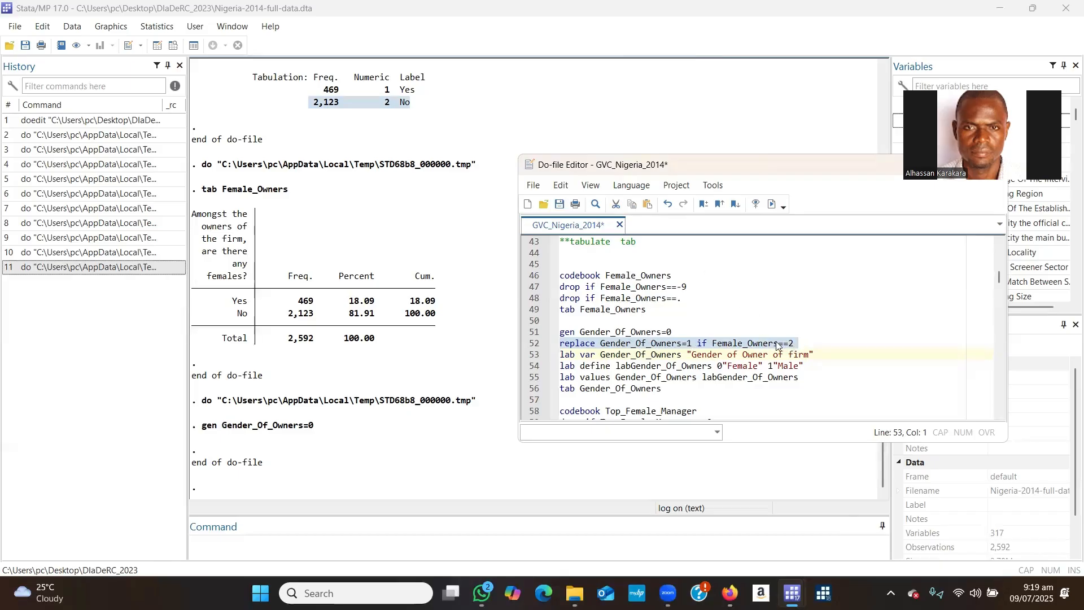
click(773, 204)
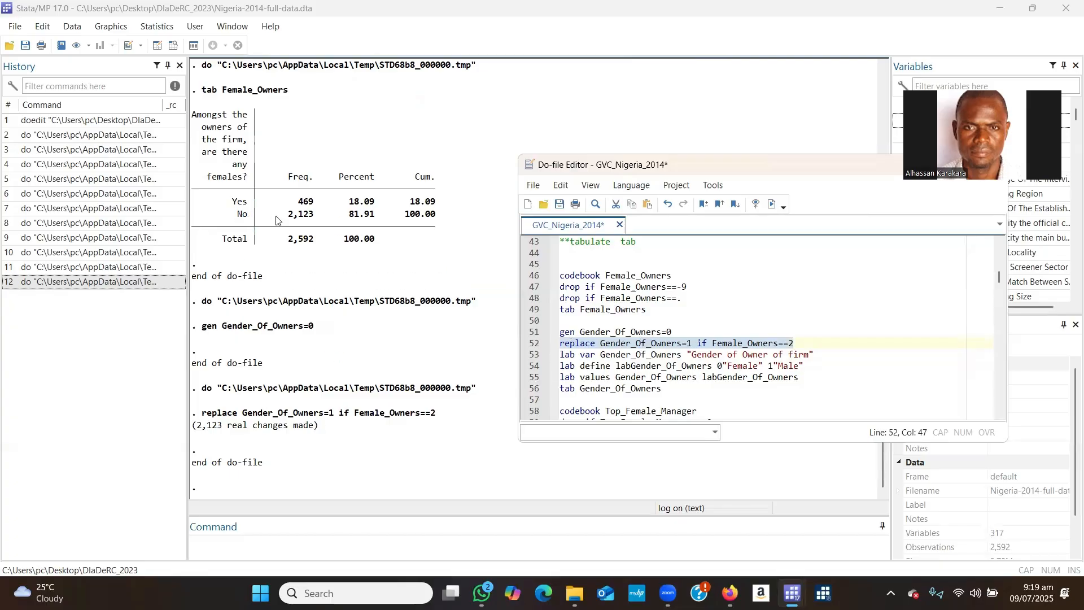
Check the No frequency in the Female_Owners table against the replace output, and return to the do-file.
drag(278, 214, 323, 217)
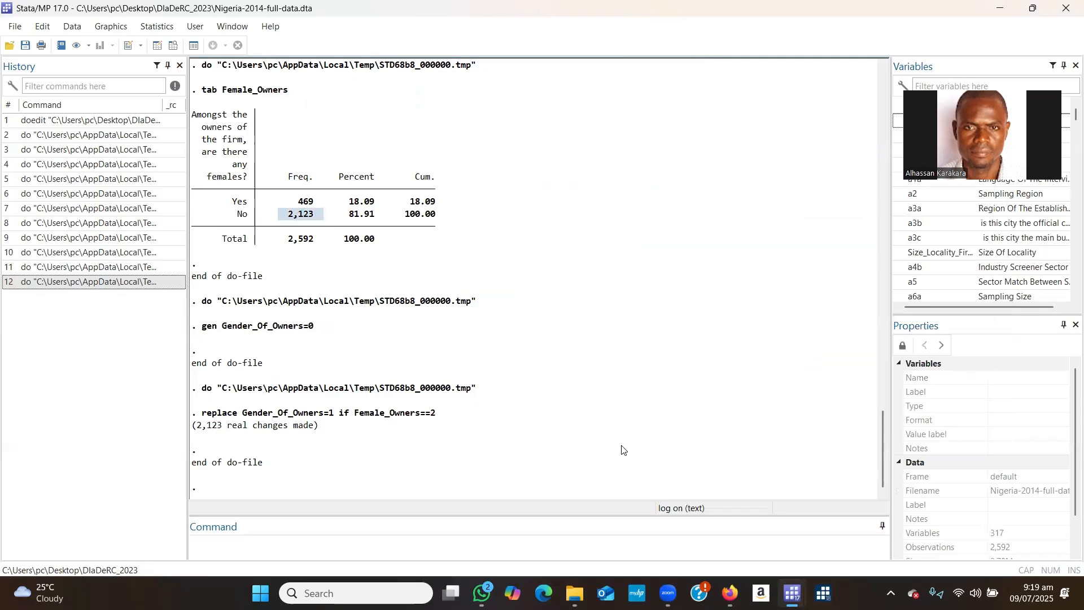
mouse_move(793, 590)
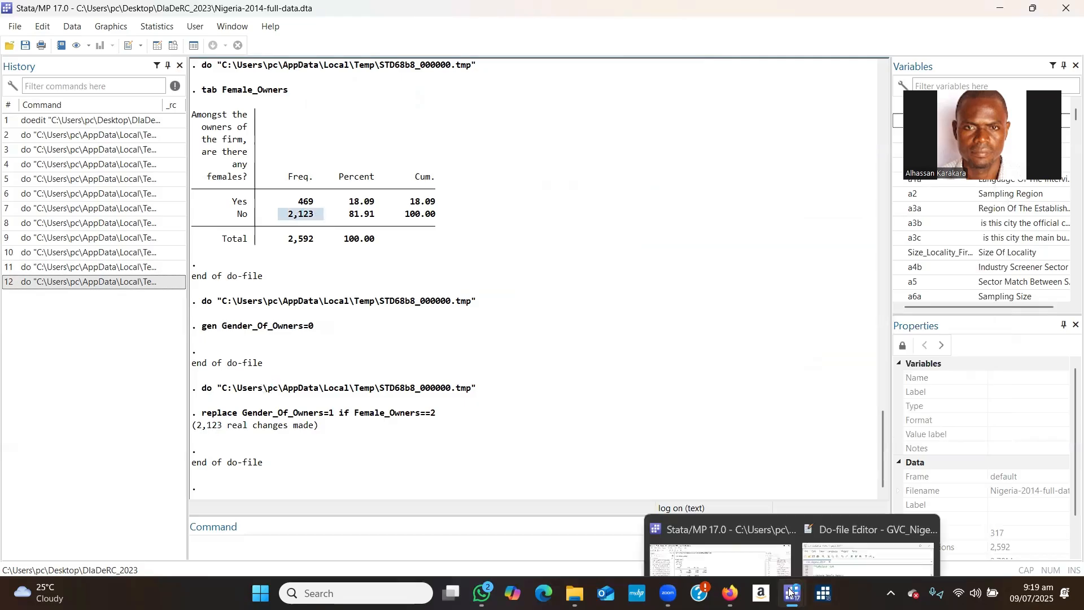
click(858, 525)
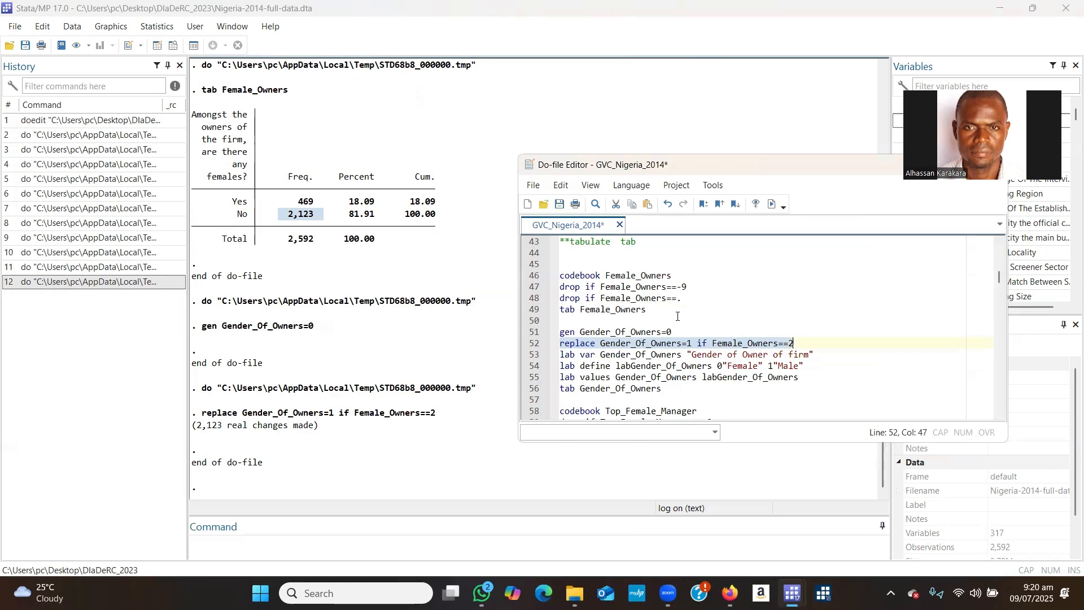
click(704, 342)
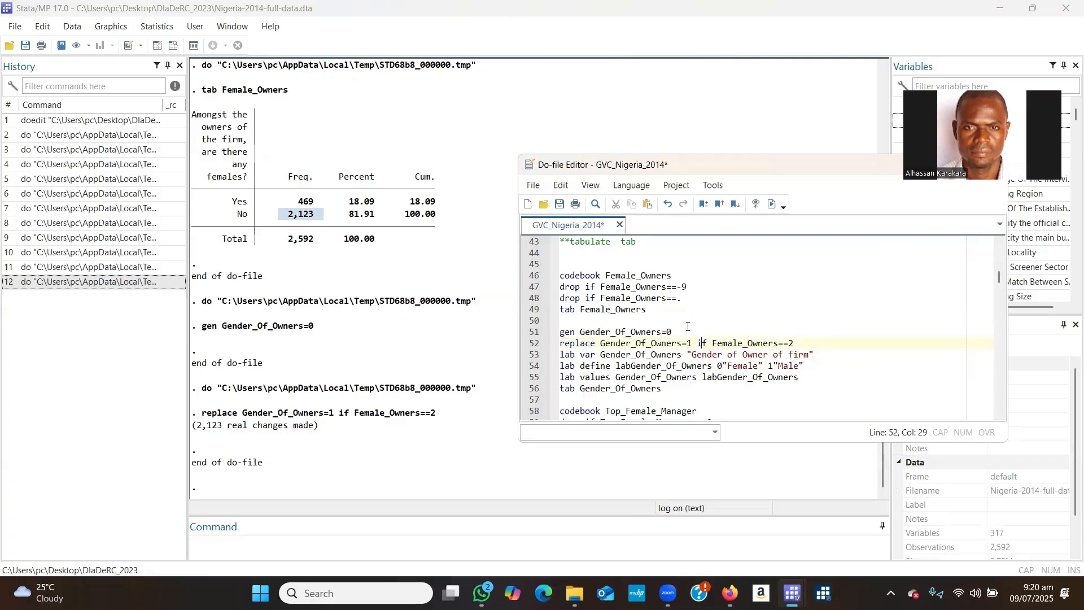
click(802, 343)
key(Return)
text(replac)
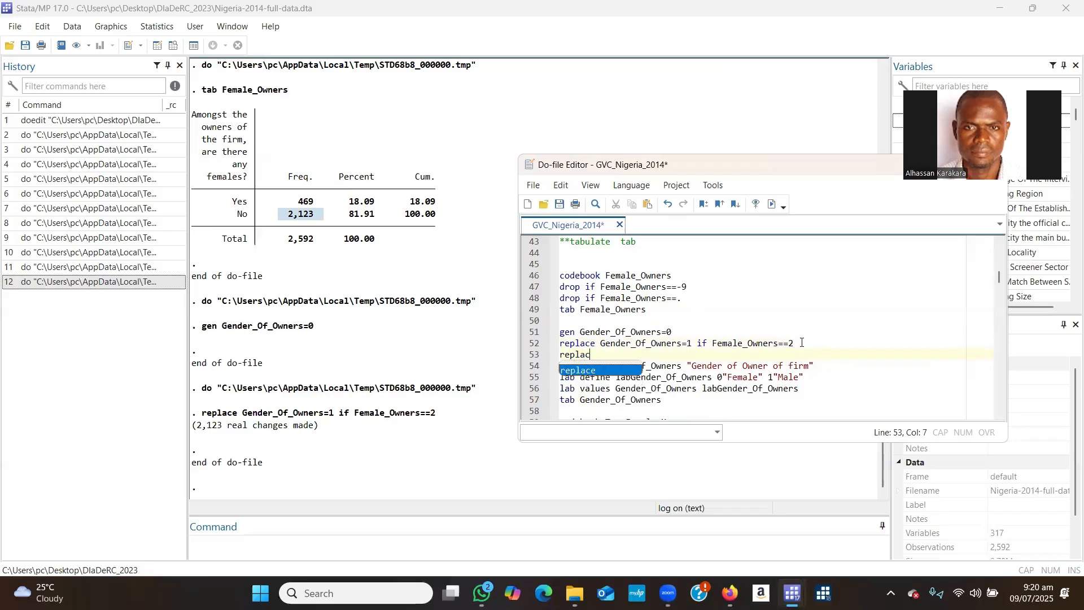
text(e Gender)
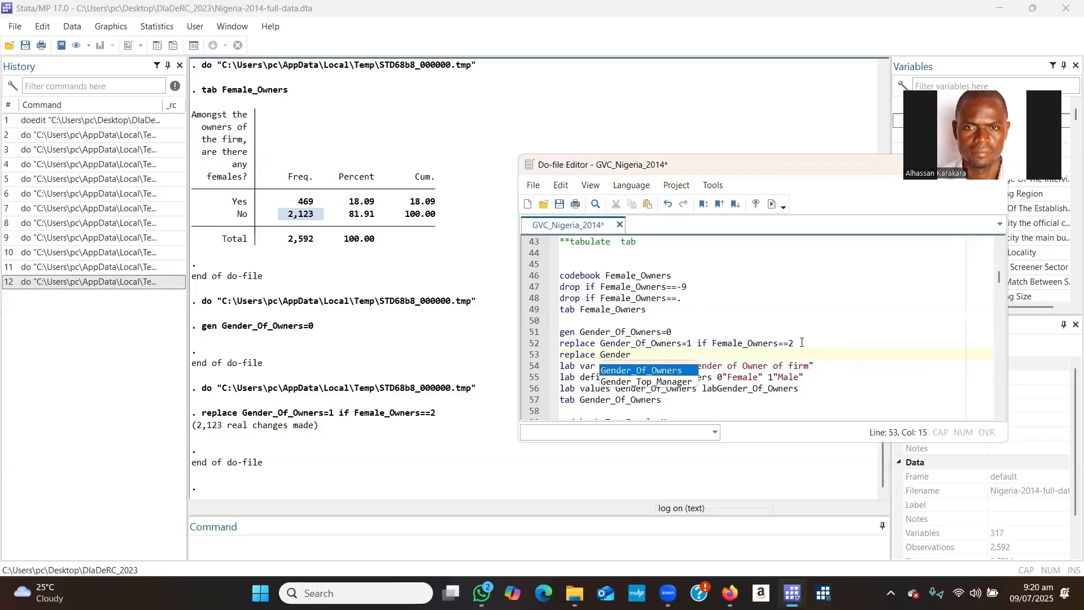
key(Tab)
text(=2)
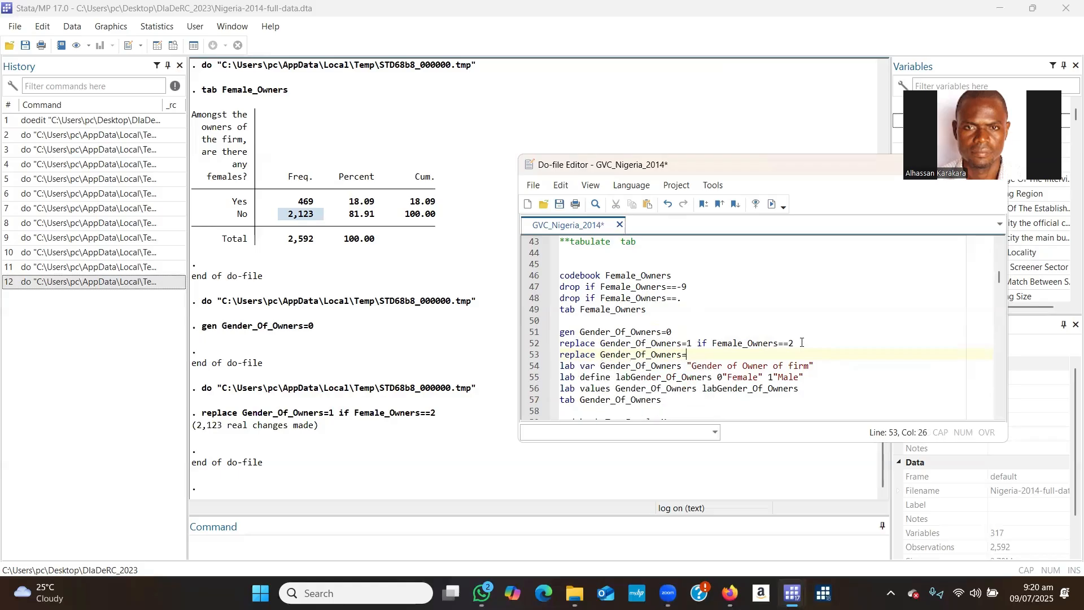
text( if)
key(BackSpace)
key(BackSpace)
key(BackSpace)
key(BackSpace)
key(BackSpace)
key(BackSpace)
key(BackSpace)
key(BackSpace)
key(BackSpace)
key(BackSpace)
key(BackSpace)
key(BackSpace)
key(BackSpace)
key(BackSpace)
key(BackSpace)
key(BackSpace)
key(BackSpace)
key(BackSpace)
key(BackSpace)
key(BackSpace)
key(BackSpace)
key(BackSpace)
key(BackSpace)
key(BackSpace)
key(BackSpace)
key(BackSpace)
key(BackSpace)
key(BackSpace)
key(BackSpace)
key(BackSpace)
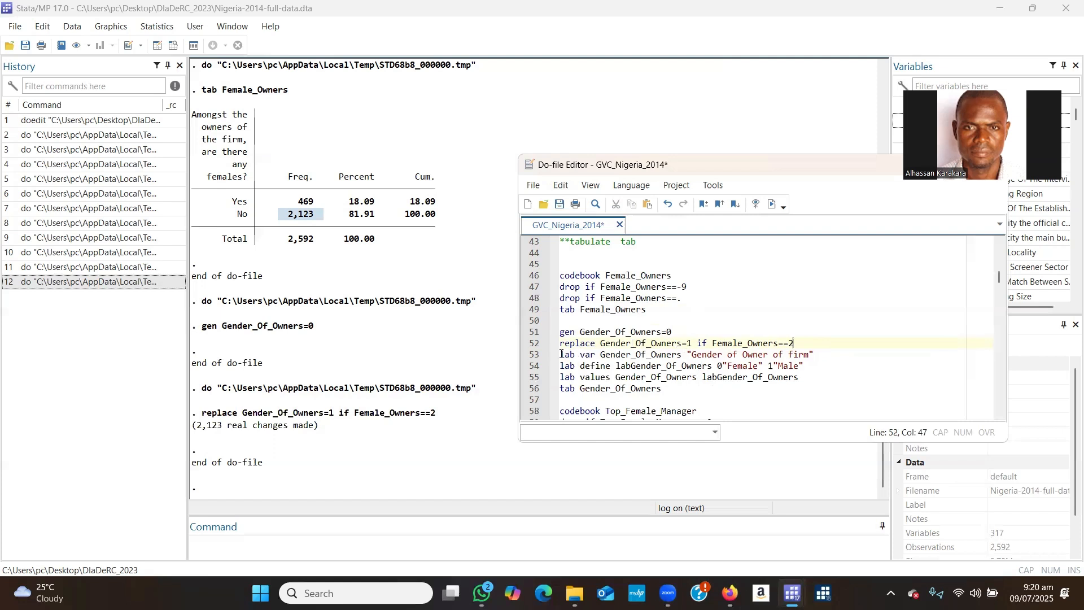
Review the lab var Gender_Of_Owners "Gender of Owner of firm" line and run only that line.
drag(562, 354, 664, 332)
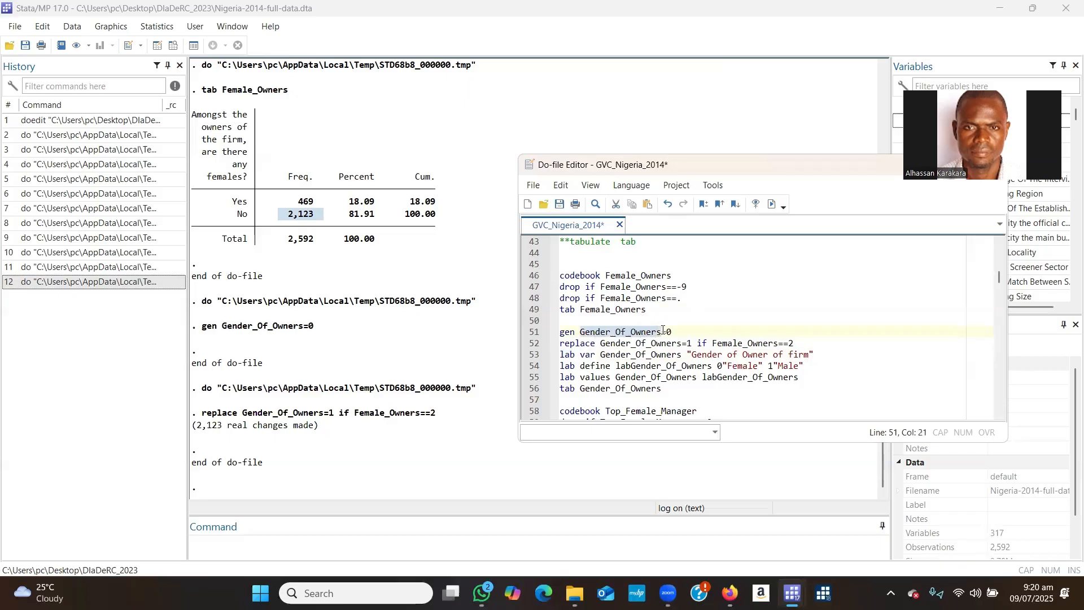
click(563, 354)
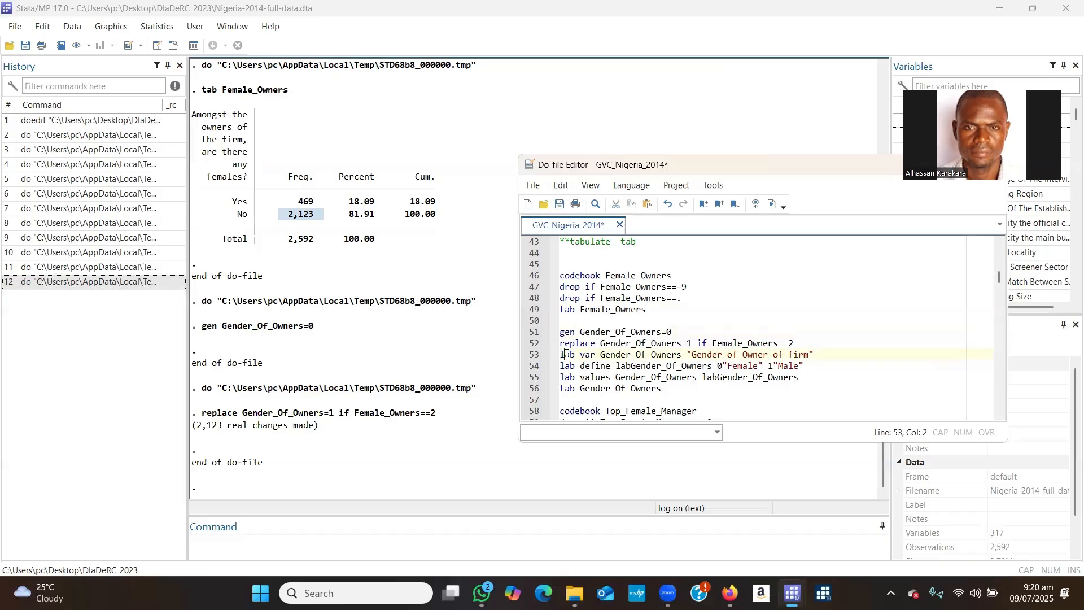
drag(561, 354, 684, 353)
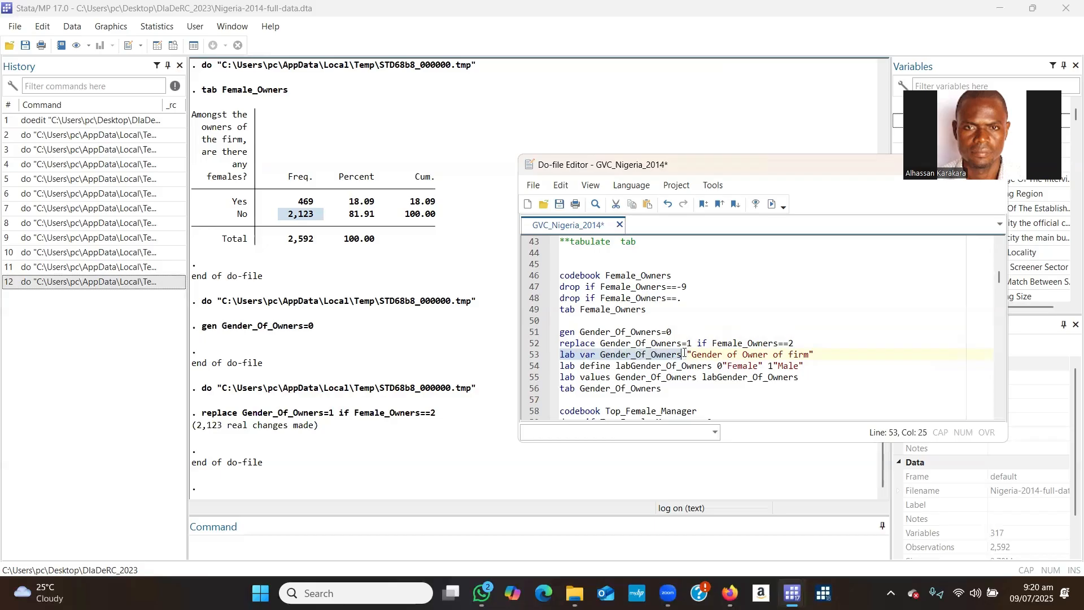
click(667, 355)
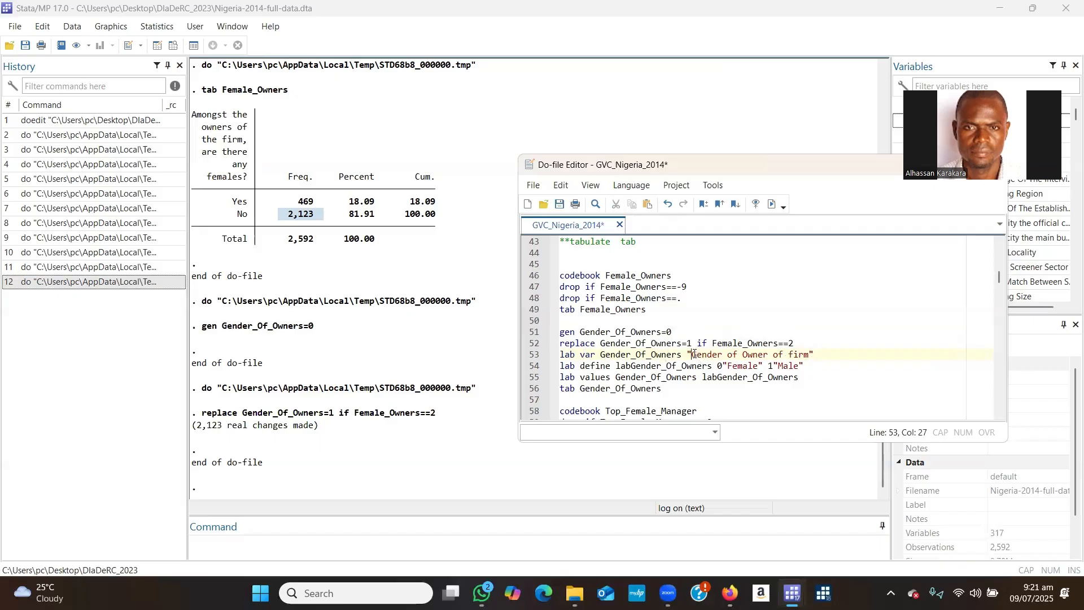
drag(694, 354, 809, 354)
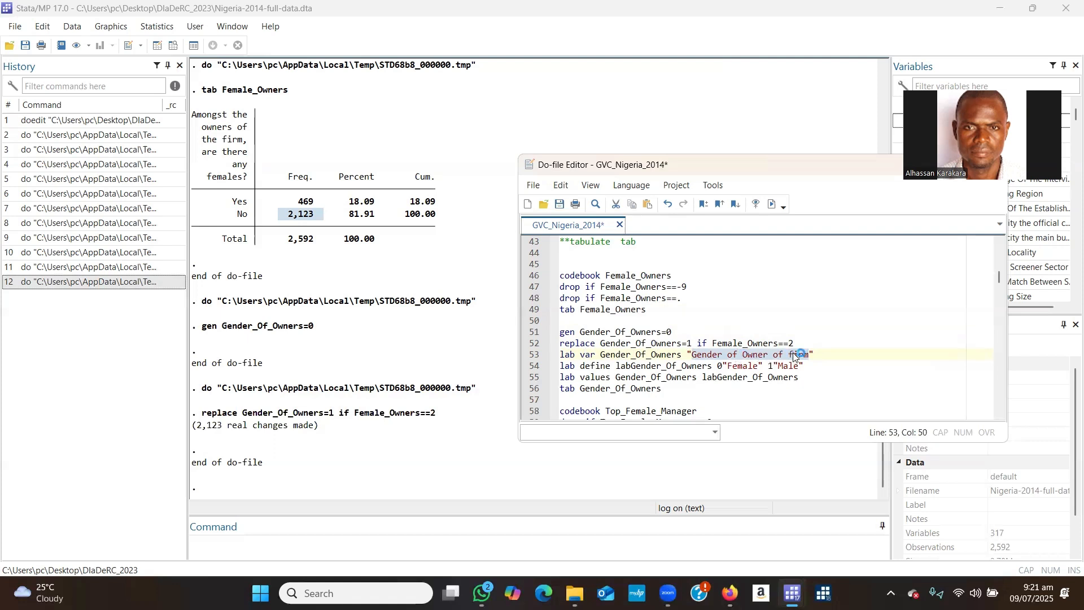
click(725, 354)
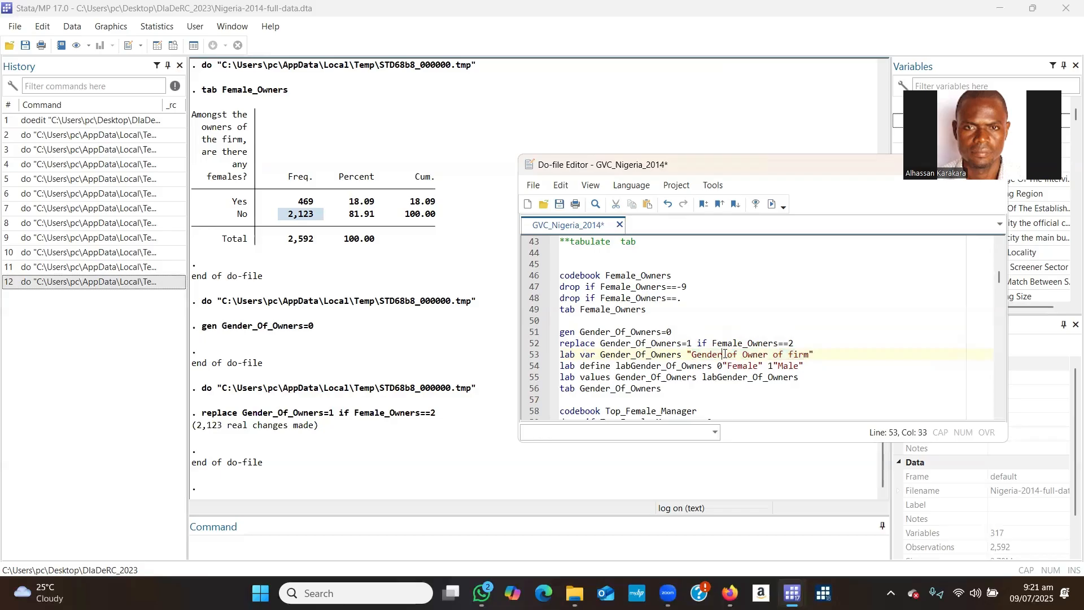
drag(561, 354, 837, 355)
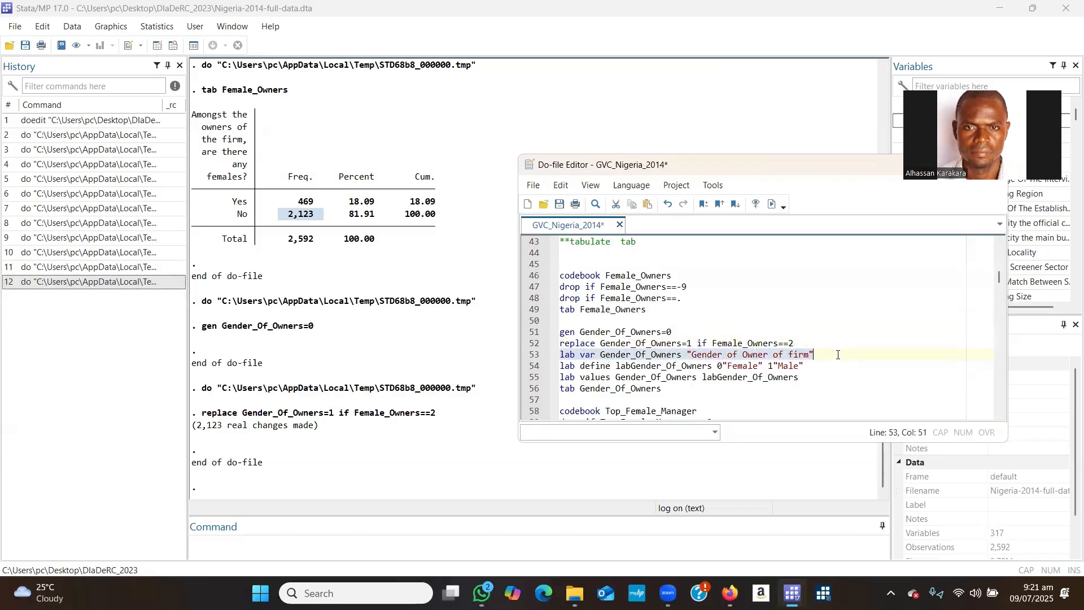
click(771, 202)
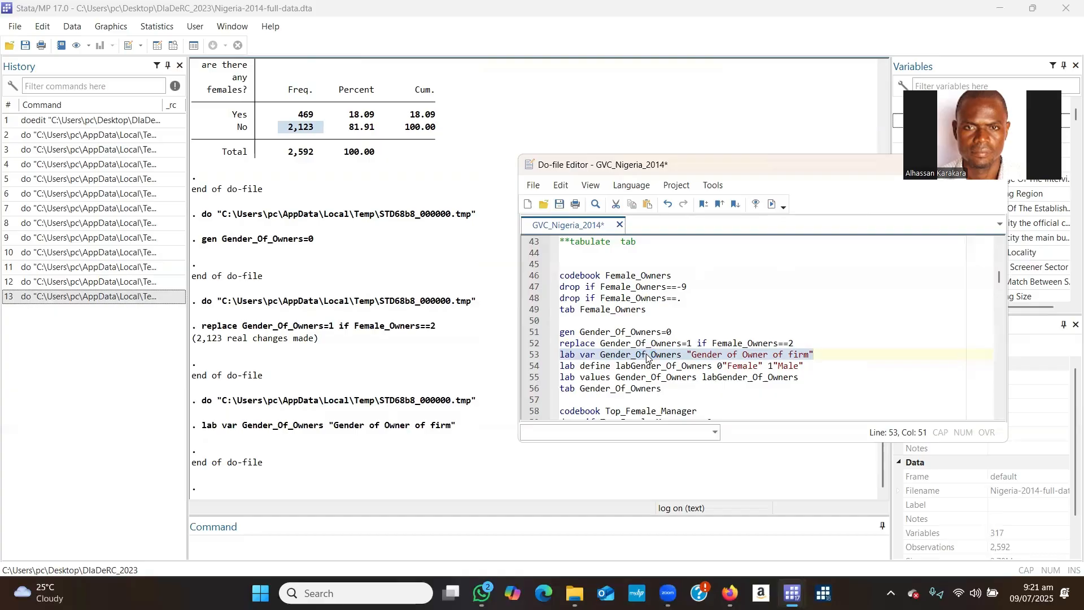
Examine the variable label text in the lab var line and the label name labGender_Of_Owners in the lab define line.
drag(581, 332, 811, 355)
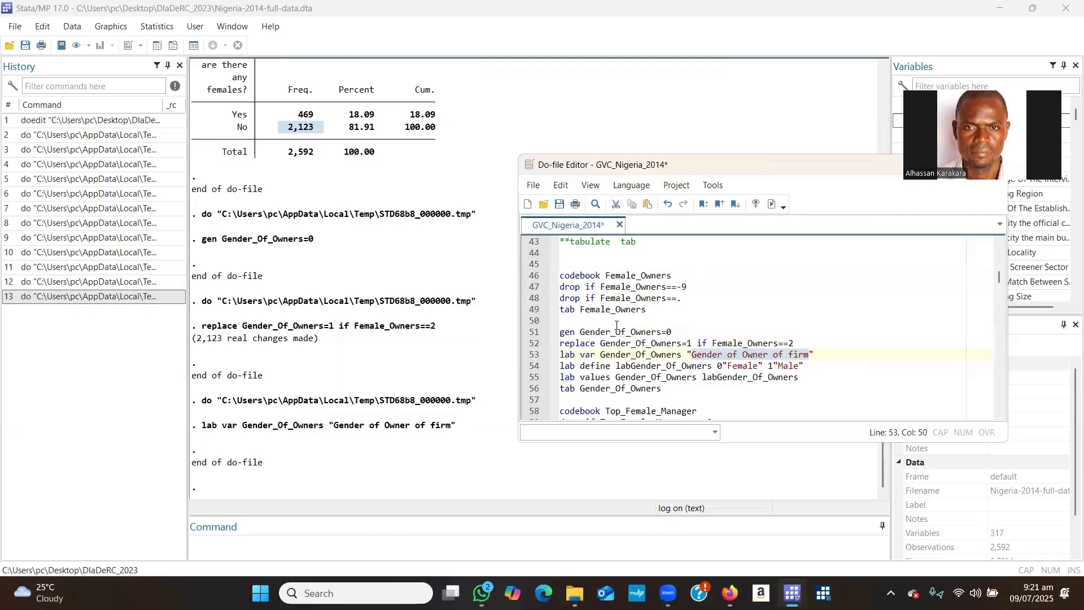
click(567, 355)
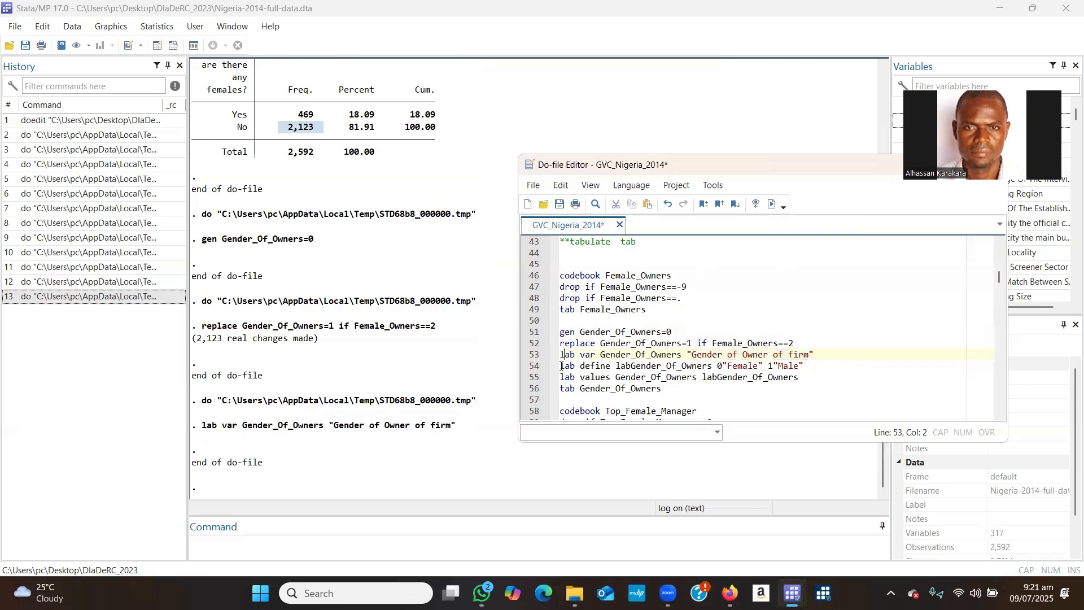
drag(563, 366, 712, 364)
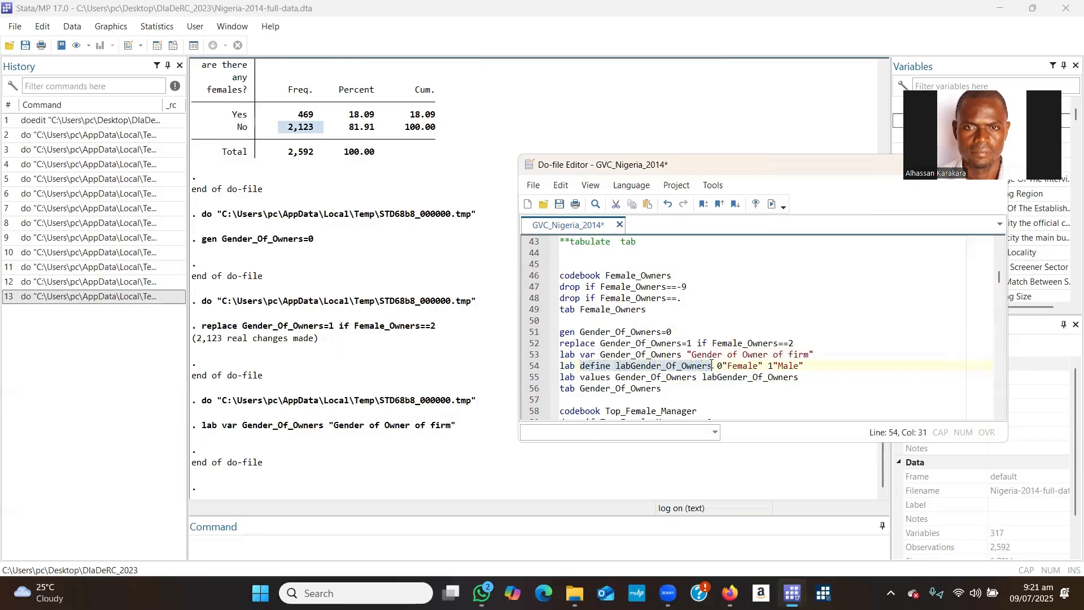
click(645, 364)
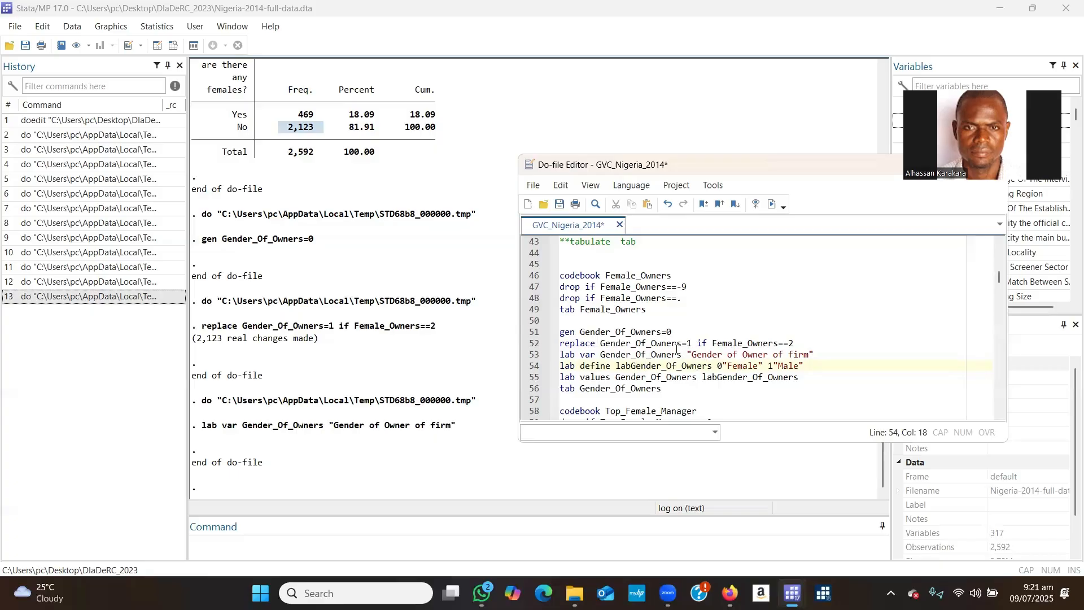
drag(558, 366, 710, 366)
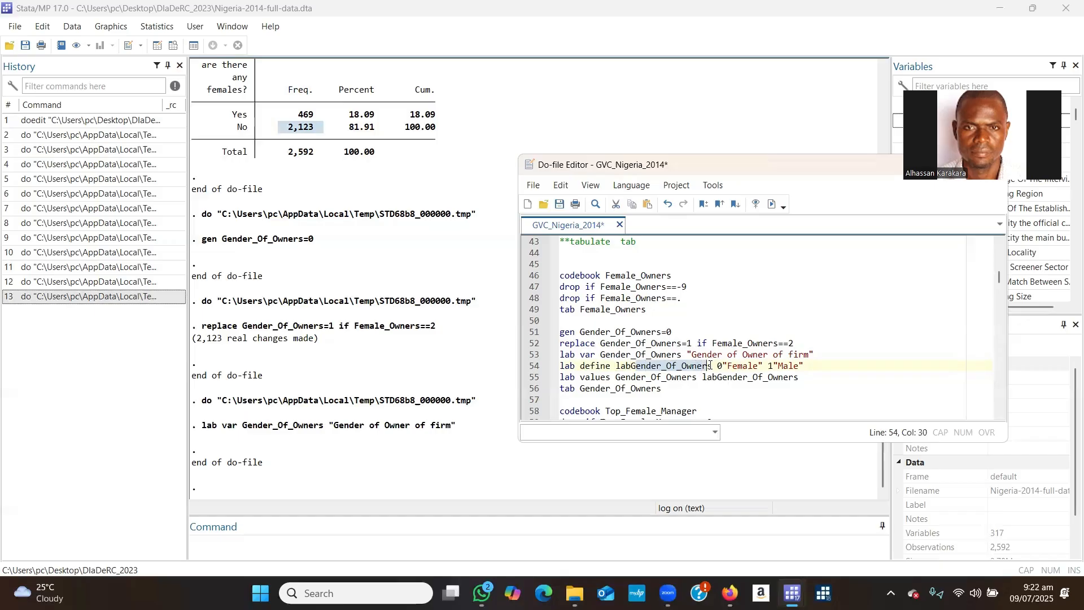
drag(616, 366, 633, 365)
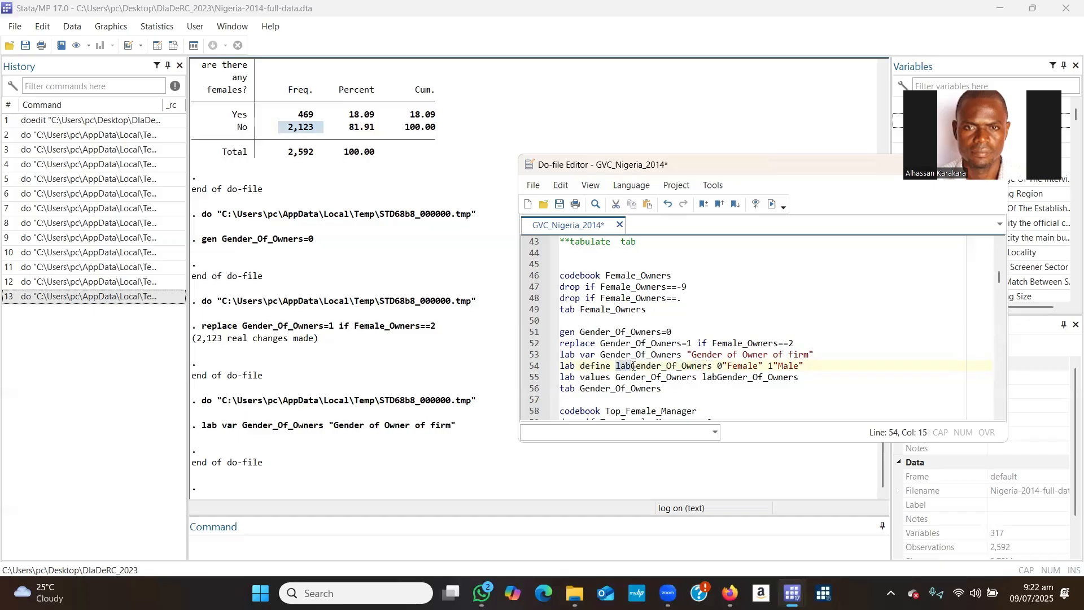
double_click(633, 366)
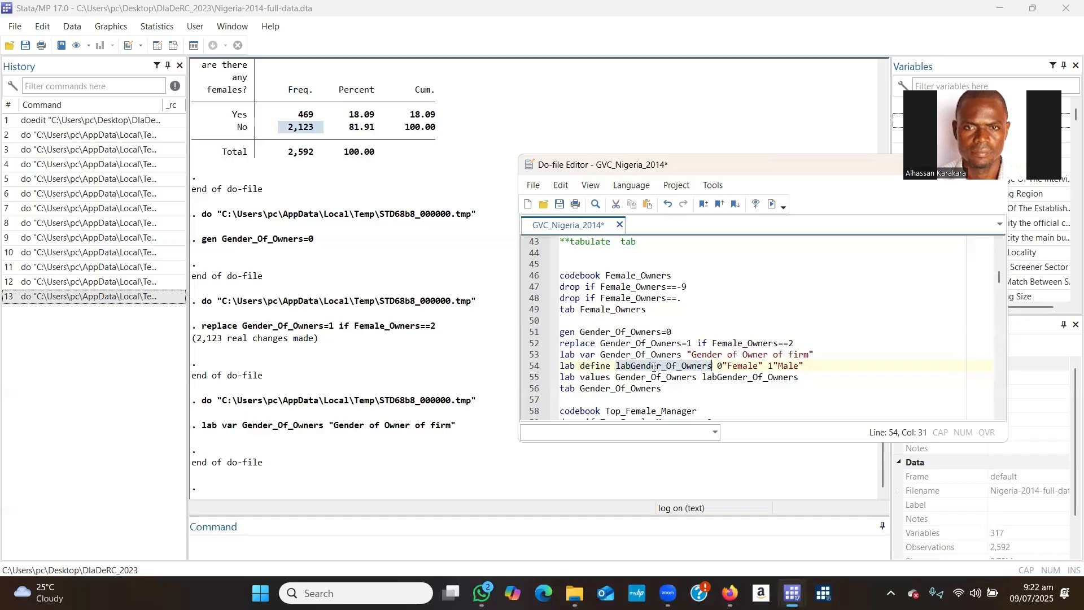
Compare the lab define line with the Female_Owners==2 condition and the table's No row, and return to the do-file.
click(641, 366)
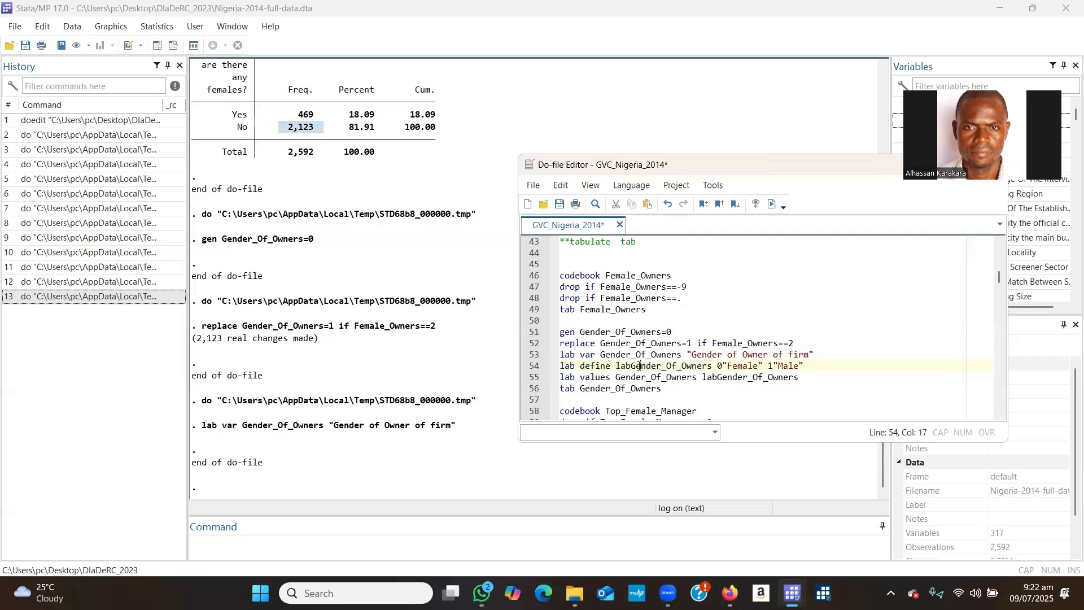
drag(563, 366, 809, 364)
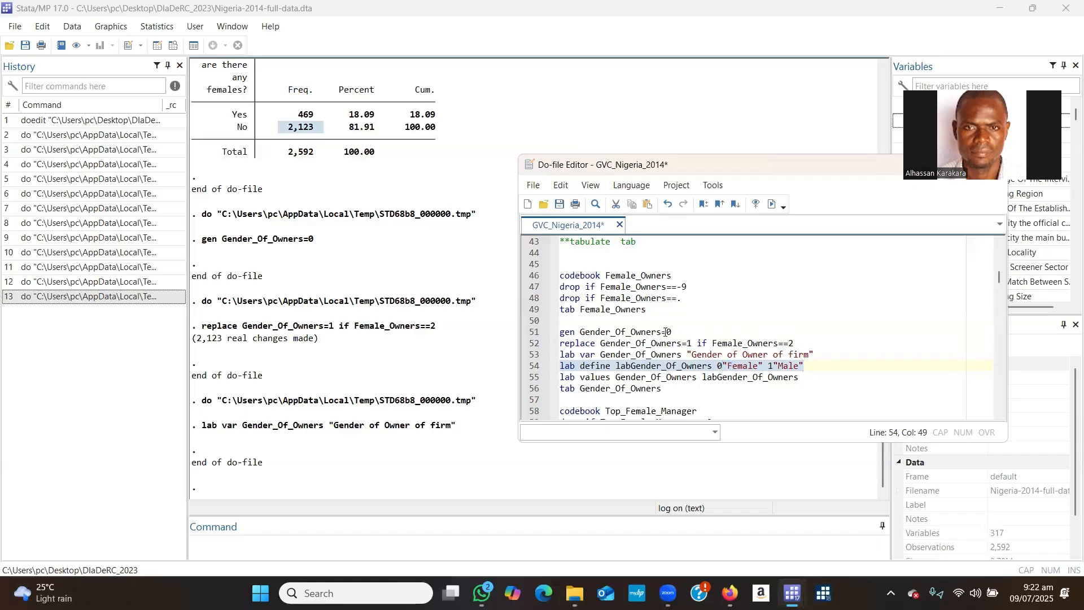
click(789, 366)
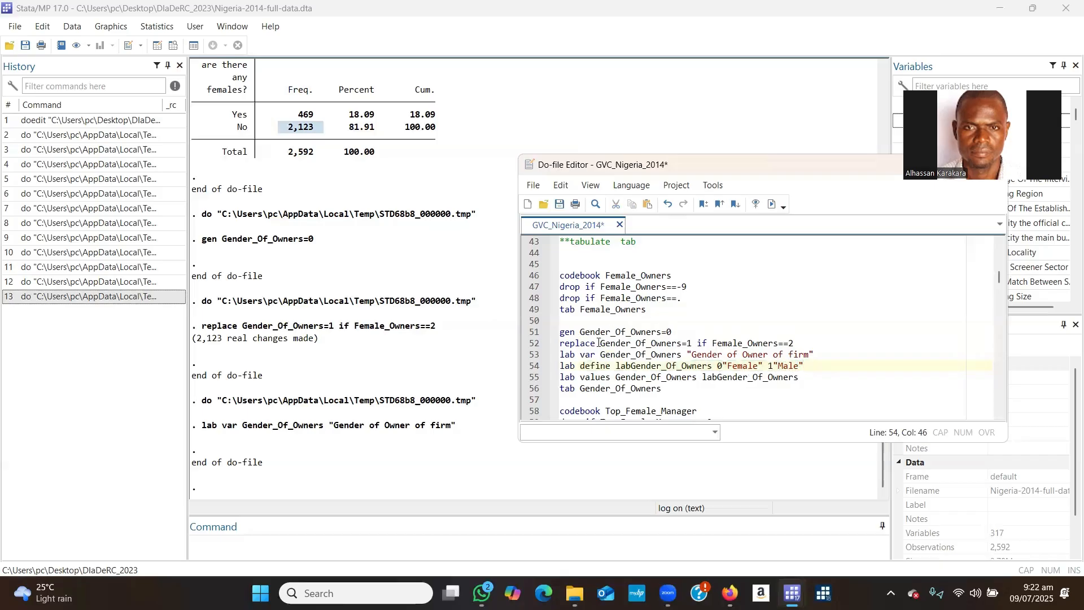
drag(600, 343, 797, 341)
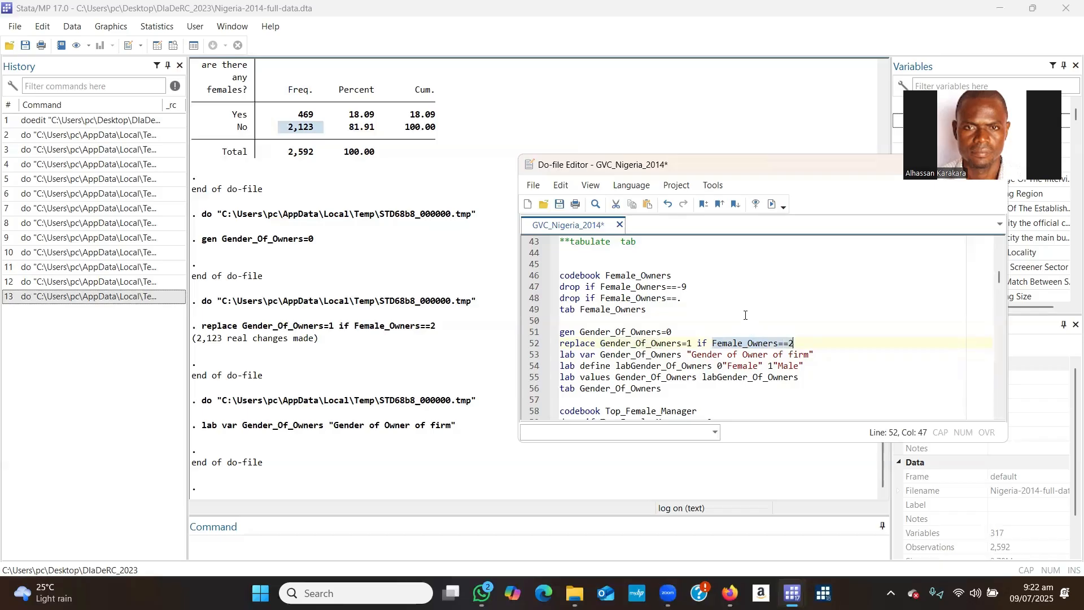
click(297, 135)
drag(284, 129, 314, 128)
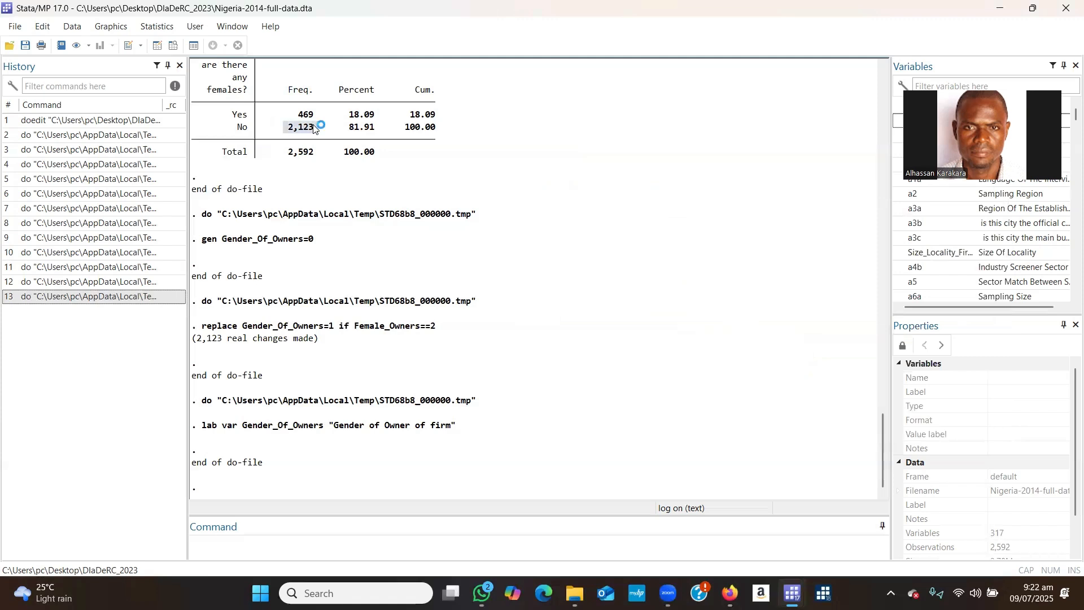
drag(228, 127, 251, 128)
mouse_move(793, 593)
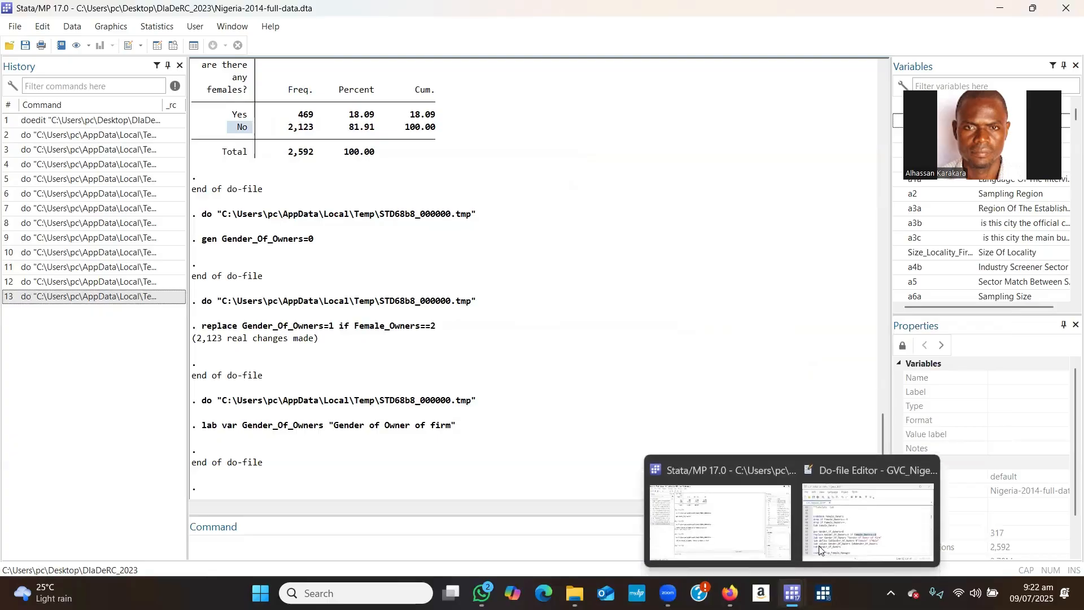
click(820, 550)
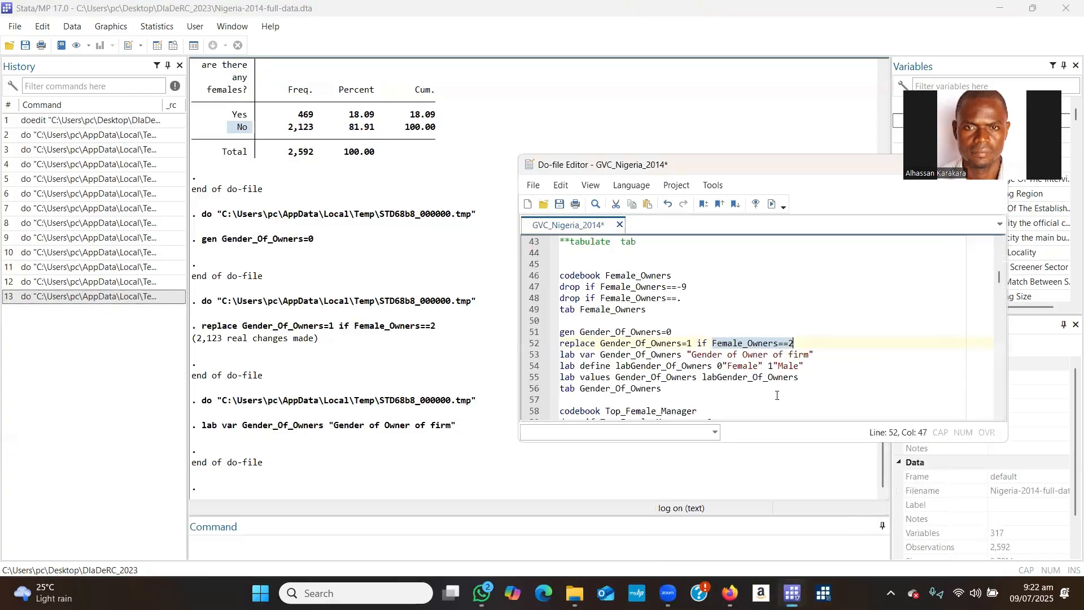
Examine how the lab define line assigns 0 to "Female" and 1 to "Male" in labGender_Of_Owners.
click(641, 367)
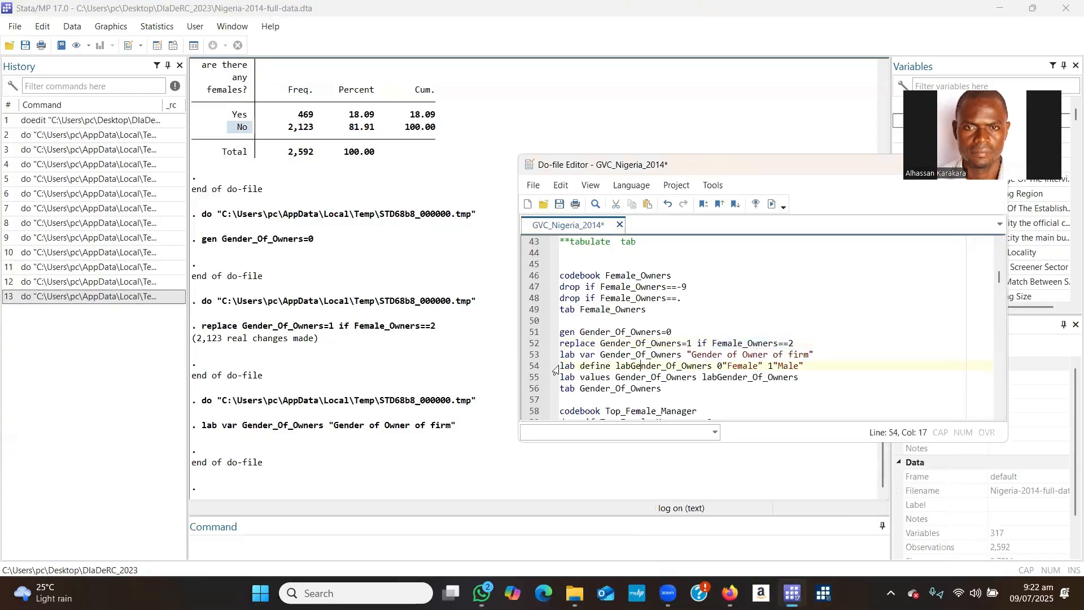
drag(562, 366, 724, 365)
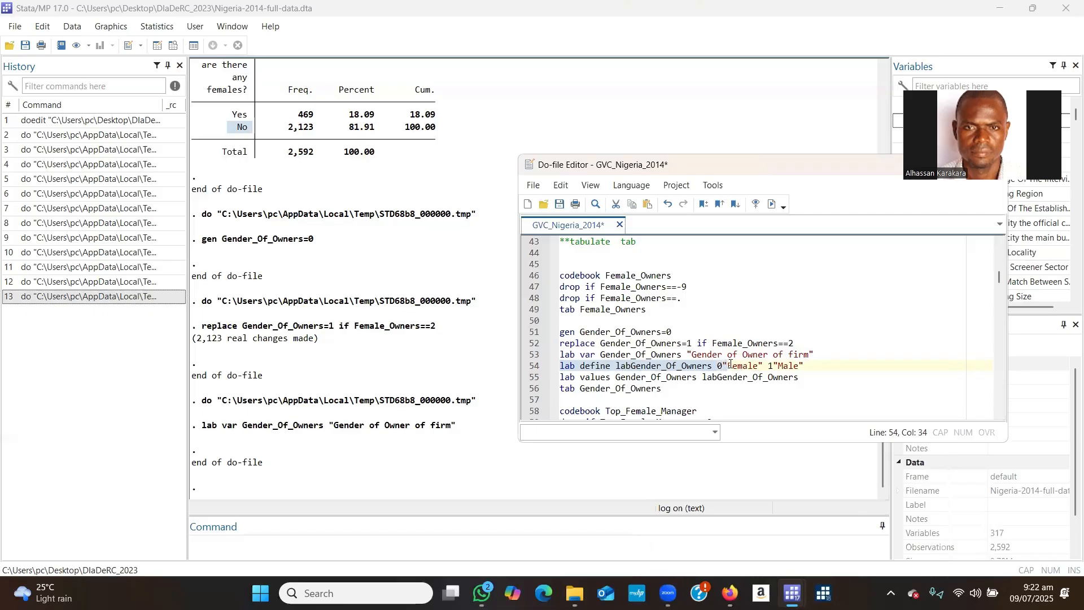
drag(730, 364, 762, 364)
click(764, 366)
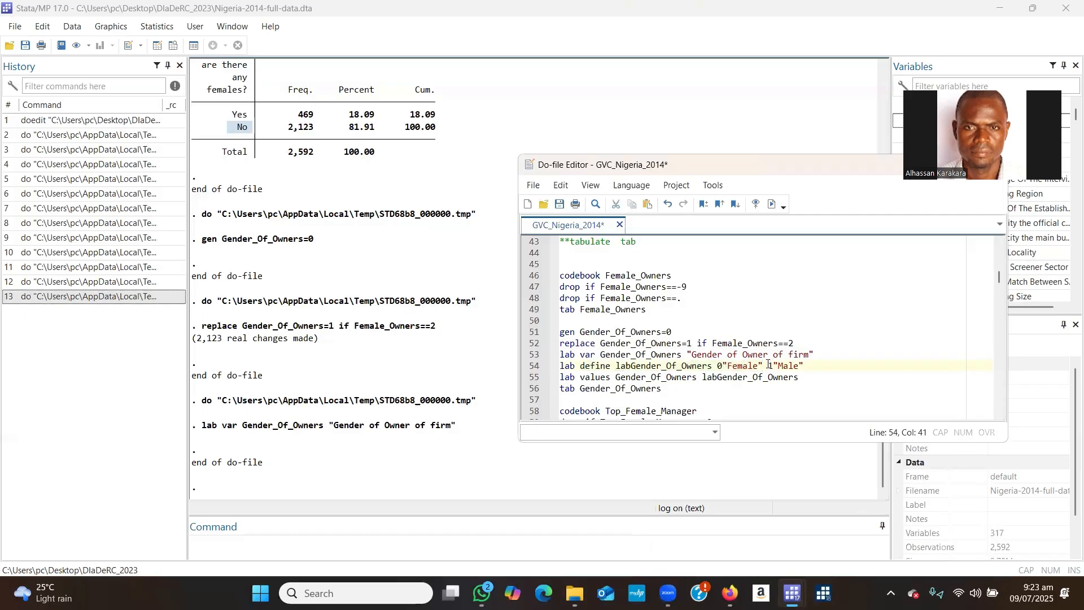
drag(769, 365, 786, 367)
click(742, 366)
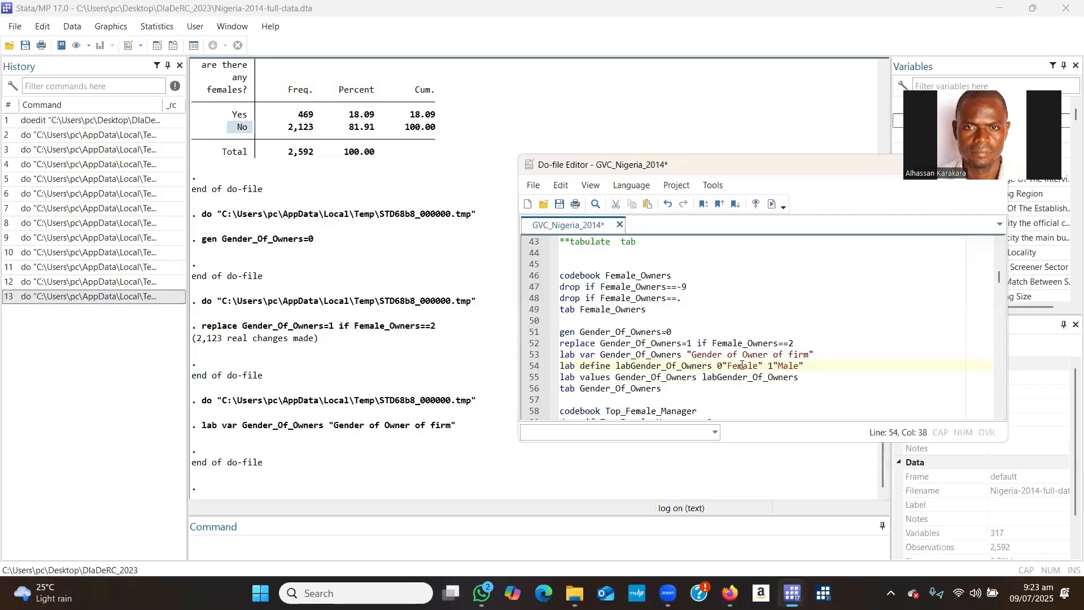
click(772, 366)
drag(781, 366, 803, 366)
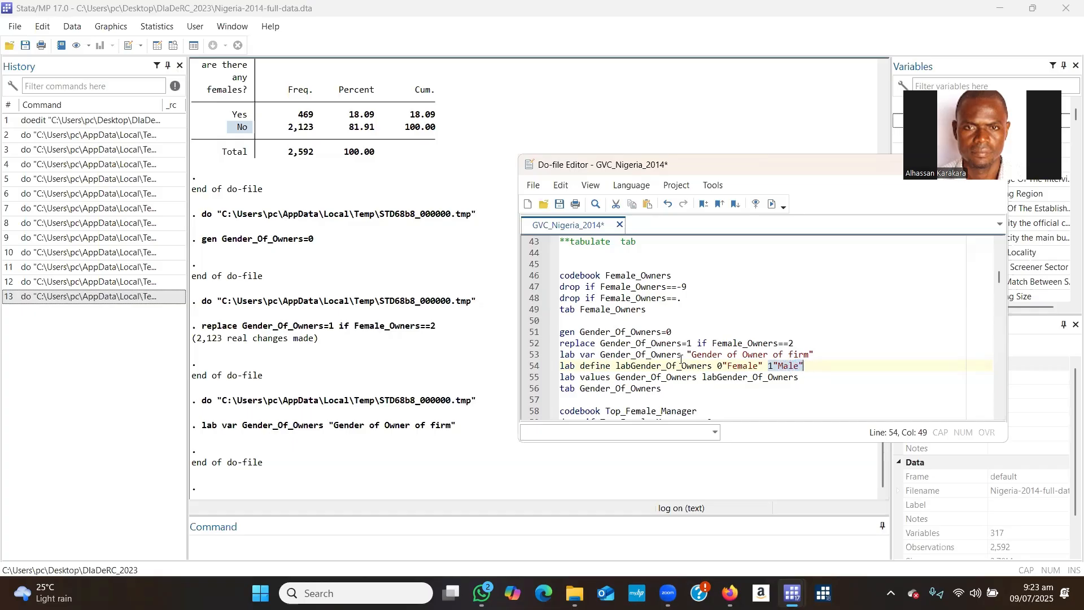
Run only the lab define labGender_Of_Owners 0"Female" 1"Male" line from the do-file.
click(632, 366)
drag(562, 366, 805, 364)
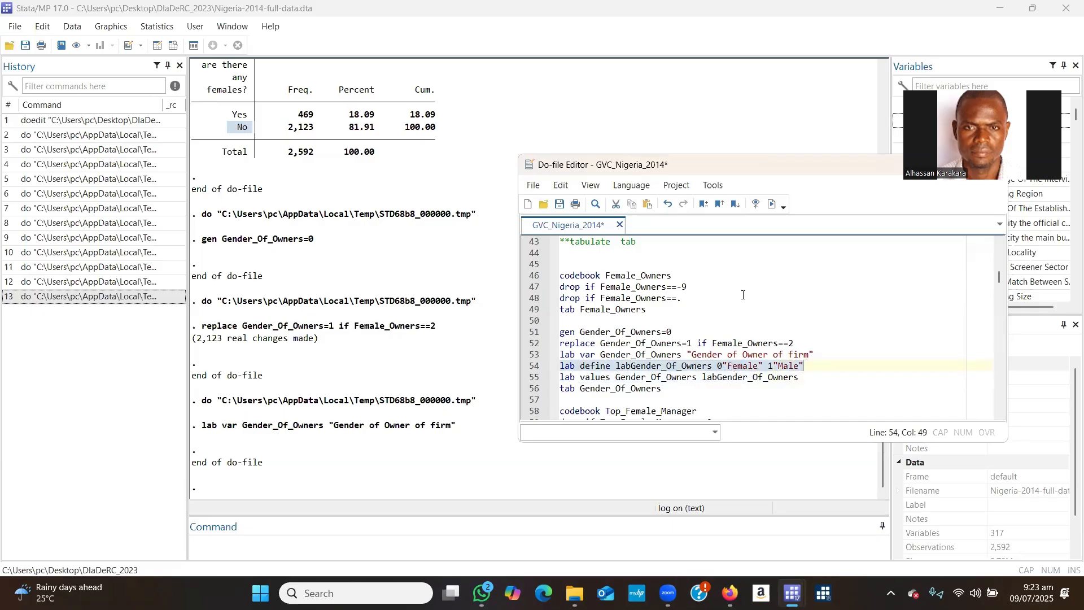
click(773, 204)
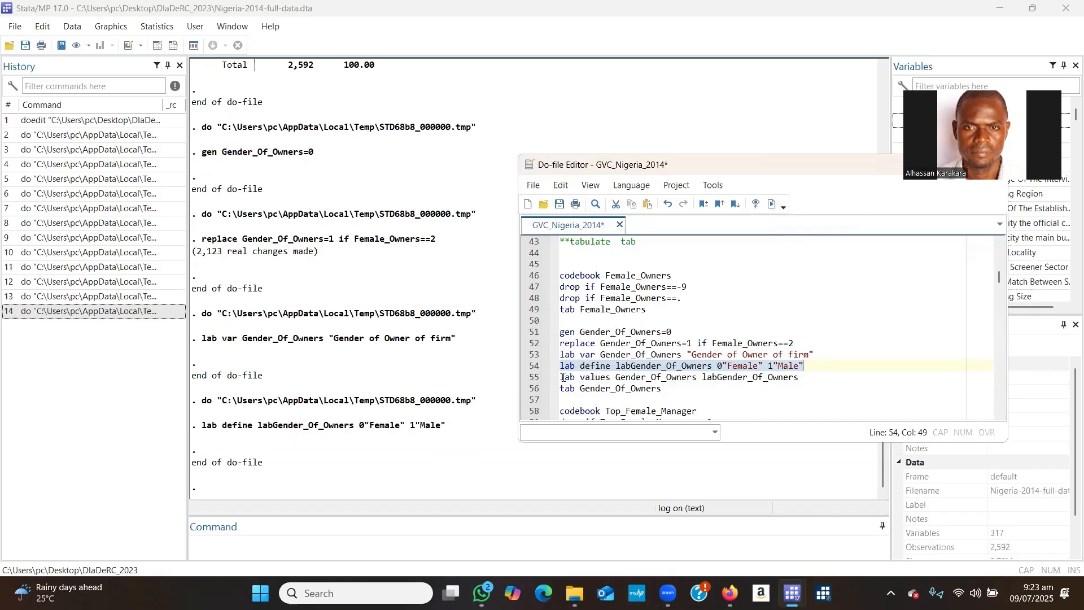
Review the lab values Gender_Of_Owners labGender_Of_Owners line against the earlier recode results and run only that line.
drag(562, 377, 575, 377)
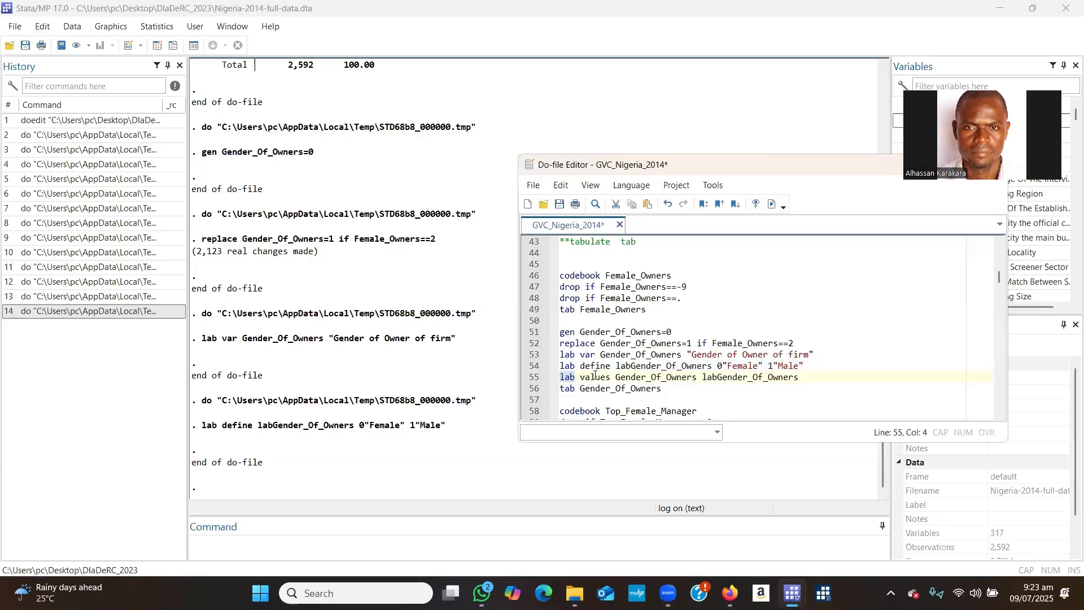
click(562, 377)
drag(562, 377, 799, 377)
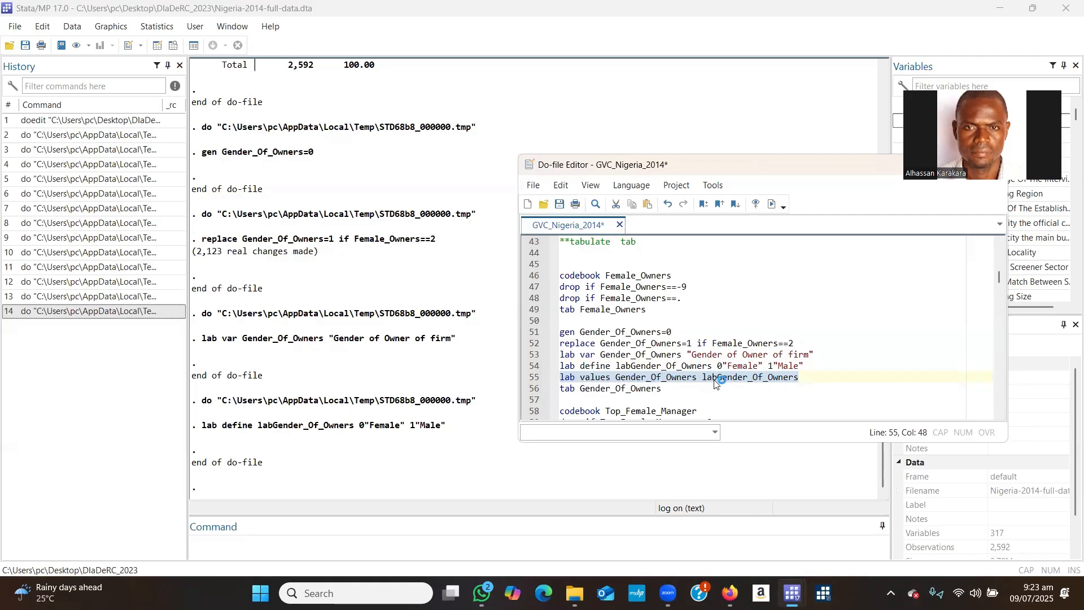
click(596, 377)
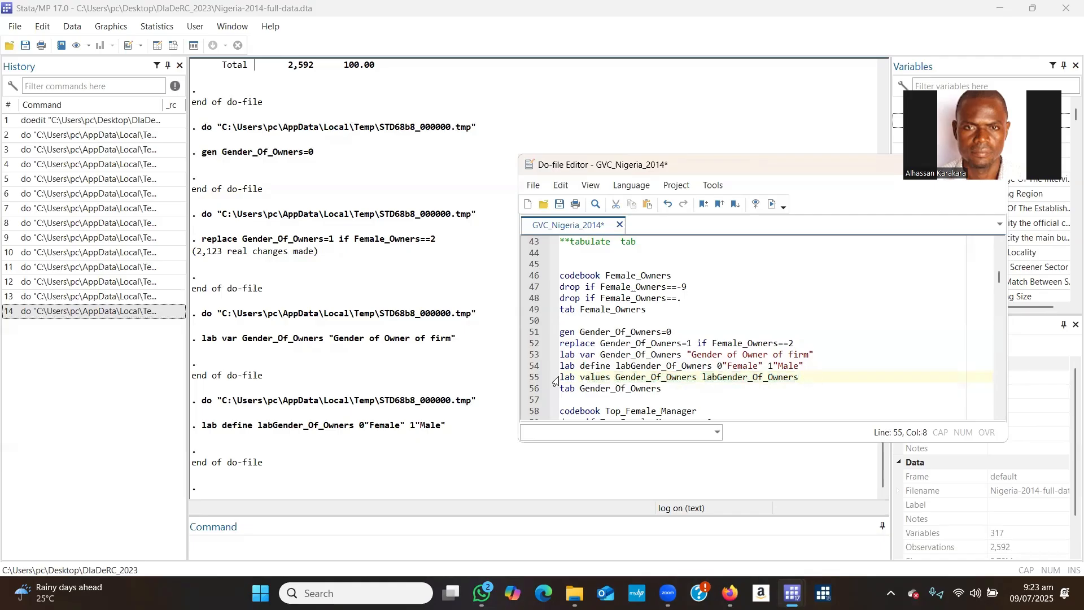
drag(562, 376, 803, 378)
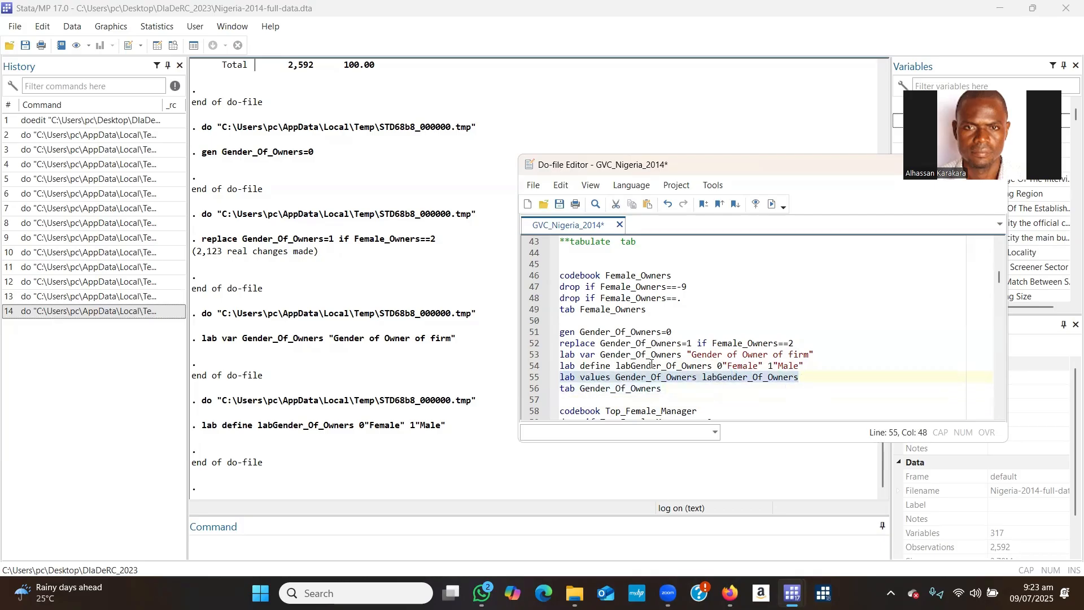
click(199, 259)
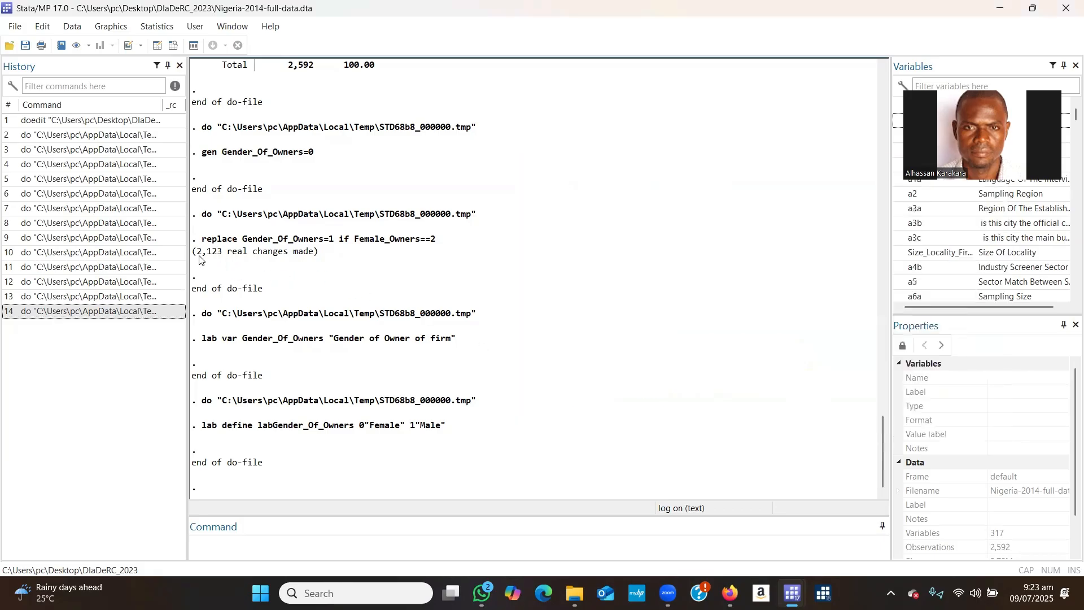
drag(199, 258, 223, 255)
click(624, 308)
scroll(624, 307, up, 2)
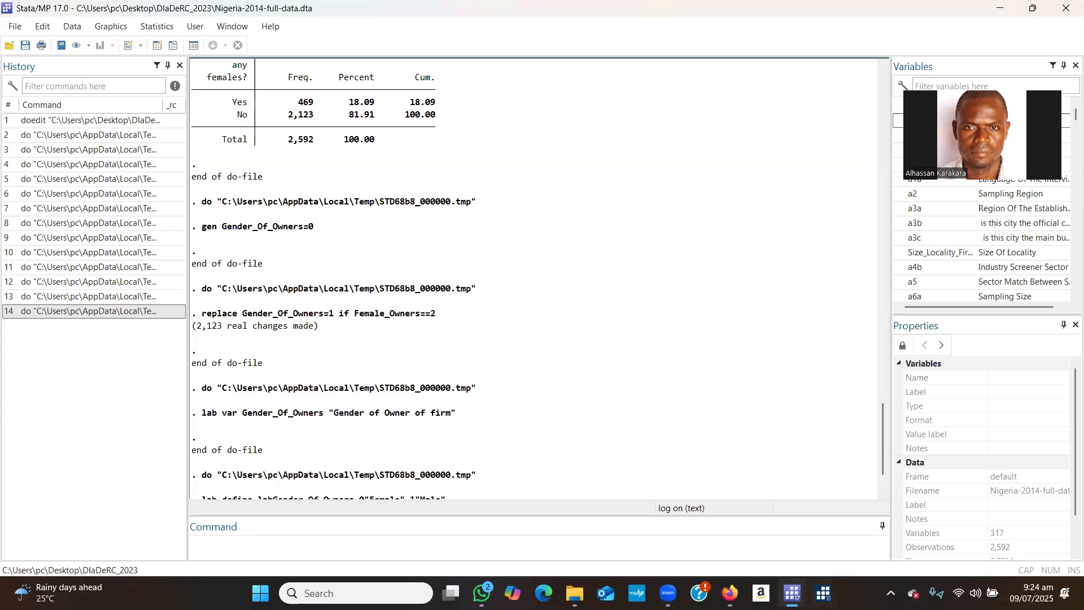
mouse_move(792, 594)
click(864, 479)
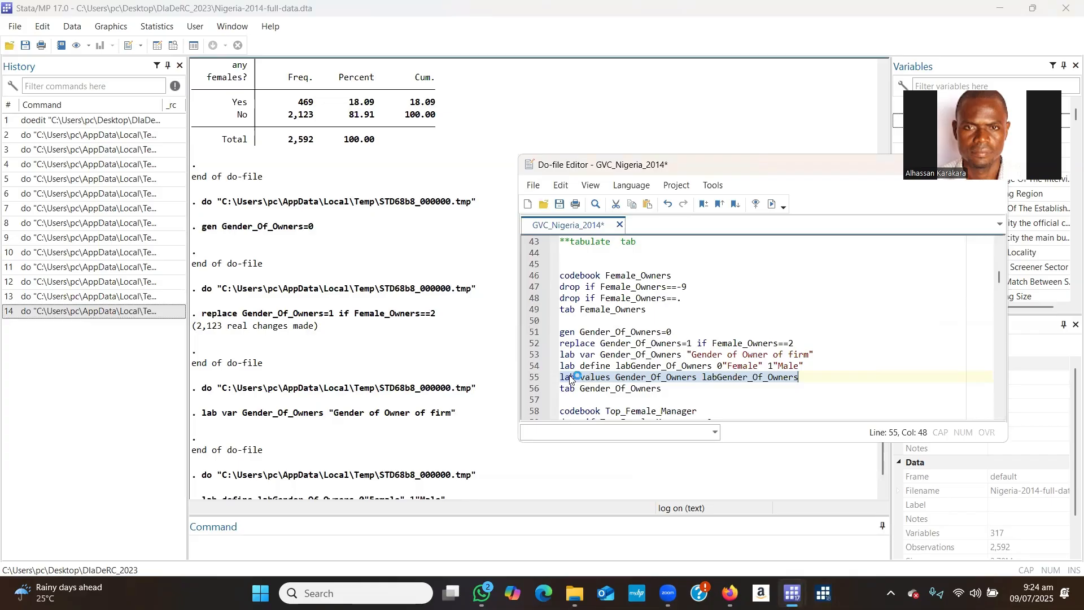
click(772, 204)
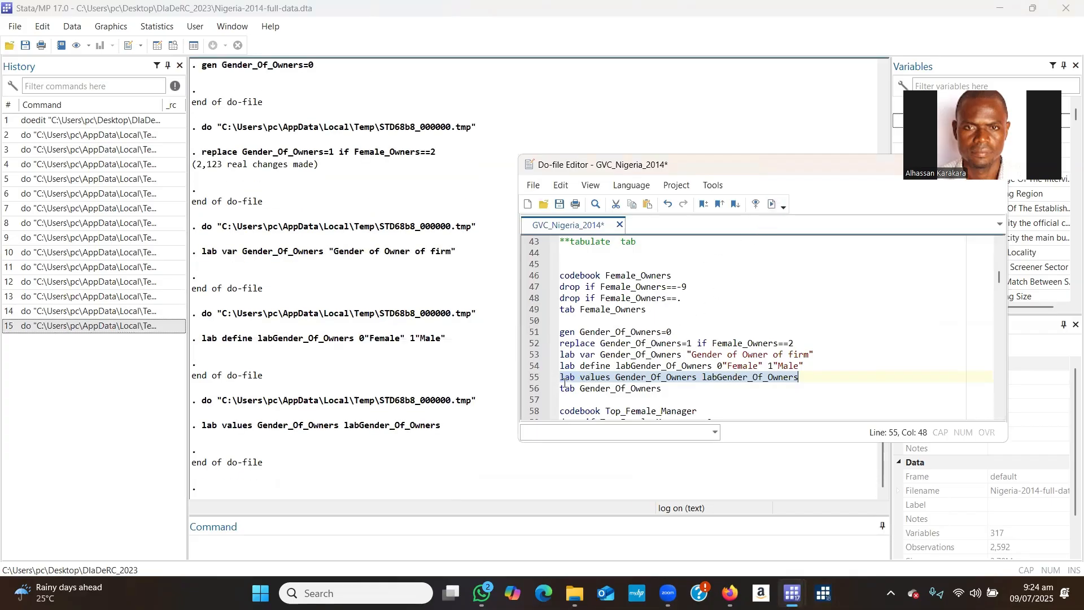
Run only the tab Gender_Of_Owners line and save the do-file.
drag(563, 388, 664, 386)
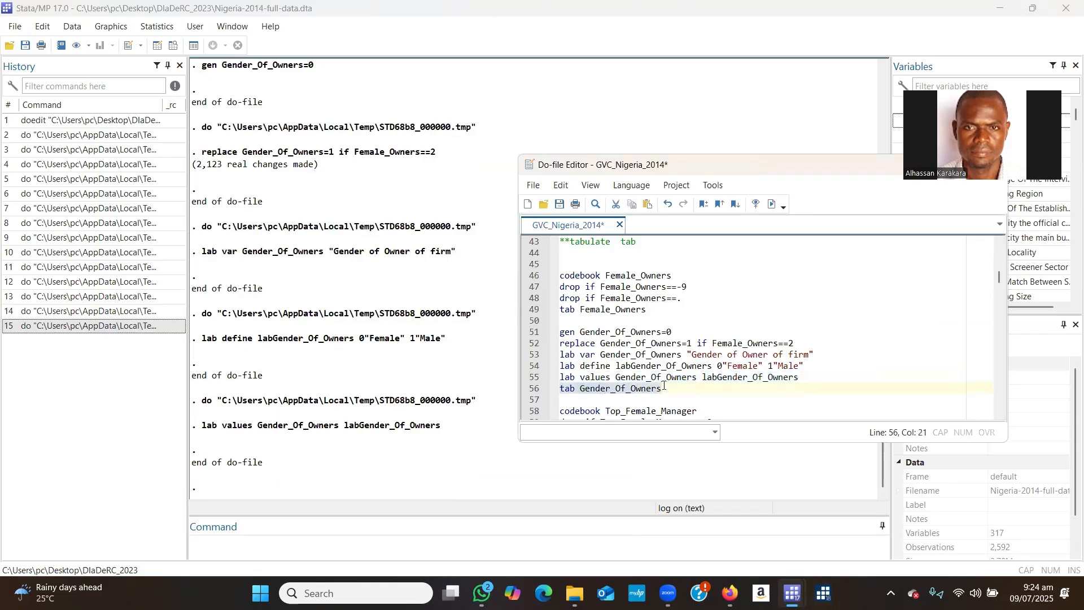
click(773, 205)
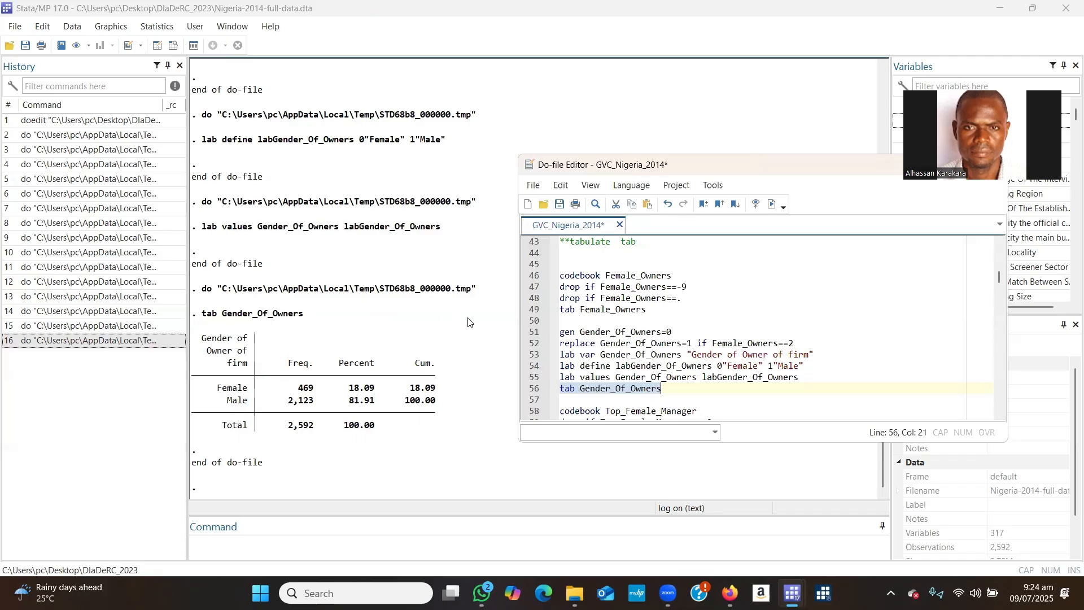
click(559, 206)
Add a codebook Gender_Of_Owners line in the do-file below tab Gender_Of_Owners and run only that new line.
click(680, 388)
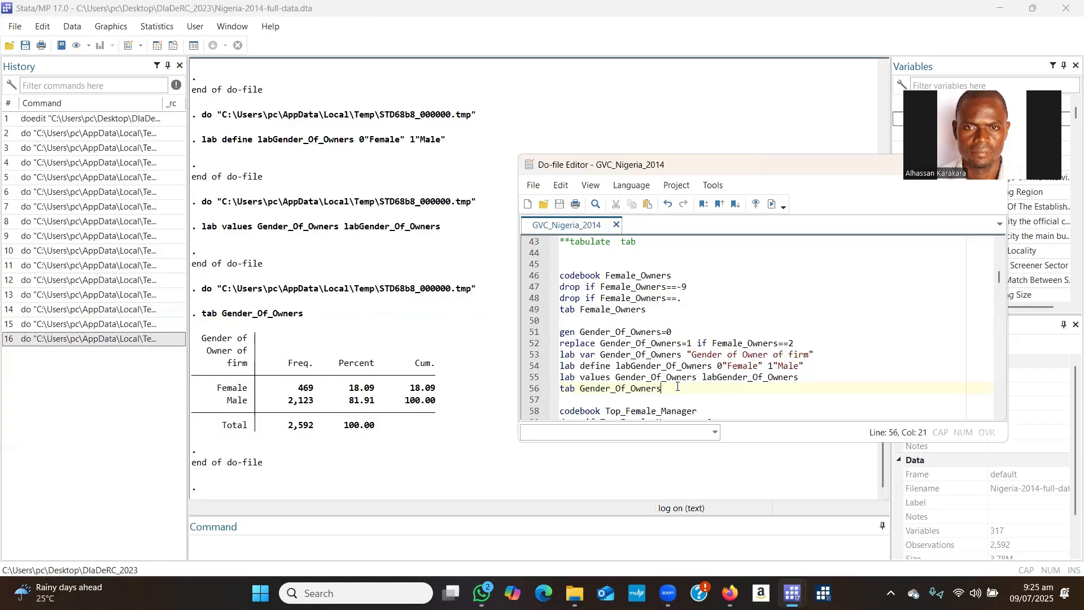
key(Return)
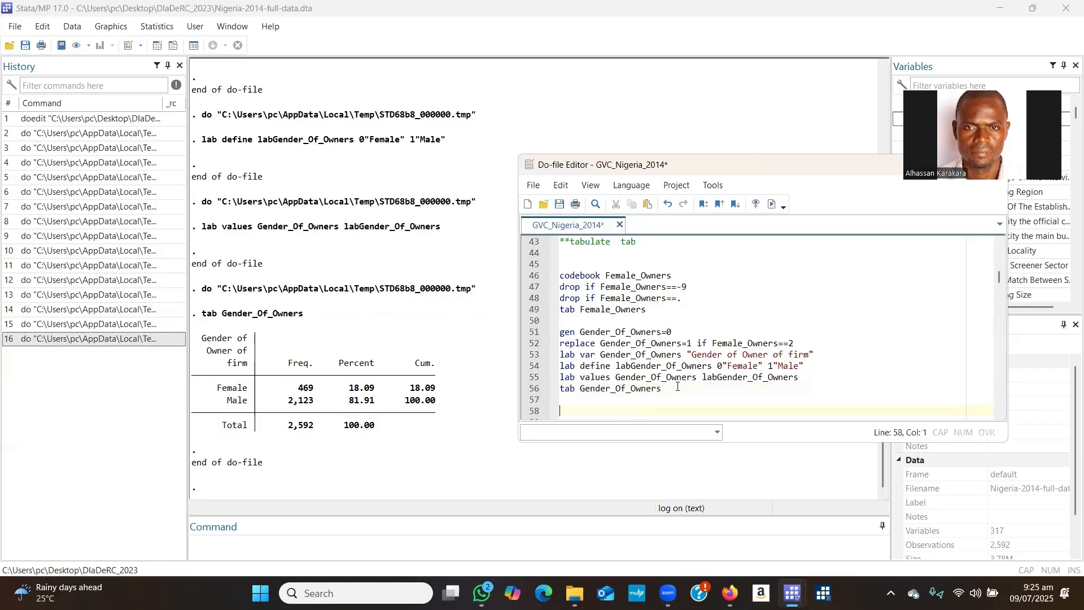
text(codebook Gend)
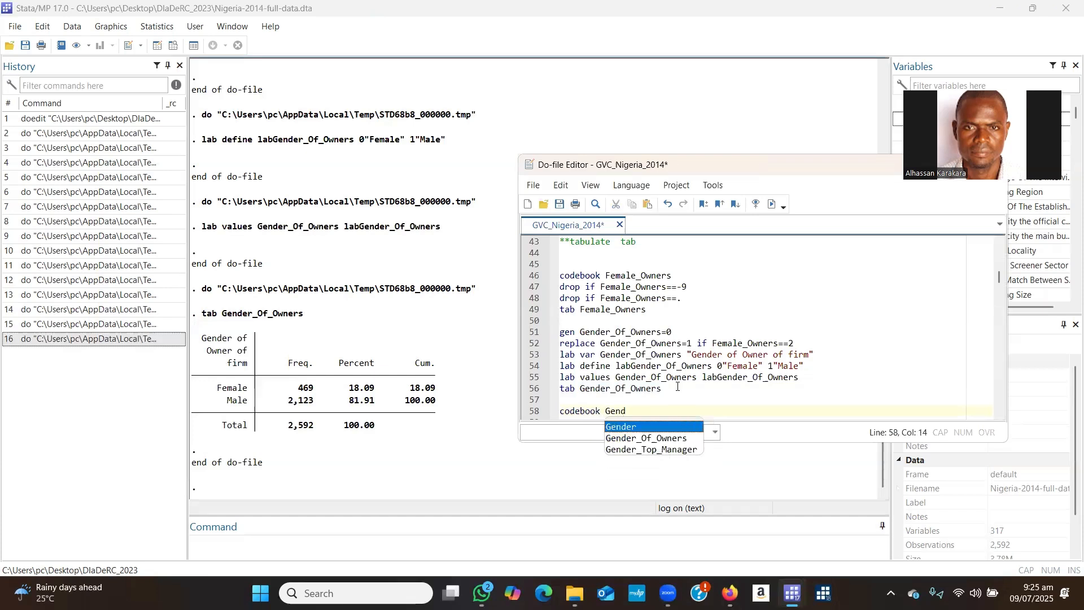
double_click(680, 438)
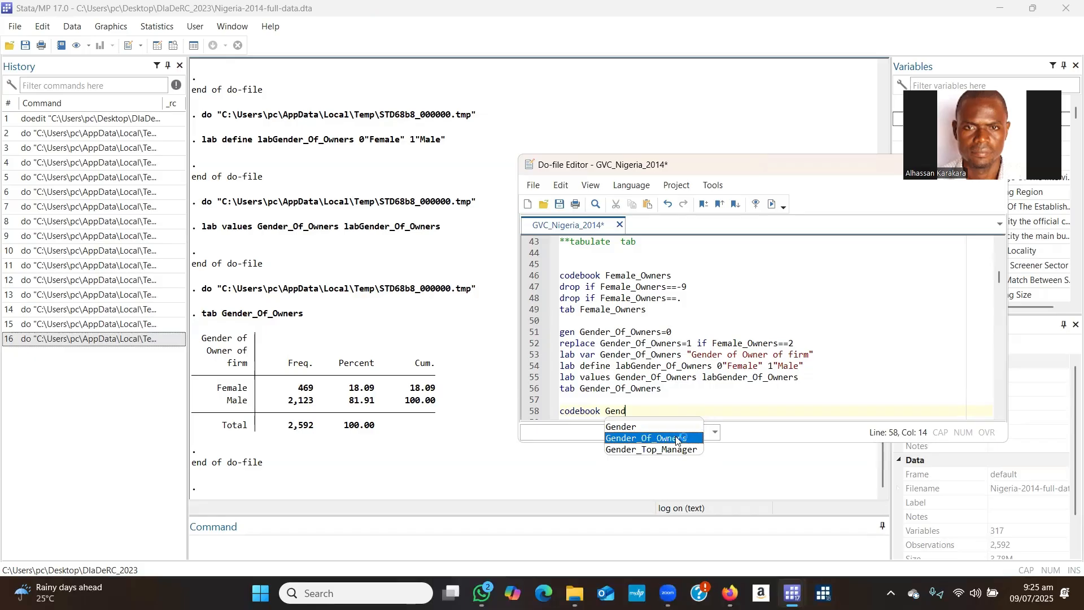
click(1000, 416)
click(1000, 416)
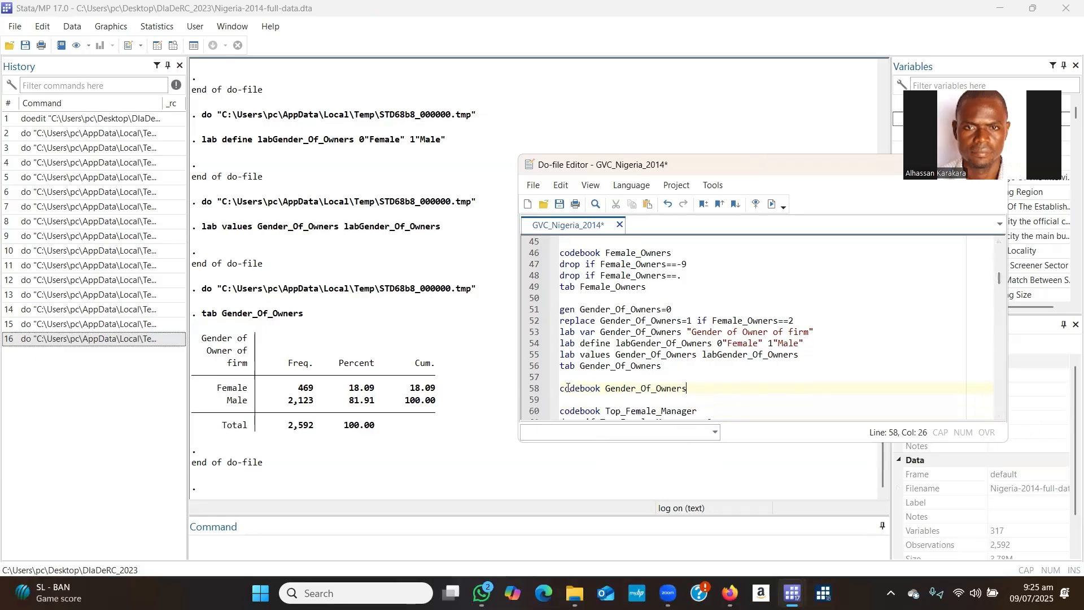
drag(559, 388, 689, 389)
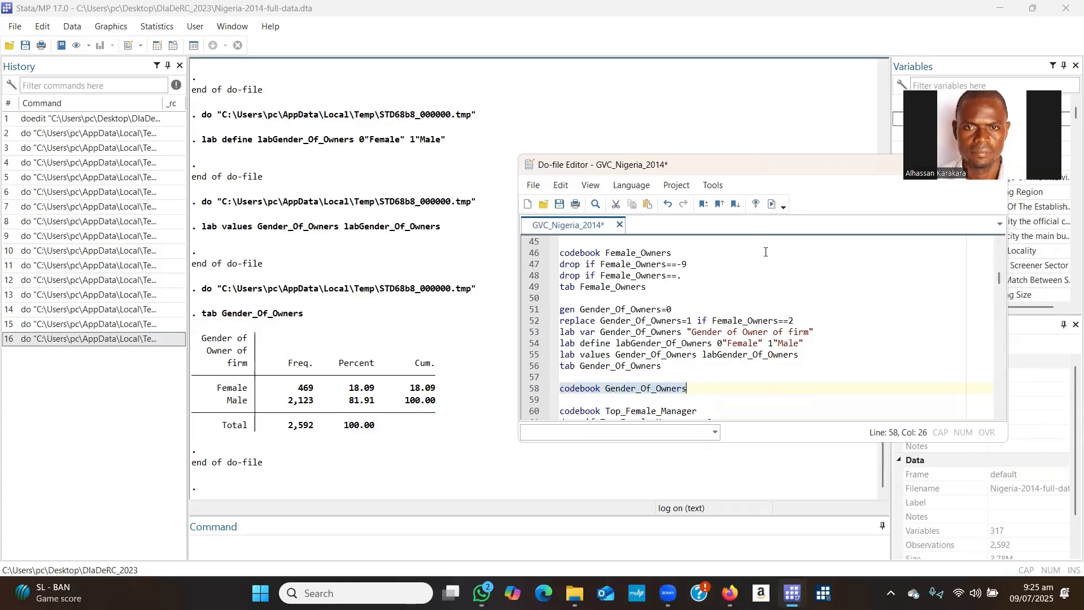
click(771, 204)
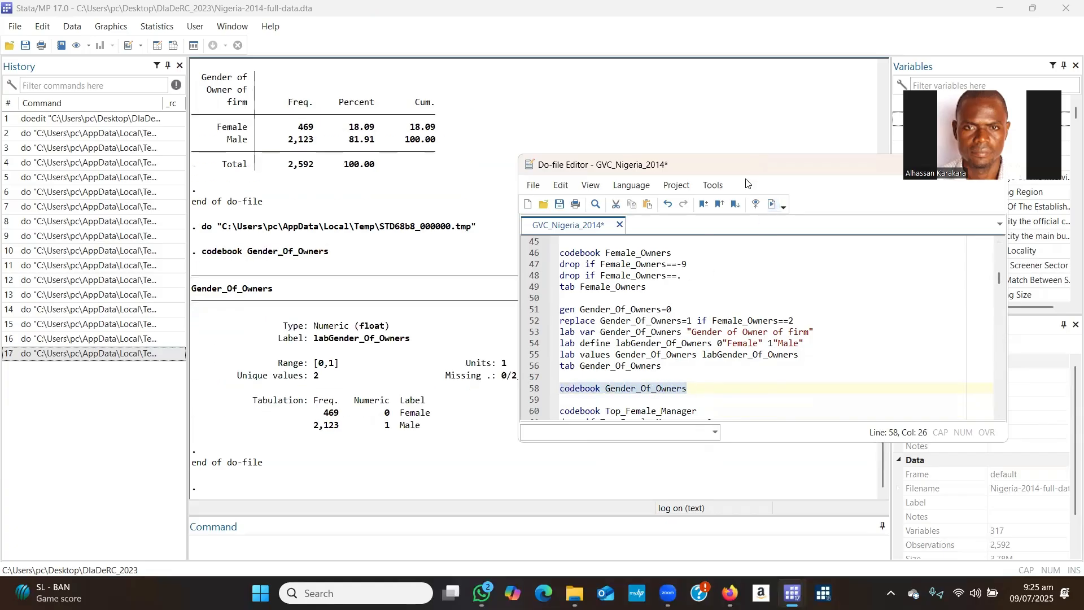
Move the do-file window clear of the results and compare the Gender_Of_Owners codebook with the earlier Female_Owners codebook.
drag(756, 164, 832, 267)
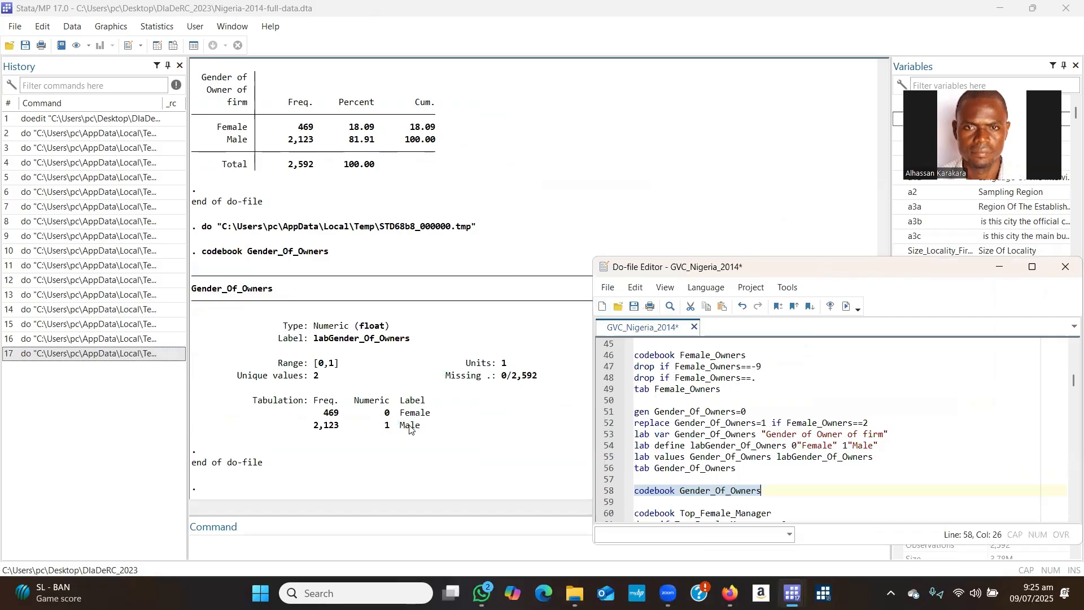
click(508, 416)
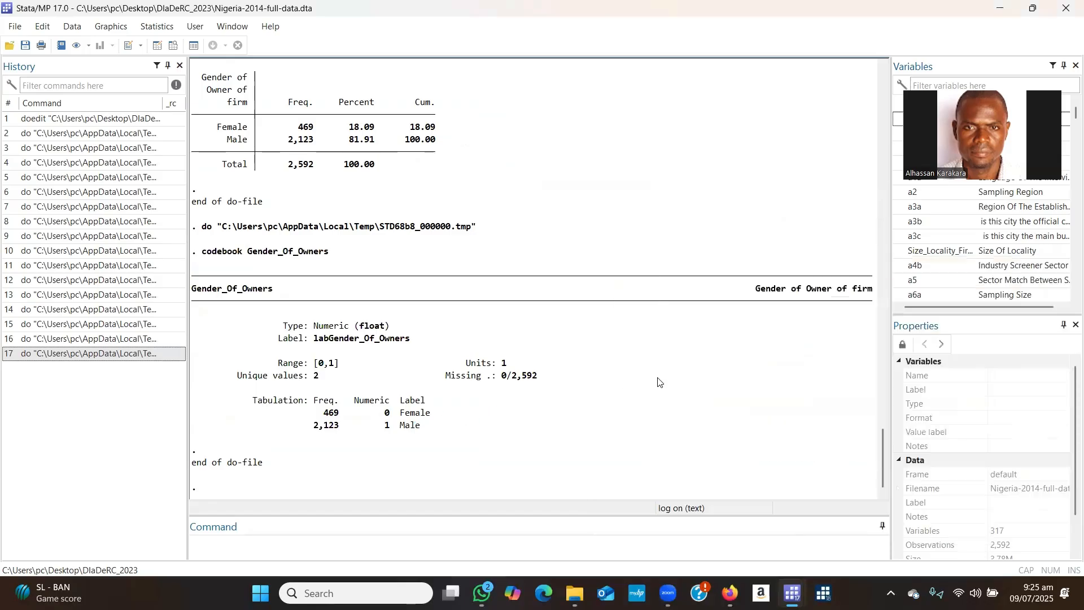
scroll(657, 382, up, 10)
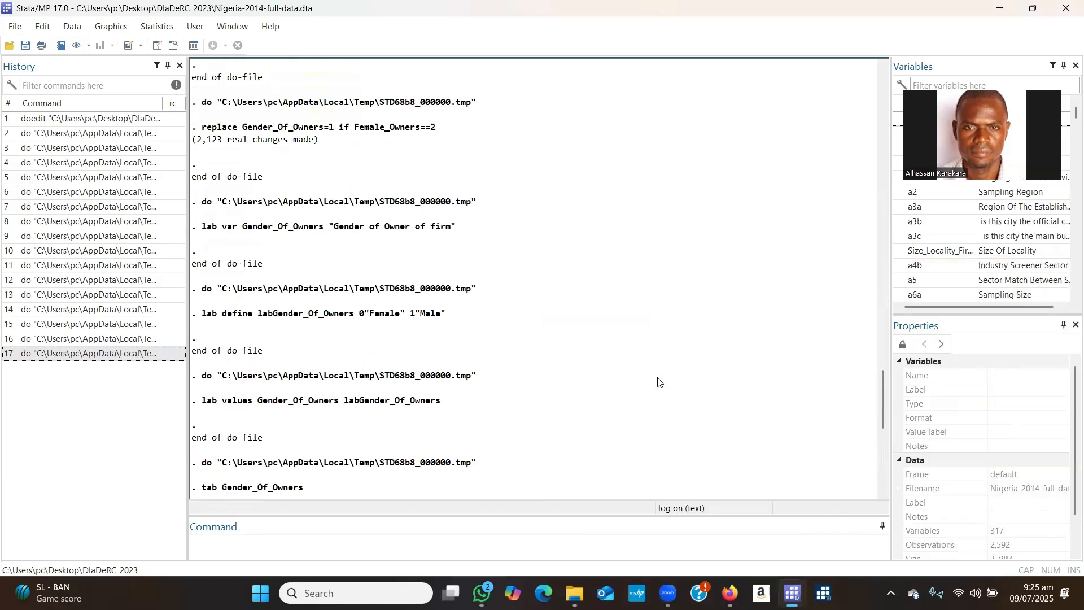
scroll(659, 381, up, 15)
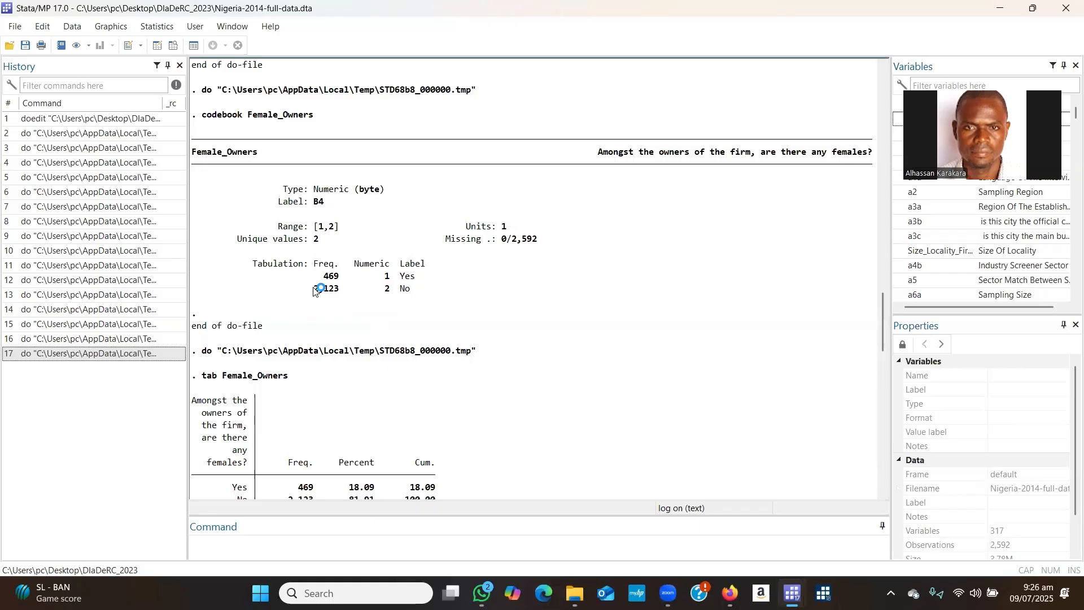
Compare the coding of each category in the Female_Owners codebook with the matching rows of the Gender_Of_Owners codebook.
drag(313, 290, 416, 289)
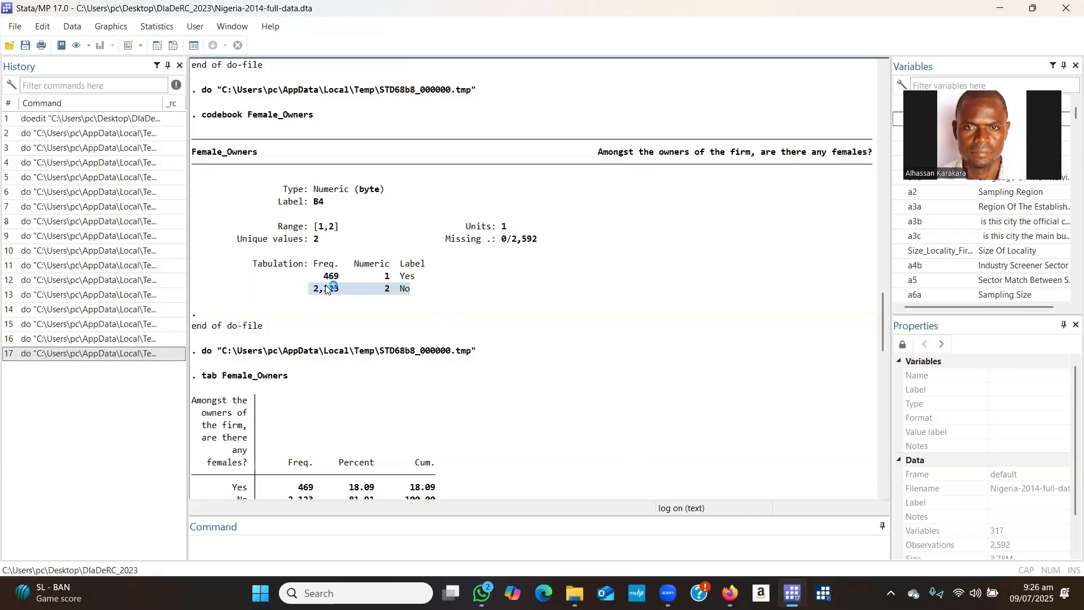
drag(314, 289, 416, 290)
click(879, 473)
click(880, 472)
click(879, 472)
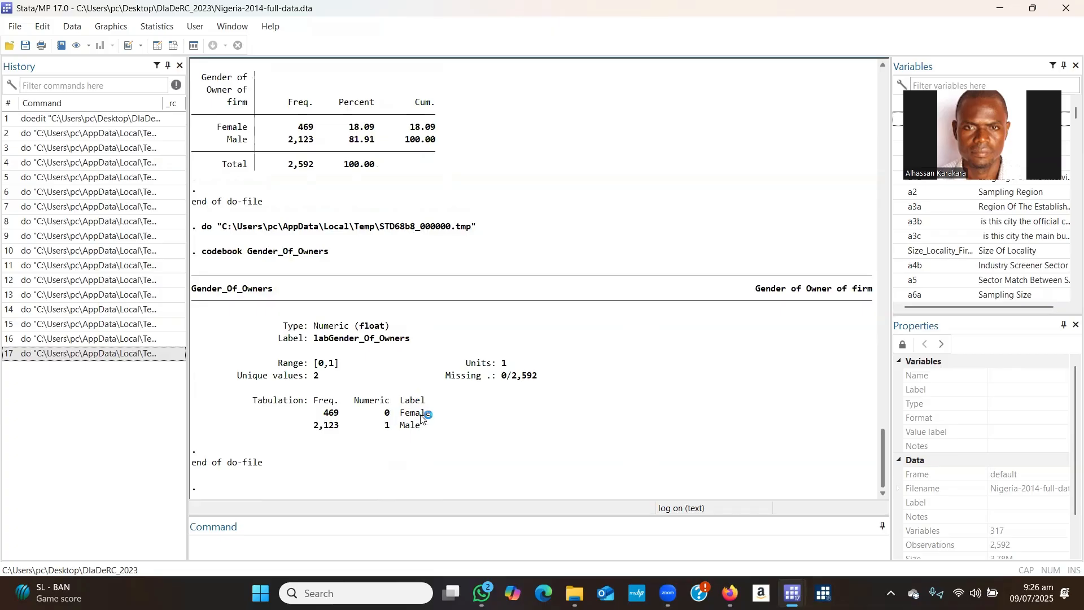
drag(320, 413, 411, 429)
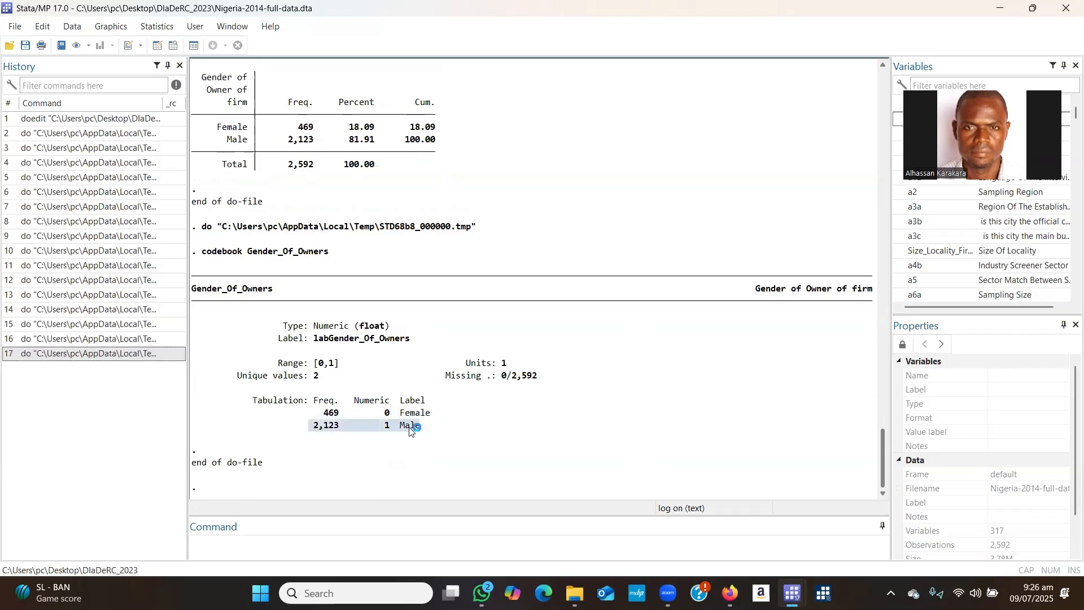
drag(323, 413, 414, 417)
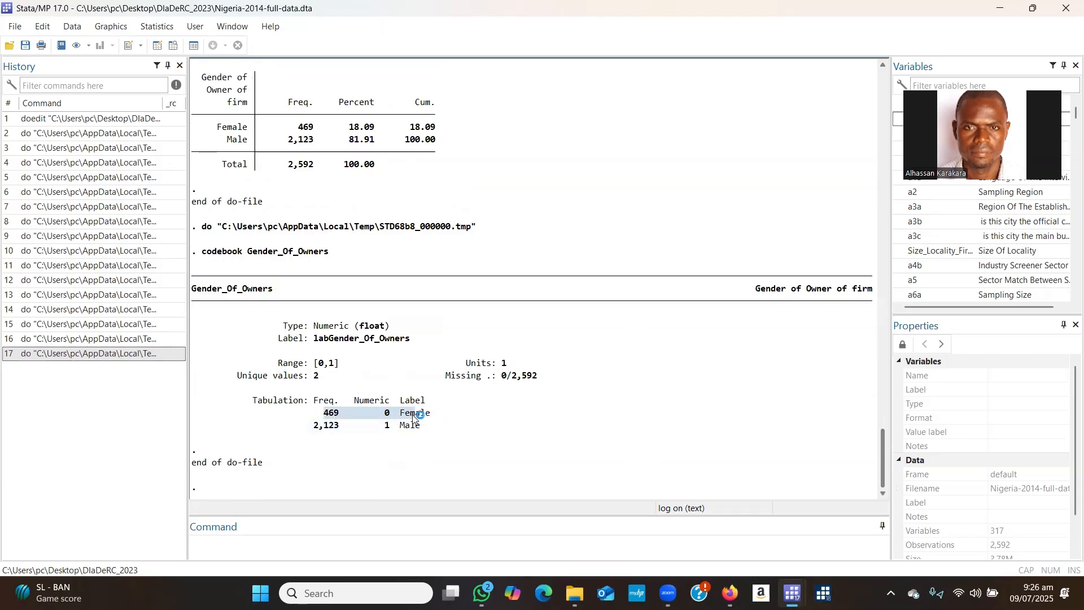
Bring back the GVC_Nigeria_2014 do-file, save it and move its window up over the results.
mouse_move(793, 593)
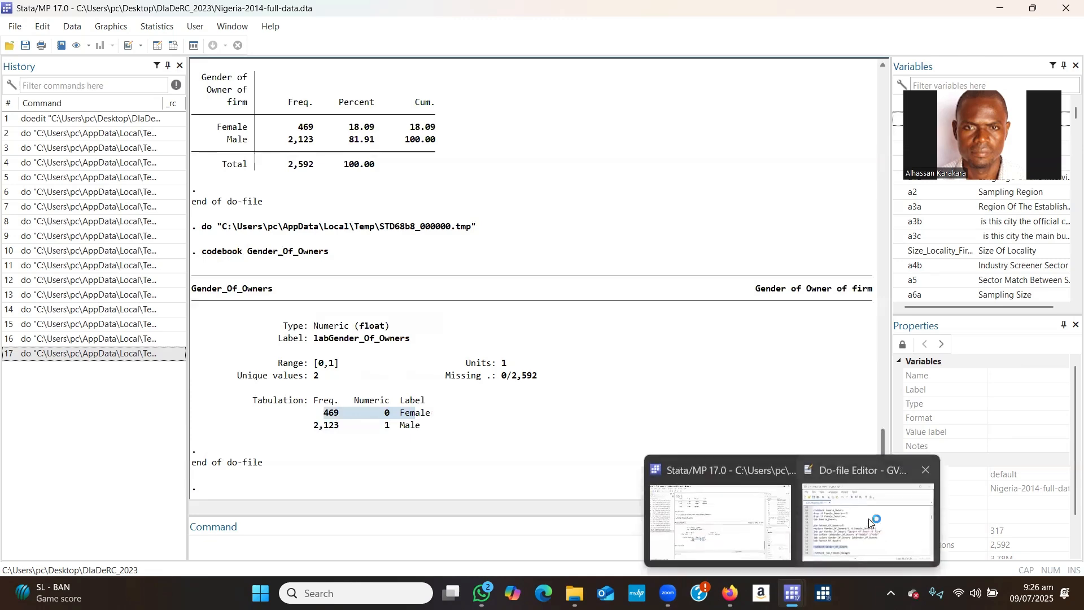
click(872, 519)
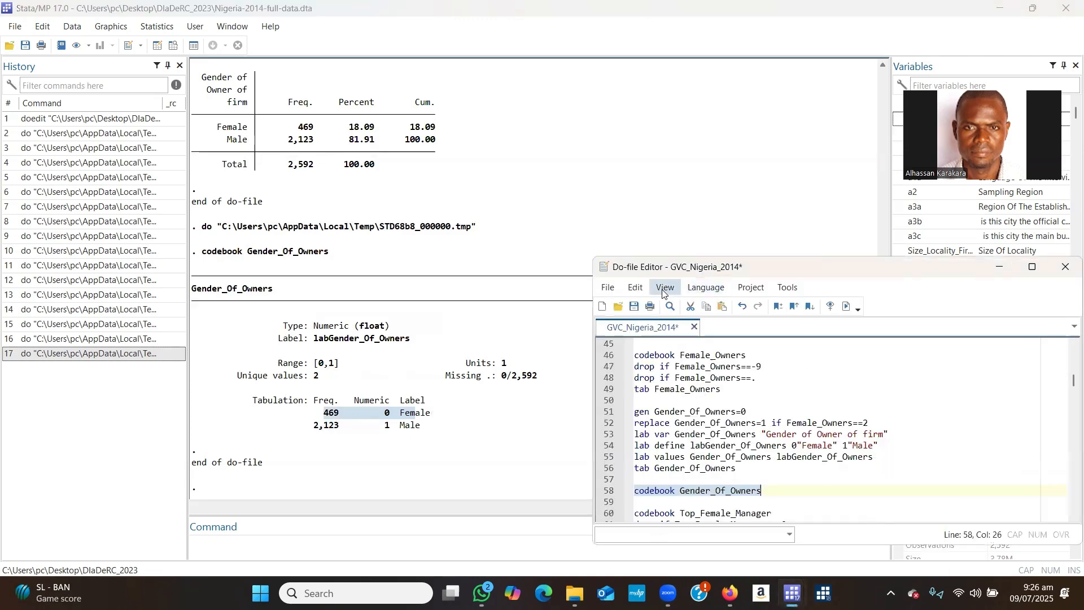
click(634, 305)
drag(817, 266, 698, 165)
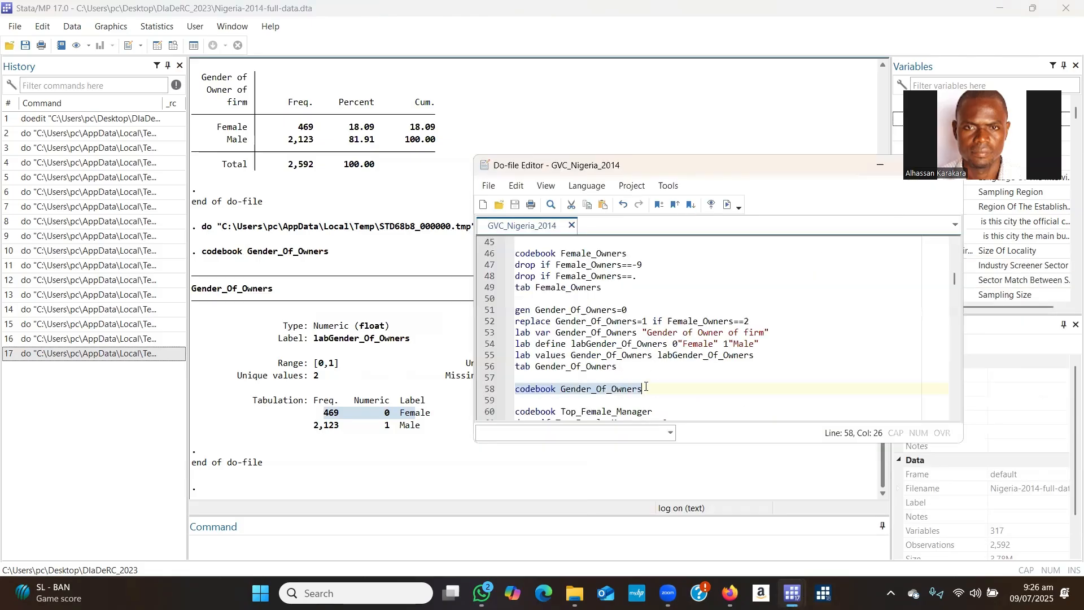
Find the Legal_Status block in the do-file and run only the codebook Legal_Status line.
click(646, 399)
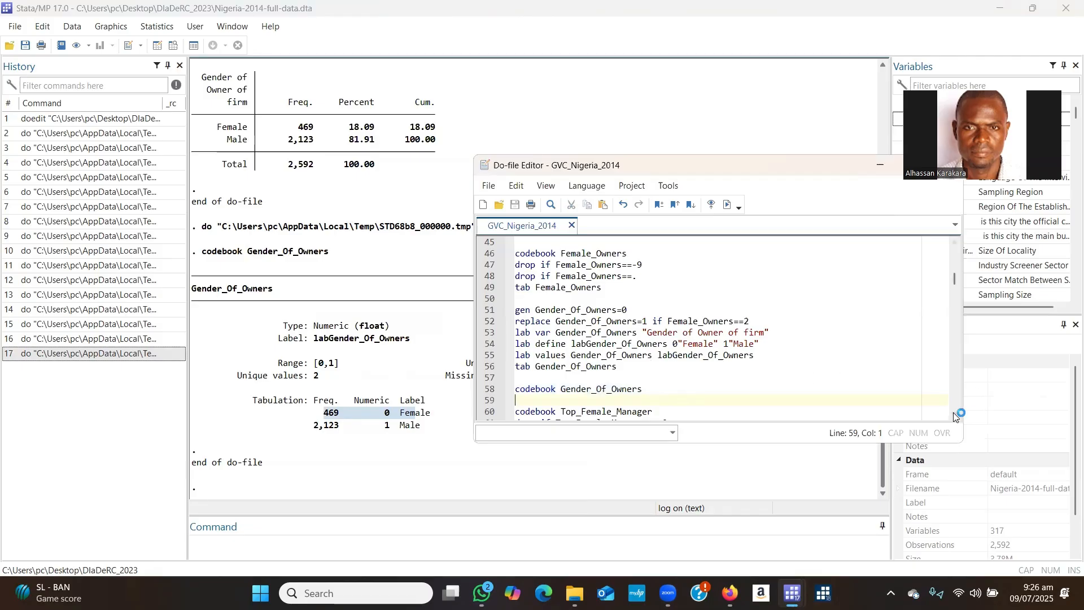
scroll(953, 418, down, 2)
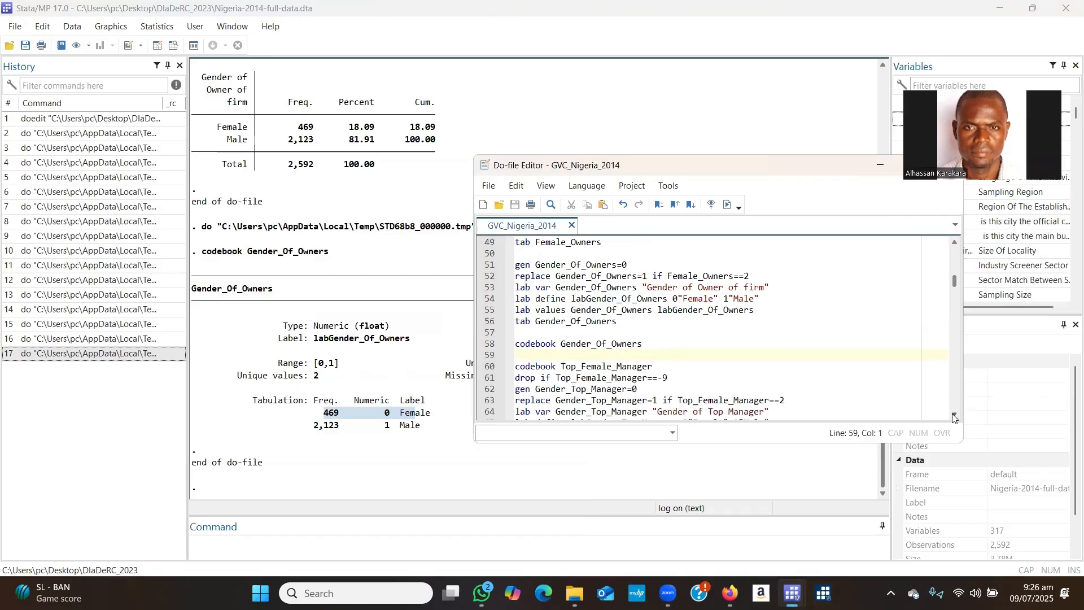
click(955, 416)
click(955, 417)
click(955, 416)
click(955, 416)
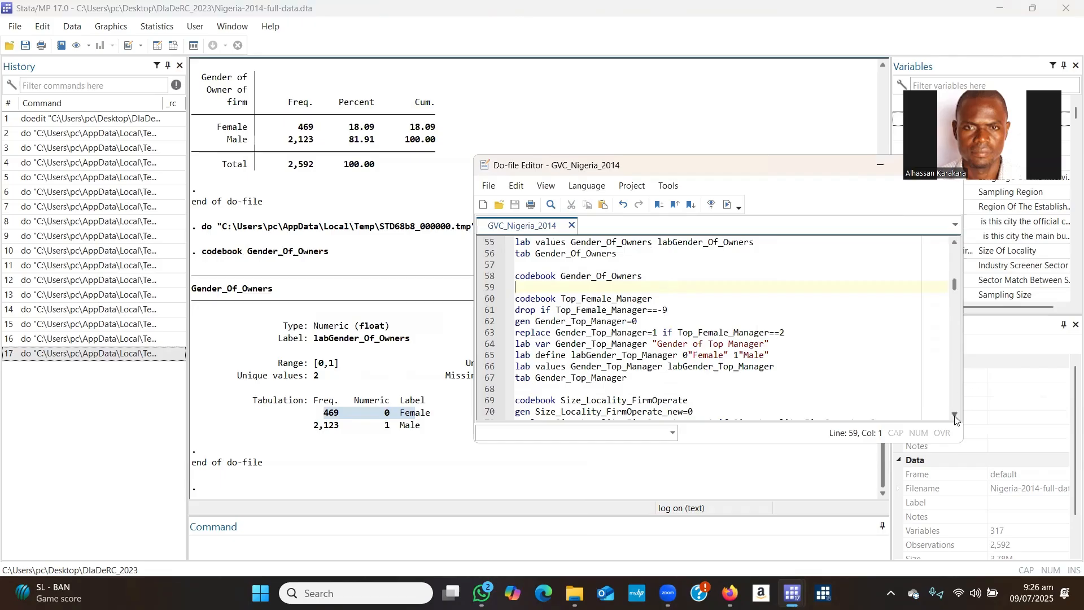
scroll(955, 417, down, 6)
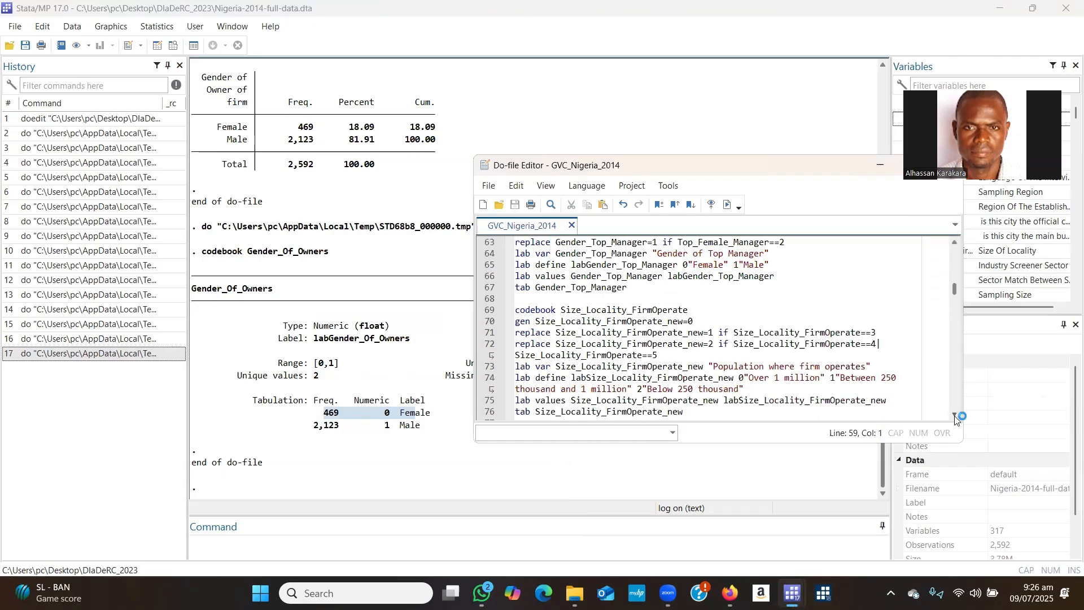
scroll(955, 418, down, 2)
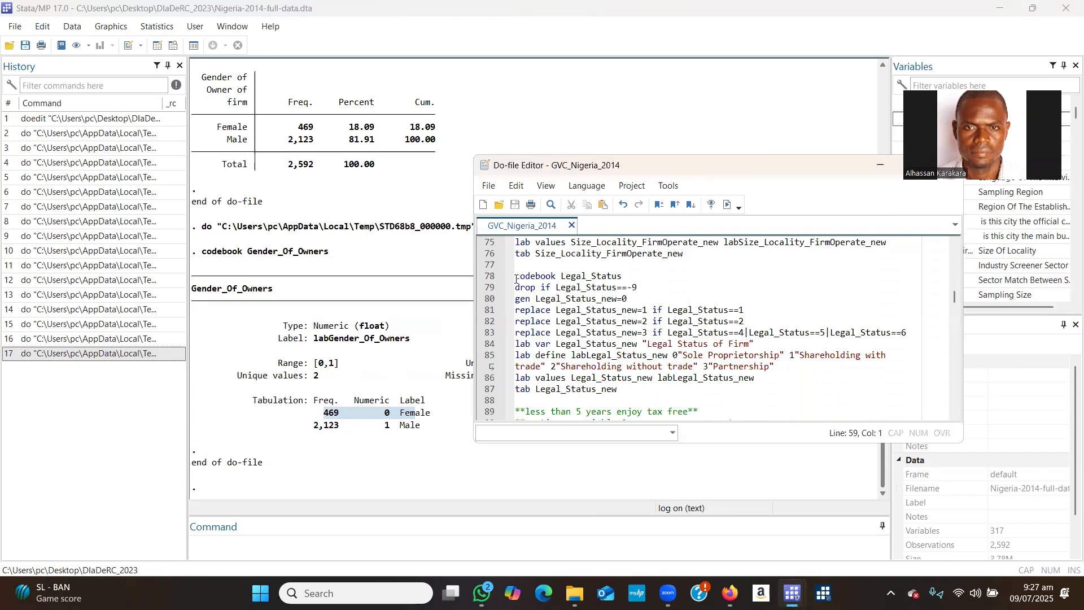
drag(515, 276, 626, 276)
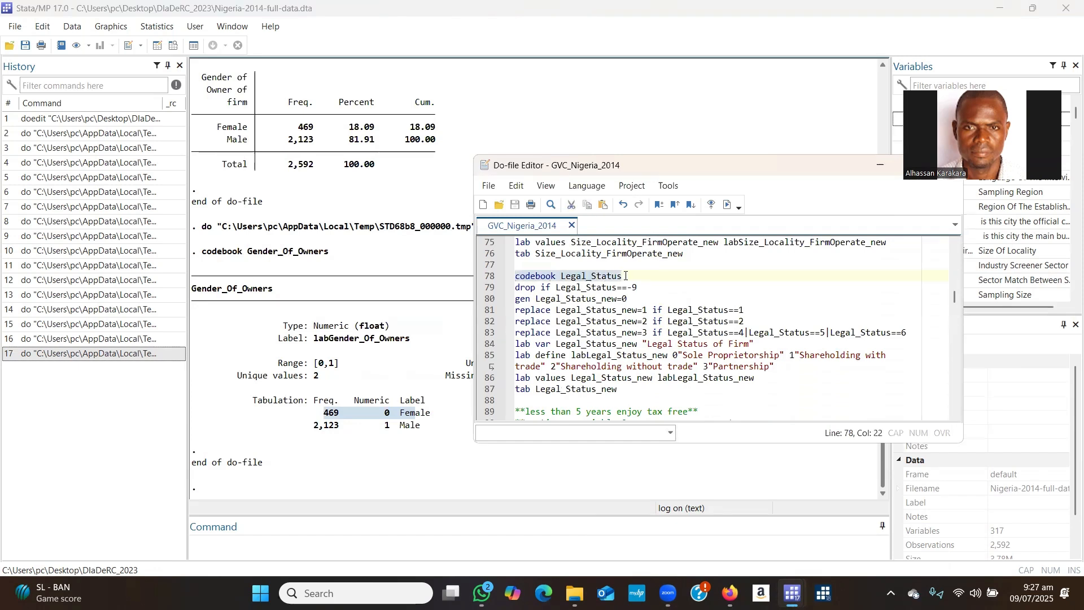
click(727, 206)
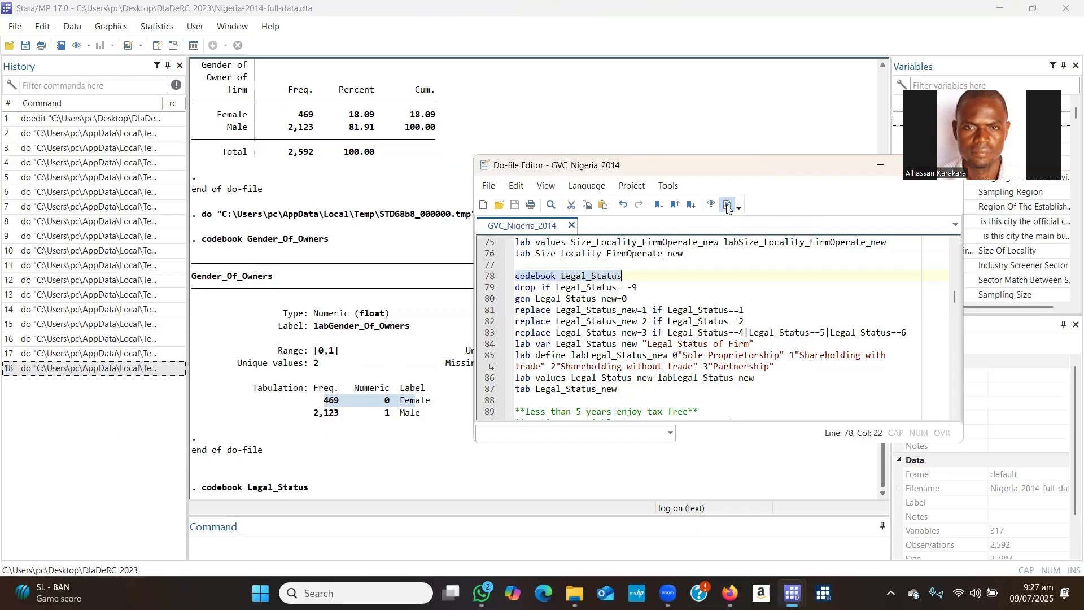
Clear the do-file window away and examine the Legal_Status codebook, including the partnership, OTHER and -9 don't-know categories.
click(877, 164)
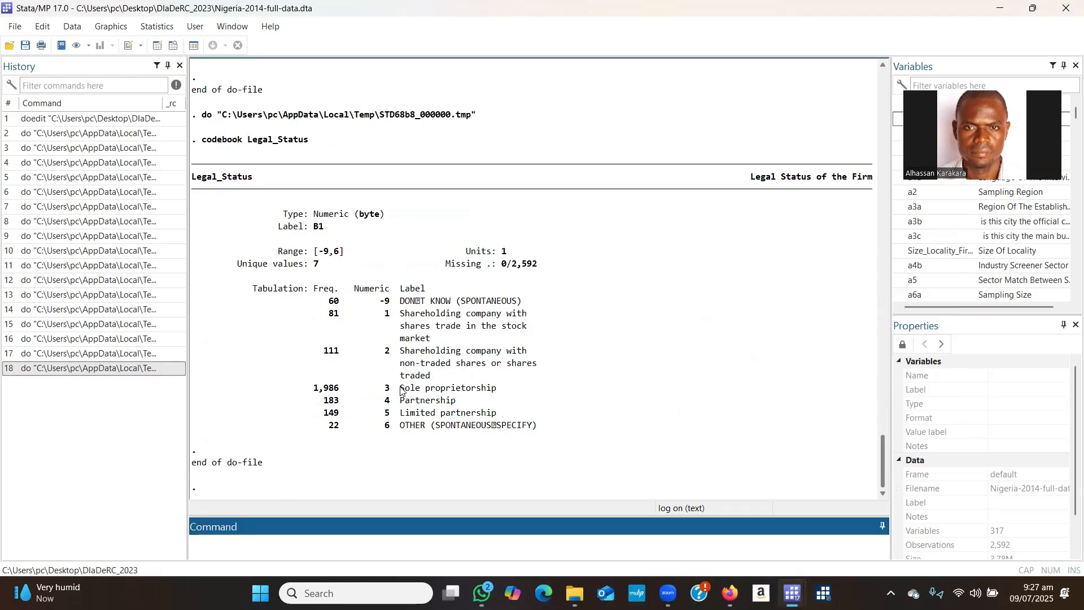
drag(400, 389, 500, 390)
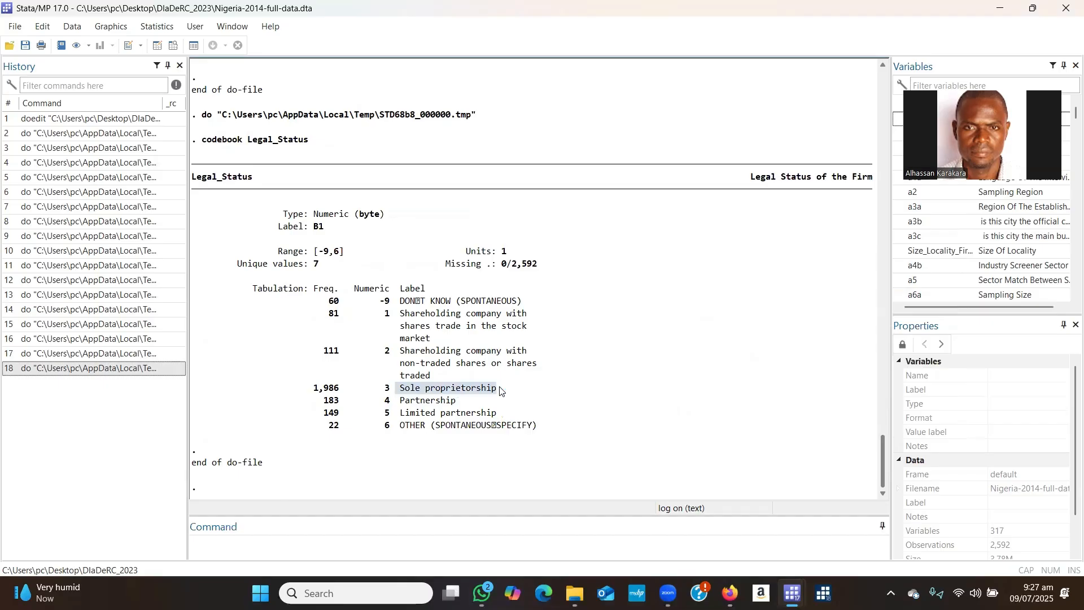
click(433, 402)
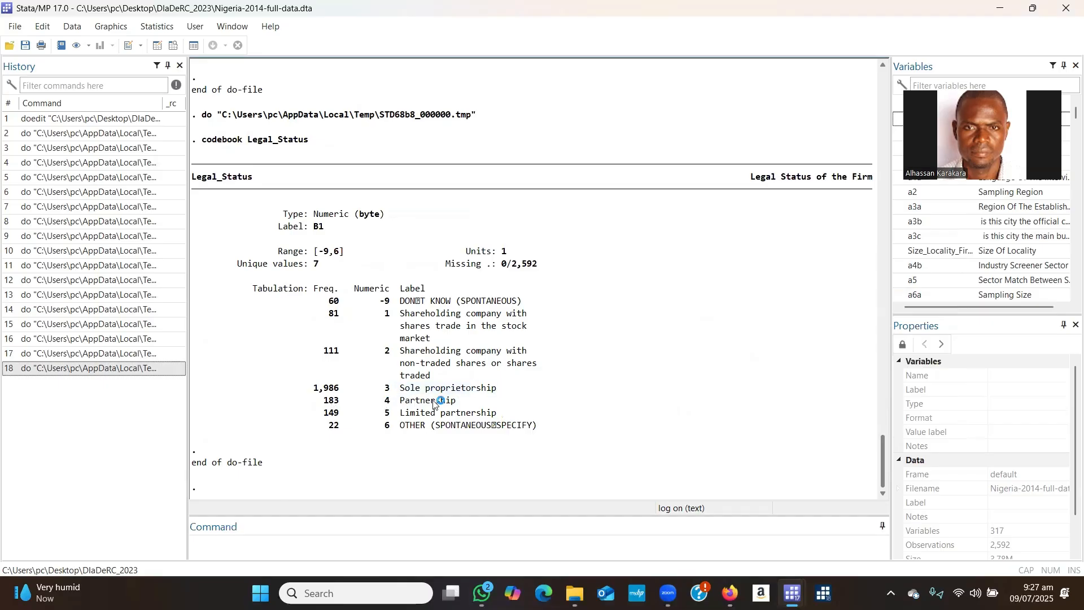
double_click(433, 402)
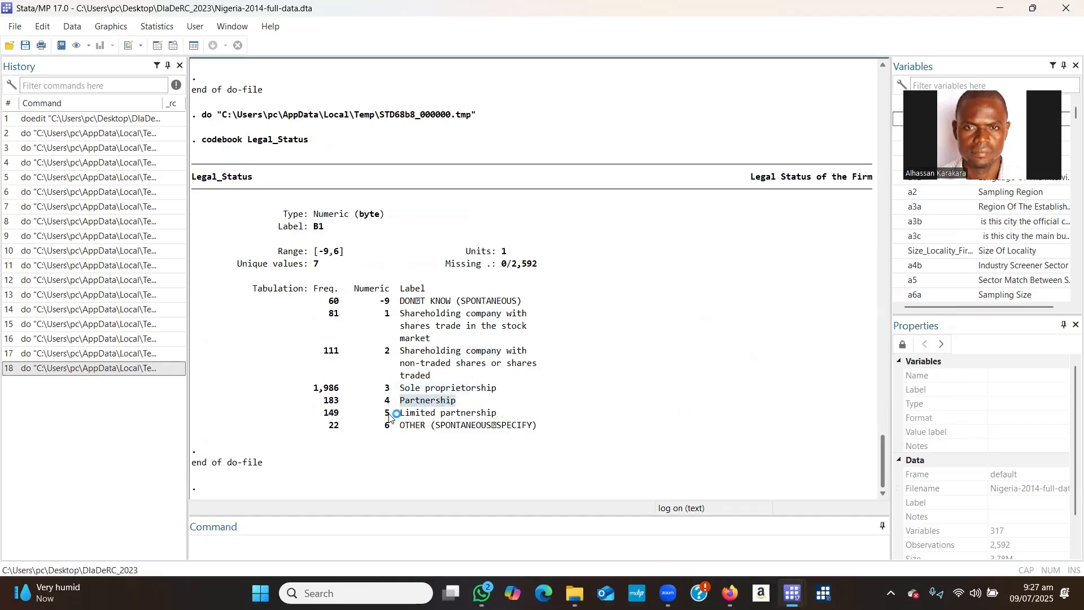
click(427, 418)
drag(427, 417, 495, 418)
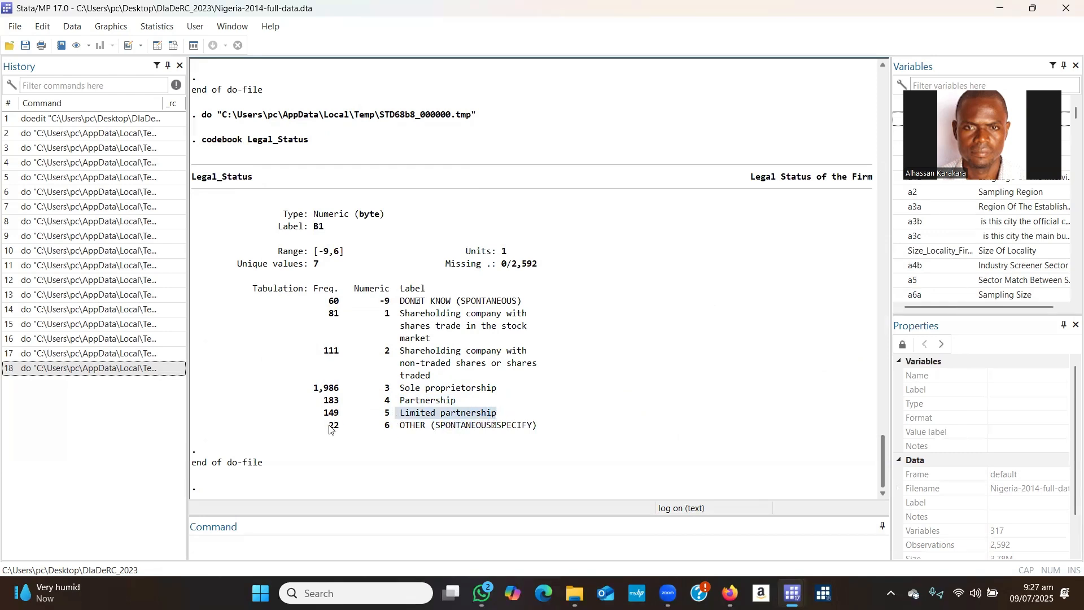
drag(330, 428, 413, 430)
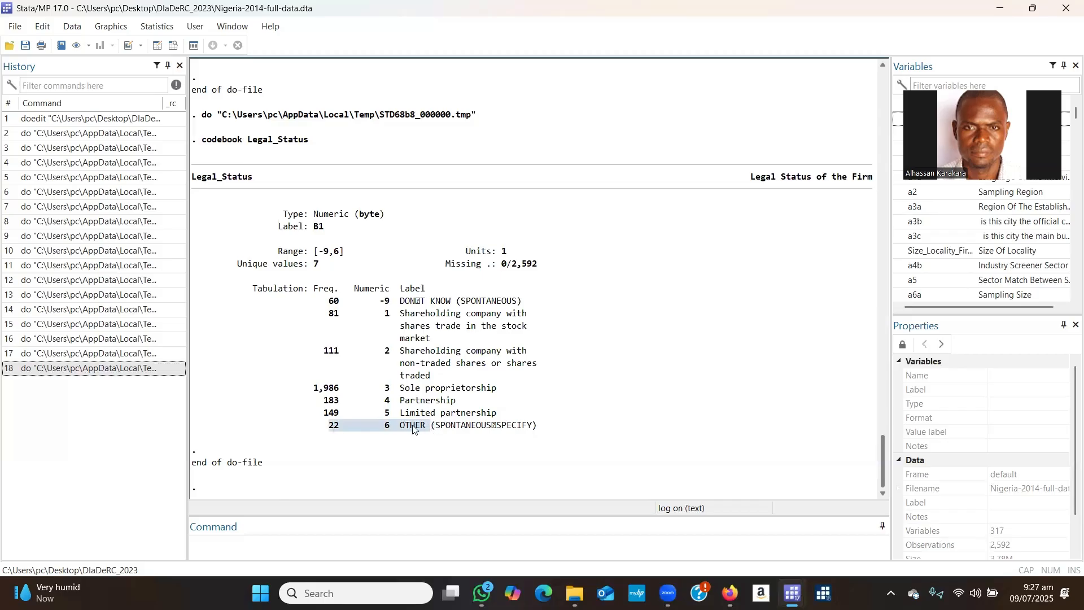
click(438, 427)
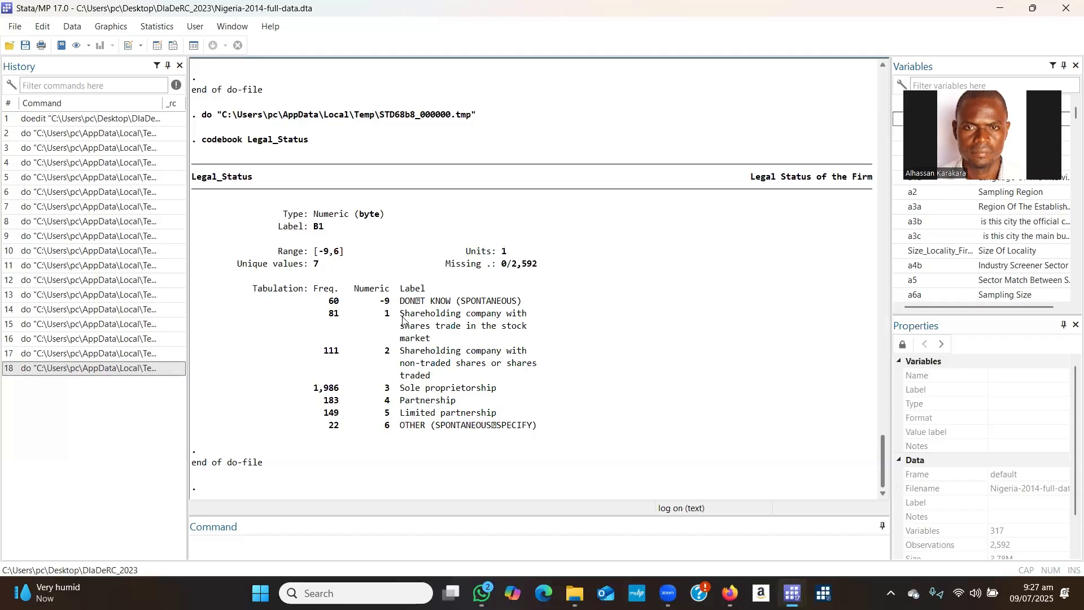
drag(326, 303, 523, 302)
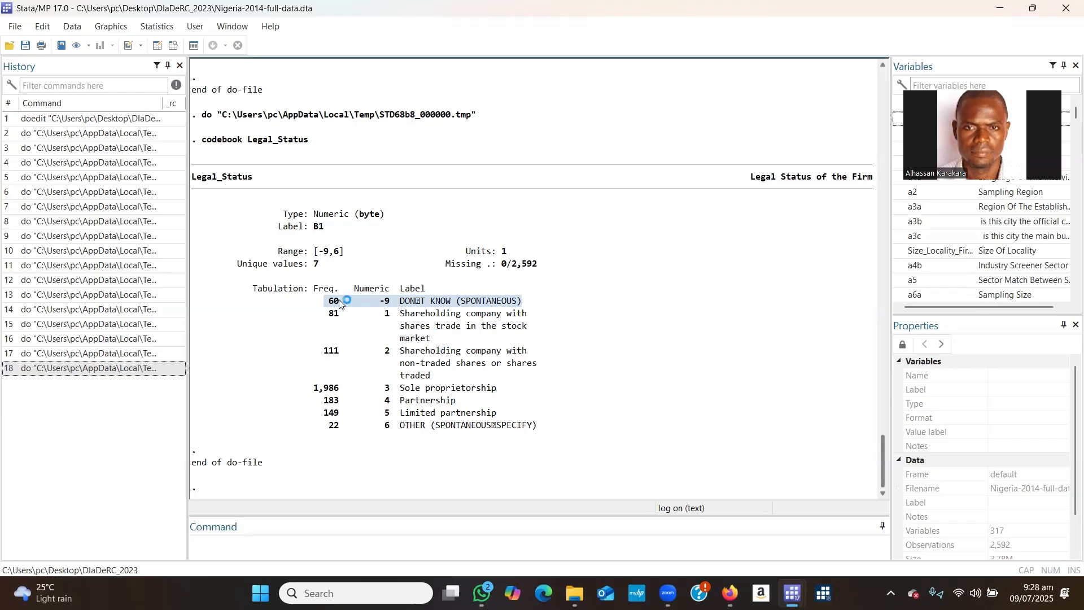
drag(324, 300, 535, 301)
drag(328, 430, 453, 429)
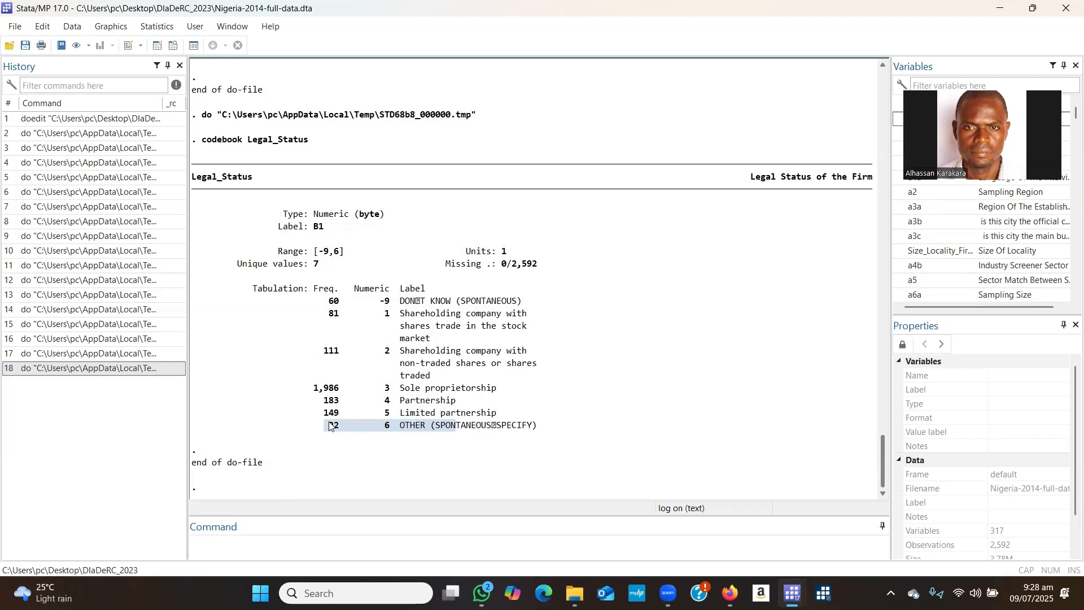
drag(329, 424, 536, 424)
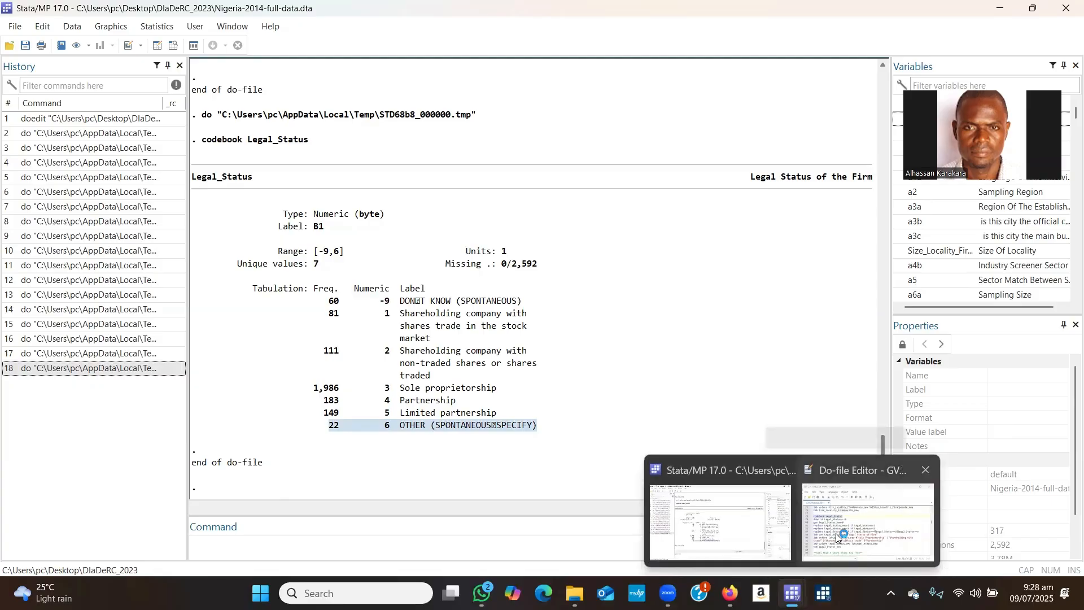
Run only the drop if Legal_Status==-9 line from the do-file and check its output in the results.
click(830, 523)
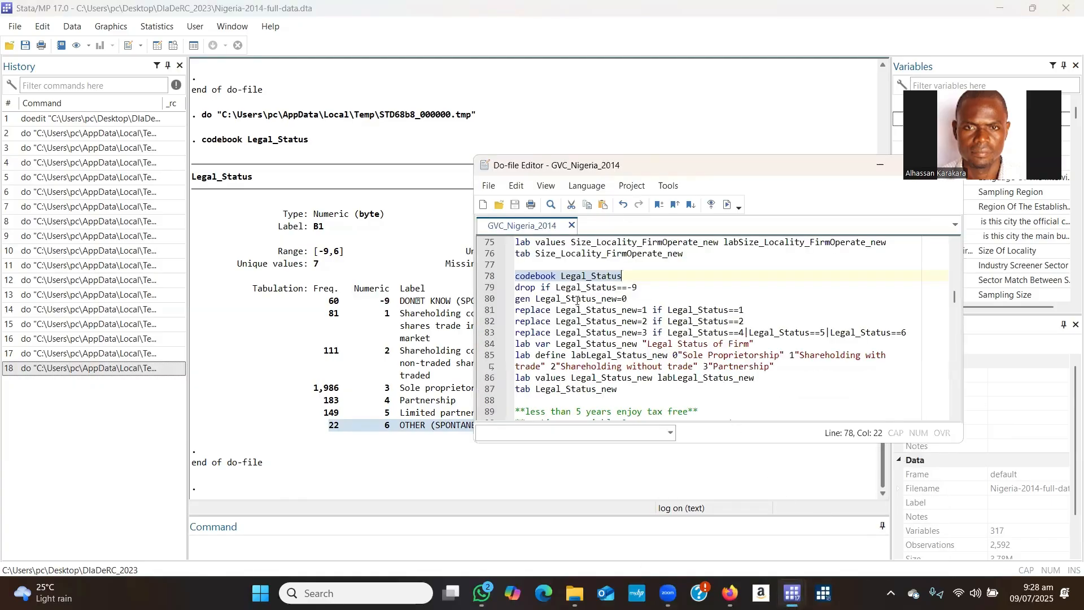
drag(517, 286, 642, 286)
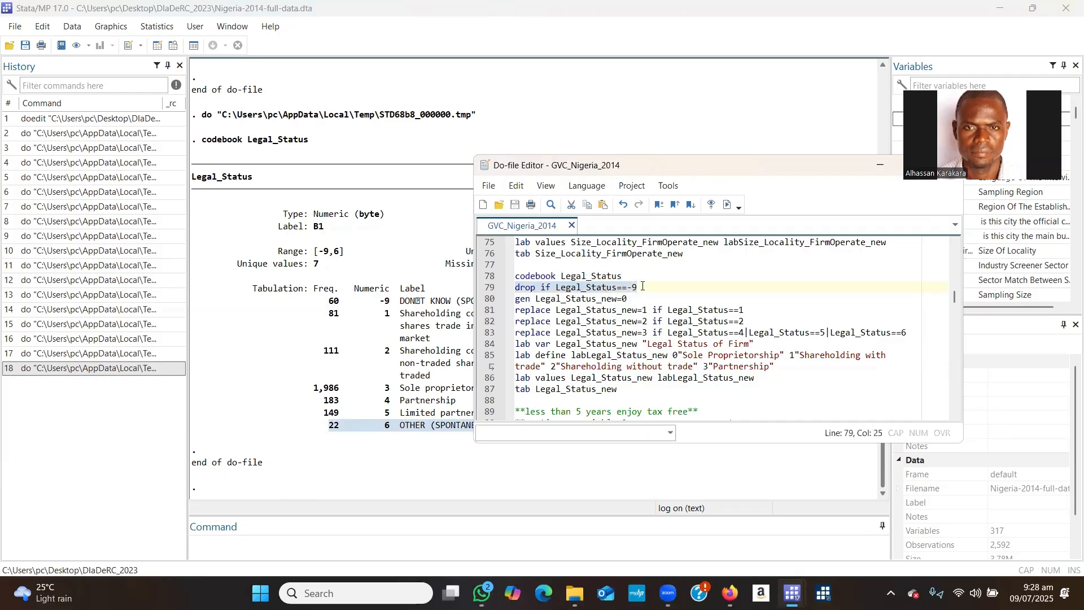
click(727, 204)
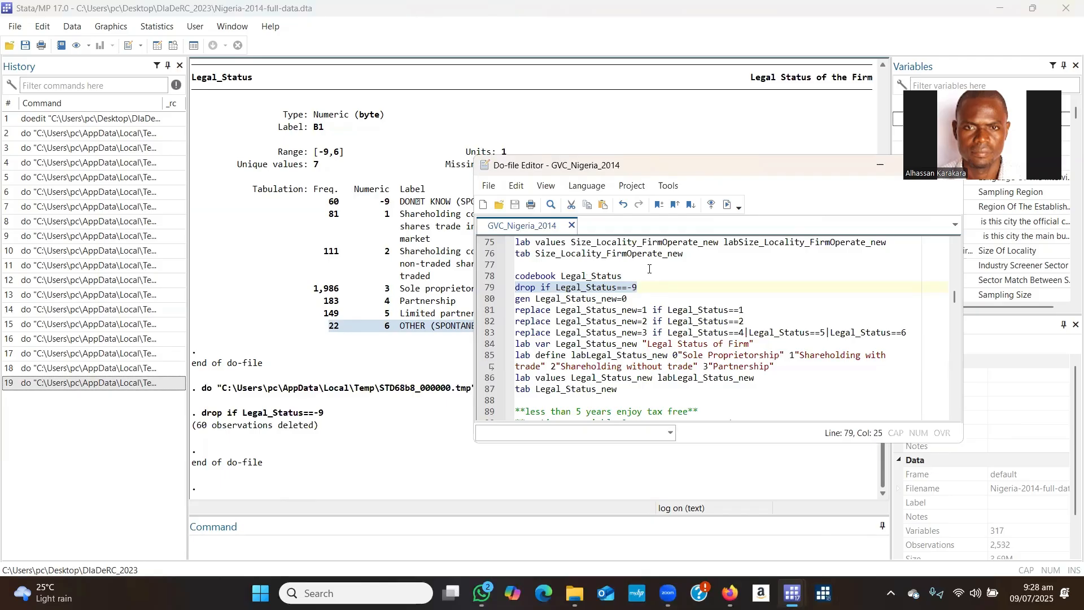
drag(193, 426, 318, 425)
Return to the do-file and review the gen Legal_Status_new=0 line and the three replace lines that recode Legal_Status.
mouse_move(792, 593)
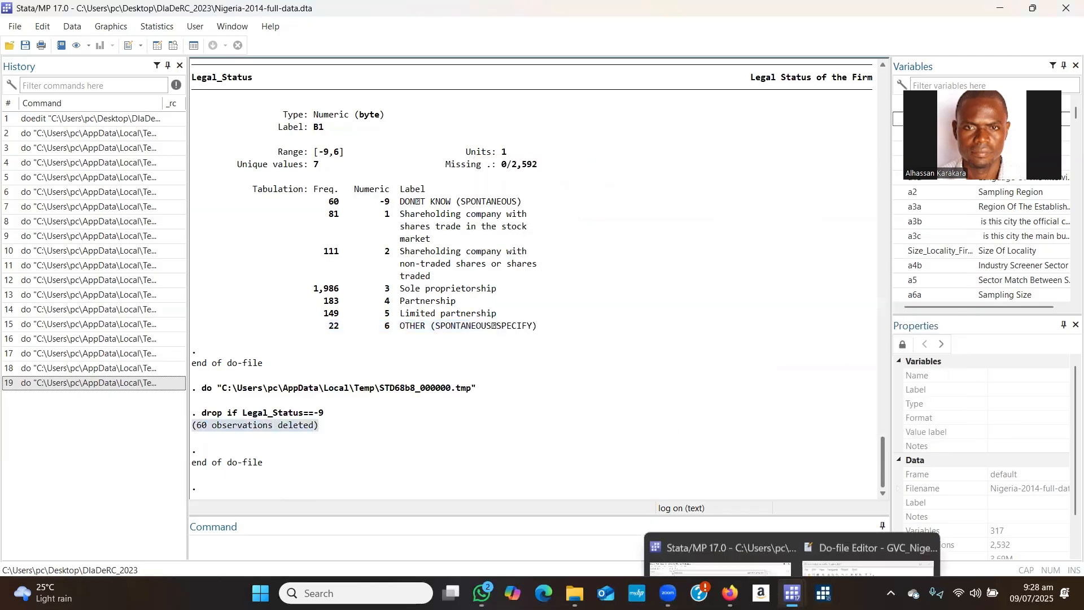
click(859, 534)
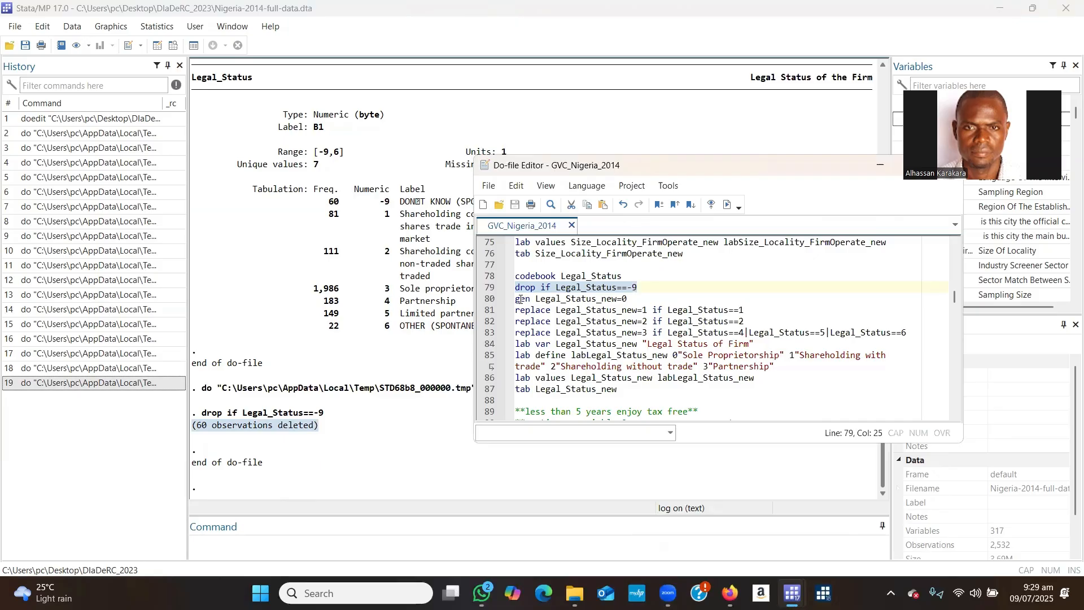
click(517, 300)
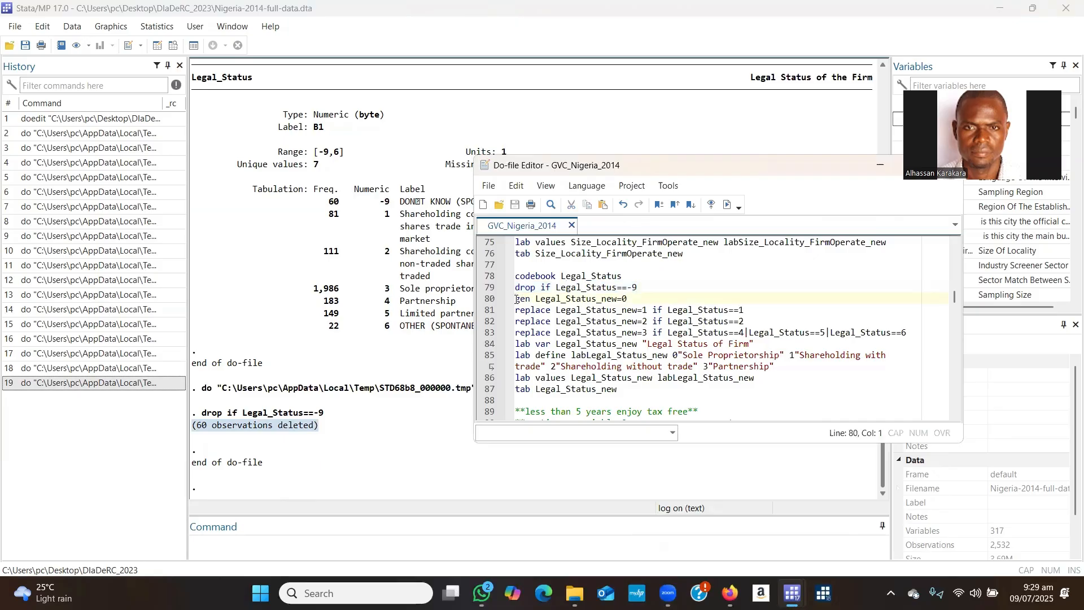
drag(517, 300, 633, 299)
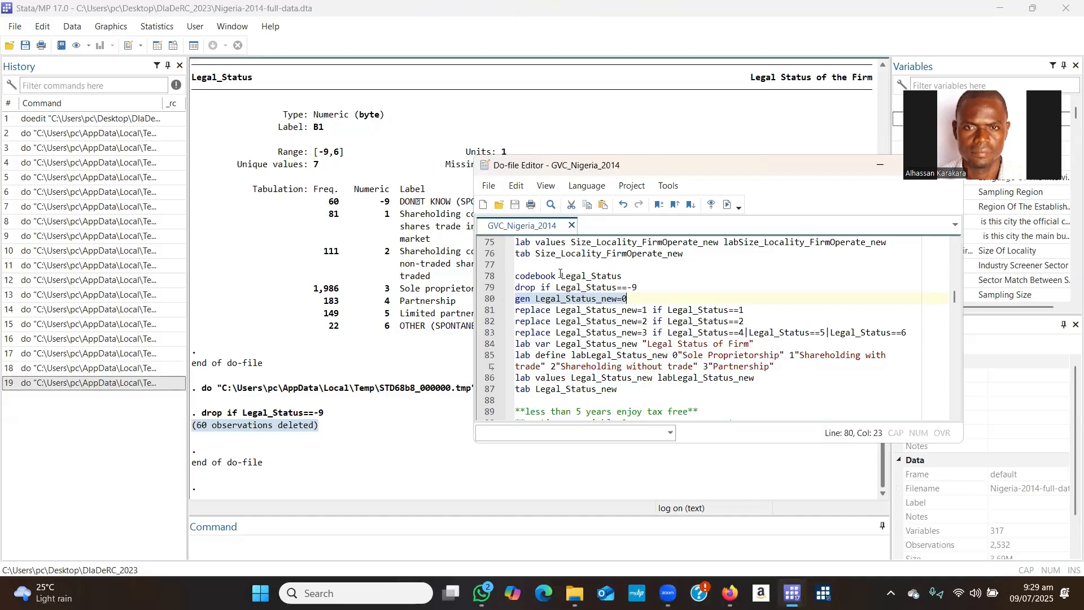
drag(562, 276, 624, 276)
click(571, 299)
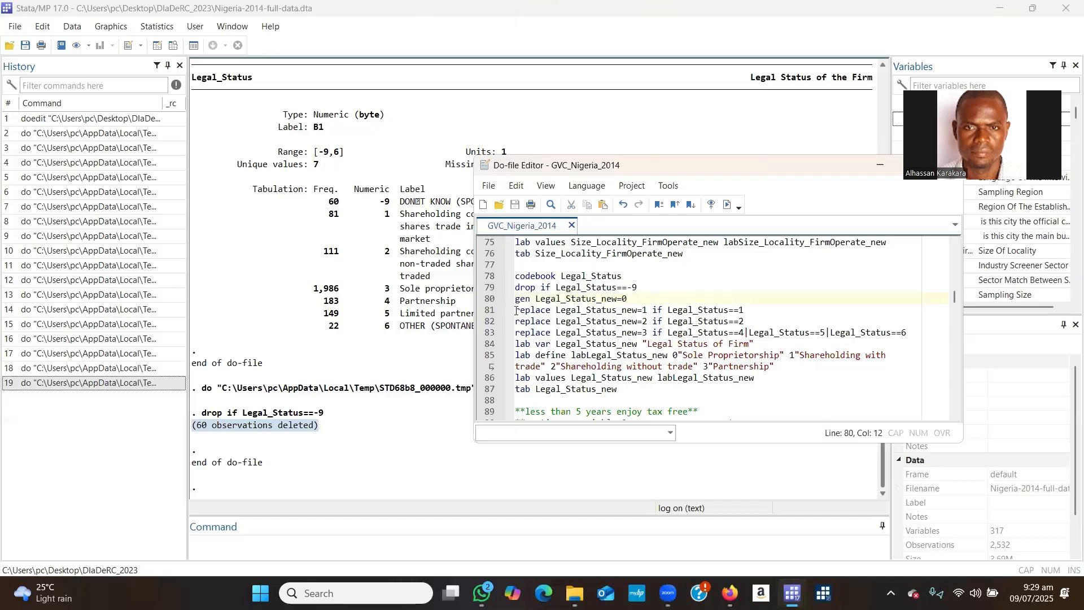
drag(516, 308, 649, 310)
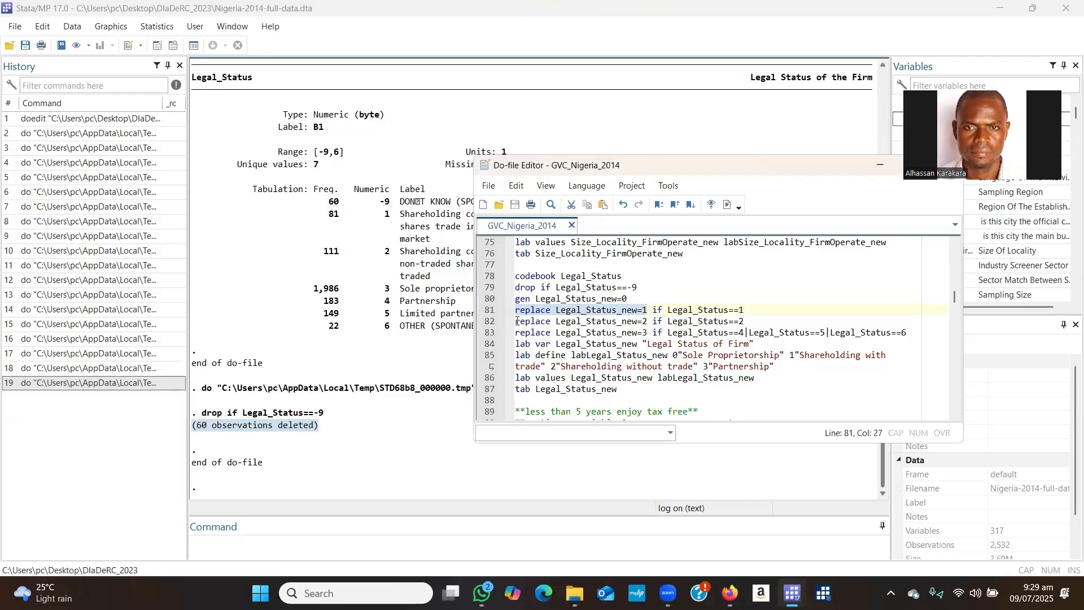
drag(517, 321, 648, 321)
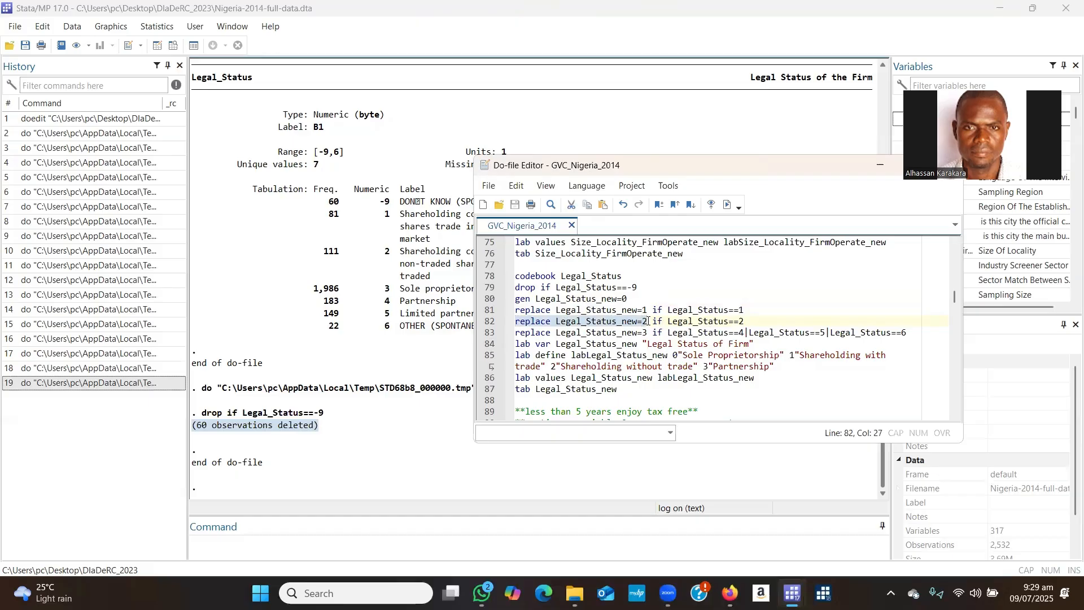
drag(653, 321, 751, 320)
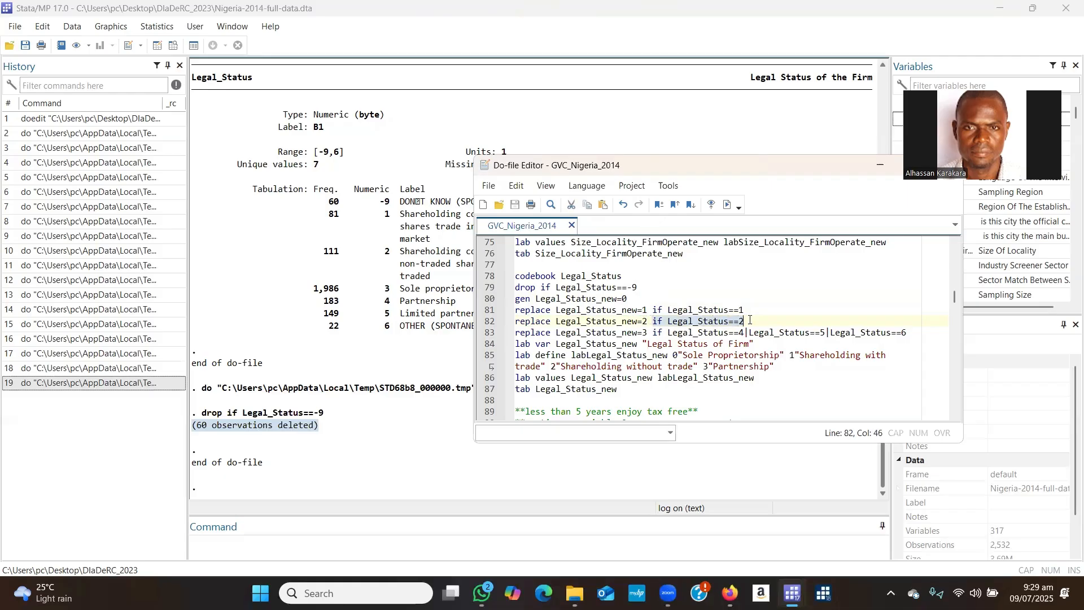
click(515, 333)
drag(516, 332, 909, 334)
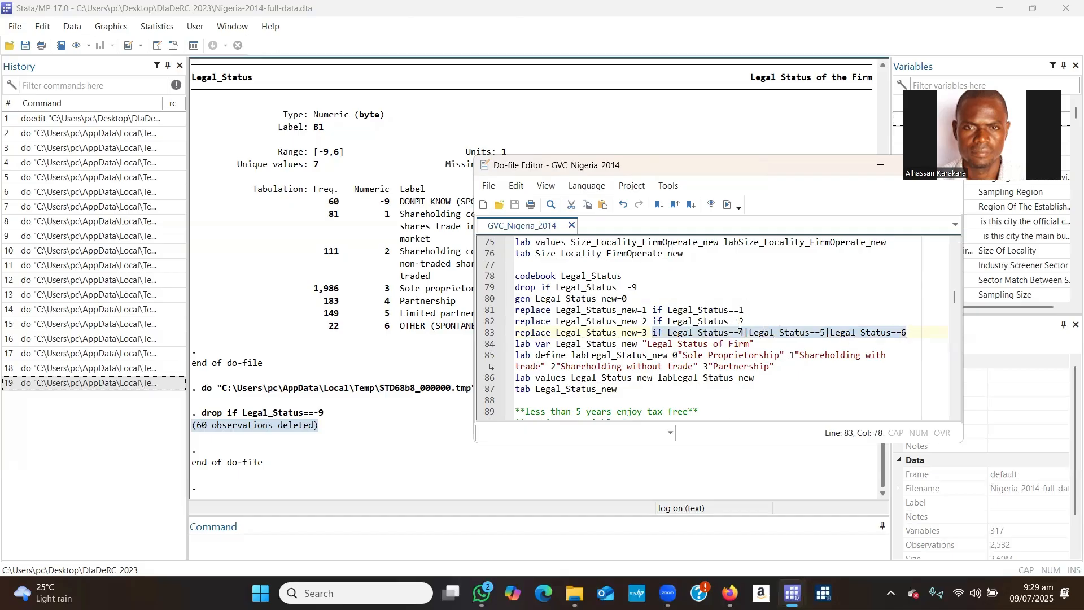
click(678, 333)
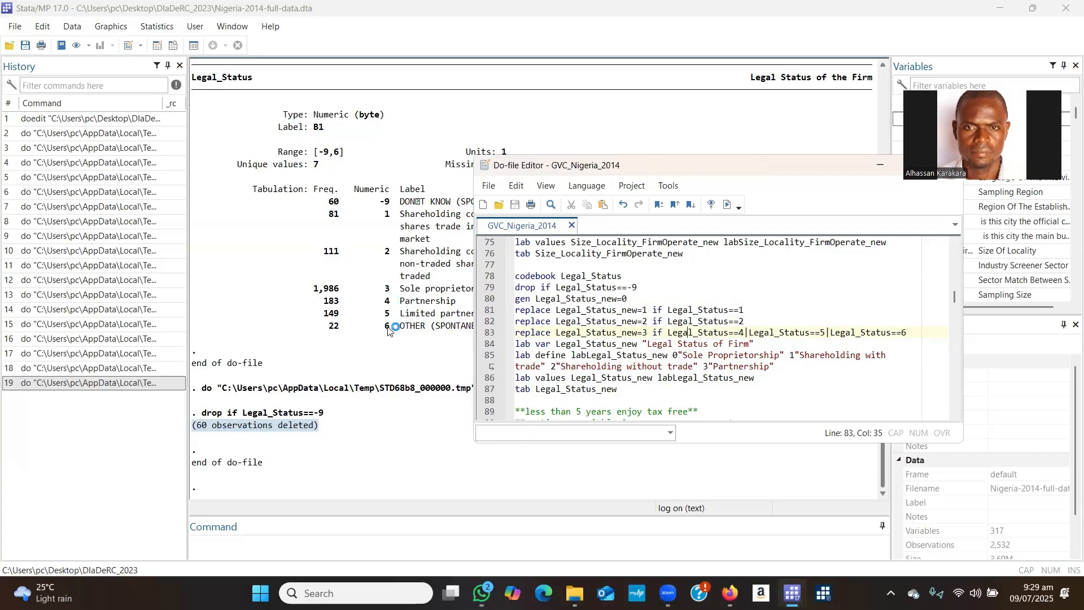
Go back to the results and compare the shareholding, sole proprietorship, partnership and OTHER categories in the Legal_Status codebook.
click(367, 346)
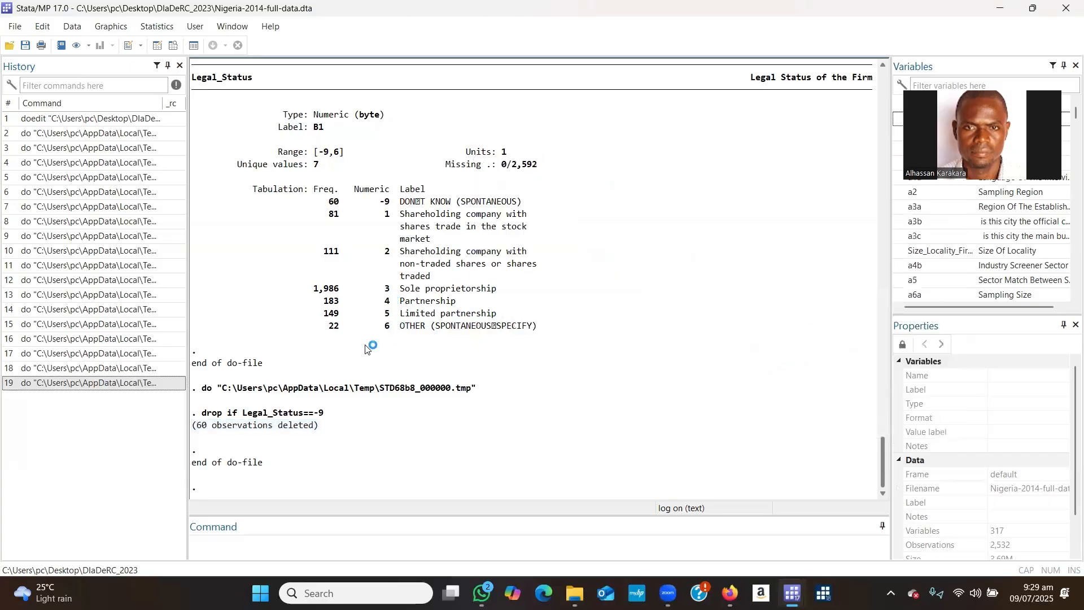
drag(323, 300, 457, 303)
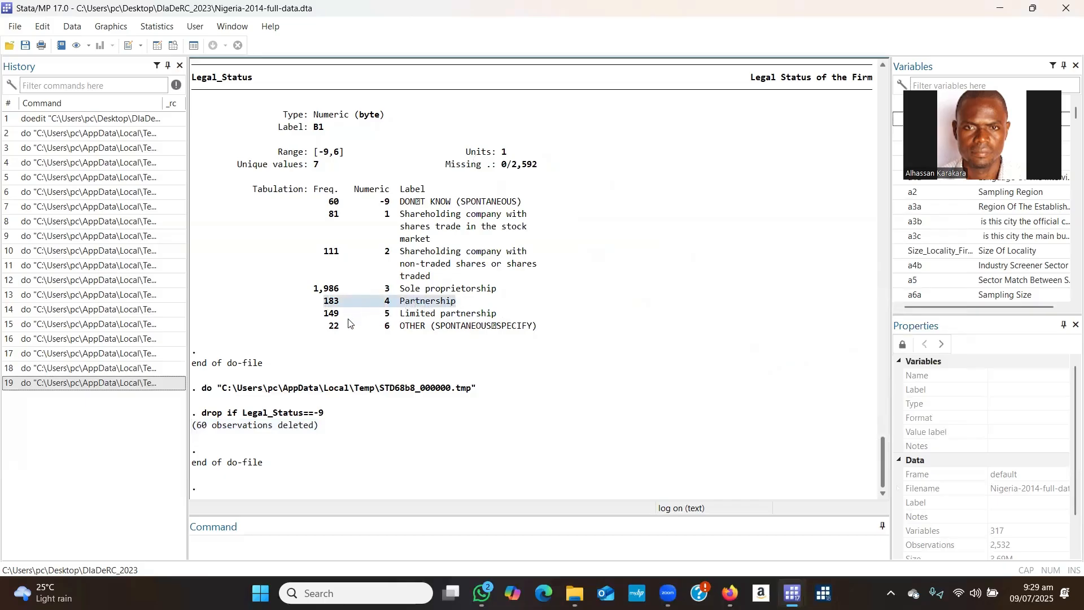
drag(320, 316, 499, 319)
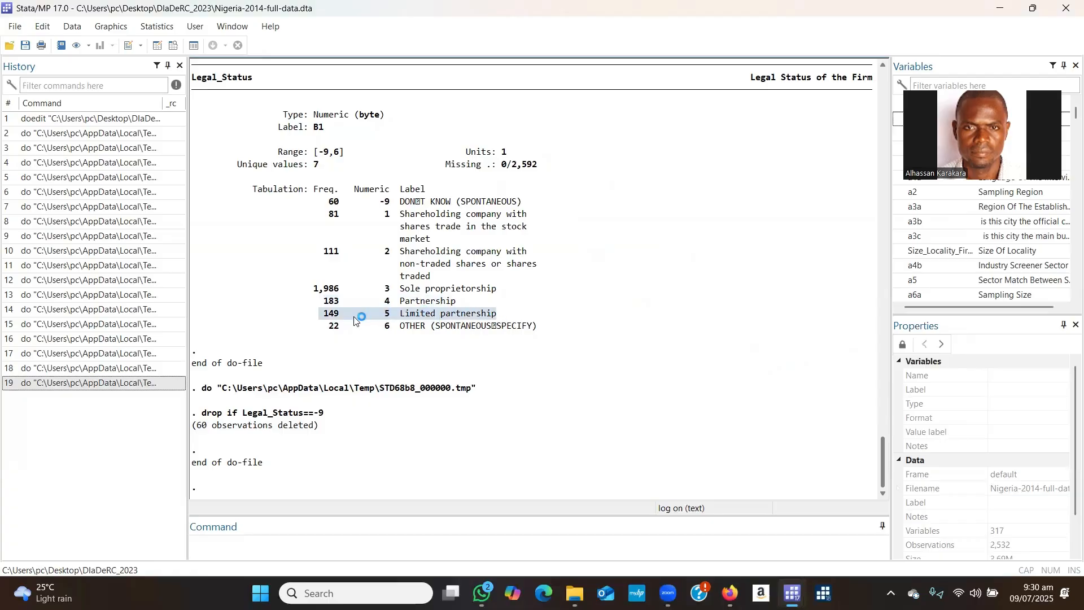
drag(325, 326, 537, 327)
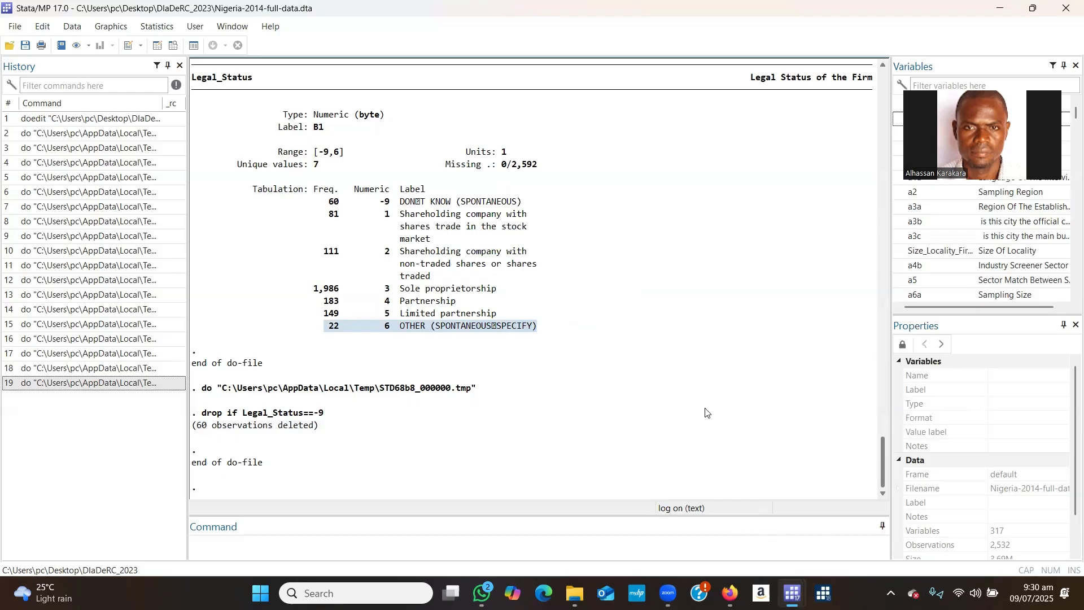
drag(326, 215, 536, 237)
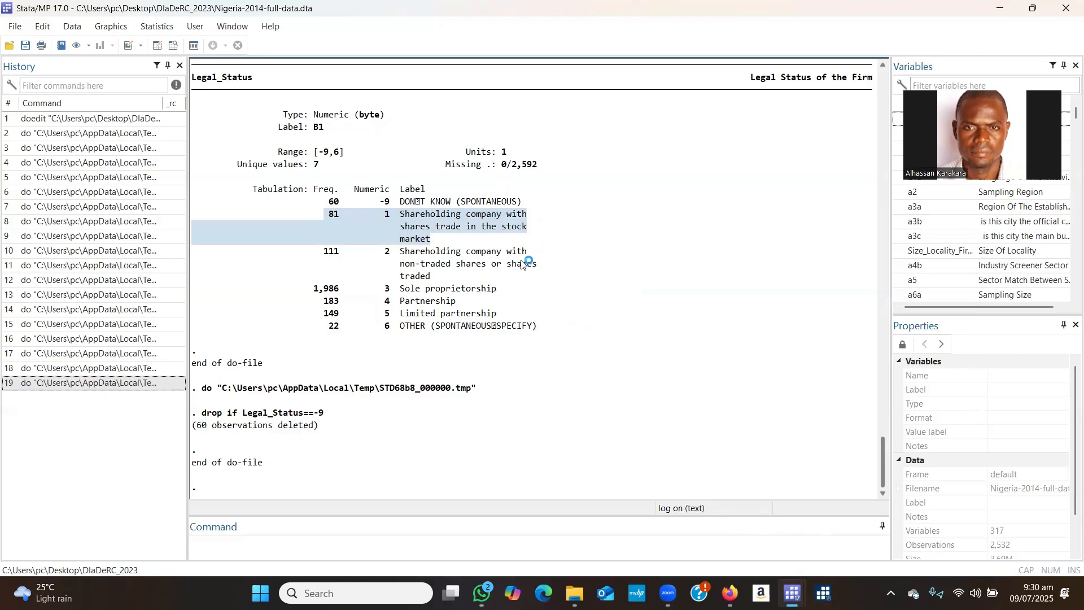
click(525, 261)
drag(325, 250, 528, 276)
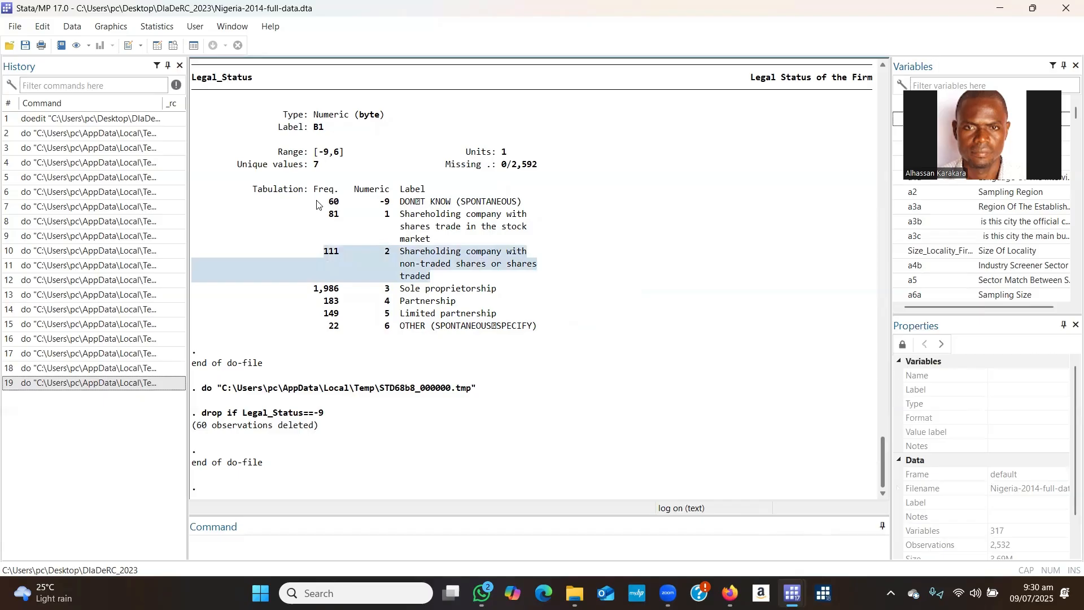
drag(324, 209, 492, 275)
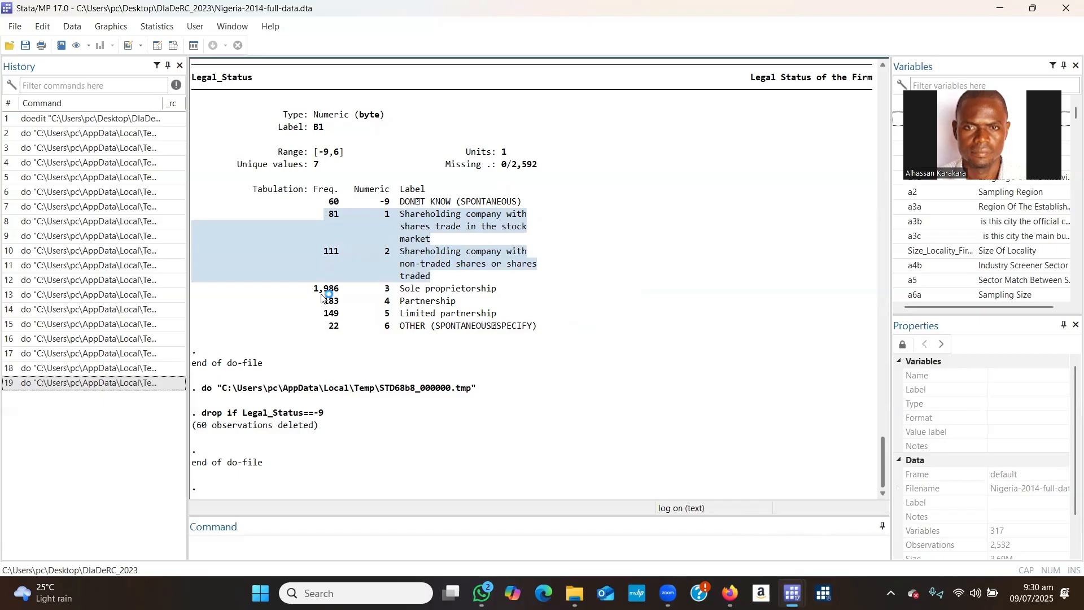
drag(311, 289, 508, 291)
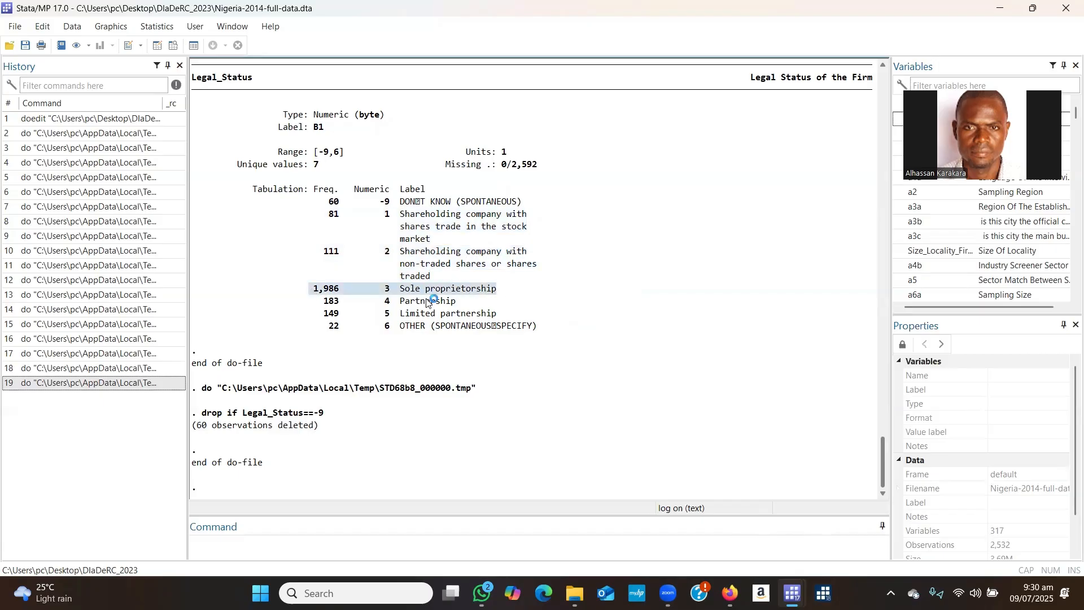
drag(319, 301, 511, 330)
click(460, 298)
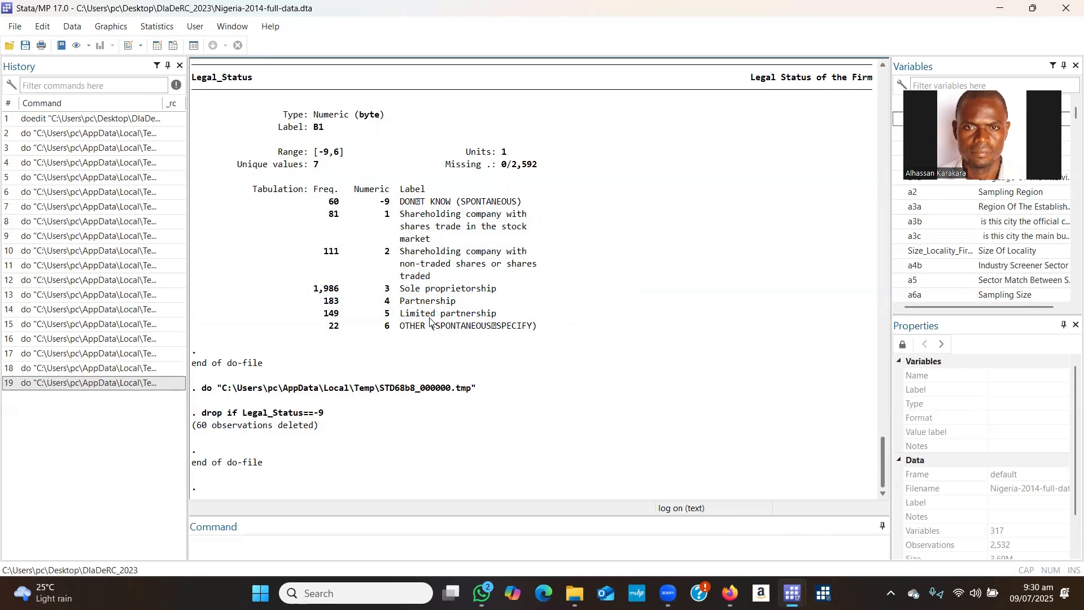
Bring back the do-file and examine the value labels in the lab define labLegal_Status_new line, especially the two shareholding labels.
mouse_move(793, 593)
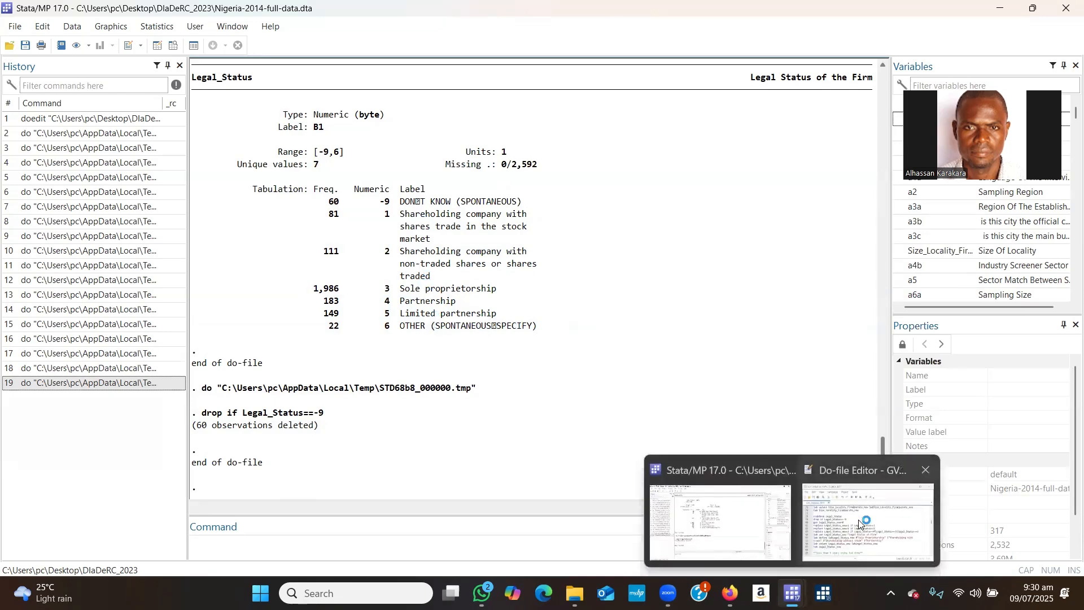
click(865, 523)
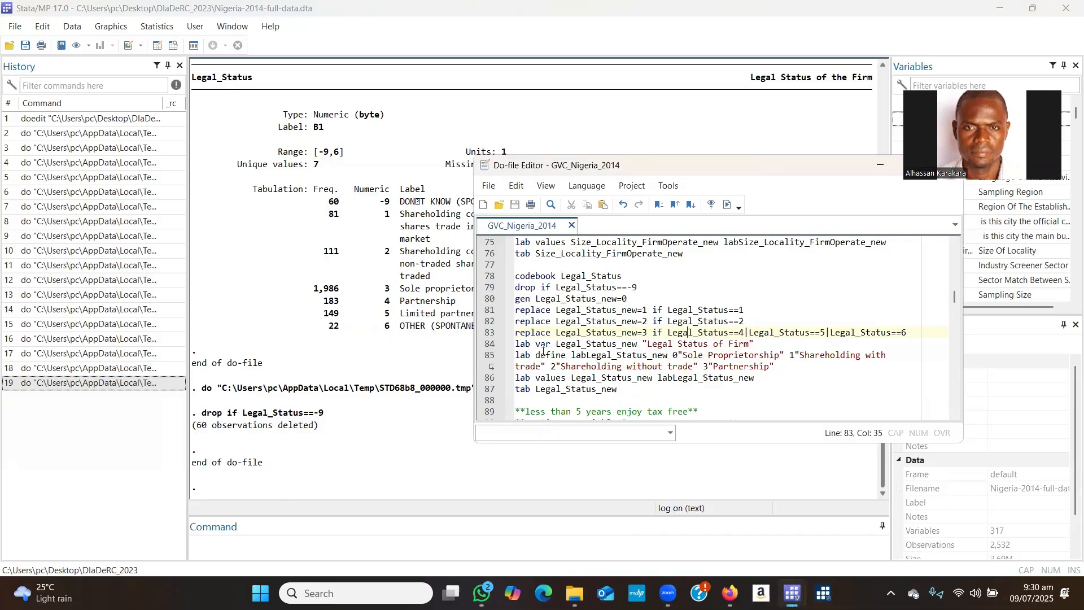
drag(516, 355, 695, 366)
click(563, 367)
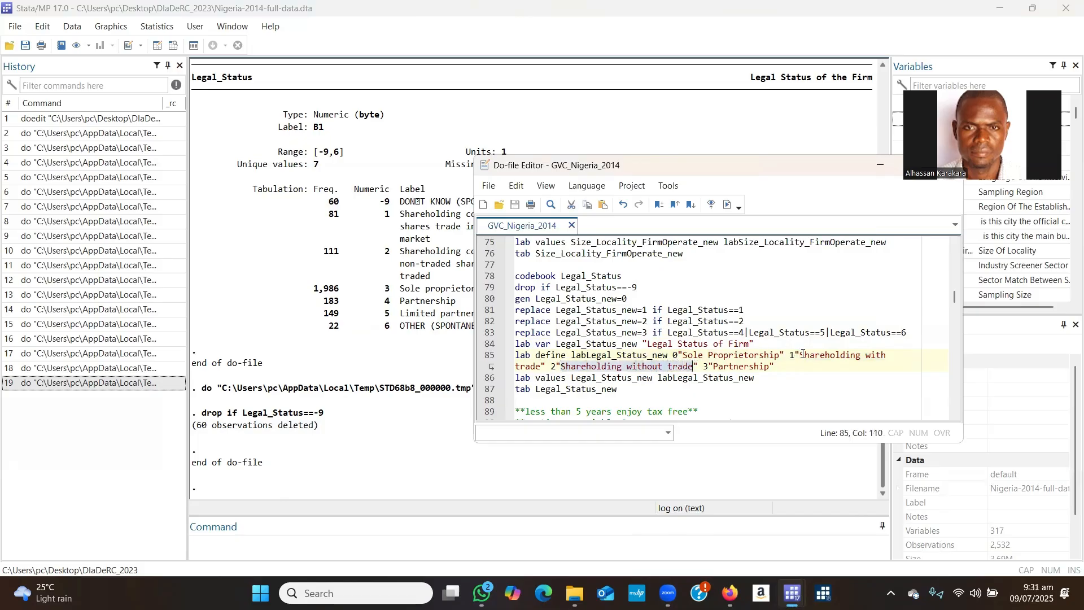
drag(801, 354, 544, 364)
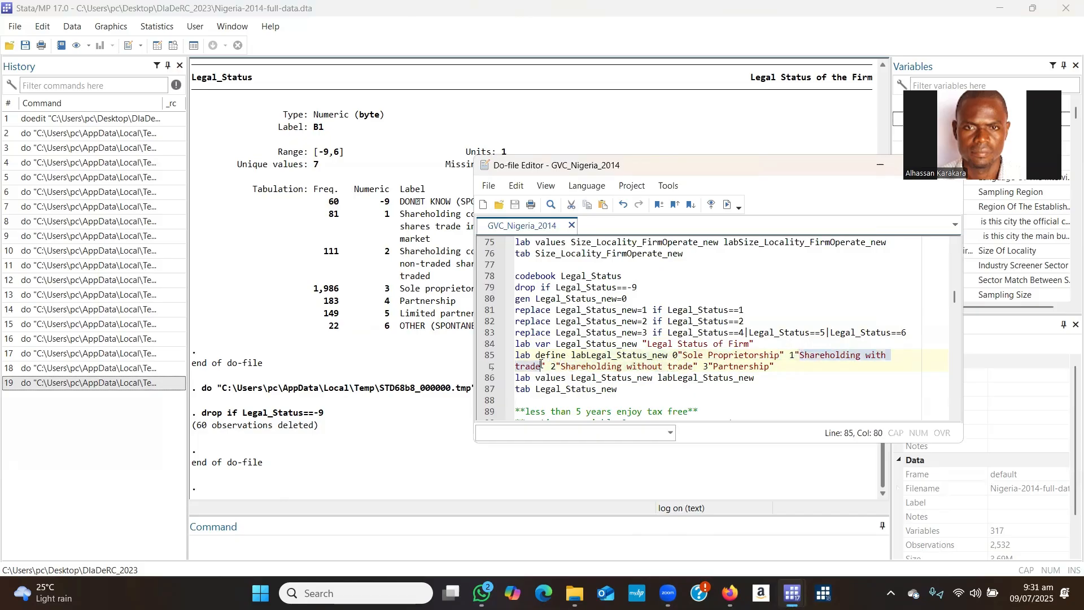
click(568, 366)
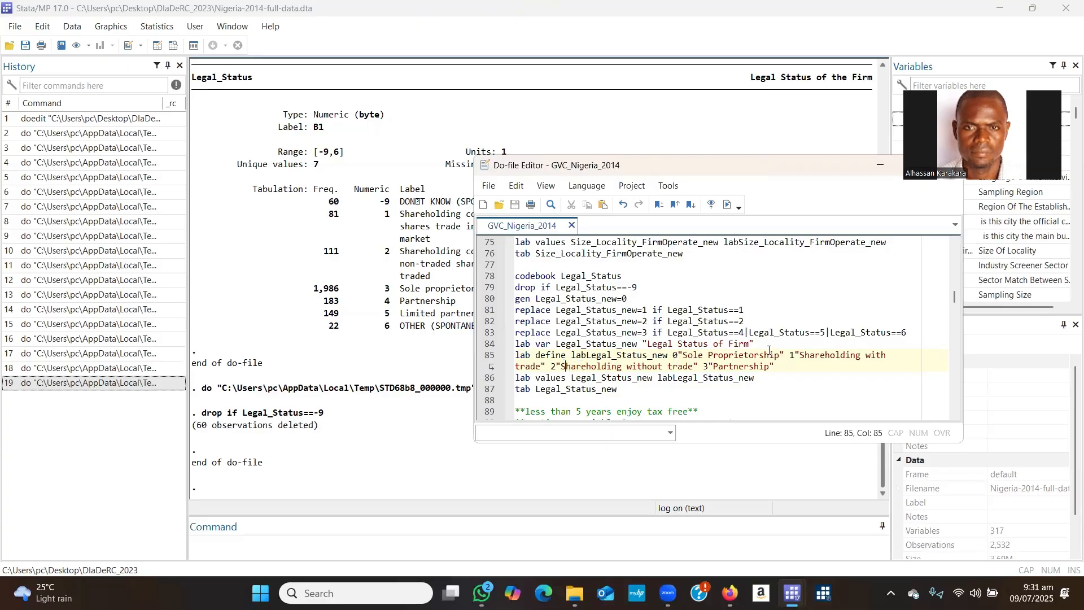
drag(802, 355, 541, 367)
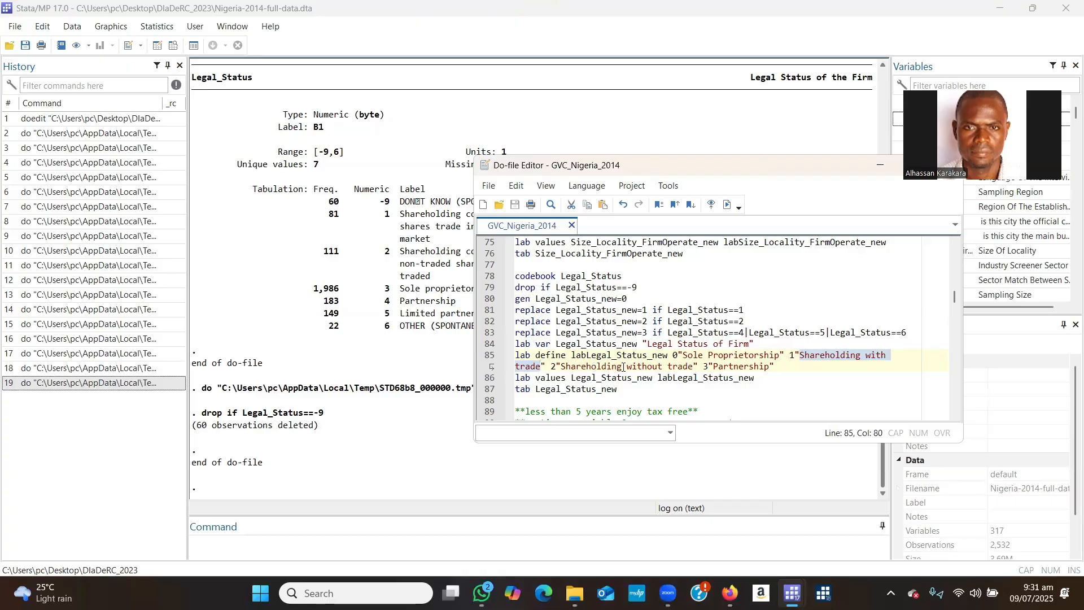
click(803, 356)
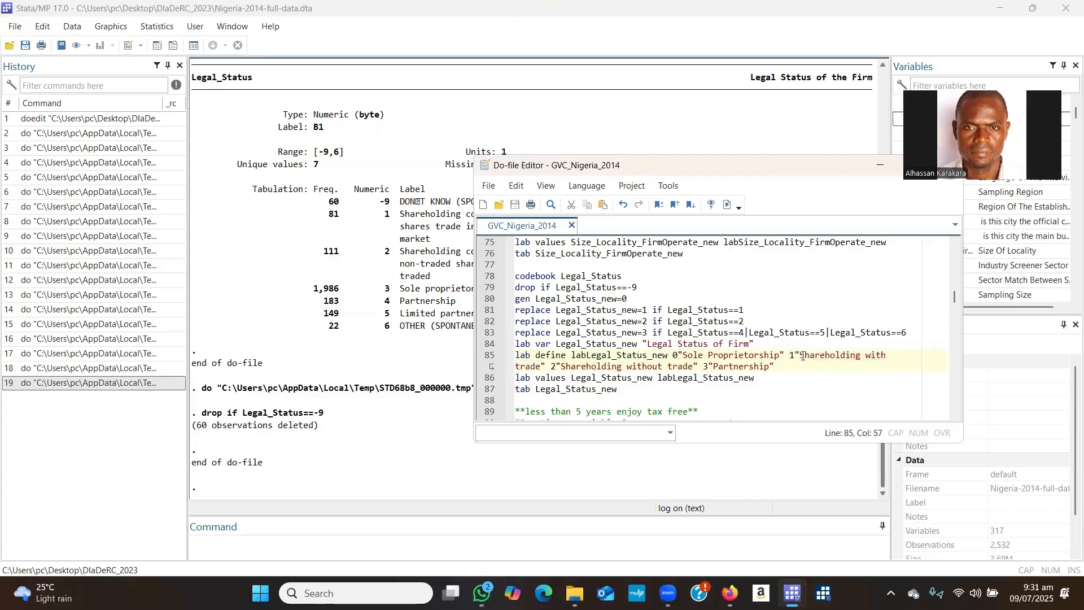
drag(803, 357, 540, 369)
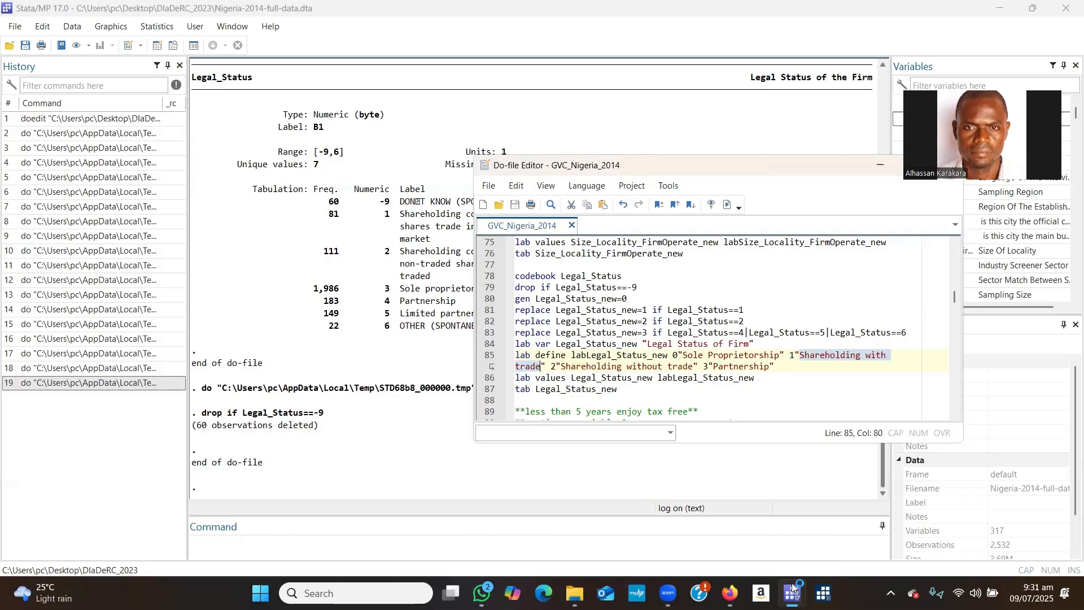
mouse_move(793, 590)
Find the Year_Est block in the do-file and look over its commands from codebook Year_Est to codebook Year_Est_new.
click(955, 414)
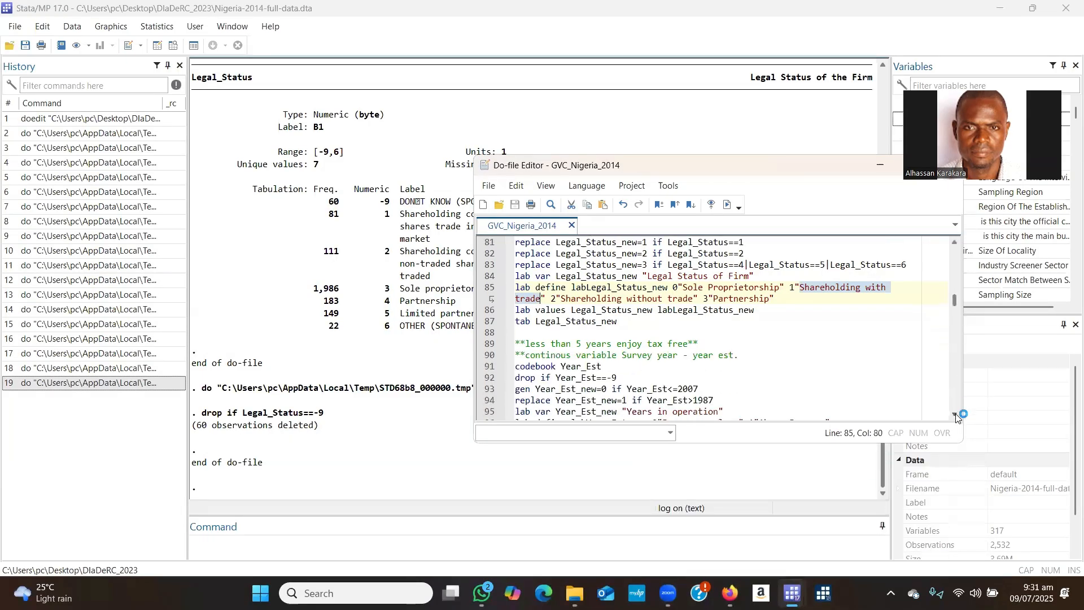
click(955, 415)
click(955, 415)
click(955, 415)
click(956, 415)
click(955, 415)
click(955, 415)
click(955, 415)
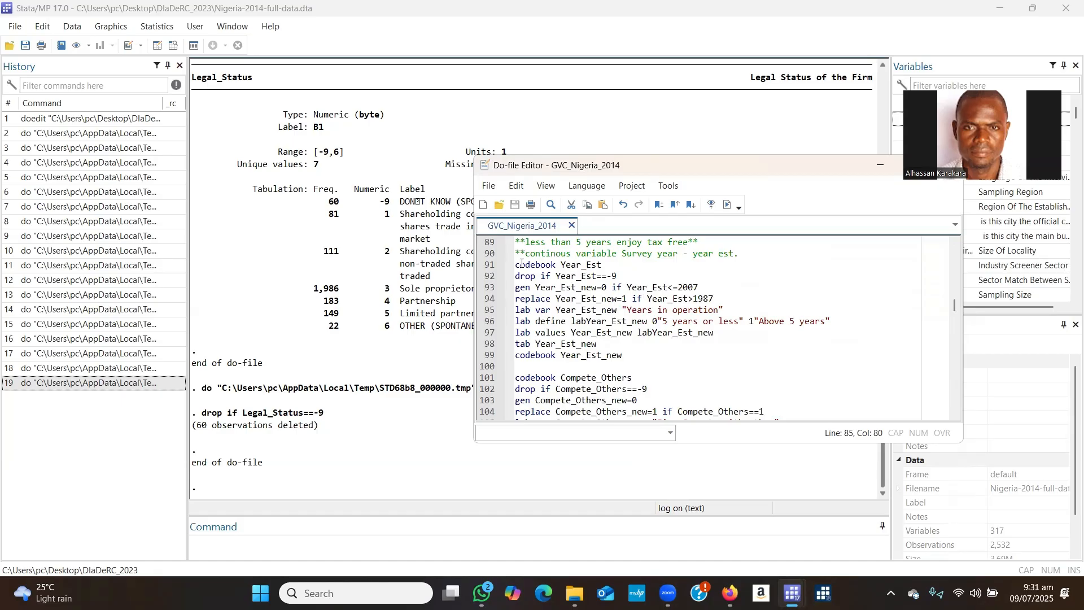
drag(516, 264, 621, 355)
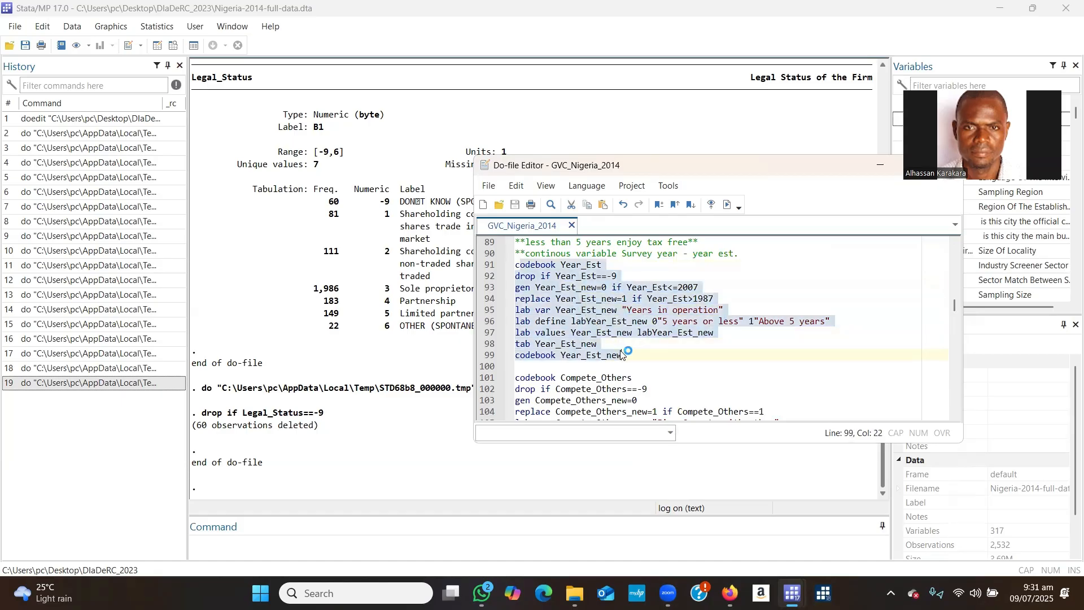
click(612, 311)
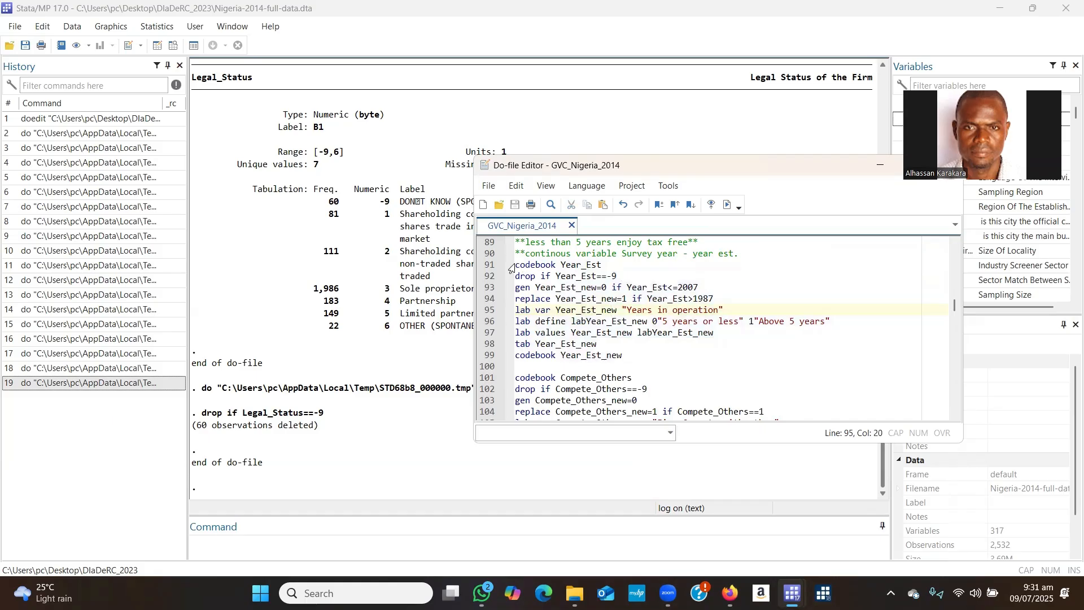
Run the codebook Year_Est line from the do-file.
drag(514, 266, 606, 265)
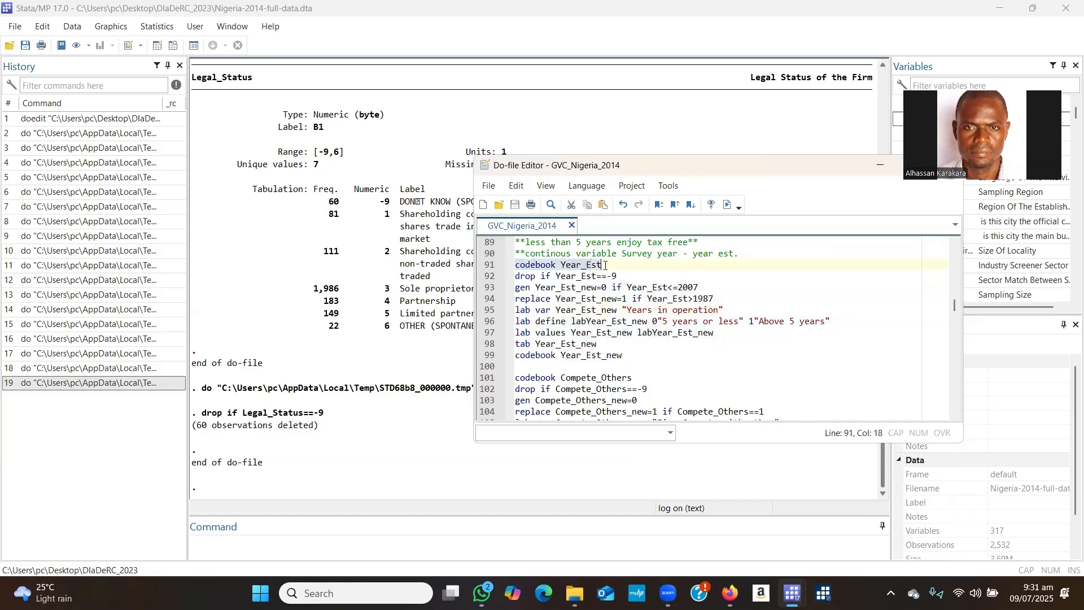
click(628, 299)
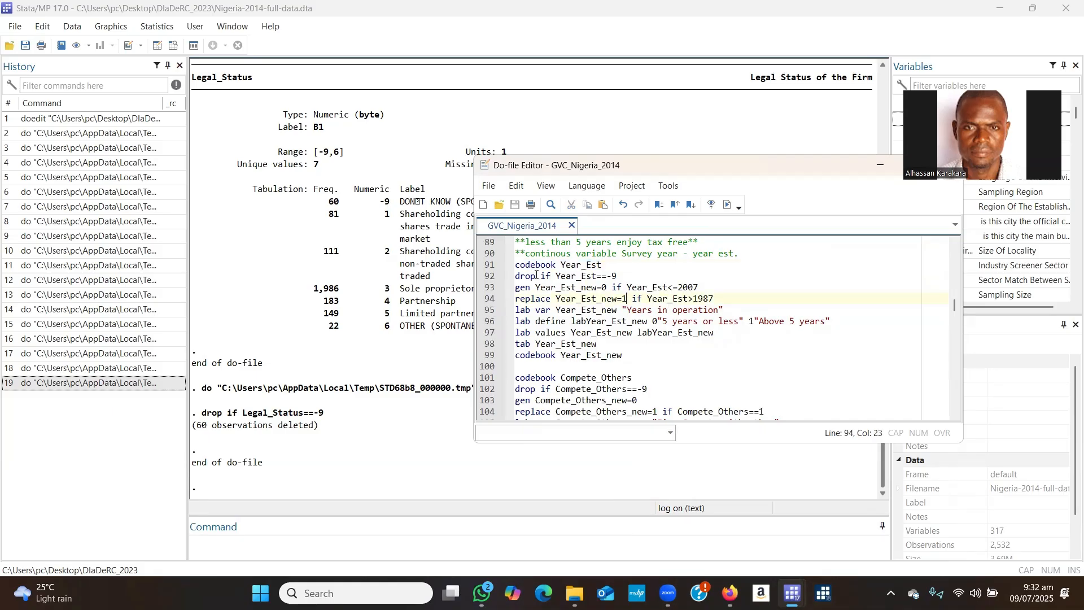
drag(516, 265, 603, 265)
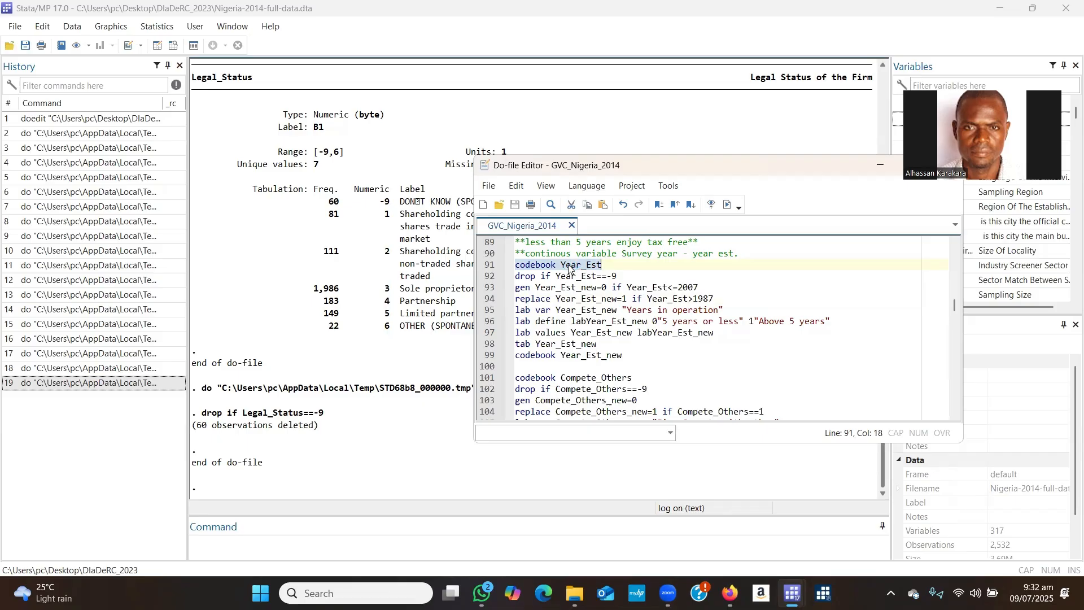
click(519, 265)
drag(518, 265, 603, 265)
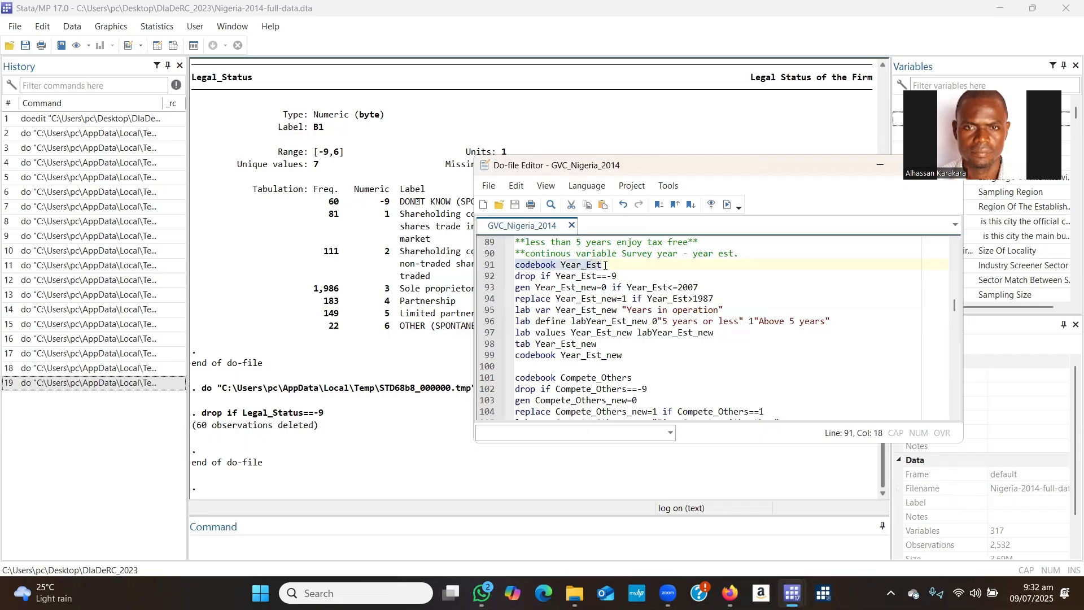
click(730, 204)
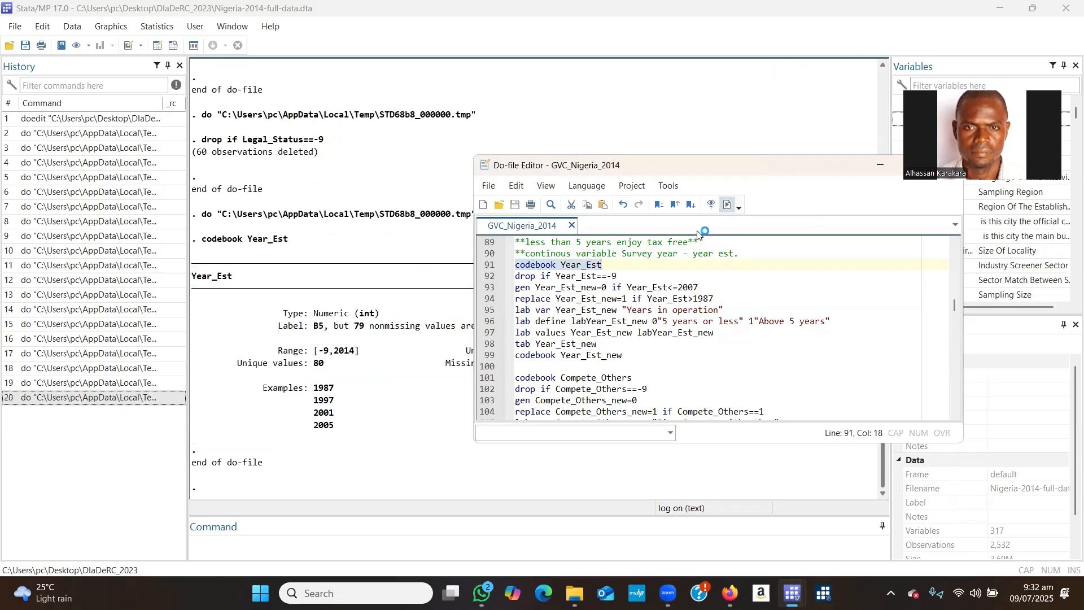
Examine the Year_Est codebook in the results, checking the last example year and the lower end of the range.
click(879, 169)
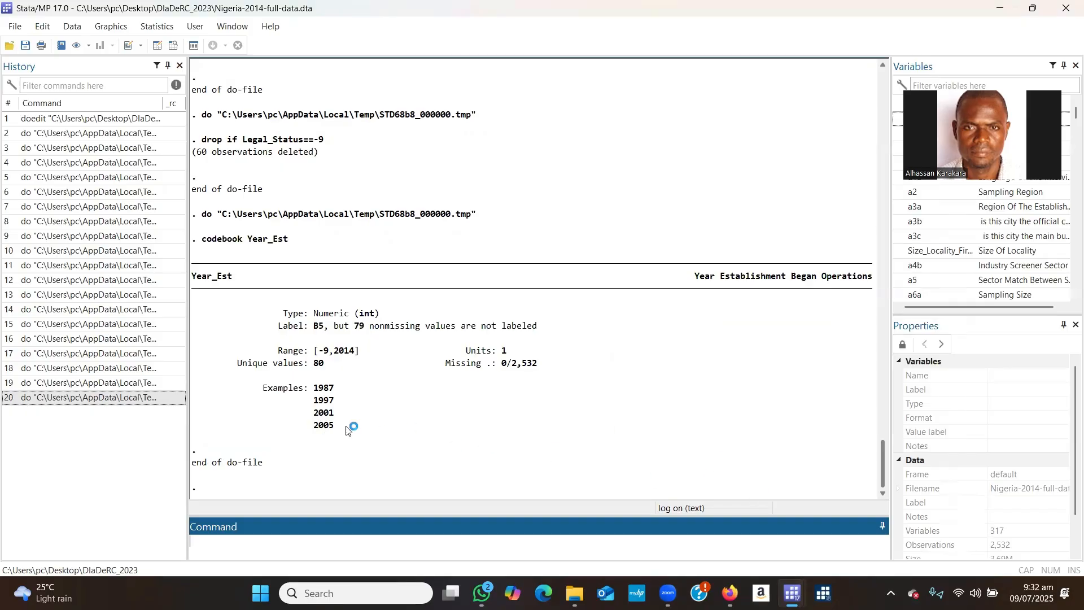
drag(314, 428, 334, 427)
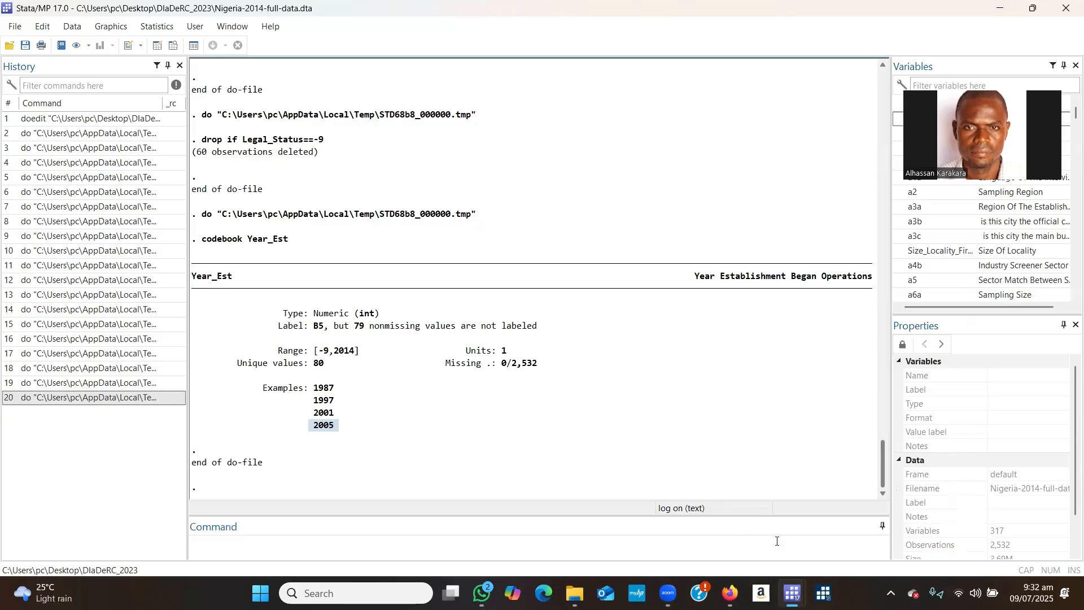
mouse_move(792, 593)
click(864, 528)
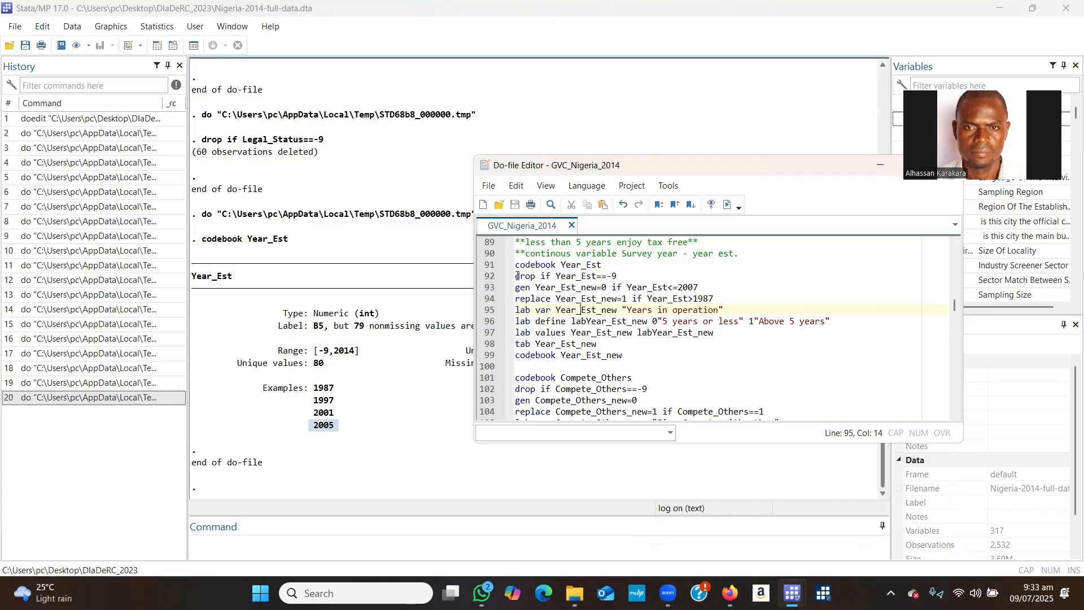
click(295, 350)
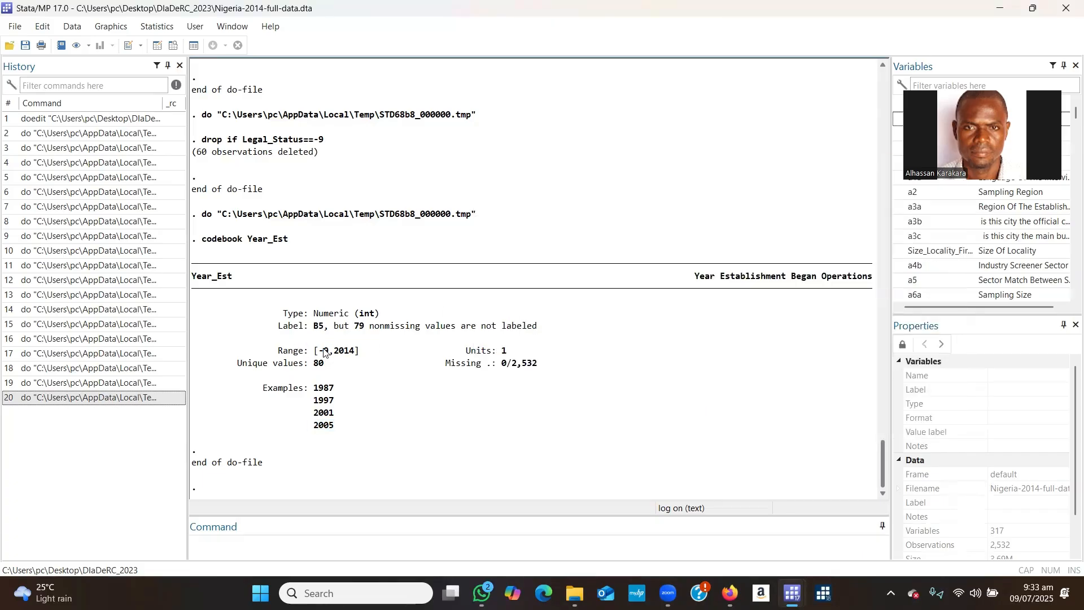
drag(319, 354, 326, 353)
mouse_move(794, 592)
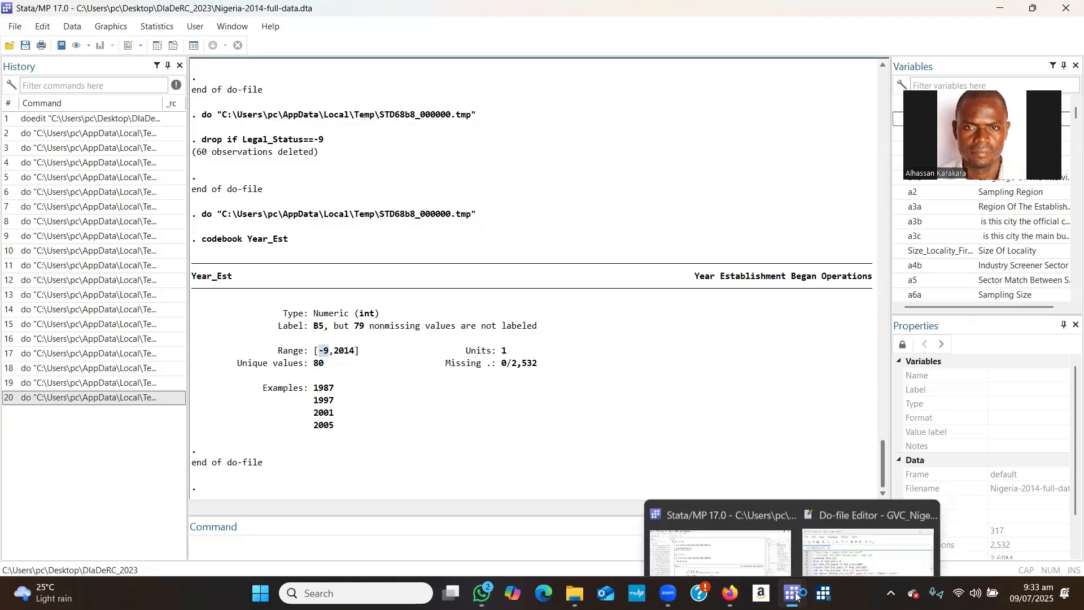
Return to the do-file and run the drop if Year_Est==-9 line.
click(852, 536)
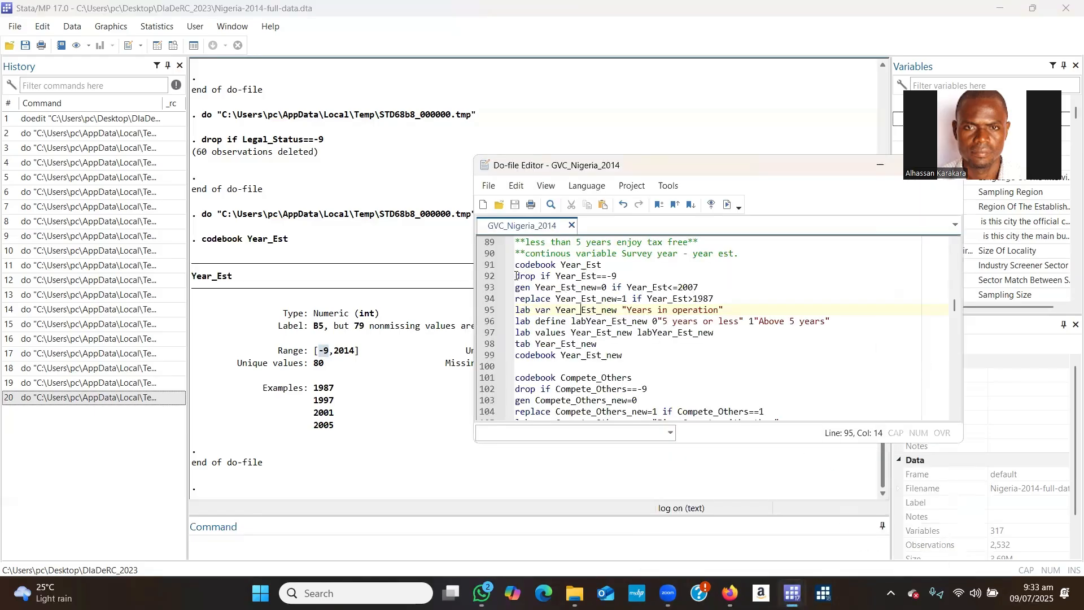
drag(515, 276, 621, 275)
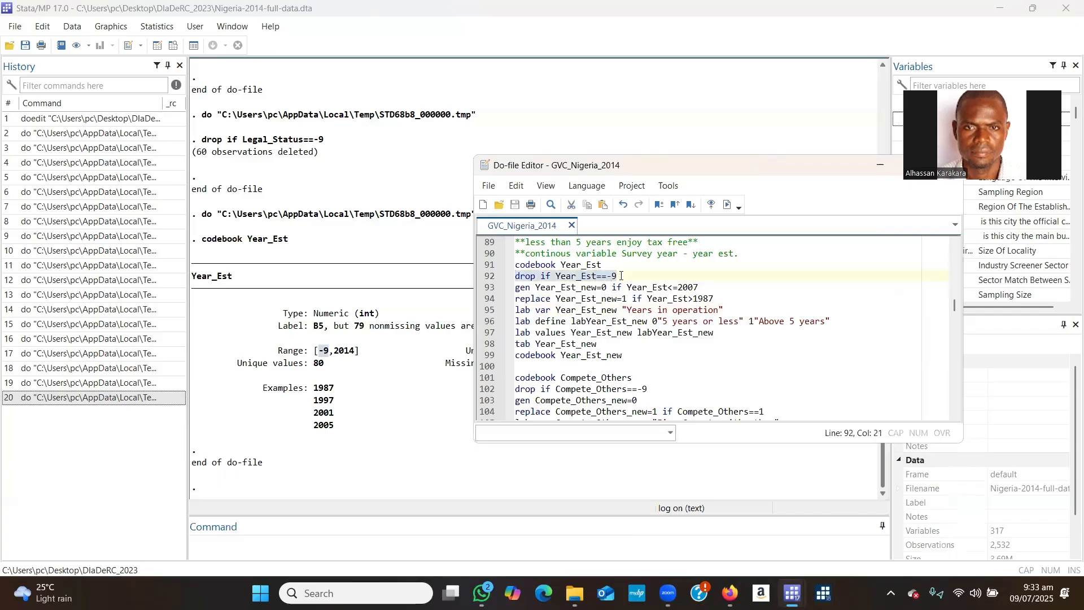
click(727, 204)
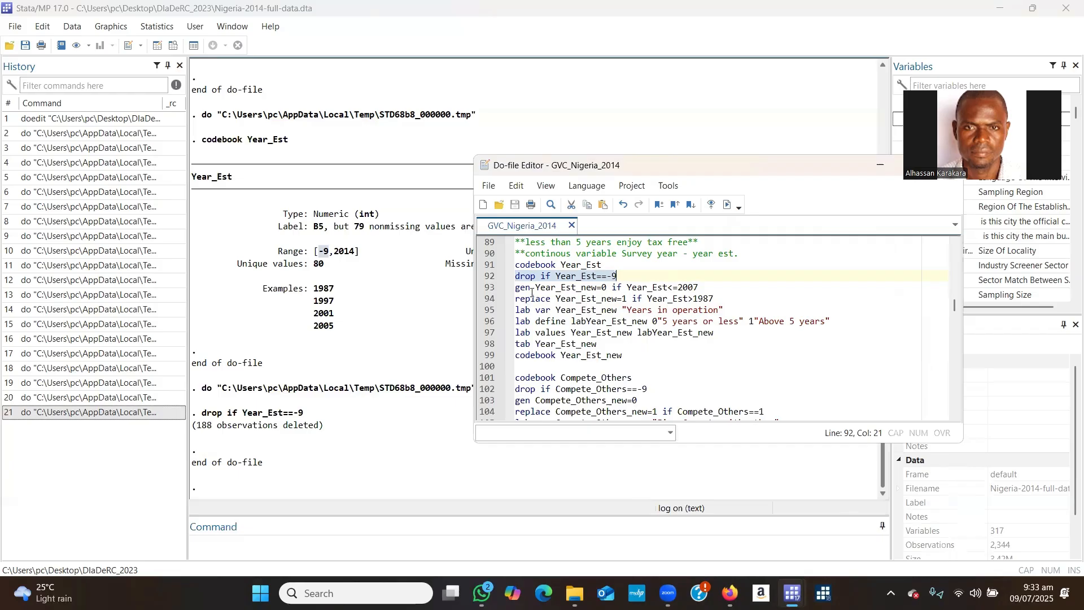
Run the gen Year_Est_new=0 if Year_Est<=2007 line to generate the recoded years variable.
click(617, 299)
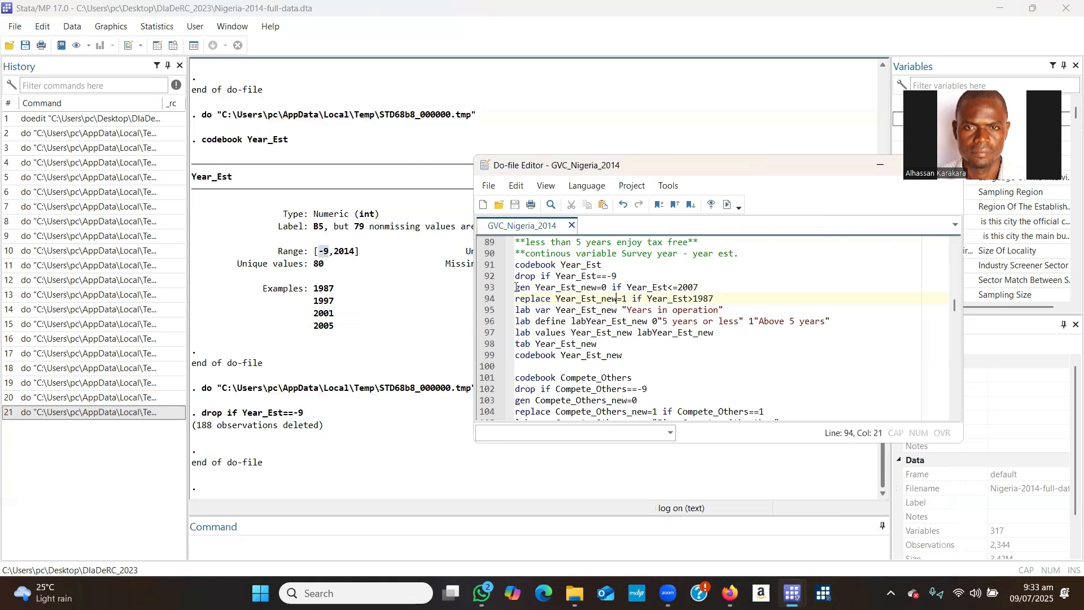
drag(516, 288, 675, 285)
click(676, 286)
text(=)
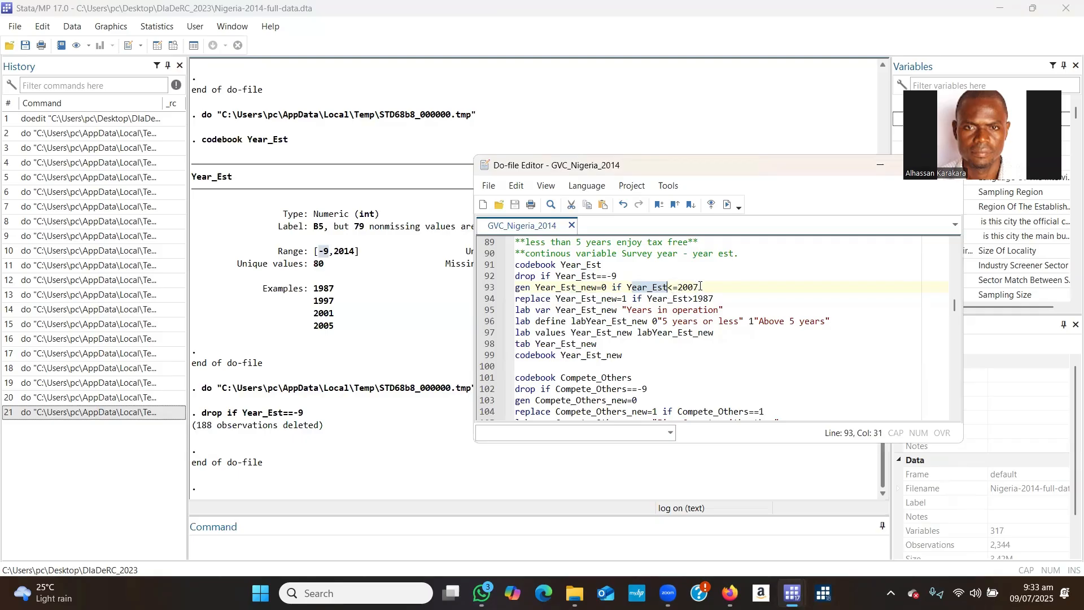
key(Home)
drag(548, 287, 701, 287)
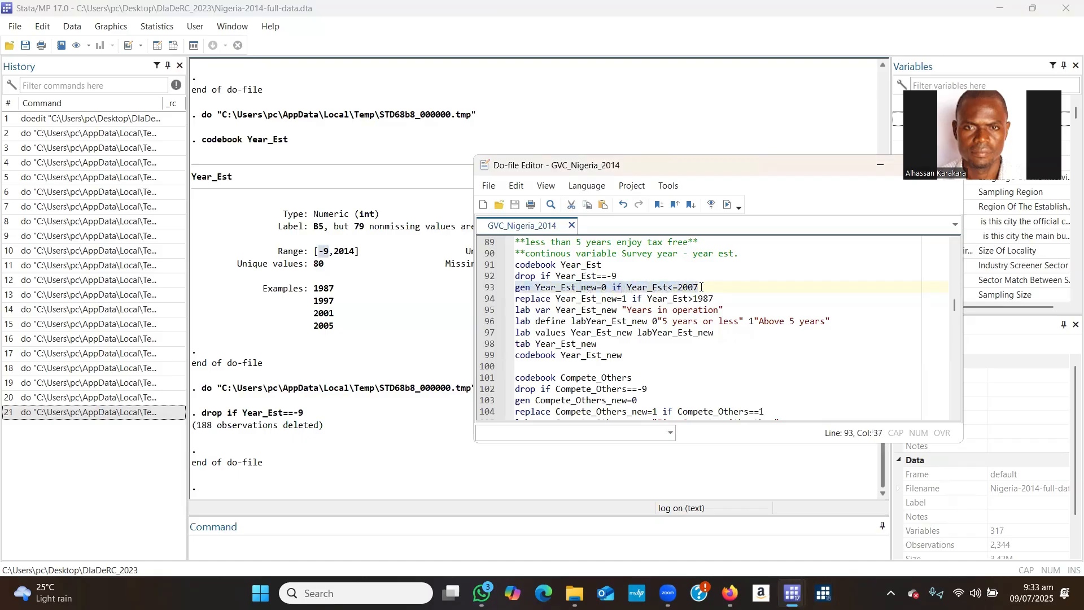
click(727, 205)
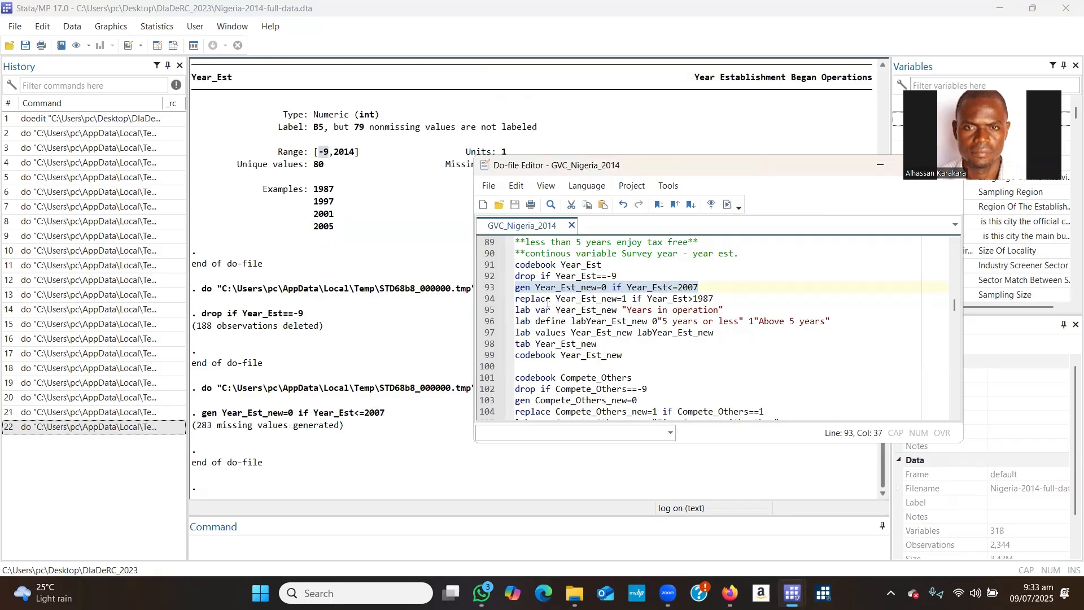
Run the replace Year_Est_new=1 if Year_Est>1987 line.
drag(517, 298, 626, 298)
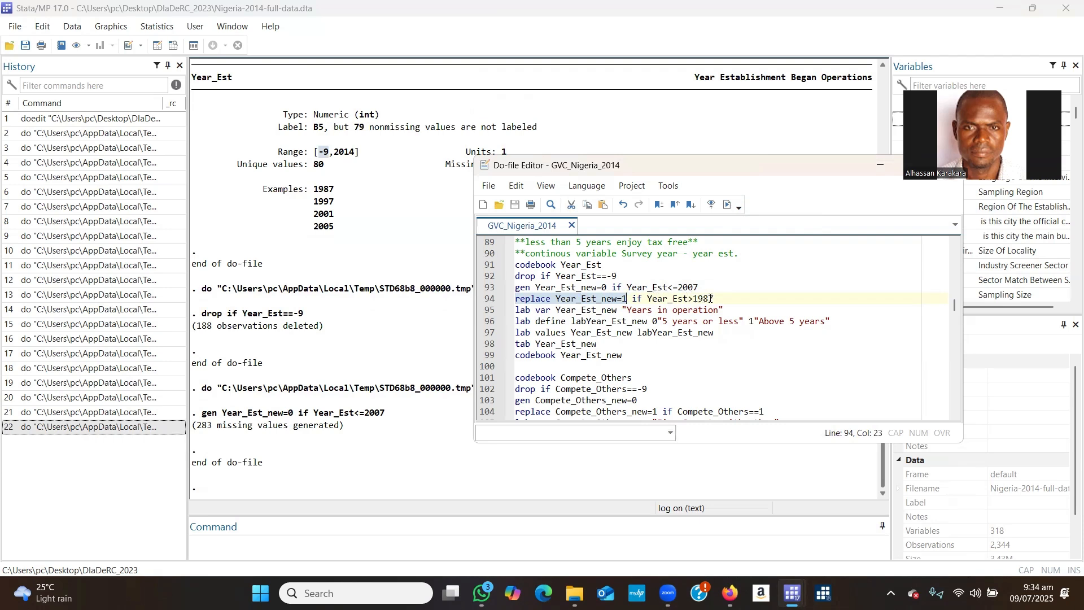
click(534, 299)
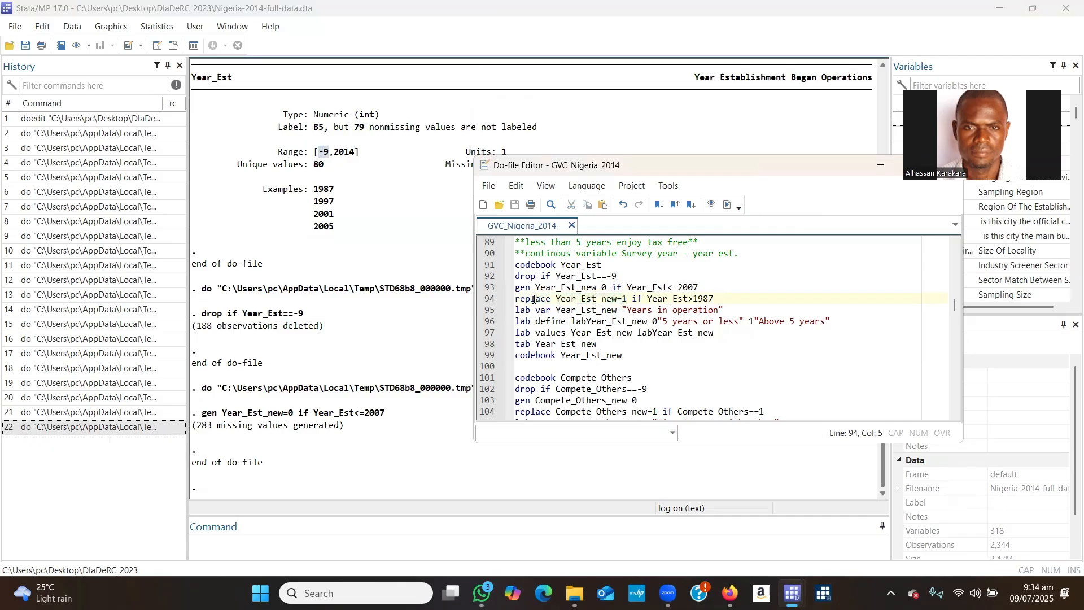
drag(516, 300, 714, 299)
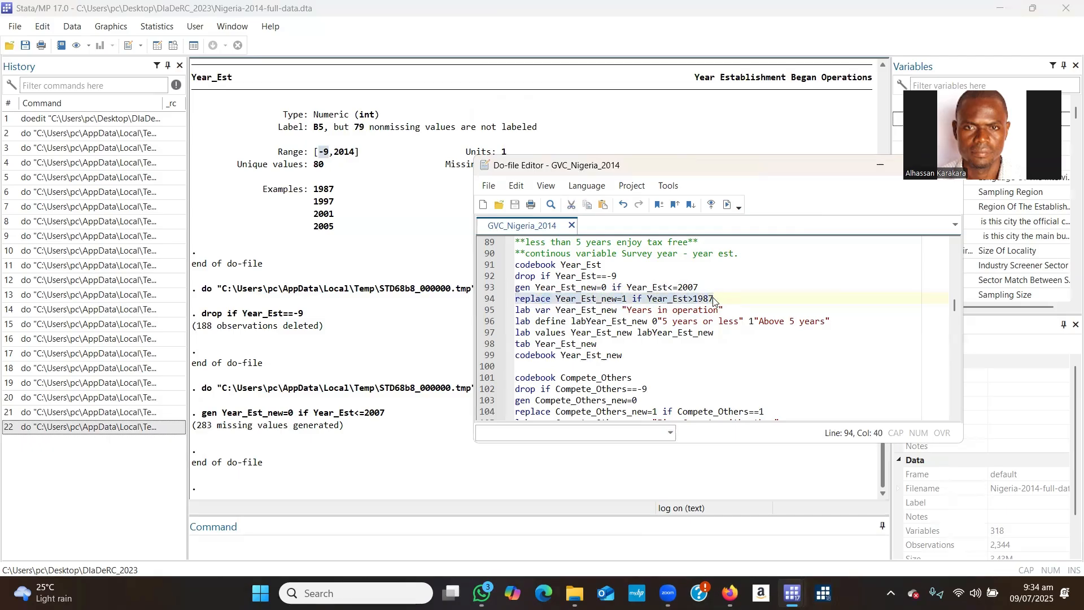
click(726, 208)
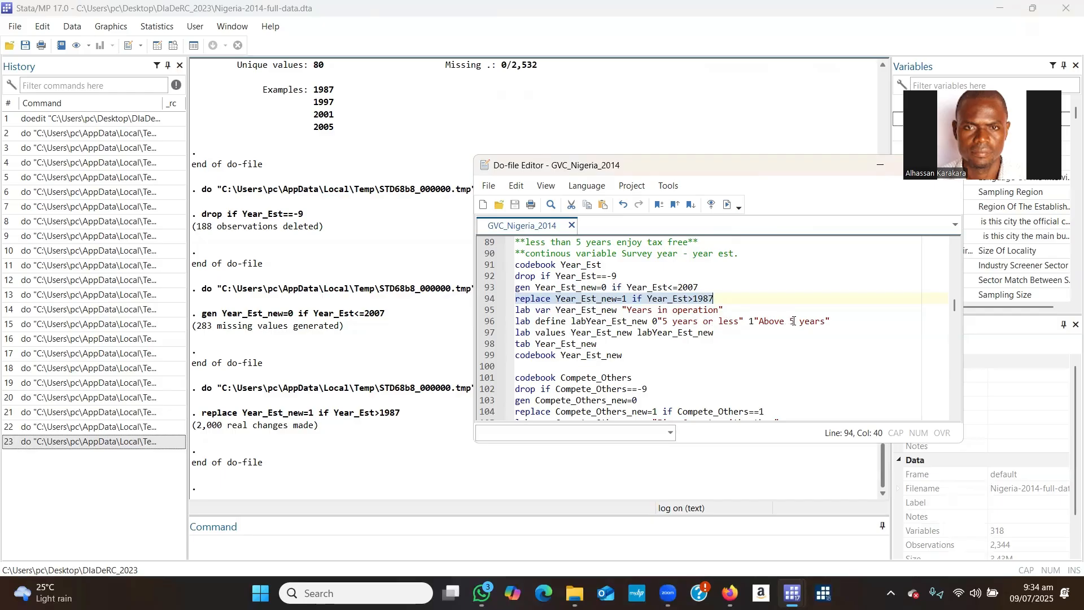
Review the 2007 cutoff year in the gen Year_Est_new=0 line of the do-file.
click(680, 285)
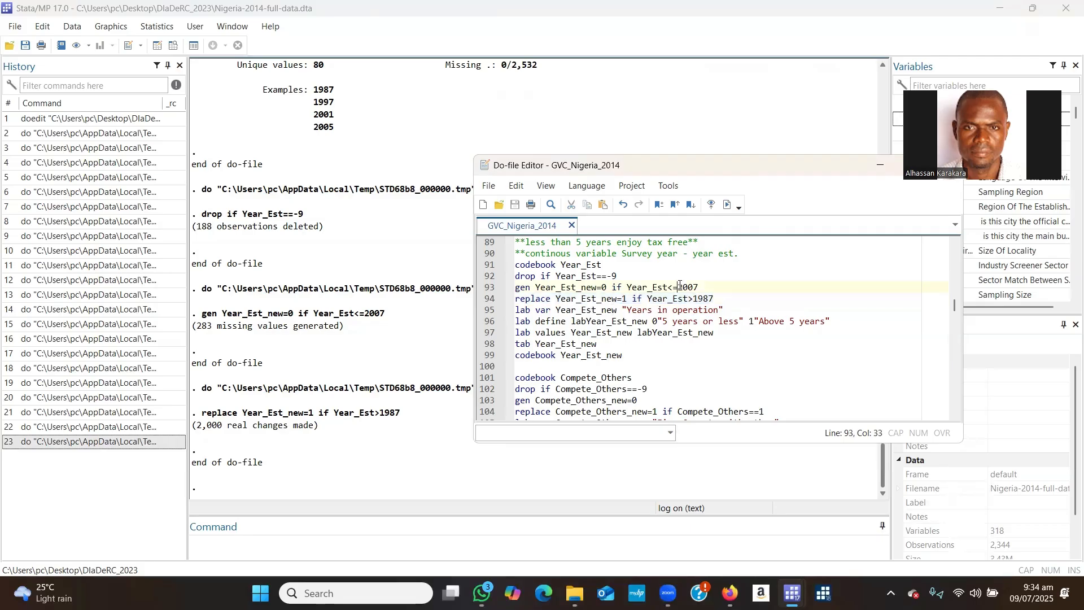
drag(680, 285, 700, 288)
click(685, 285)
drag(681, 285, 700, 285)
click(678, 287)
Run the Year_Est_new block from lab var through tab Year_Est_new and view the full tabulation in the results.
drag(516, 311, 682, 346)
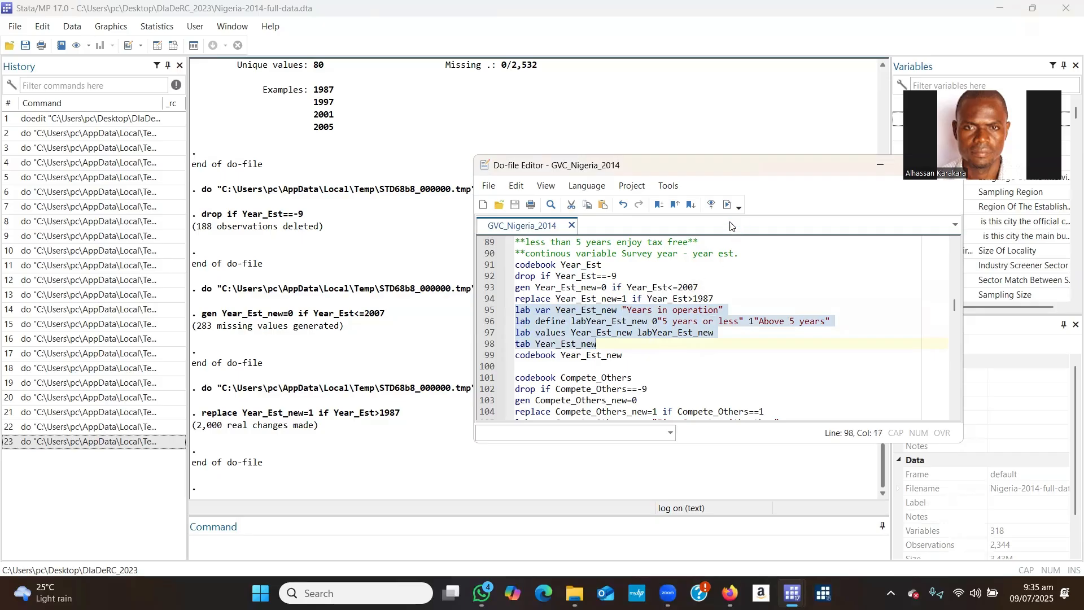
click(728, 205)
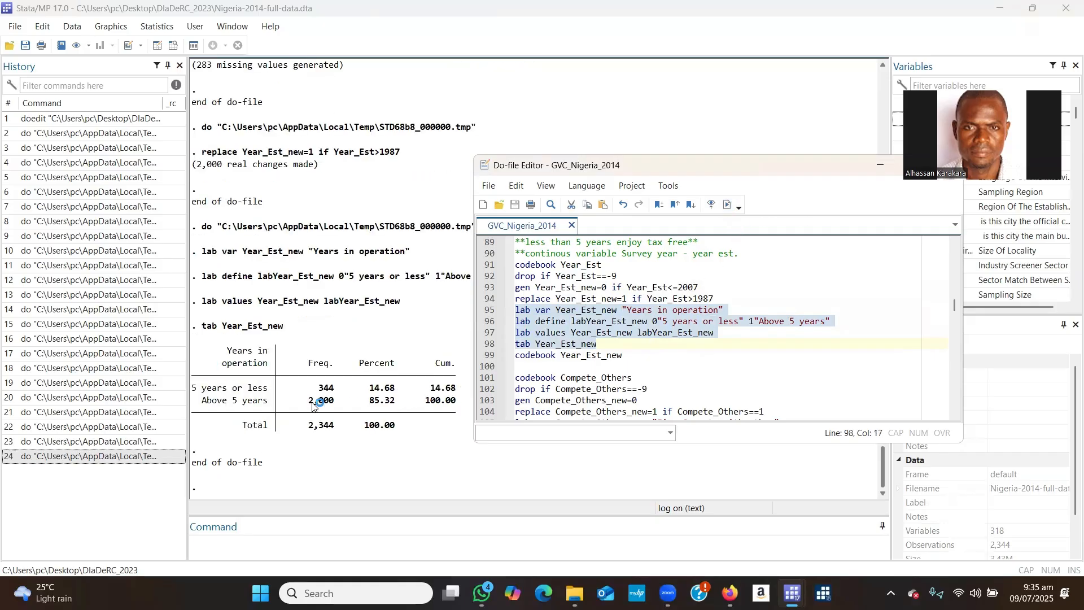
click(366, 450)
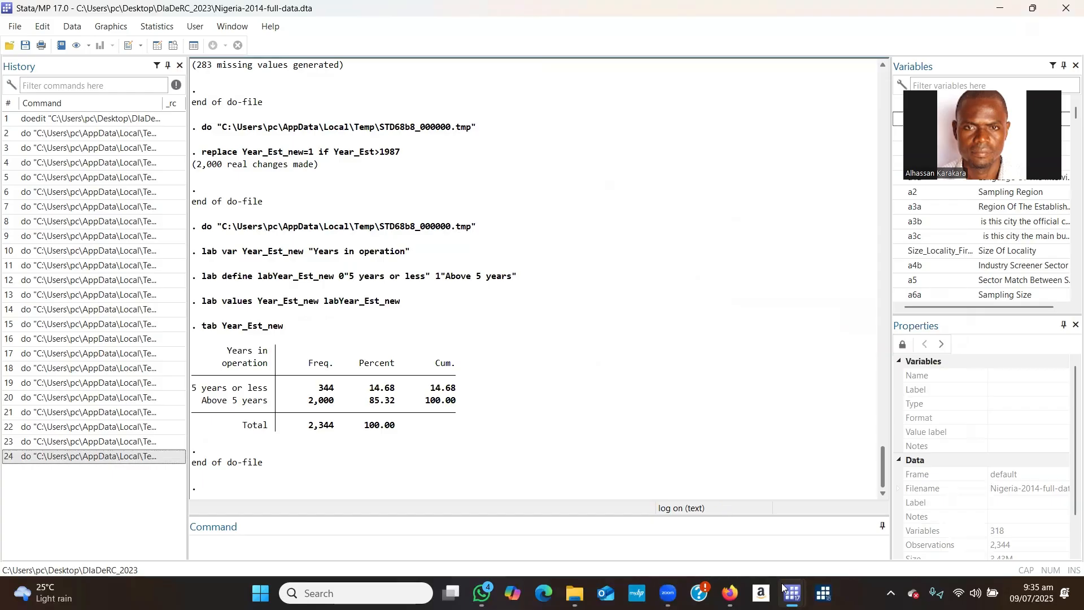
Go back to the do-file, run the codebook Year_Est_new line and bring its full output into view.
mouse_move(786, 591)
click(847, 517)
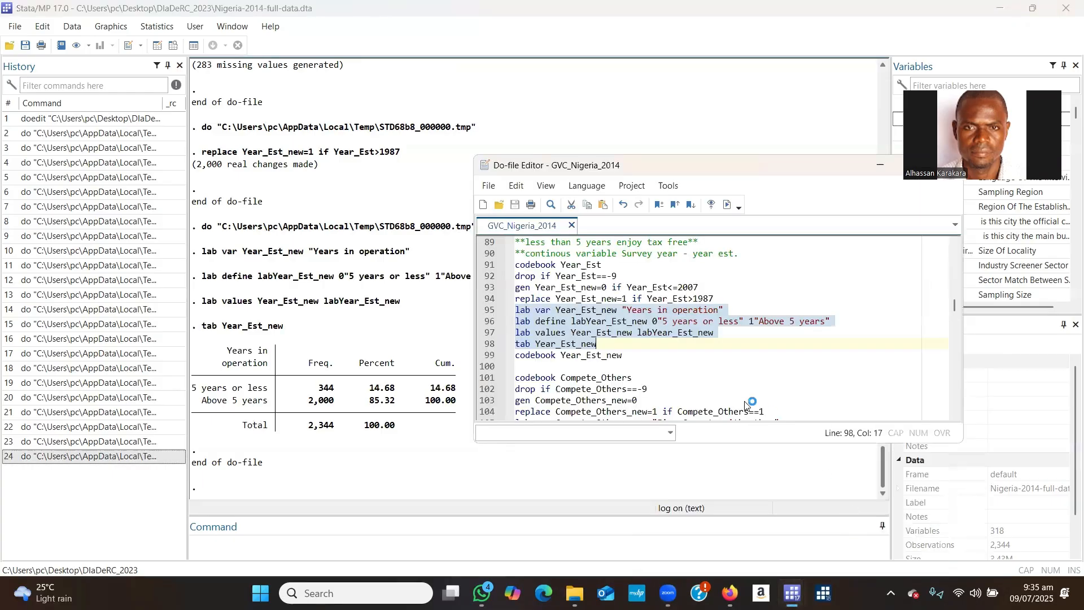
click(592, 334)
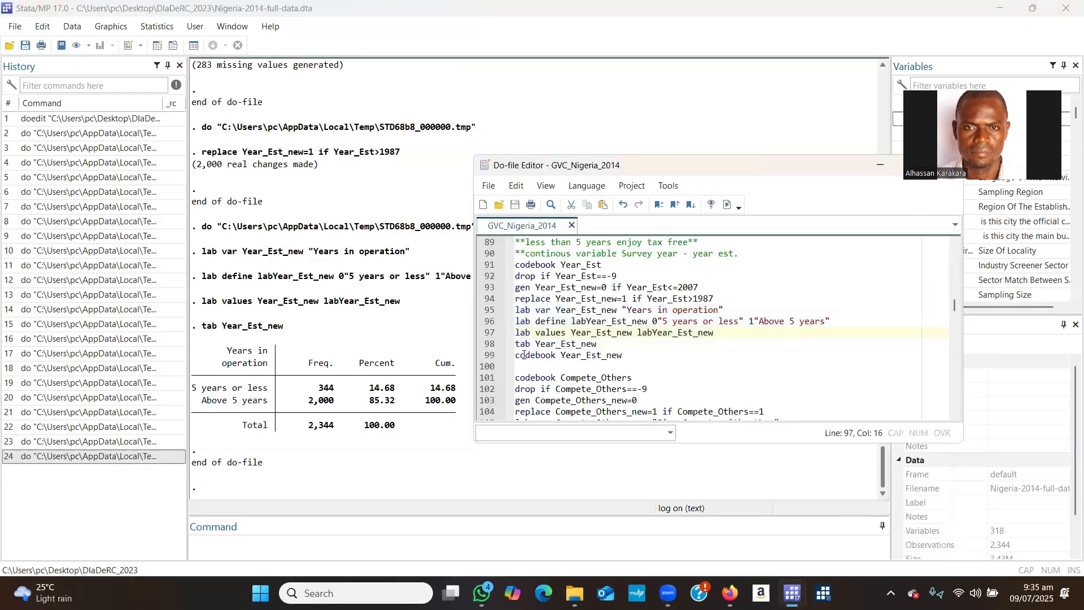
drag(515, 354, 623, 354)
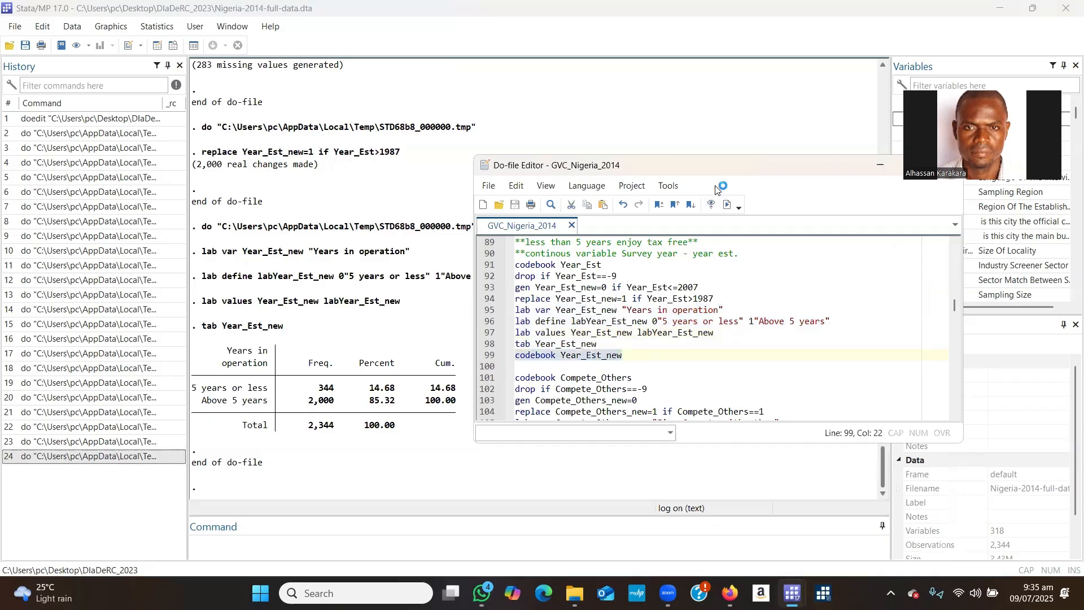
click(726, 204)
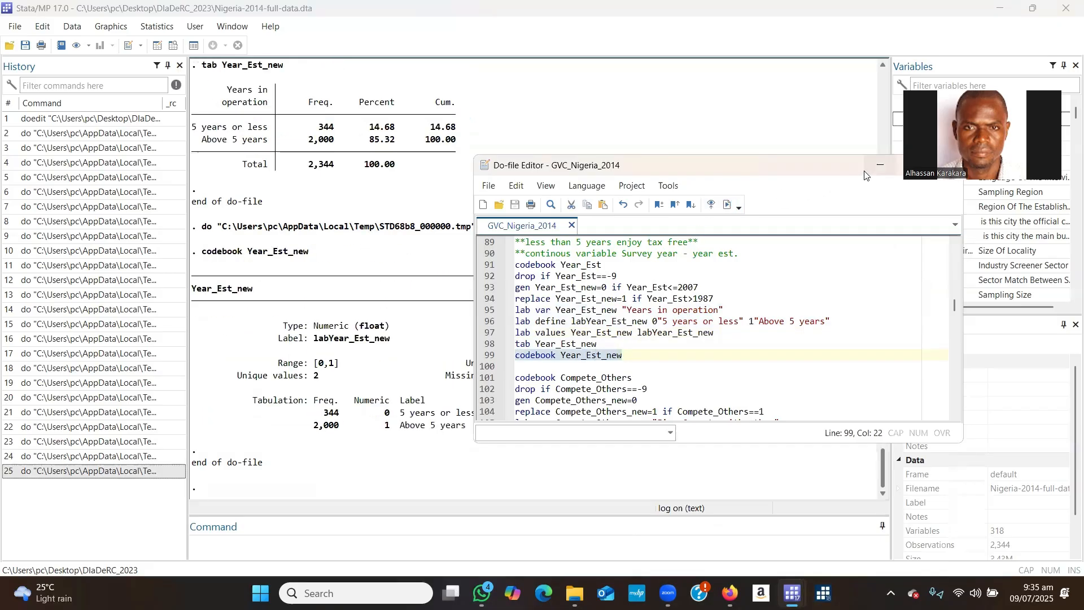
click(879, 165)
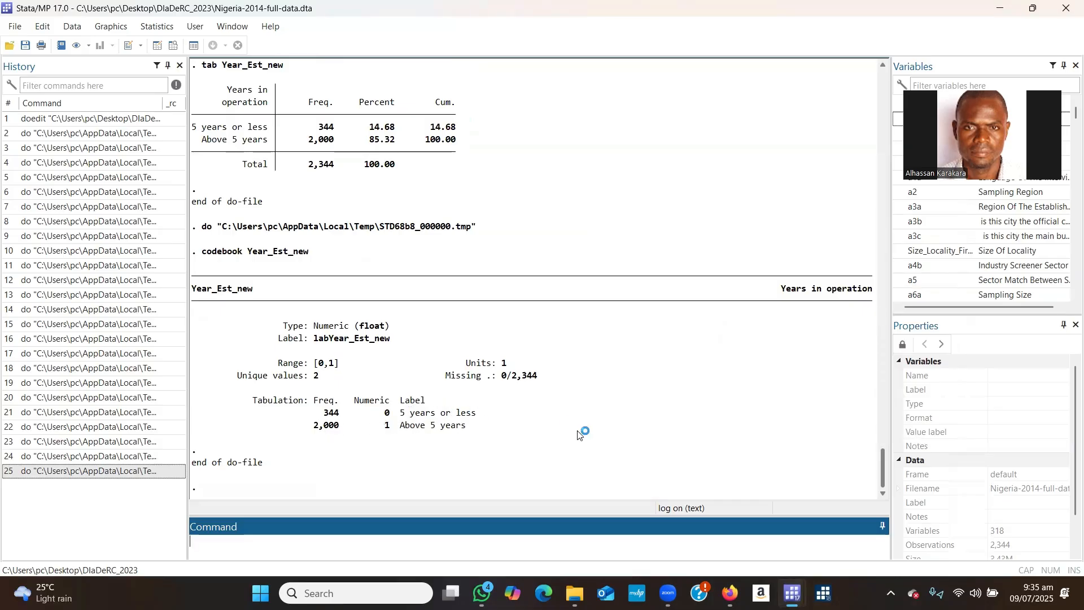
Return to the do-file and review the Year_Est commands from drop if Year_Est==-9 to codebook Year_Est_new.
mouse_move(793, 582)
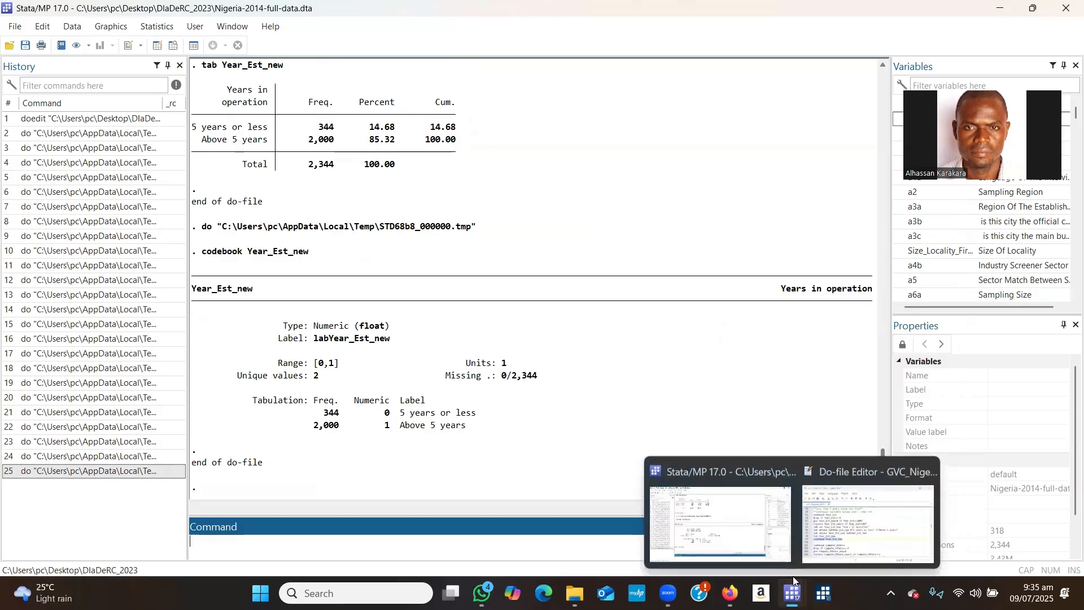
click(837, 523)
click(650, 309)
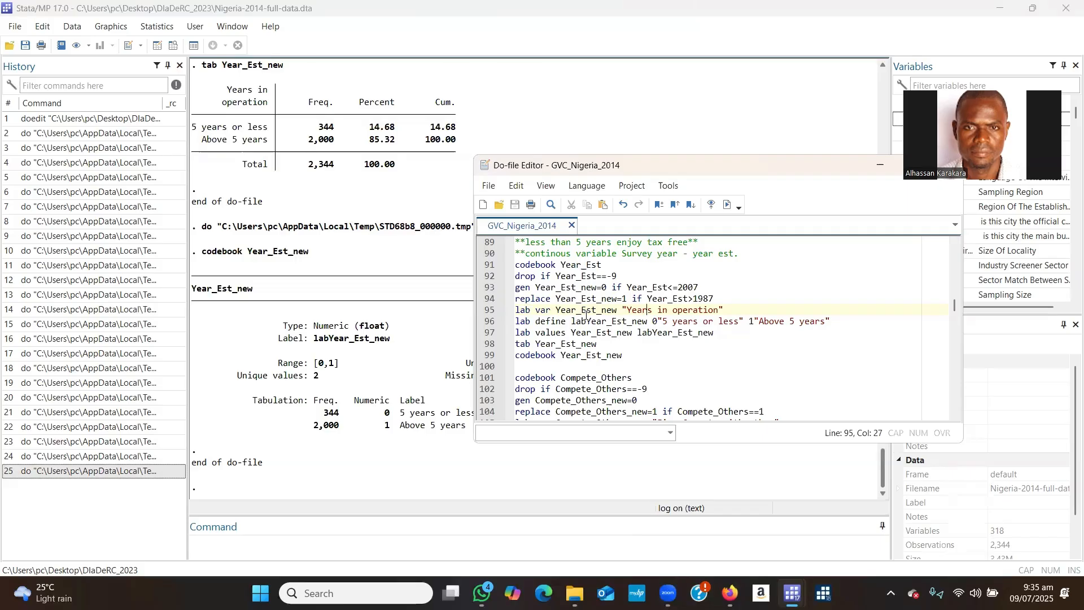
double_click(519, 276)
key(shift+Down)
key(shift+Down)
key(shift+Down)
key(shift+Down)
key(shift+Down)
key(shift+Down)
key(shift+Down)
key(shift+End)
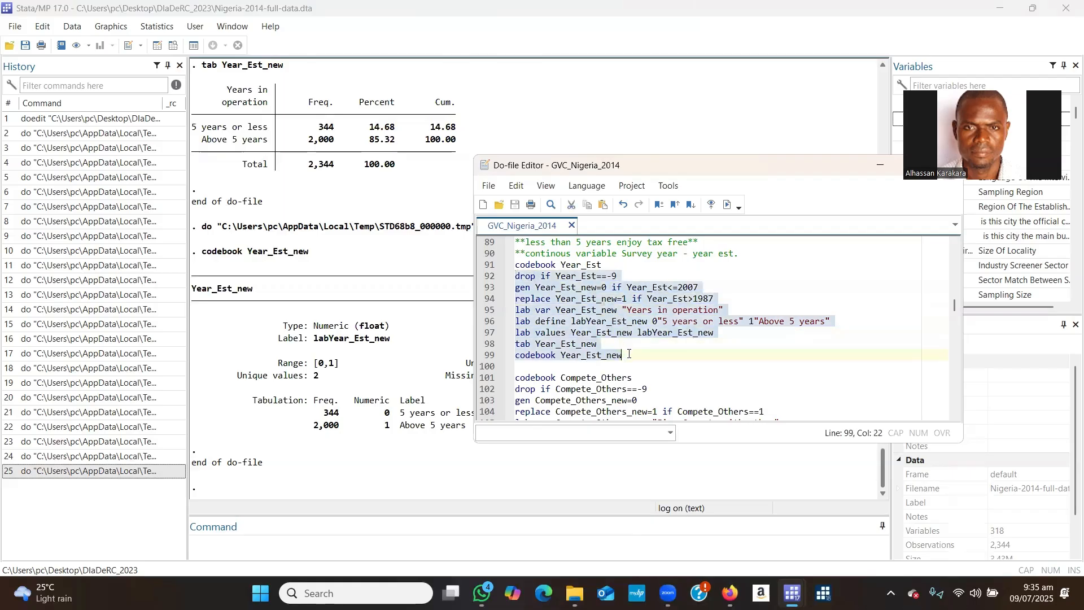
click(597, 288)
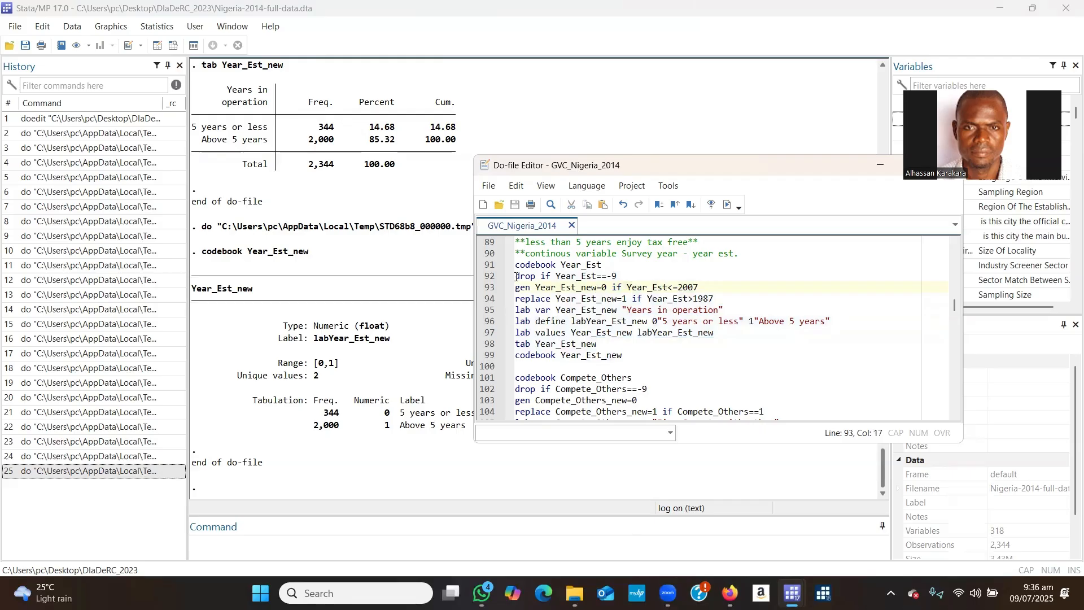
drag(514, 276, 626, 351)
click(597, 310)
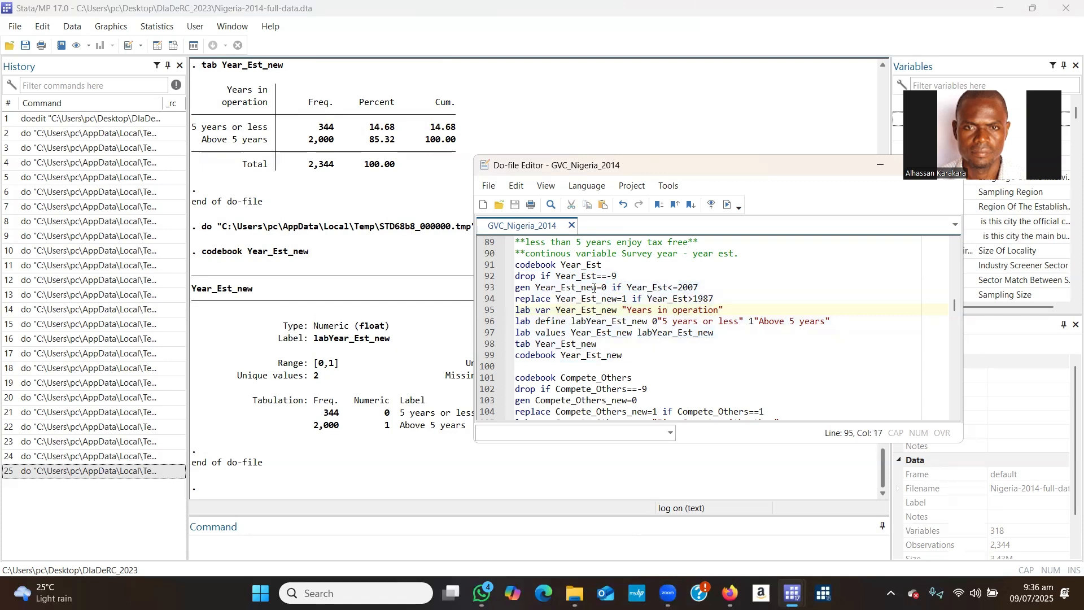
Reposition the do-file window and review the Year_Est recoding block from codebook Year_Est to codebook Year_Est_new.
drag(515, 265, 617, 344)
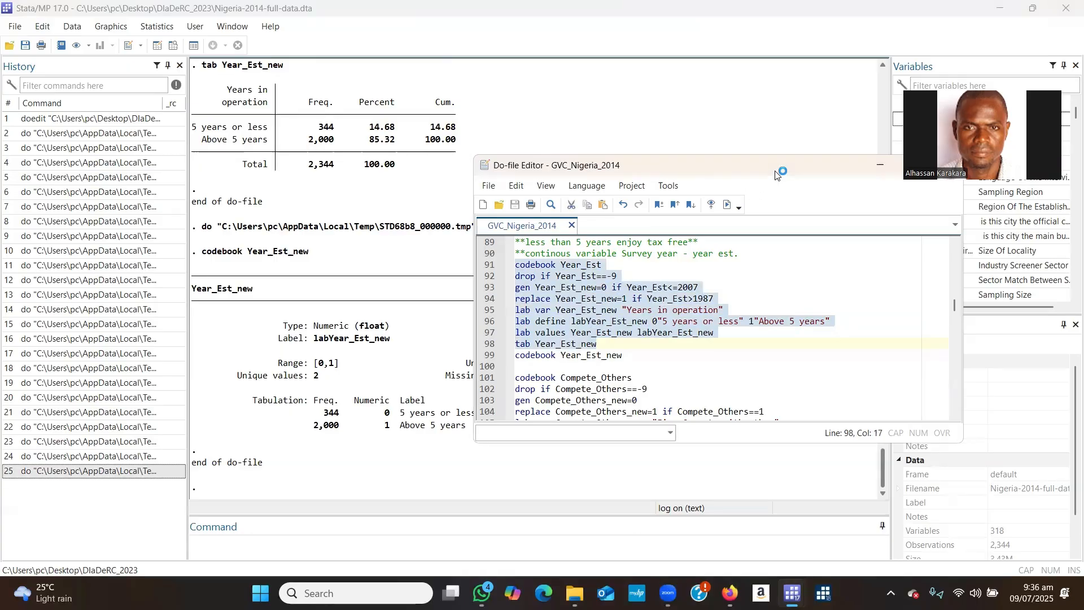
drag(777, 172, 713, 165)
click(558, 304)
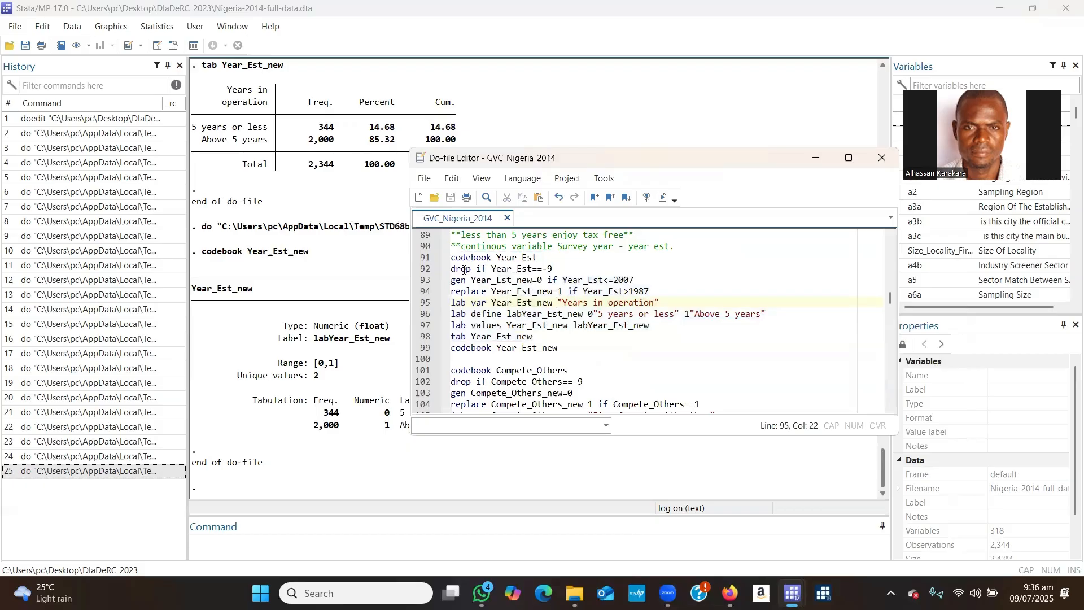
drag(451, 257, 558, 348)
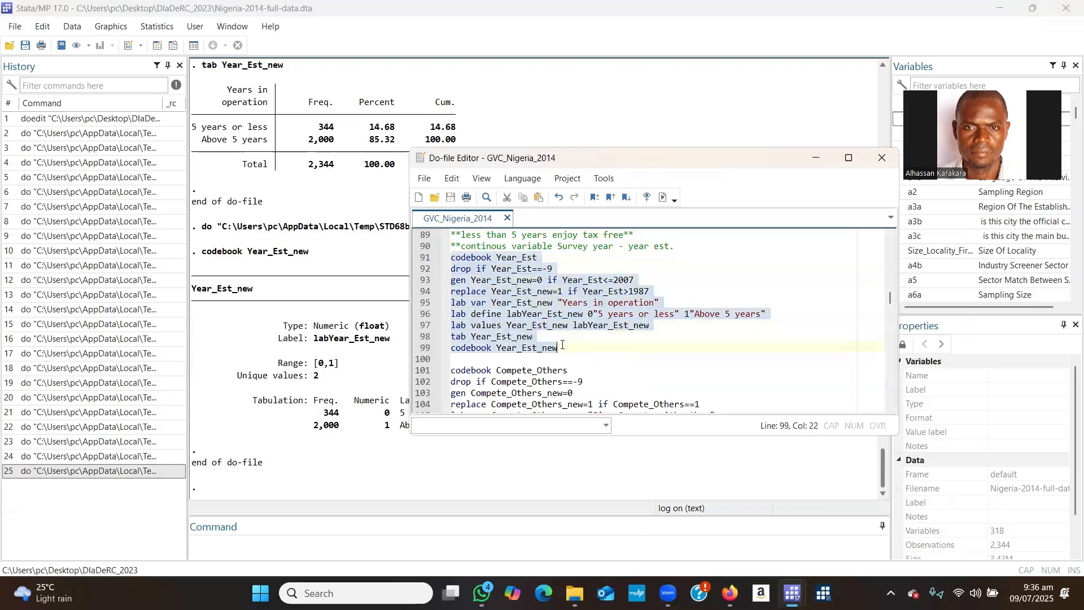
click(551, 281)
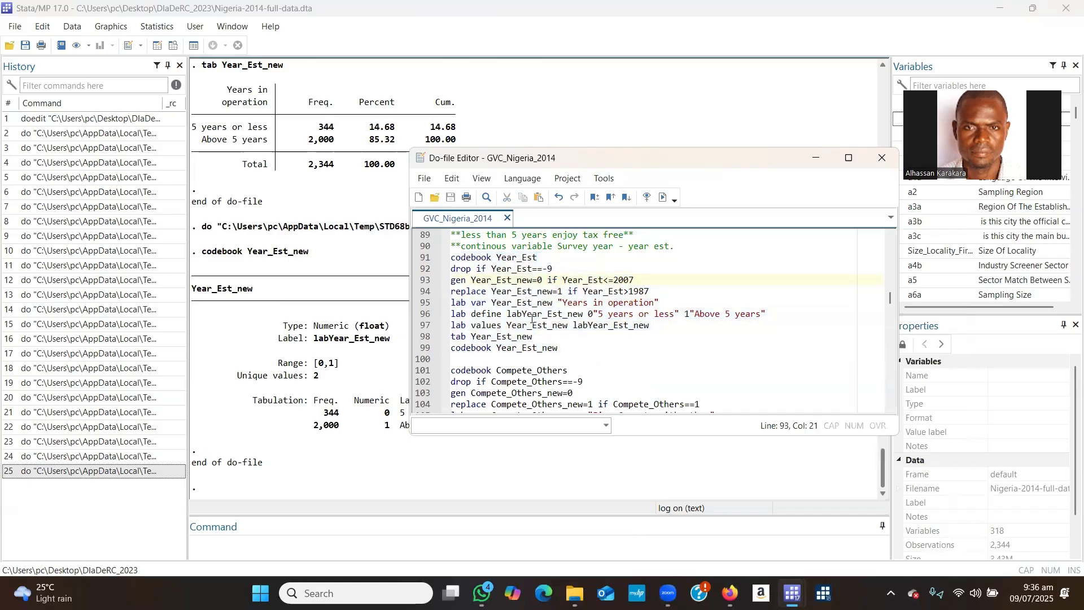
drag(453, 257, 550, 336)
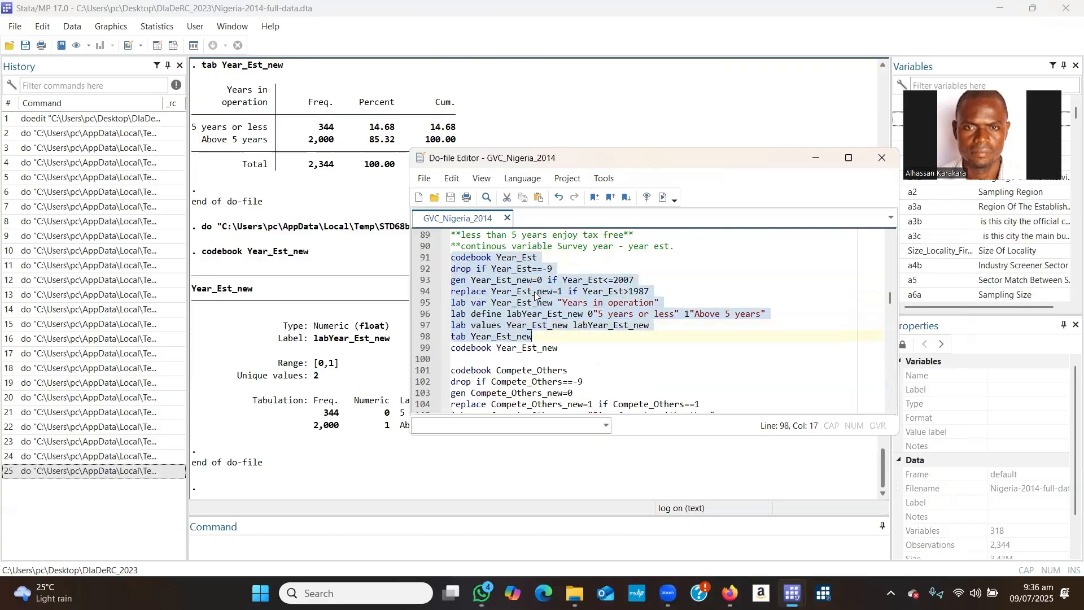
click(552, 314)
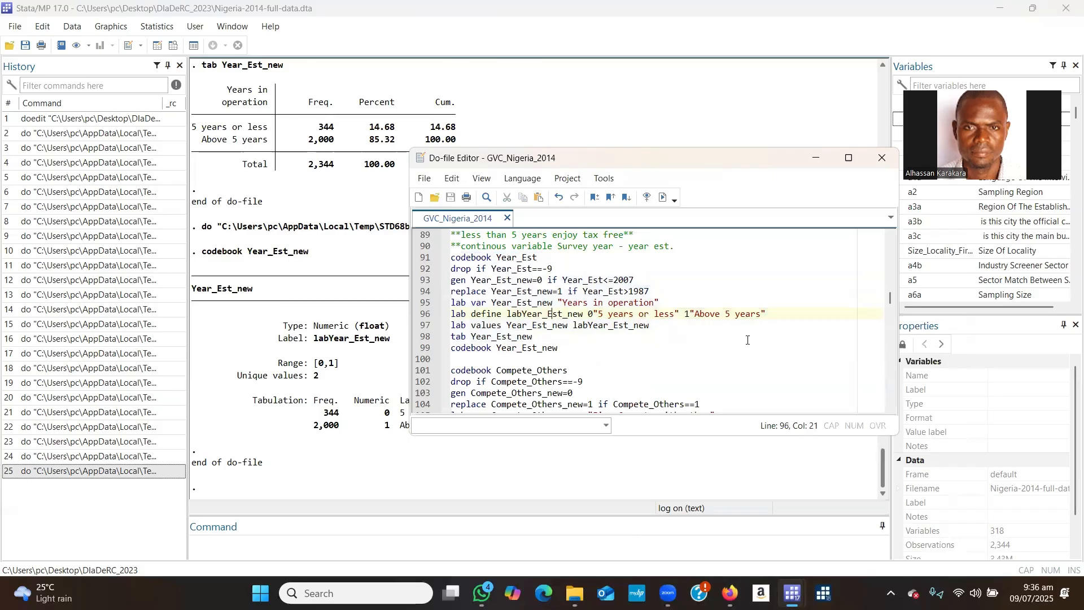
Read through the do-file from the Year_Est comments to the end of the Compete_Others block.
click(889, 404)
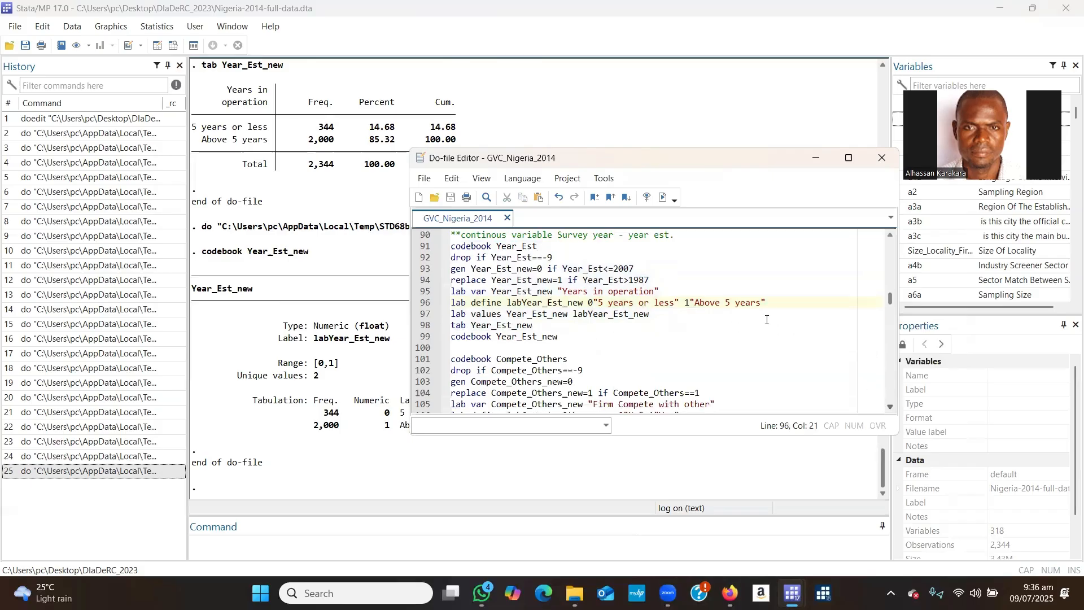
click(891, 234)
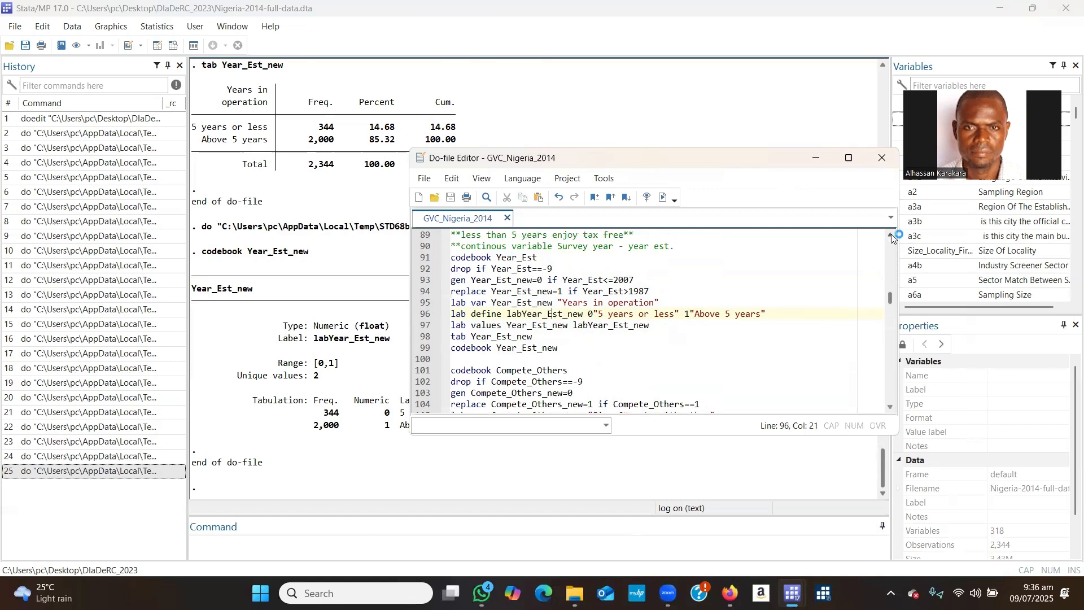
click(891, 233)
click(891, 234)
click(891, 233)
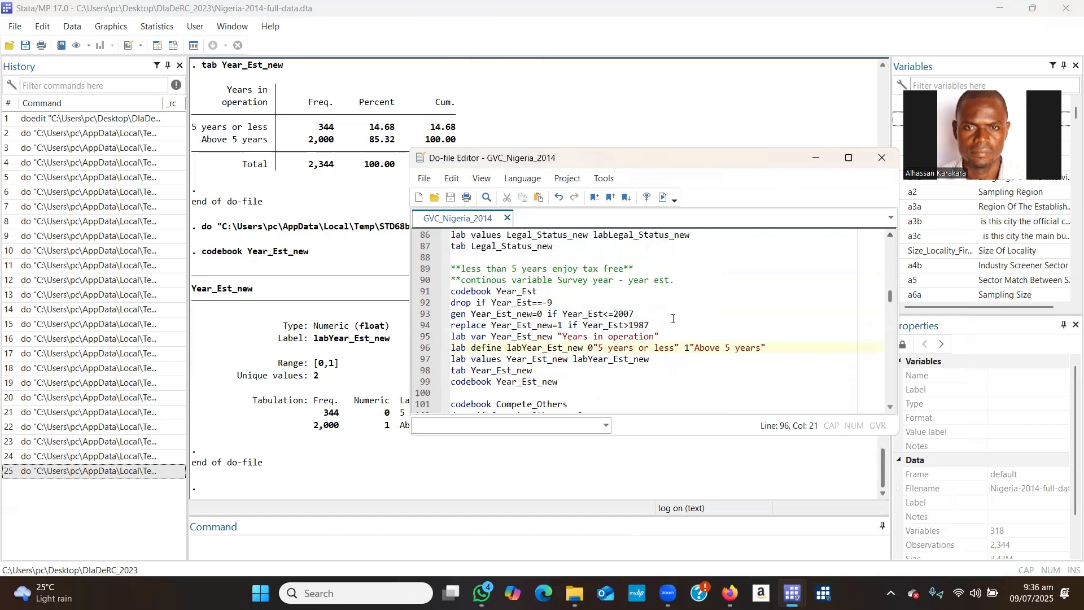
click(891, 407)
click(891, 407)
click(891, 408)
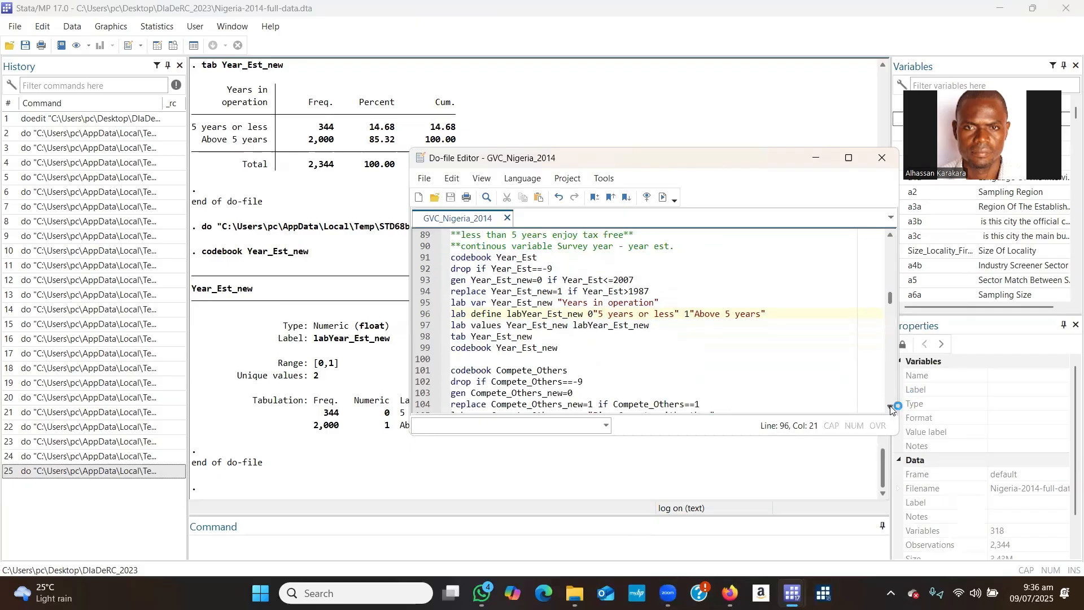
click(891, 407)
click(891, 408)
click(891, 408)
click(891, 408)
click(891, 407)
click(891, 408)
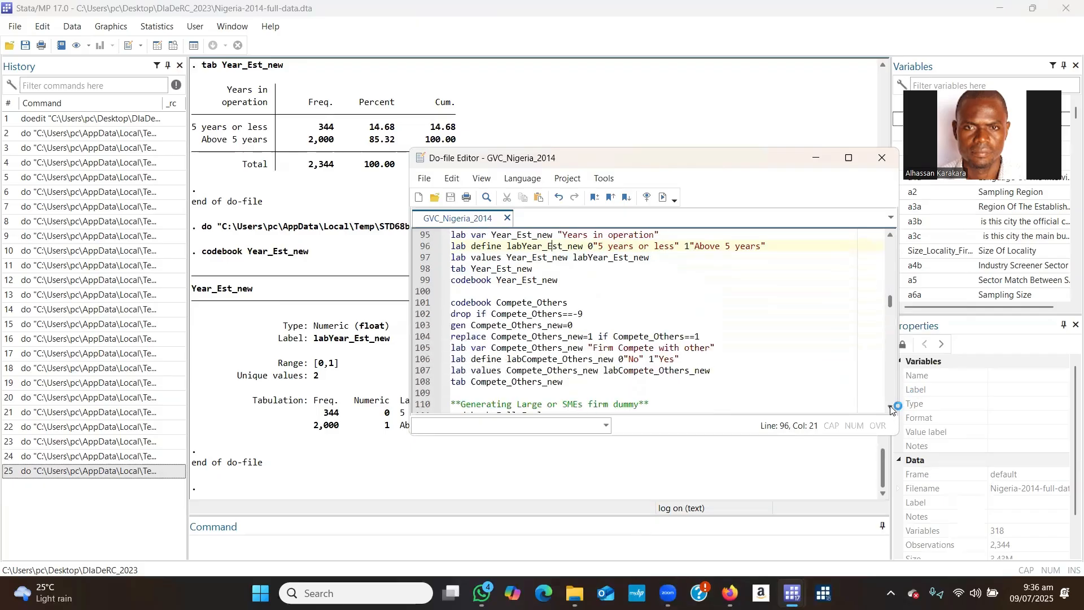
click(891, 408)
Go back to the Year_Est block and review it together with the Legal_Status_new labelling lines above it.
click(892, 235)
click(892, 236)
click(892, 235)
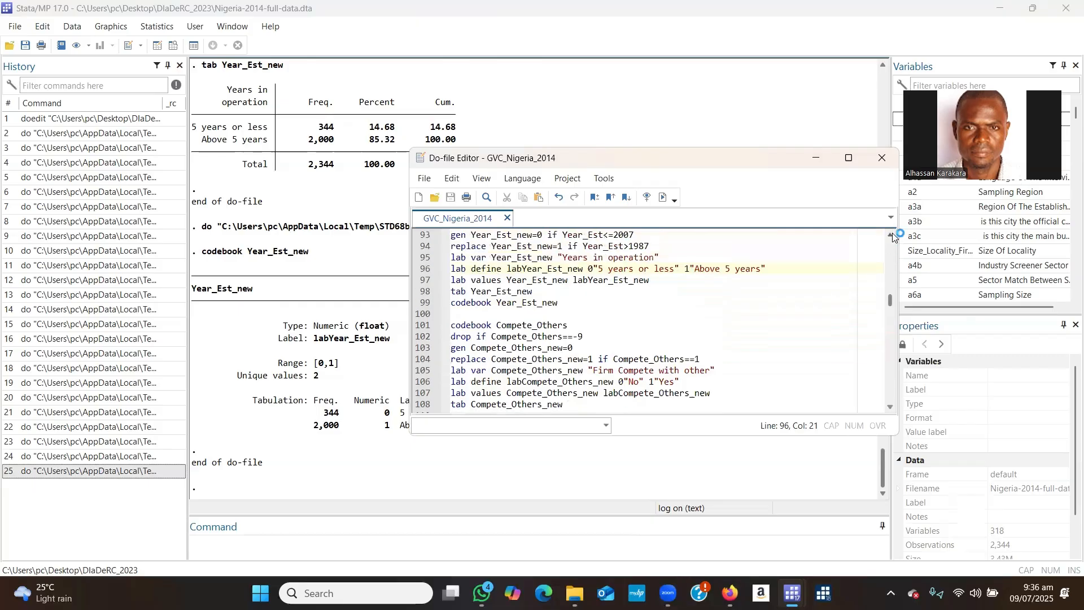
click(891, 235)
click(891, 235)
click(892, 235)
click(891, 235)
click(891, 236)
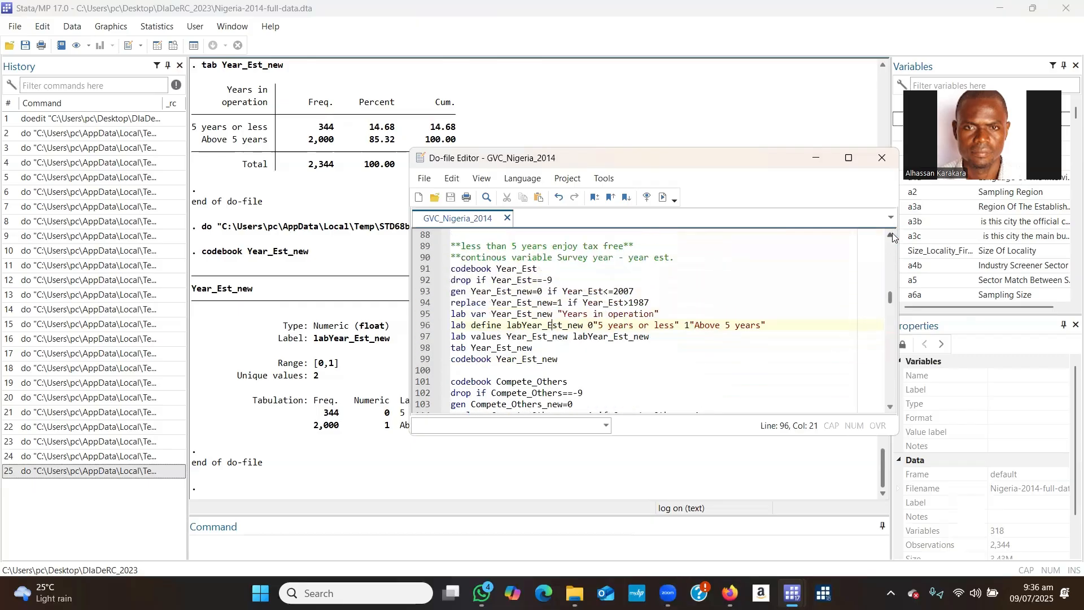
click(892, 236)
click(891, 235)
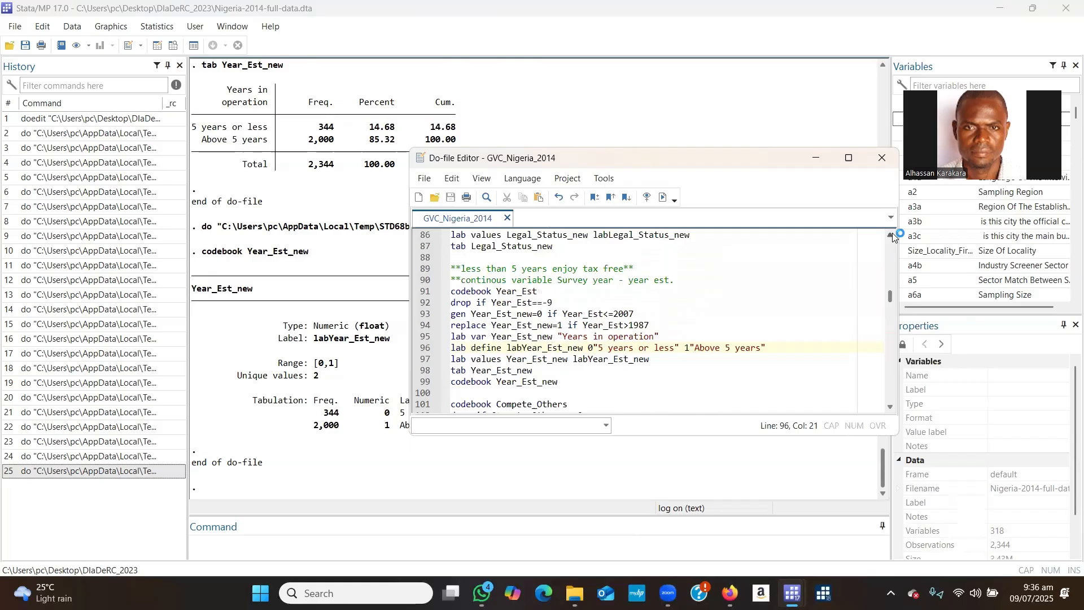
click(891, 236)
click(892, 235)
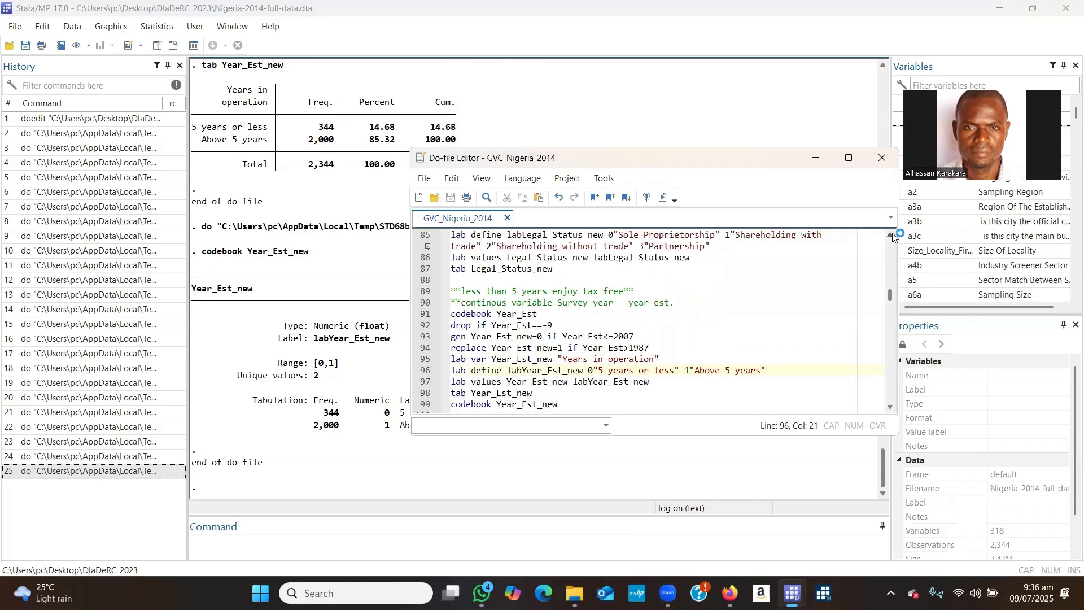
Examine the Compete_Others recoding commands from codebook Compete_Others to tab Compete_Others_new.
click(891, 406)
click(892, 406)
click(891, 406)
click(892, 406)
click(891, 406)
click(892, 406)
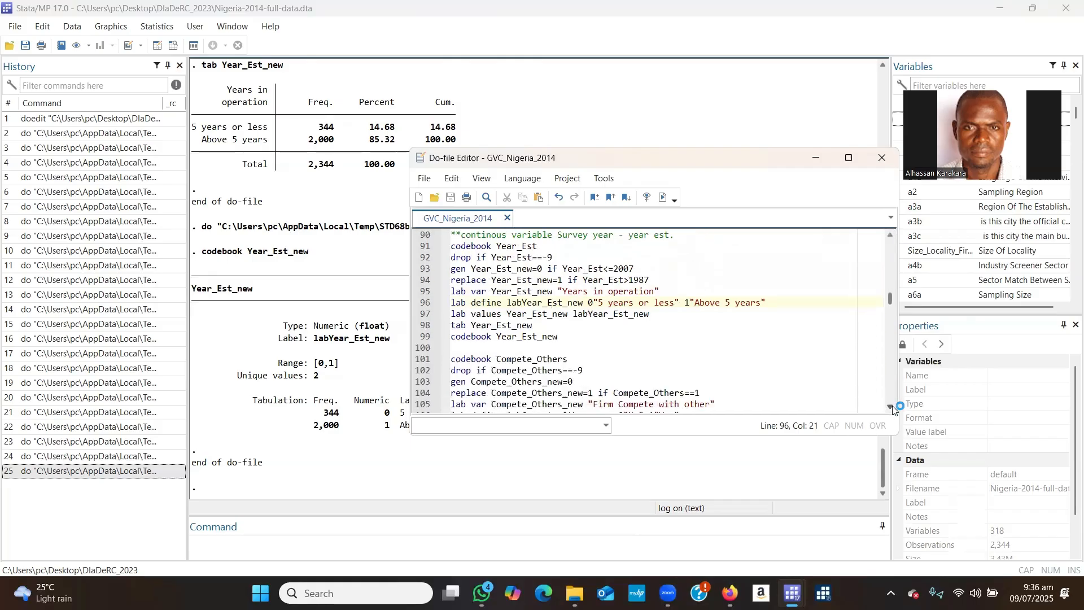
click(891, 407)
click(891, 407)
click(891, 407)
click(891, 406)
click(891, 406)
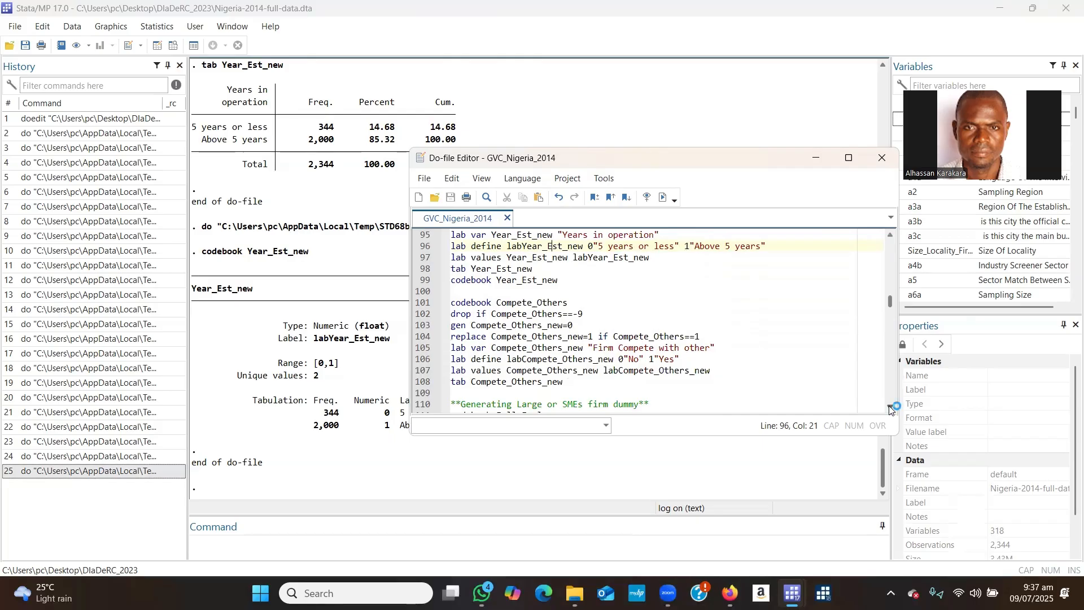
Look over the SME firm dummy block and the later analysis sections, ending at the Part_LargeFirm and Sale_IndirectExport recodes.
click(891, 407)
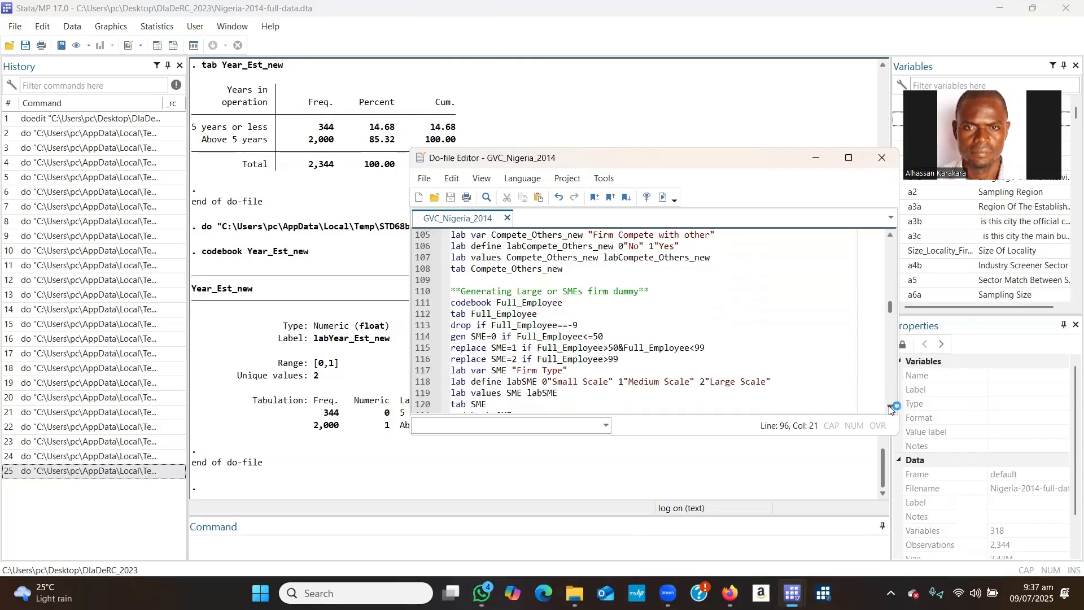
click(891, 382)
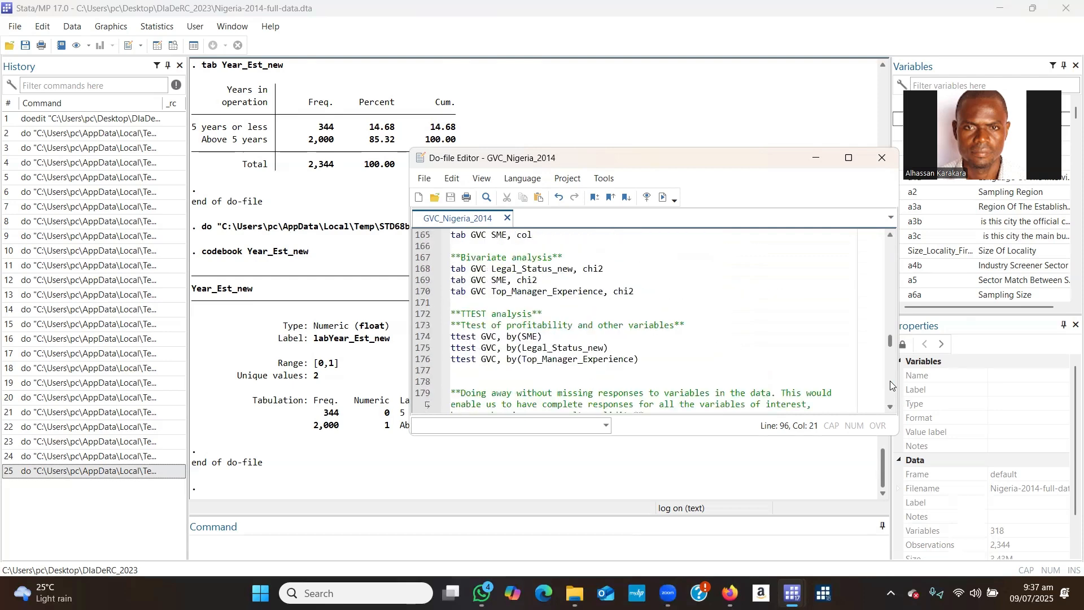
click(891, 246)
click(891, 244)
click(891, 244)
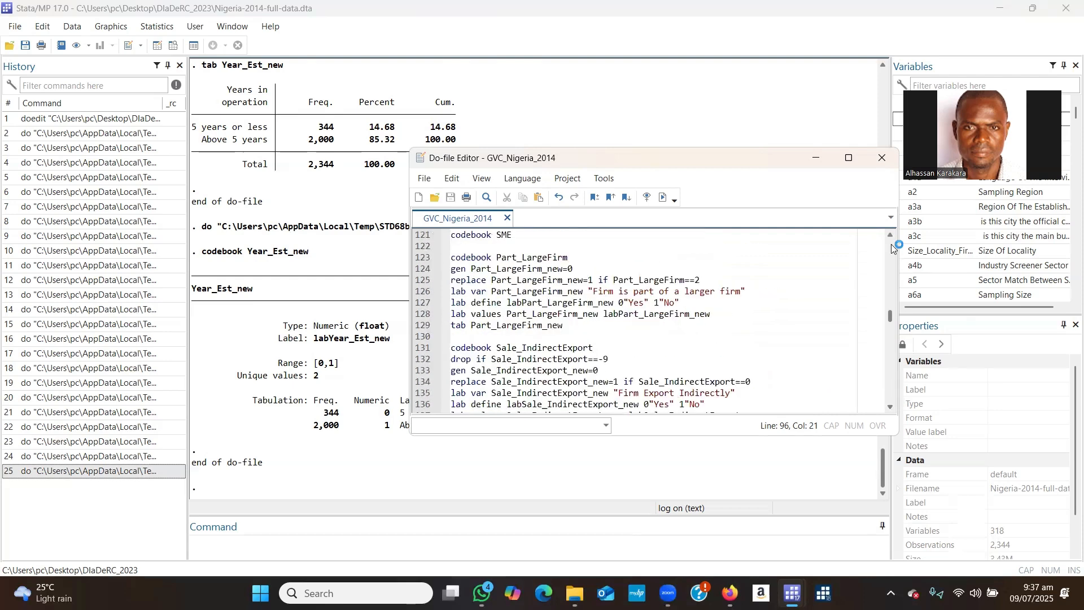
click(891, 407)
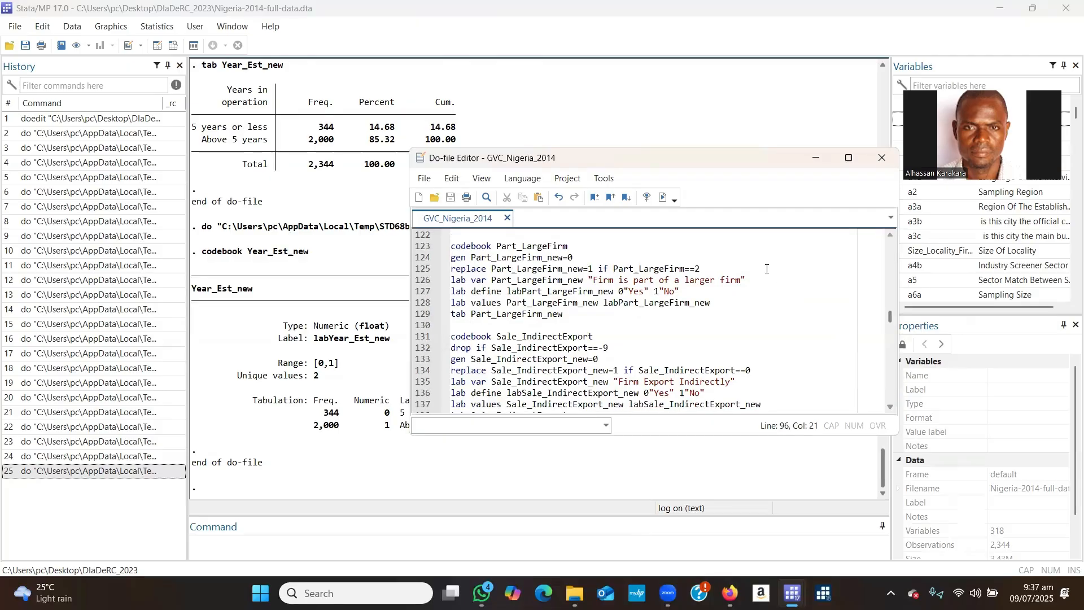